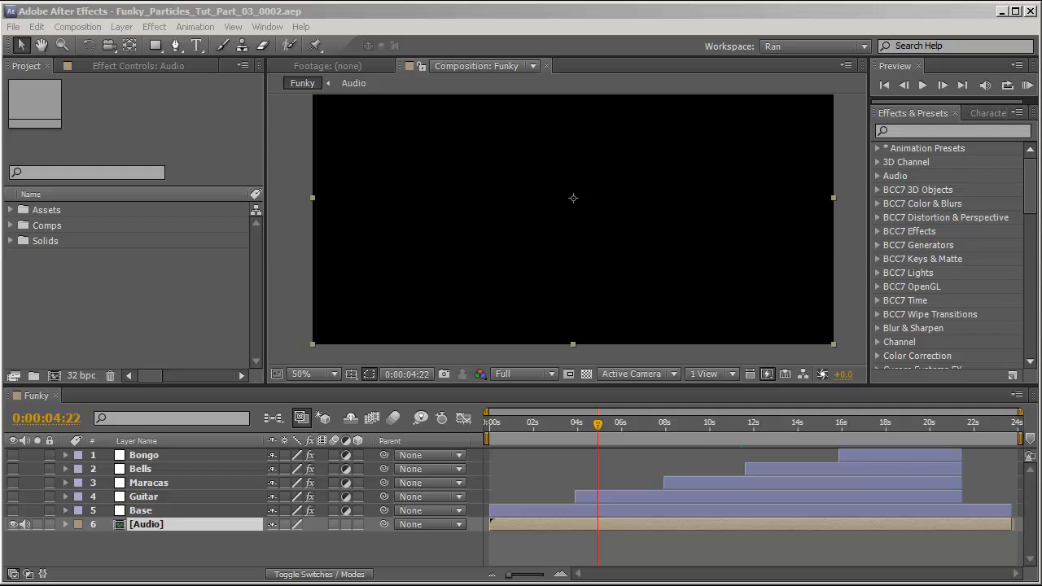
Open the Audio precomp to examine its sound layers, then return to the Funky composition.
{"action": "left_click", "coordinate": [266, 547]}
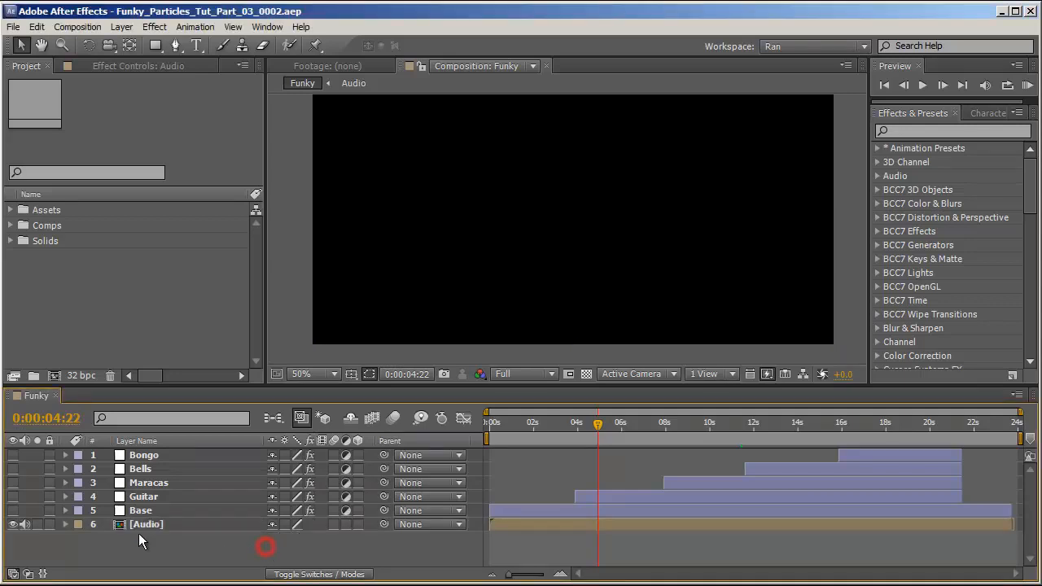
{"action": "left_click", "coordinate": [174, 524]}
{"action": "left_click", "coordinate": [168, 526]}
{"action": "double_click", "coordinate": [168, 526]}
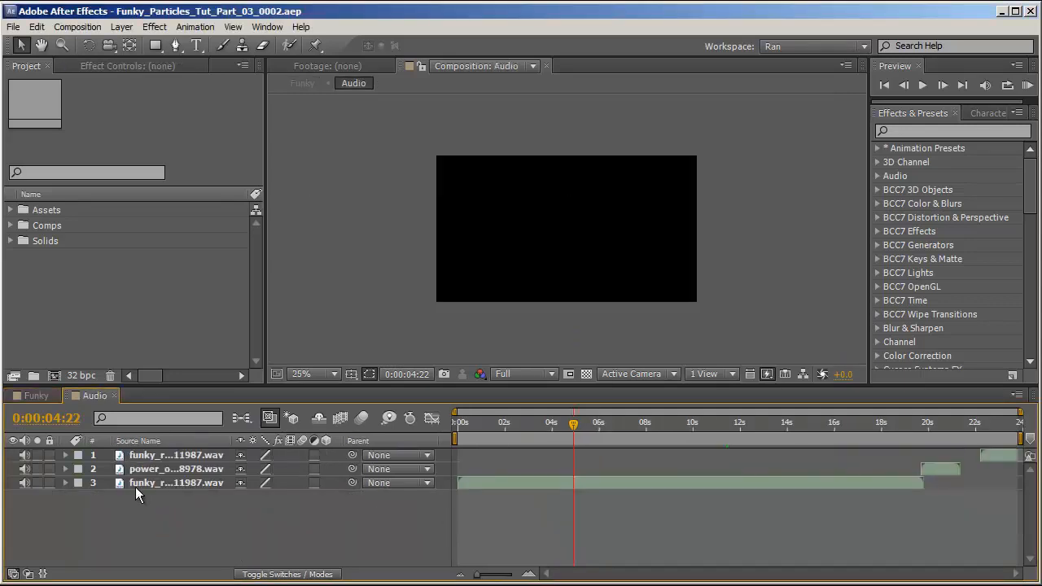
{"action": "left_click", "coordinate": [168, 469]}
{"action": "left_click", "coordinate": [162, 456]}
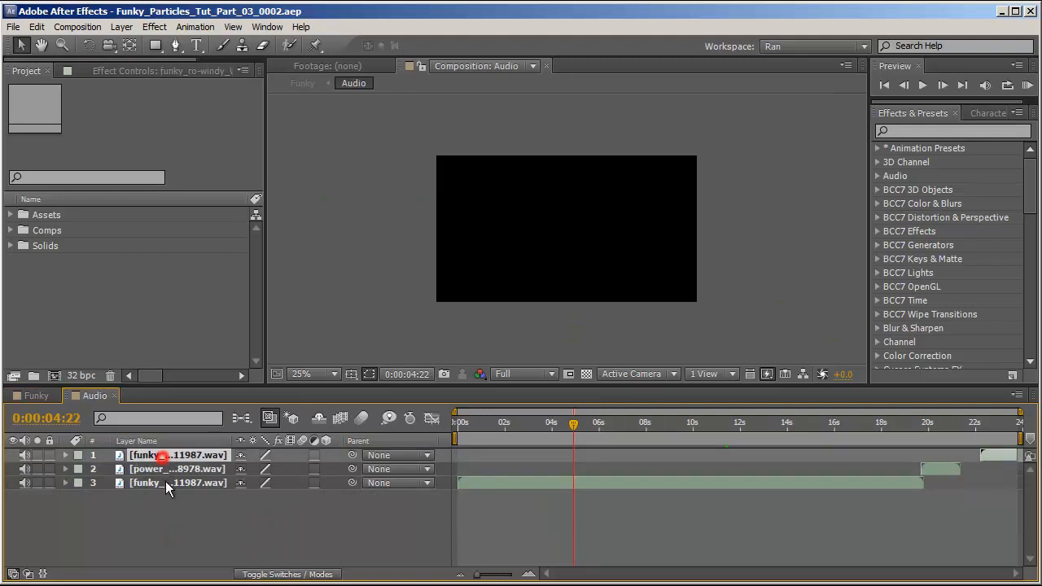
{"action": "left_click", "coordinate": [165, 483]}
{"action": "left_click", "coordinate": [115, 396]}
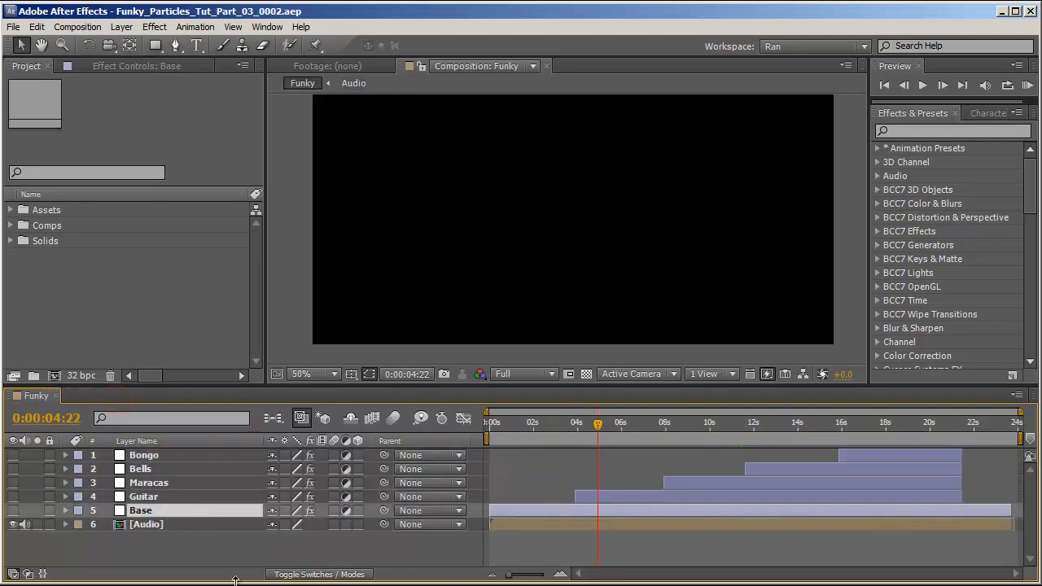
Inspect the Base reference layer's Sound Keys visualization and its effect settings.
{"action": "left_click", "coordinate": [13, 510]}
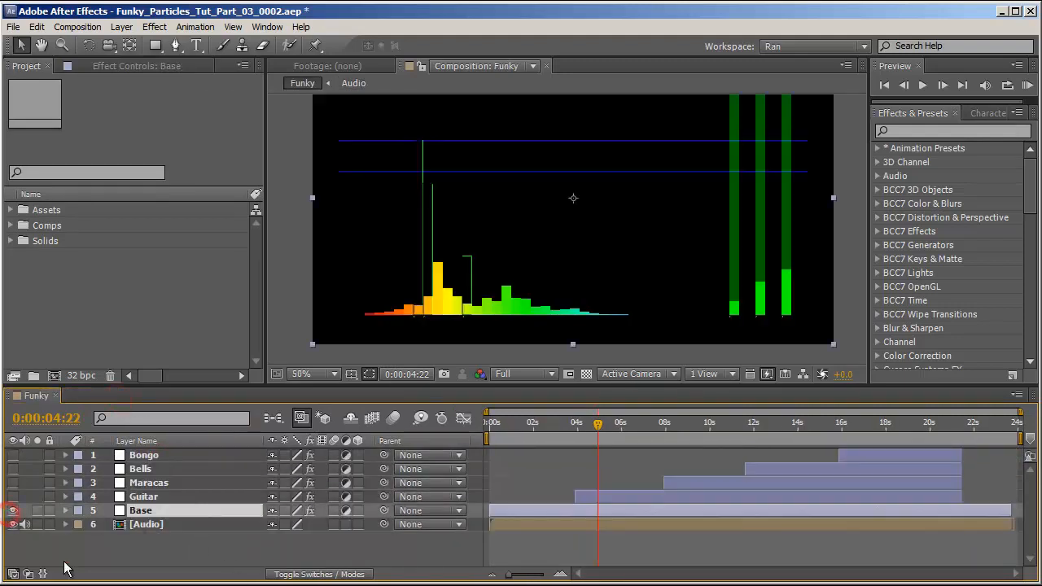
{"action": "left_click", "coordinate": [108, 69]}
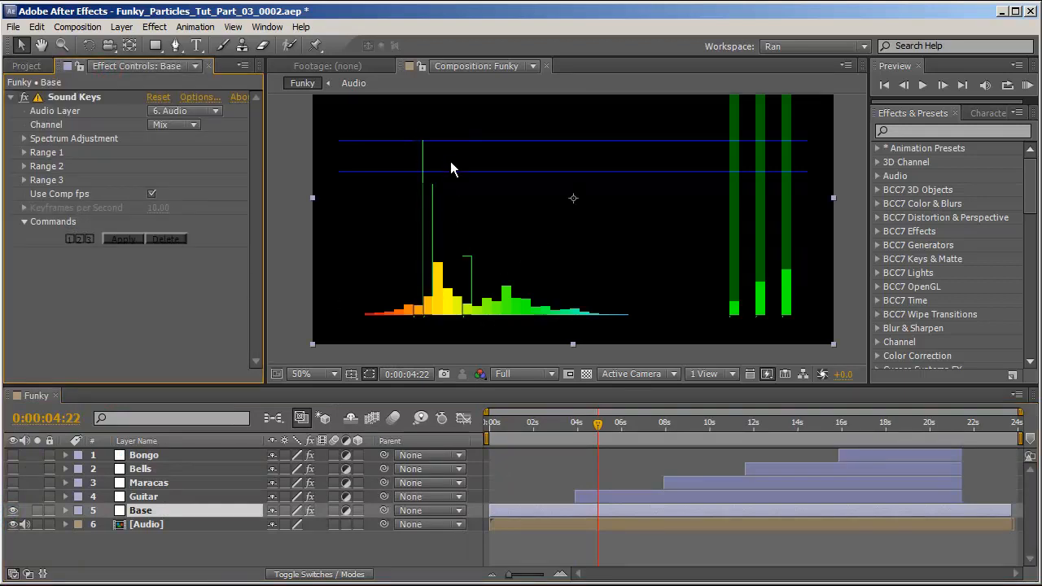
{"action": "left_click", "coordinate": [12, 510]}
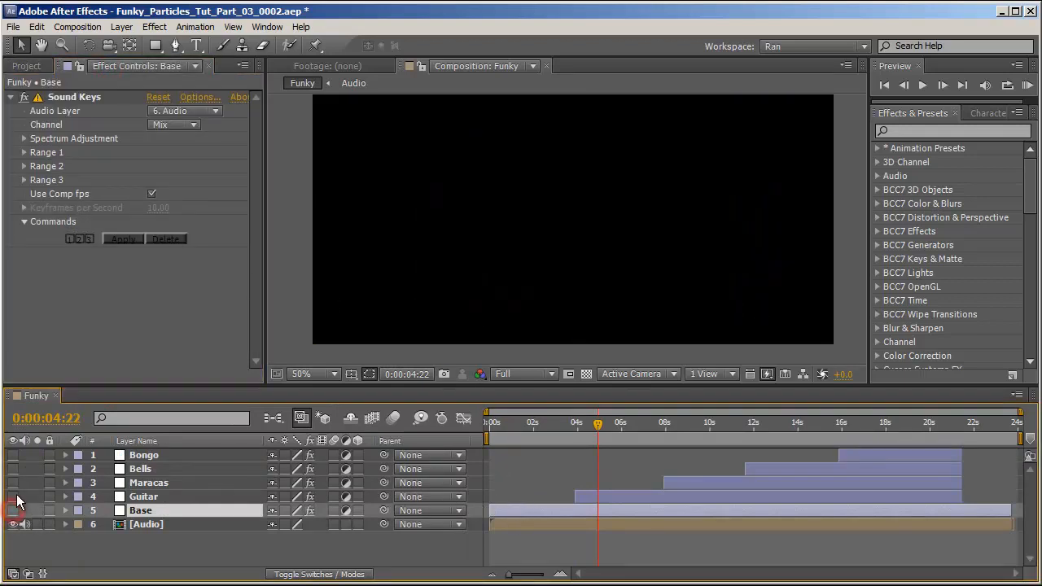
Preview the Guitar, Bells and Bongo reference layers at different points along the timeline.
{"action": "left_click", "coordinate": [12, 497]}
{"action": "left_click", "coordinate": [12, 496]}
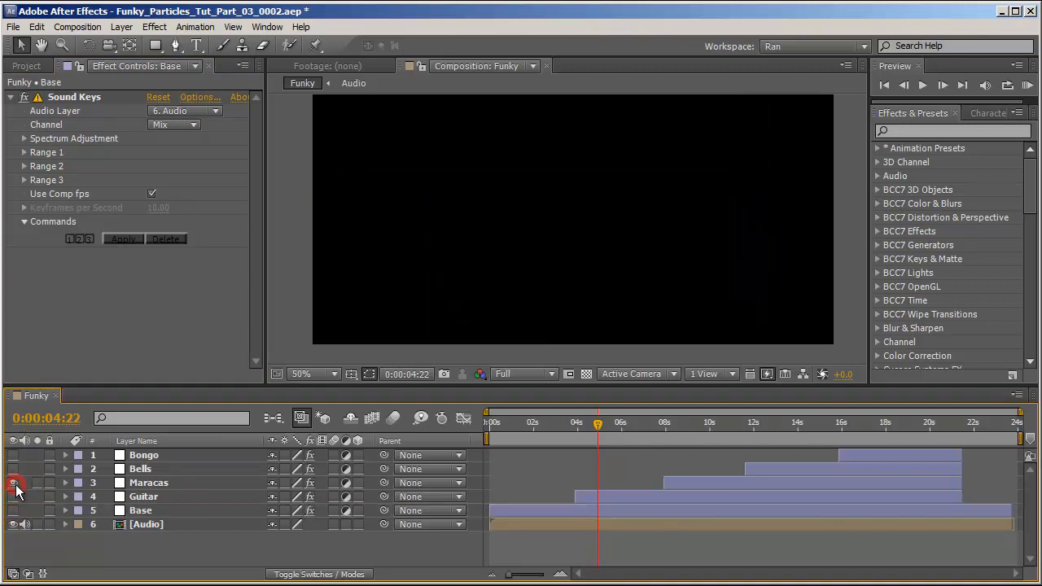
{"action": "left_click", "coordinate": [12, 469]}
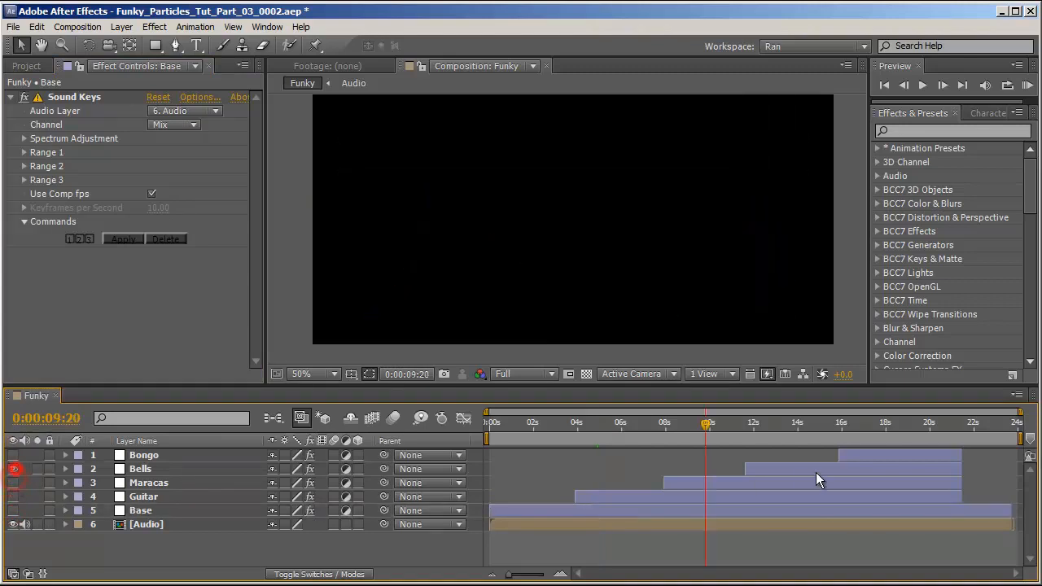
{"action": "left_click", "coordinate": [794, 423]}
{"action": "left_click", "coordinate": [12, 468]}
{"action": "left_click", "coordinate": [12, 455]}
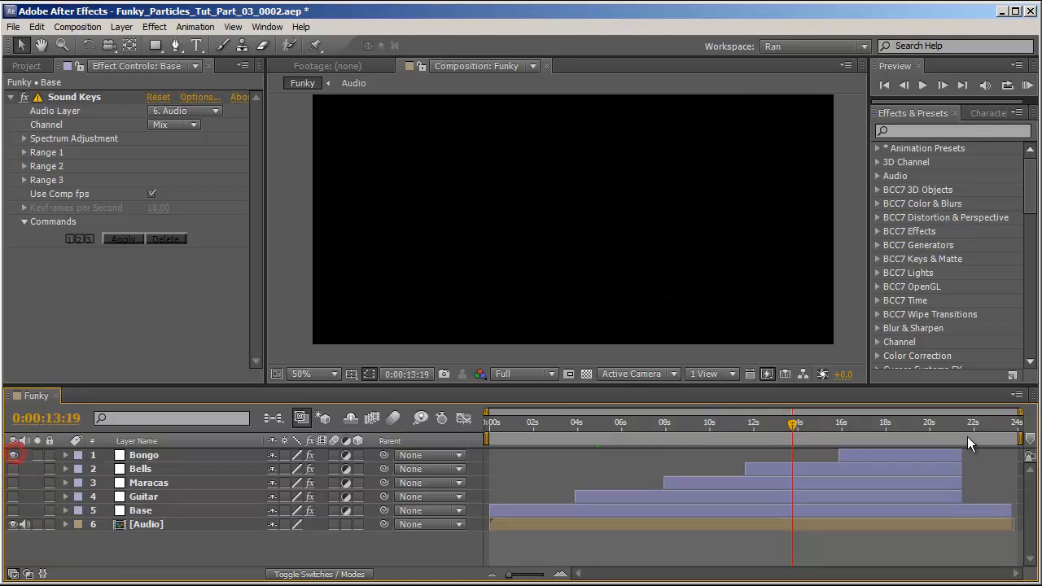
{"action": "left_click", "coordinate": [882, 423]}
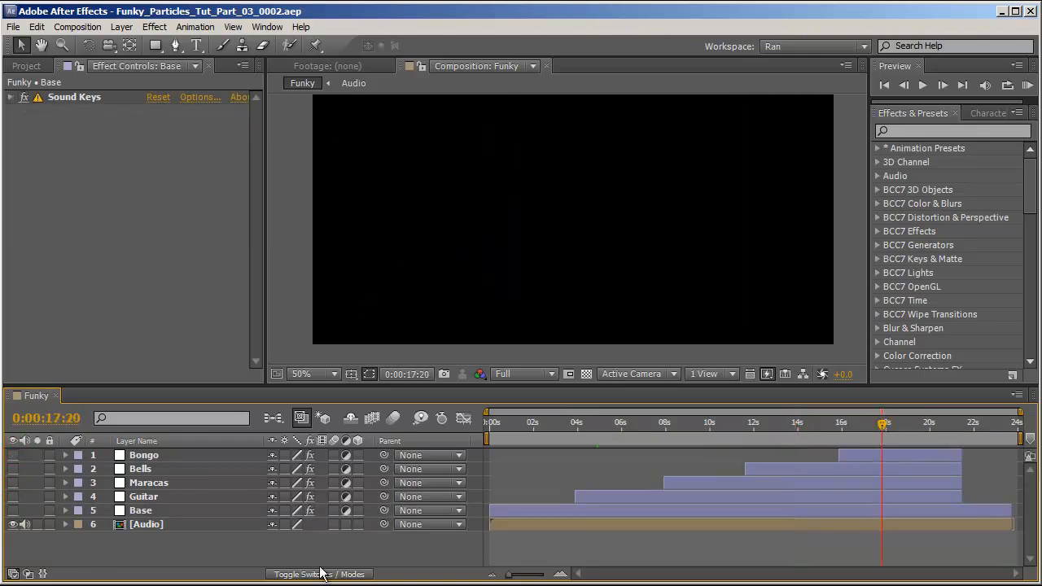
Add a new solid layer to the top of the Funky composition and rename it Base.
{"action": "left_click", "coordinate": [169, 451]}
{"action": "key", "text": "ctrl+Down"}
{"action": "key", "text": "ctrl+Down"}
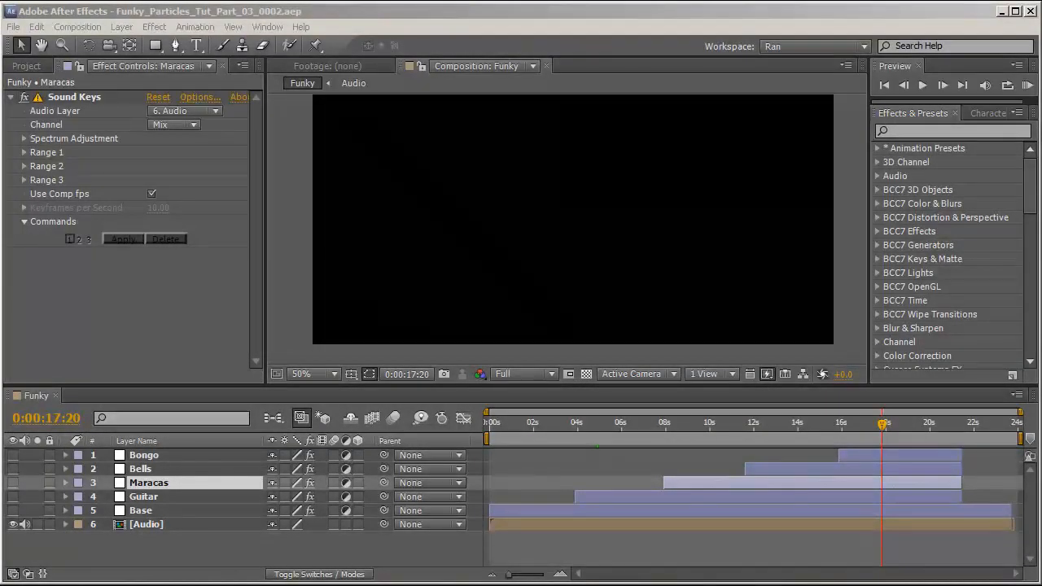
{"action": "right_click", "coordinate": [146, 551]}
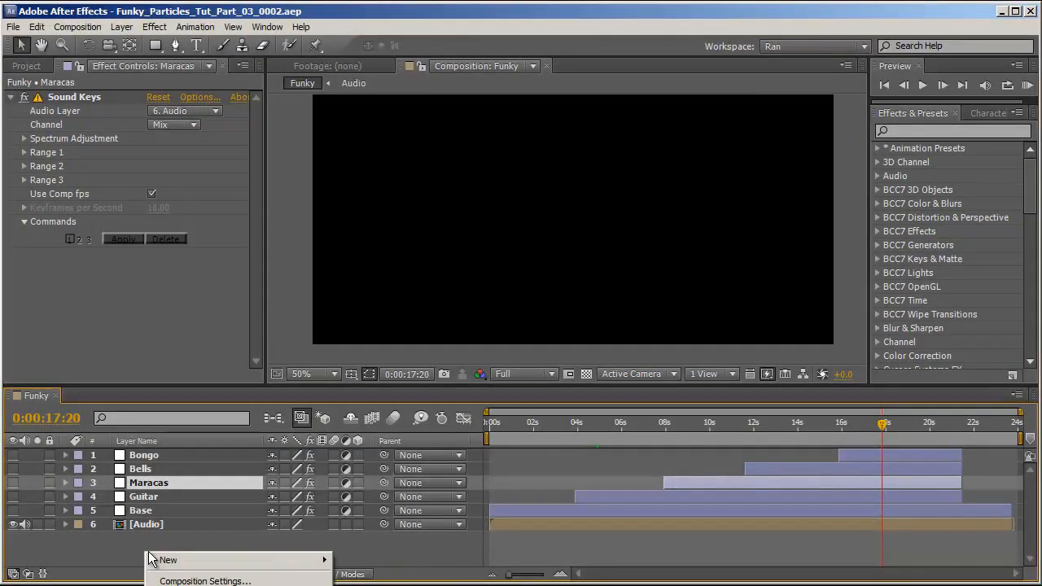
{"action": "mouse_move", "coordinate": [195, 562]}
{"action": "left_click", "coordinate": [354, 585]}
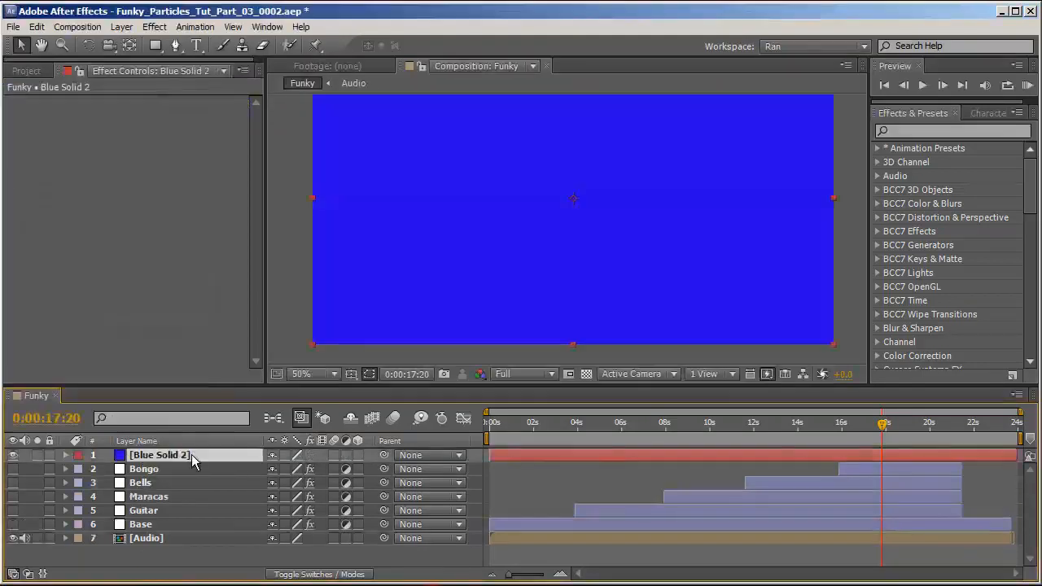
{"action": "key", "text": "Return"}
{"action": "type", "text": "Base"}
{"action": "key", "text": "Return"}
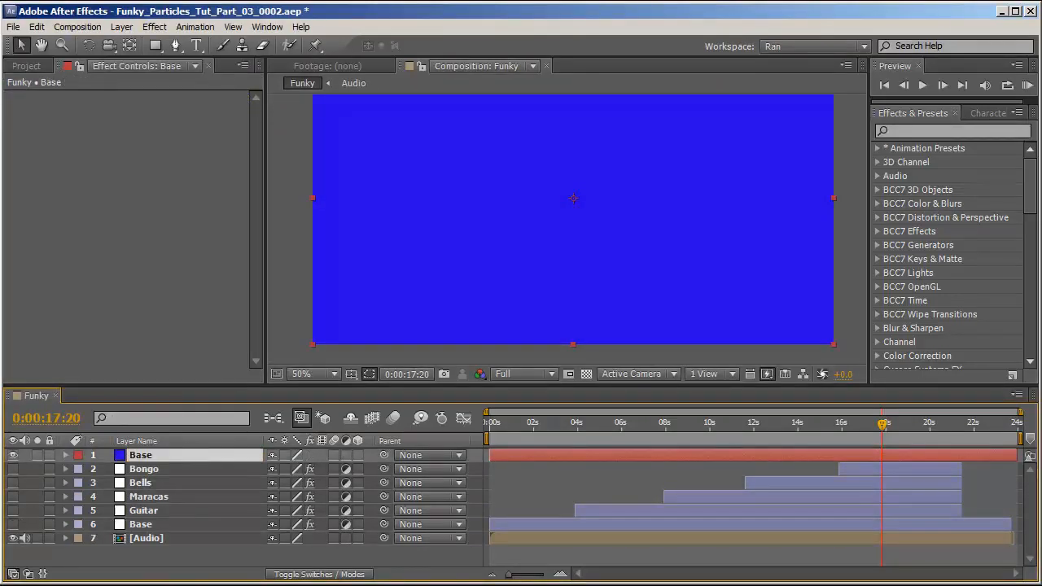
Search for and apply the Trapcode Particular effect to the new Base solid.
{"action": "left_click", "coordinate": [927, 130]}
{"action": "type", "text": "particul"}
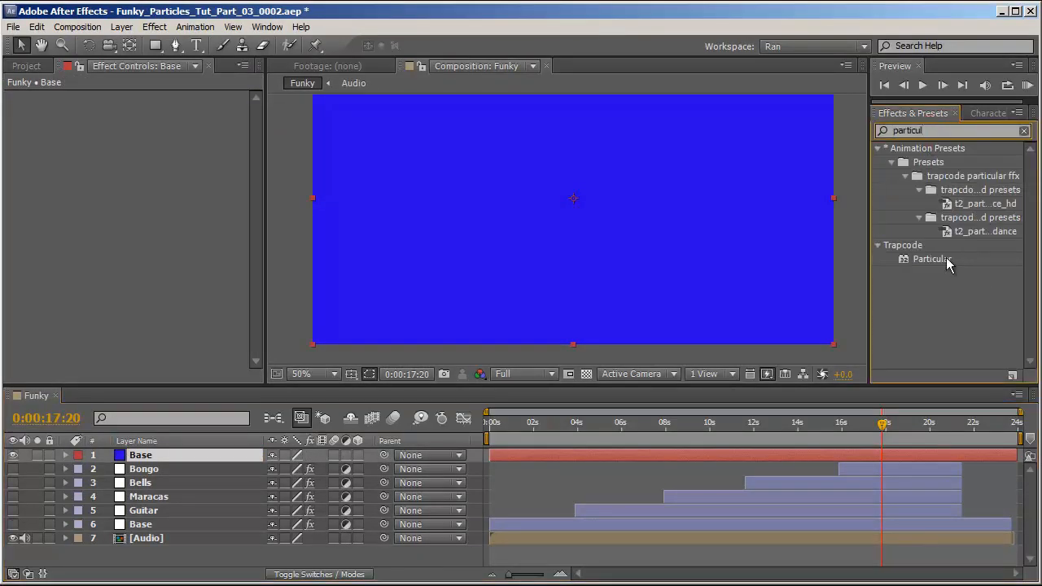
{"action": "double_click", "coordinate": [932, 259]}
{"action": "left_click", "coordinate": [25, 125]}
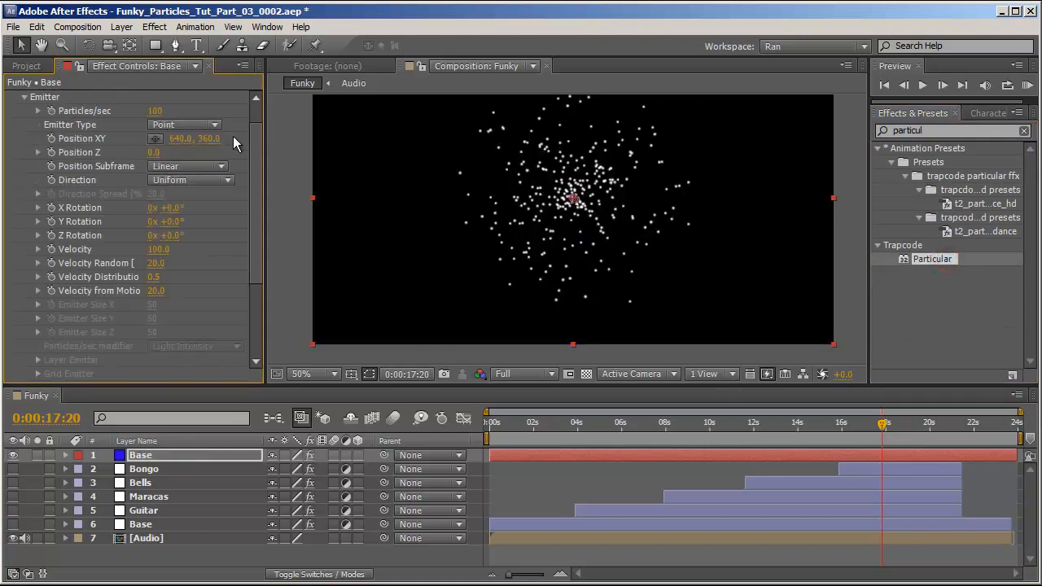
Set the emitter's Particles/sec to 5000.
{"action": "left_click", "coordinate": [157, 111]}
{"action": "type", "text": "5000"}
{"action": "key", "text": "Return"}
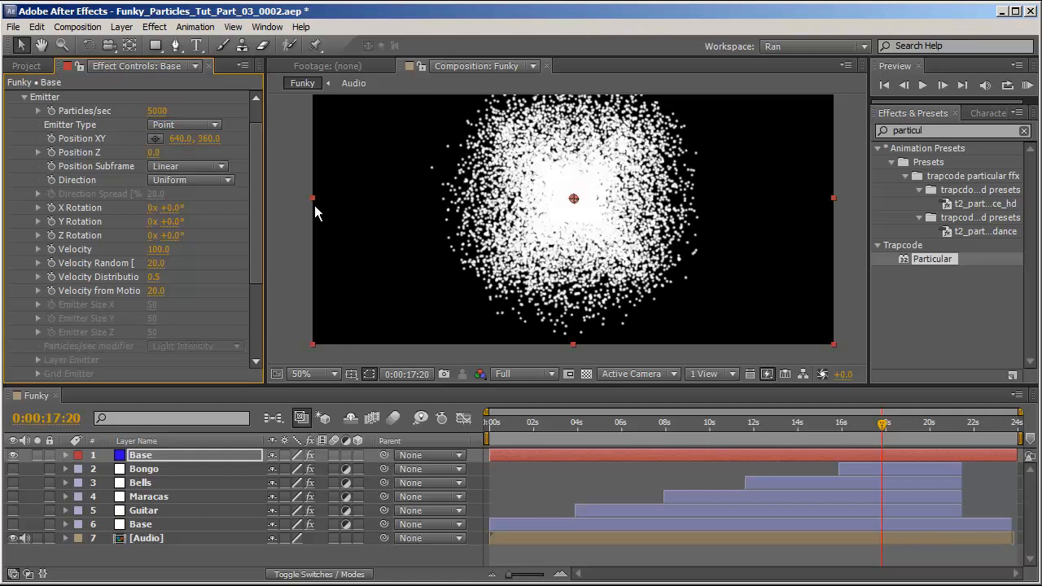
Set Velocity, Velocity Random, Velocity Distribution and Velocity from Motion all to 0.
{"action": "left_click", "coordinate": [157, 249]}
{"action": "type", "text": "0"}
{"action": "key", "text": "Tab"}
{"action": "type", "text": "0"}
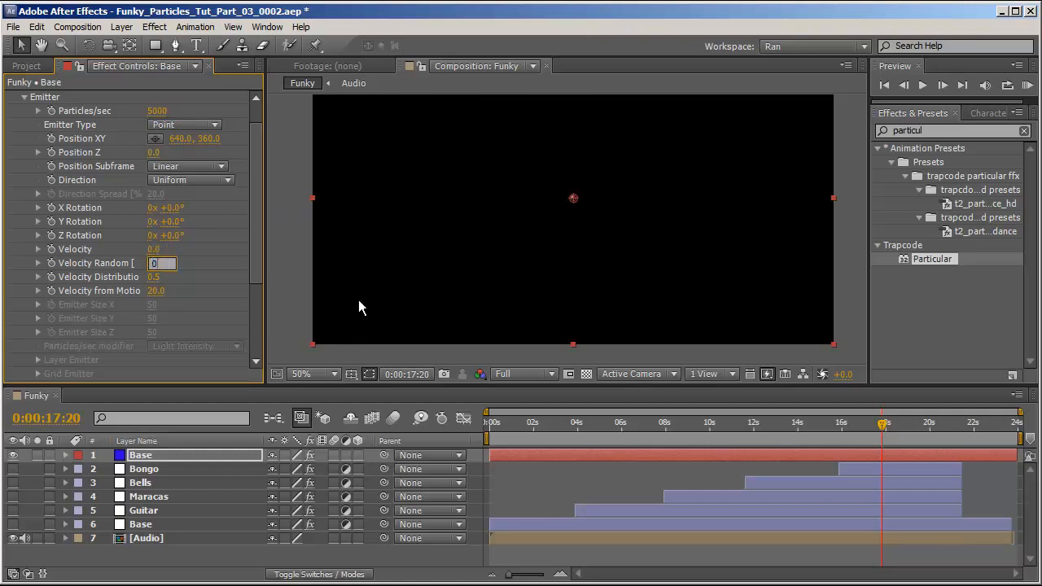
{"action": "key", "text": "Tab"}
{"action": "type", "text": "0"}
{"action": "key", "text": "Tab"}
{"action": "type", "text": "0"}
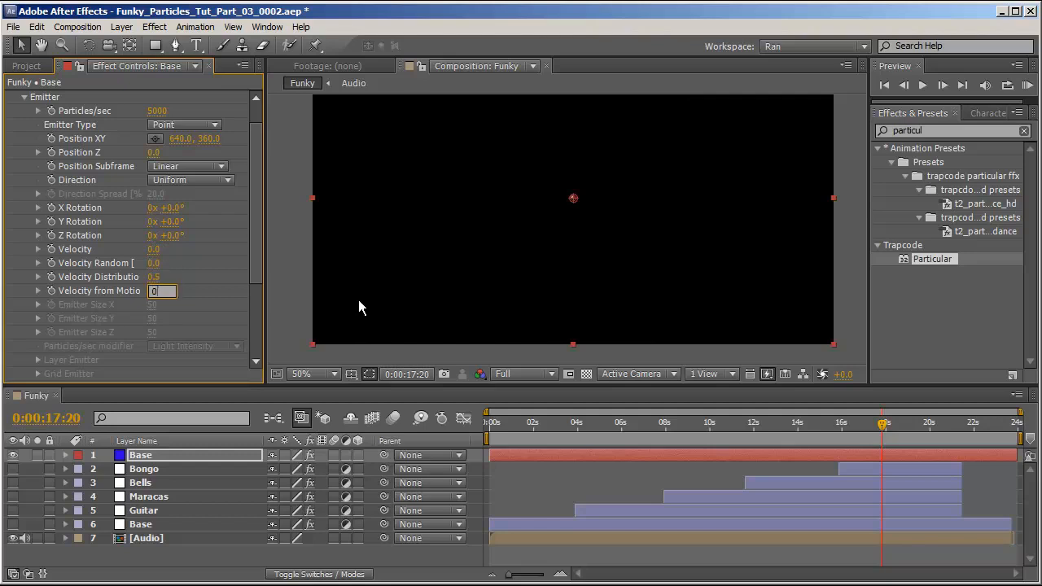
{"action": "key", "text": "Return"}
At the start of the timeline, keyframe the emitter's Position XY with X set to -5000.
{"action": "key", "text": "Home"}
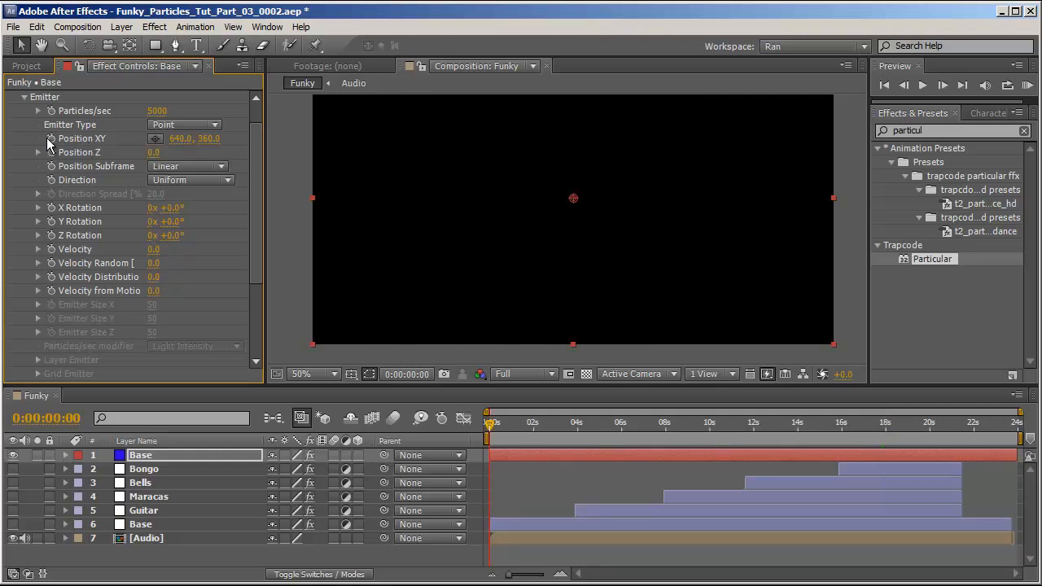
{"action": "left_click", "coordinate": [51, 139]}
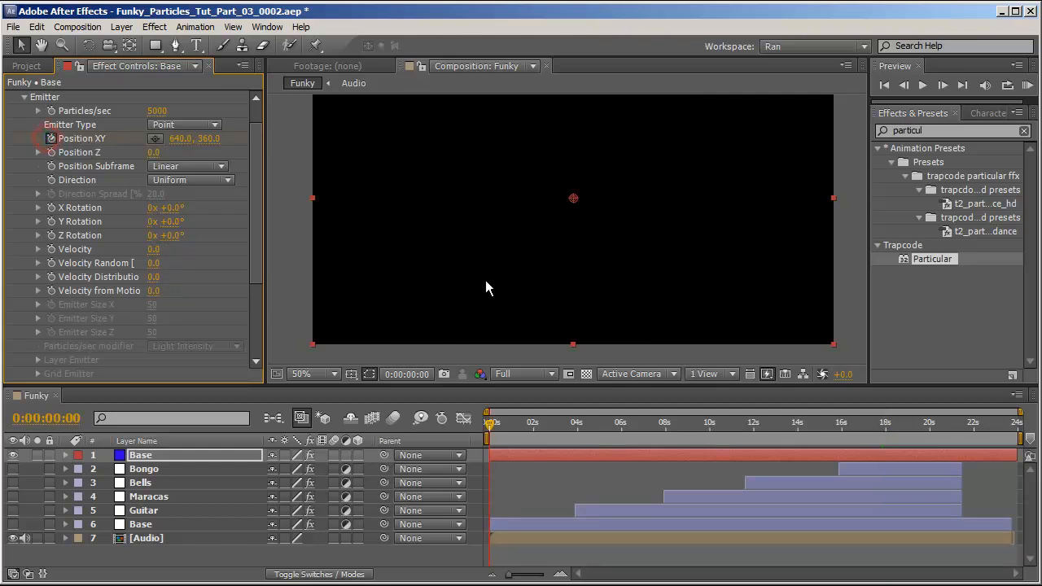
{"action": "mouse_move", "coordinate": [174, 139]}
{"action": "left_mouse_down"}
{"action": "mouse_move", "coordinate": [162, 141]}
{"action": "mouse_move", "coordinate": [176, 144]}
{"action": "left_mouse_up"}
{"action": "left_click", "coordinate": [176, 143]}
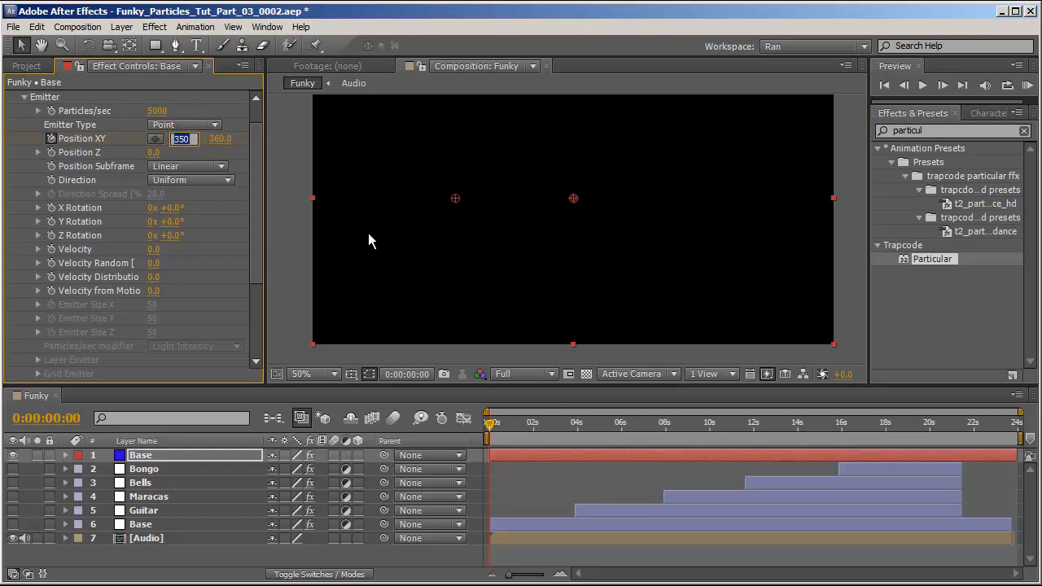
{"action": "type", "text": "-5000"}
{"action": "key", "text": "Return"}
{"action": "key", "text": "comma"}
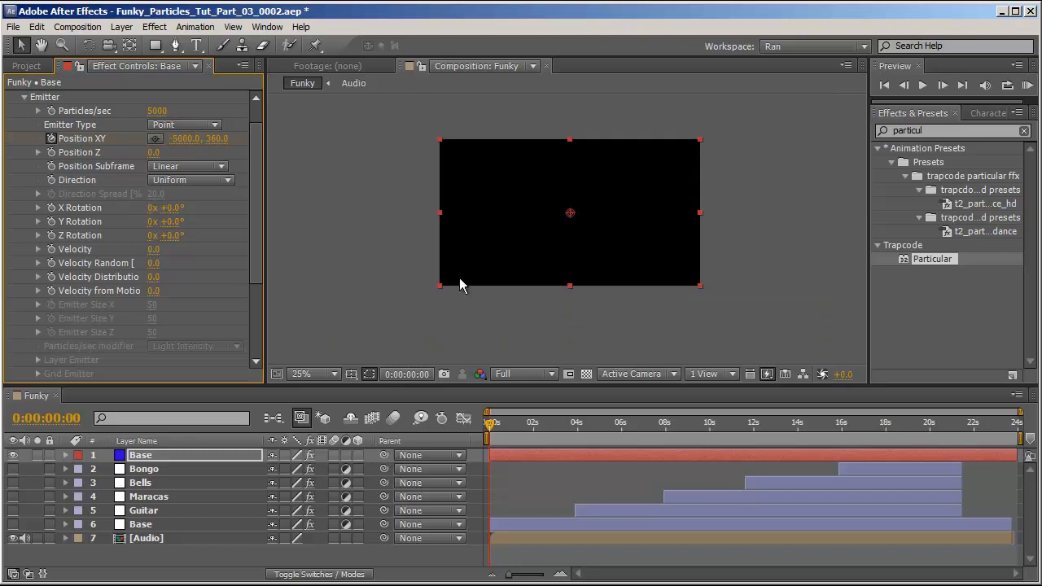
Go to 0:00:02:00 and set the Position XY X value to 5000, adding a second keyframe.
{"action": "left_click", "coordinate": [51, 416]}
{"action": "type", "text": "200"}
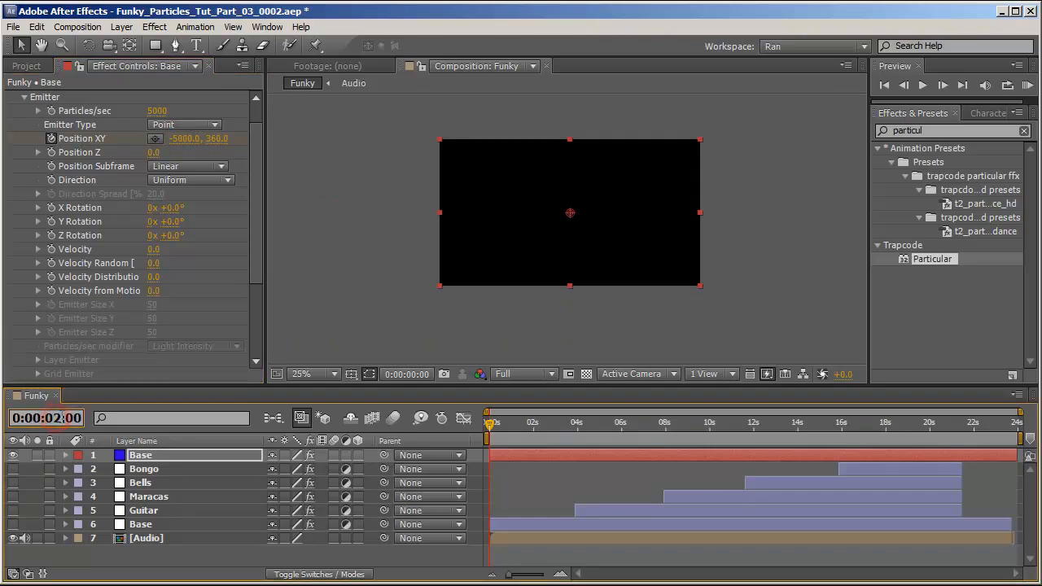
{"action": "key", "text": "Return"}
{"action": "left_click", "coordinate": [192, 140]}
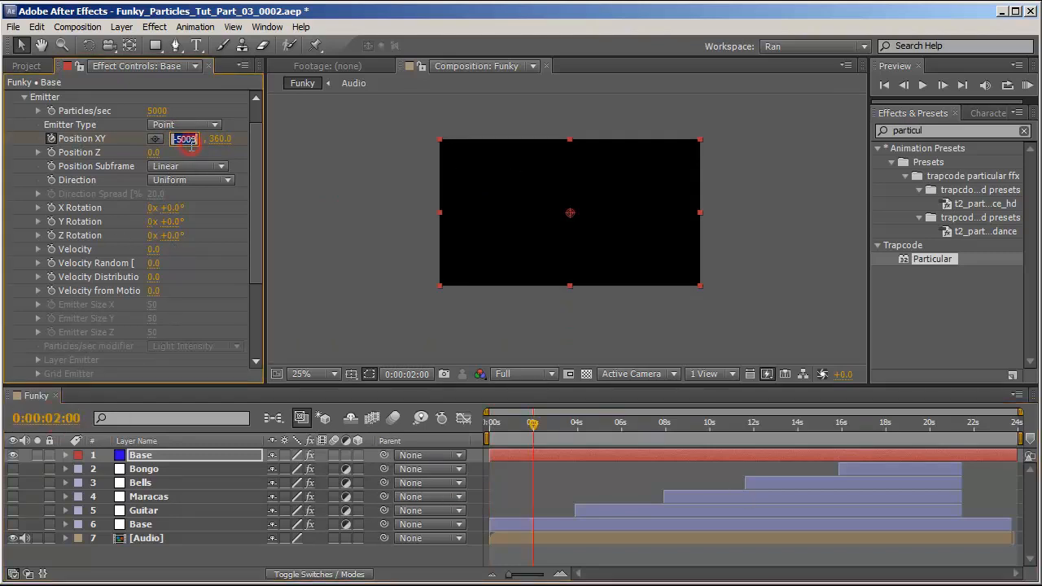
{"action": "type", "text": "5000"}
{"action": "key", "text": "Return"}
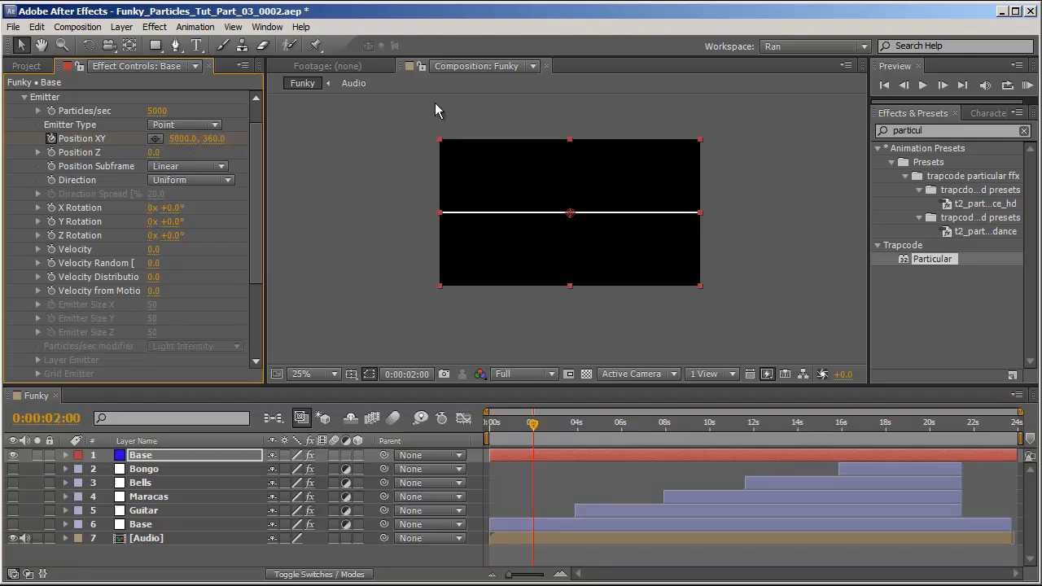
Reveal the Position XY keyframes and move the second keyframe close to the start of the timeline.
{"action": "key", "text": "period"}
{"action": "left_click_drag", "start_coordinate": [500, 424], "coordinate": [465, 429]}
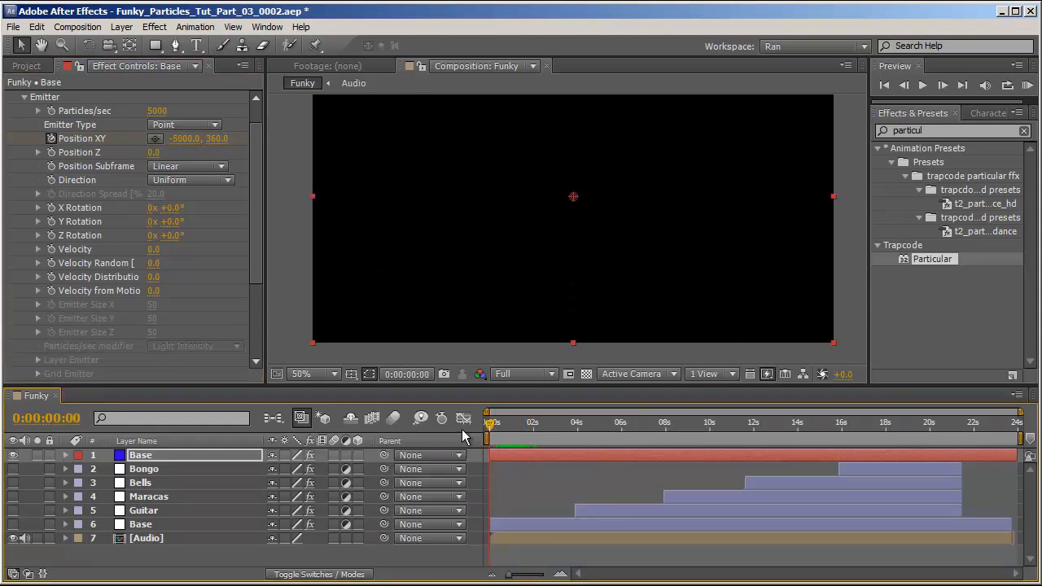
{"action": "key", "text": "u"}
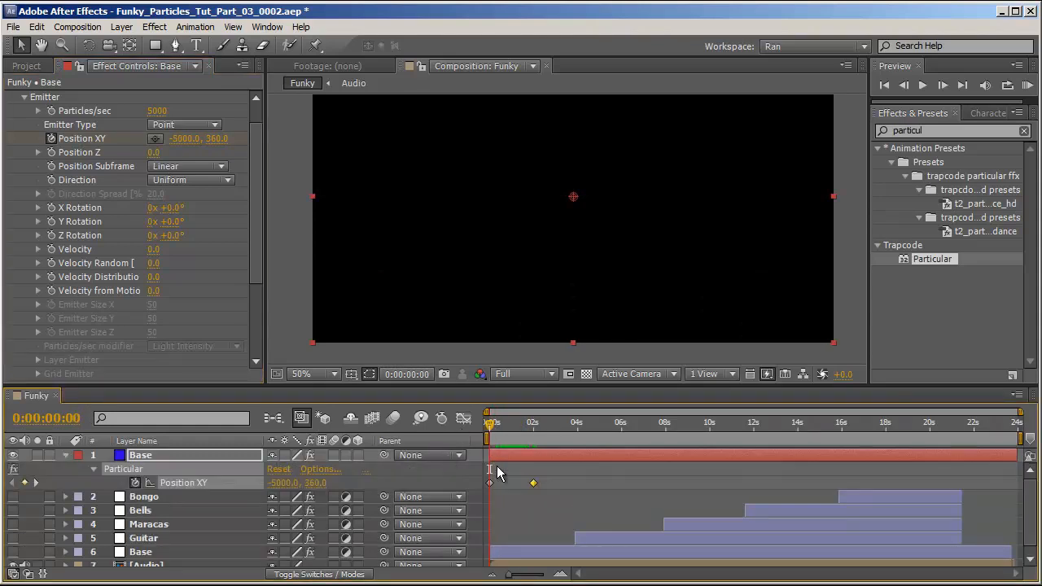
{"action": "left_click", "coordinate": [541, 456]}
{"action": "left_click_drag", "start_coordinate": [541, 459], "coordinate": [504, 466]}
{"action": "left_click_drag", "start_coordinate": [975, 455], "coordinate": [1017, 455]}
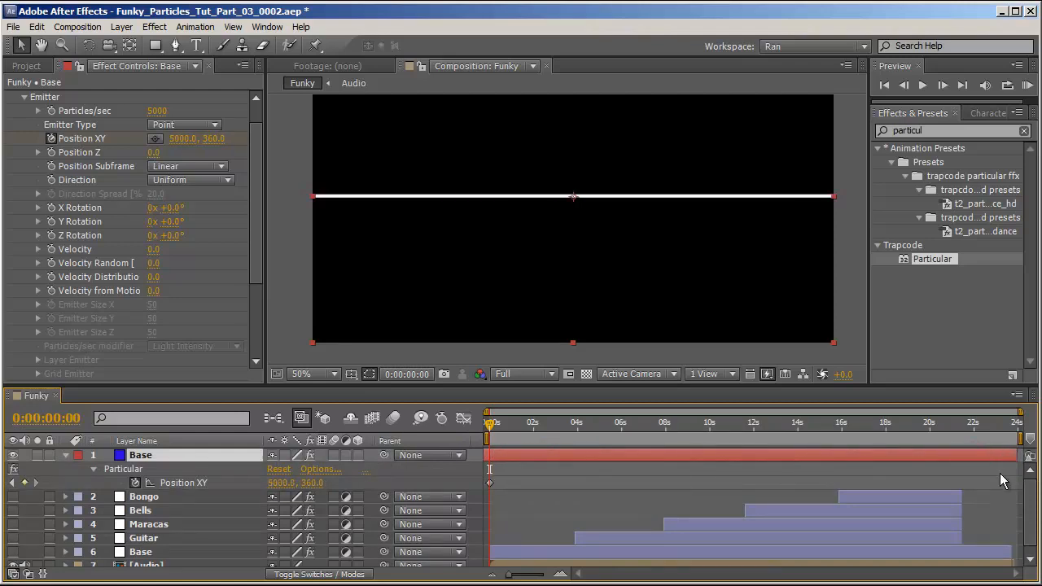
Set the particle Life to 30 seconds.
{"action": "left_click_drag", "start_coordinate": [517, 425], "coordinate": [539, 452]}
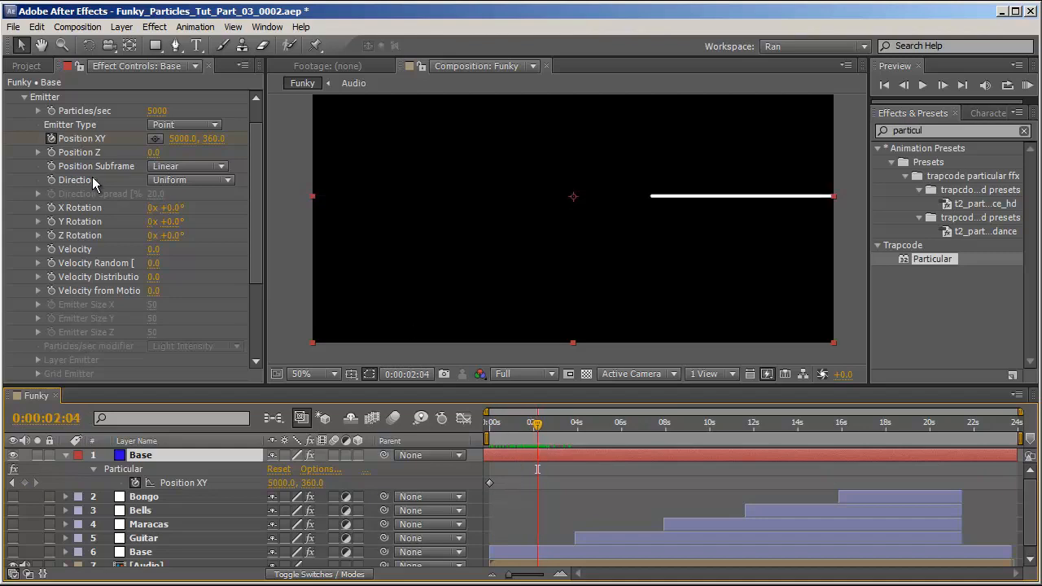
{"action": "scroll", "coordinate": [91, 184], "scroll_direction": "down", "scroll_amount": 3}
{"action": "scroll", "coordinate": [91, 183], "scroll_direction": "down", "scroll_amount": 1}
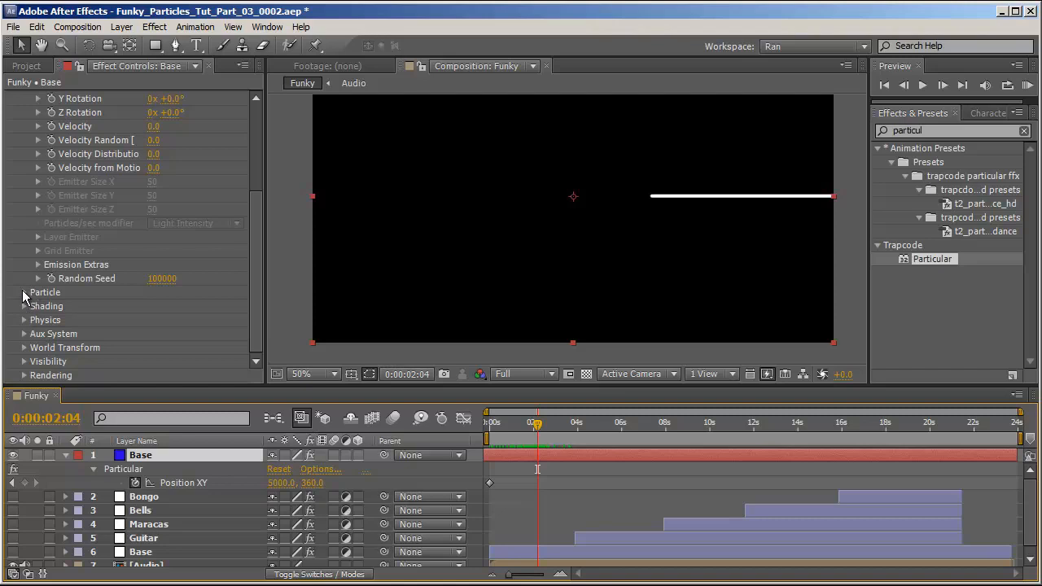
{"action": "left_click", "coordinate": [25, 292]}
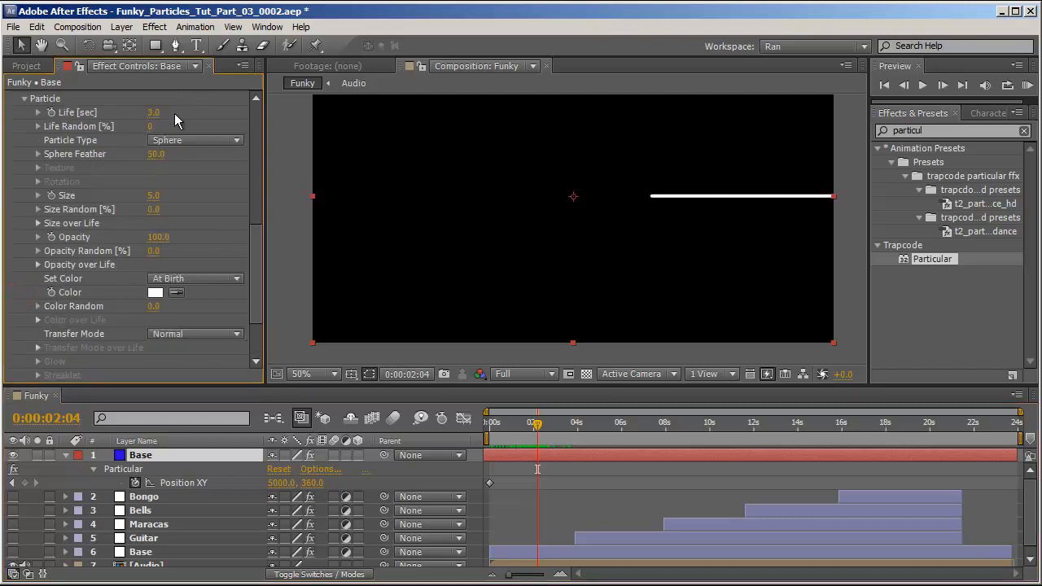
{"action": "left_click", "coordinate": [153, 113]}
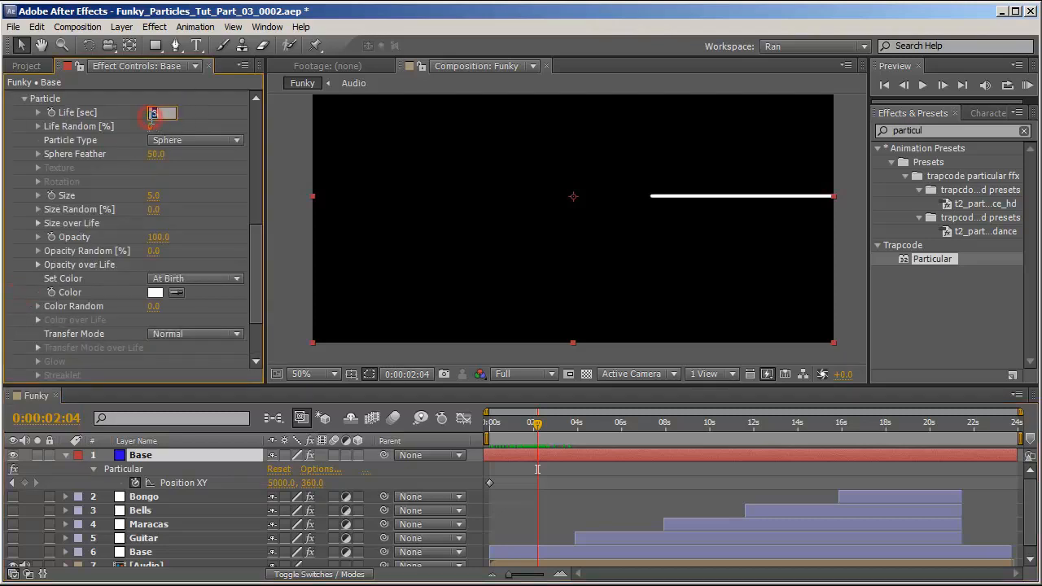
{"action": "type", "text": "30"}
{"action": "key", "text": "Return"}
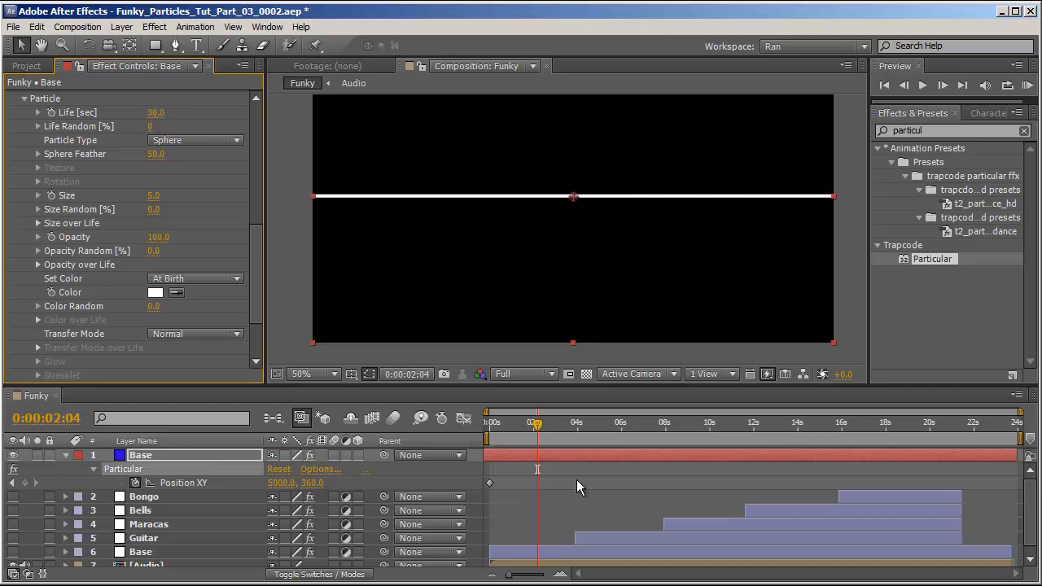
{"action": "left_click_drag", "start_coordinate": [573, 439], "coordinate": [517, 422]}
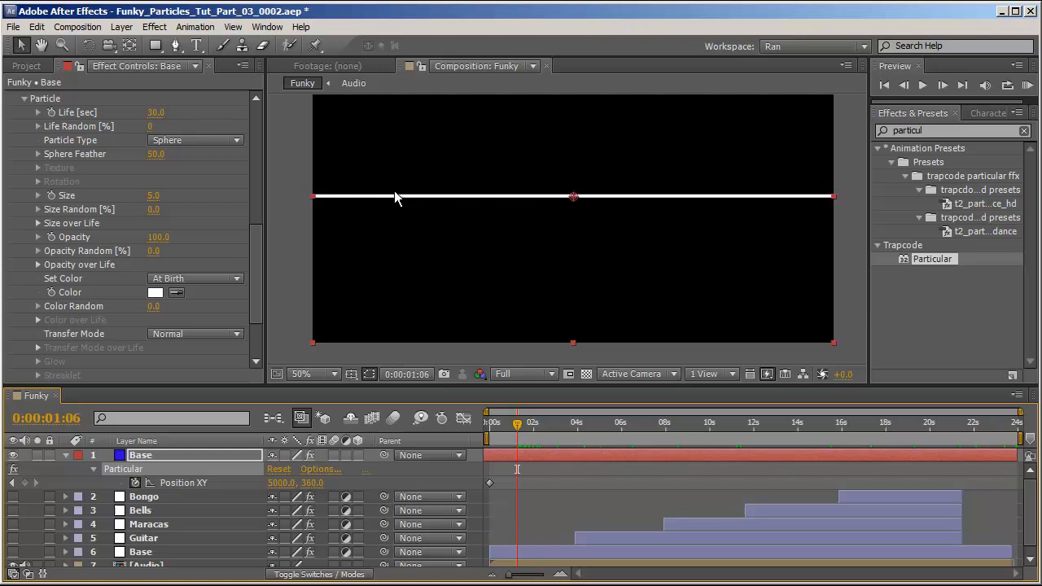
{"action": "left_click", "coordinate": [24, 99]}
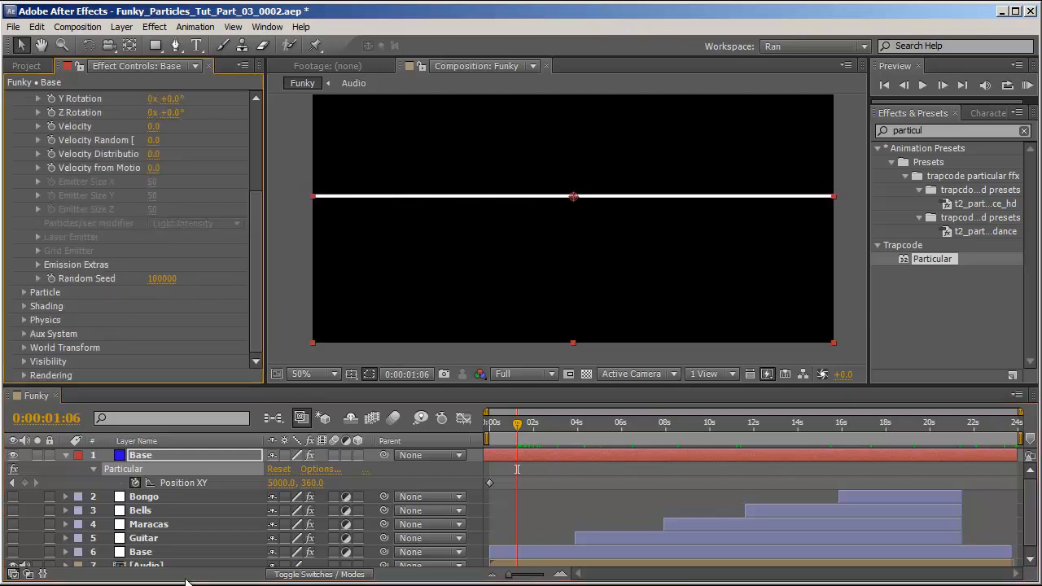
Select the Sound Keys reference Base layer and reveal its animated Output 1, Output 2 and Output 3 properties.
{"action": "left_click", "coordinate": [168, 552]}
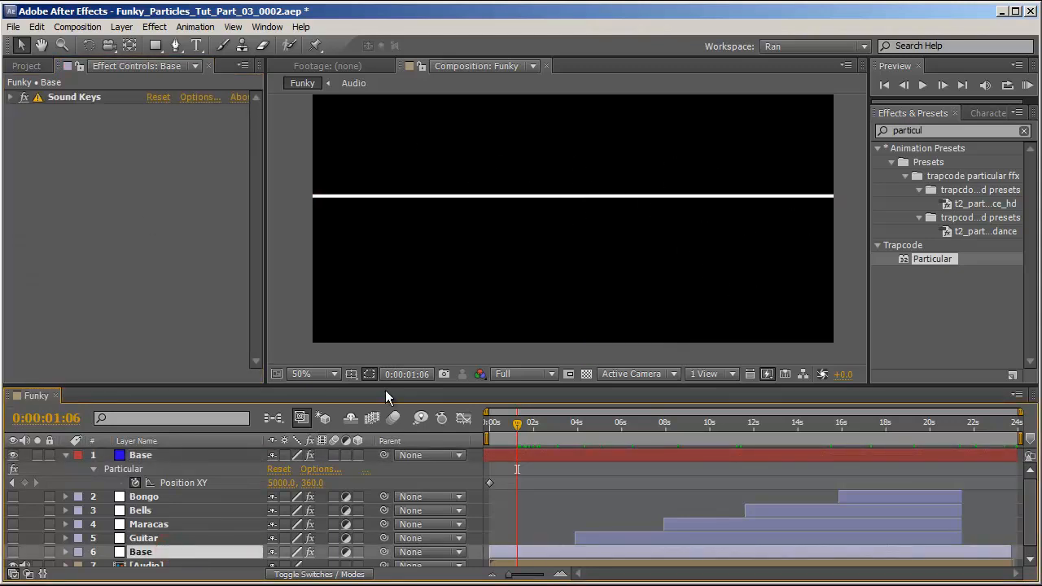
{"action": "left_click", "coordinate": [79, 271]}
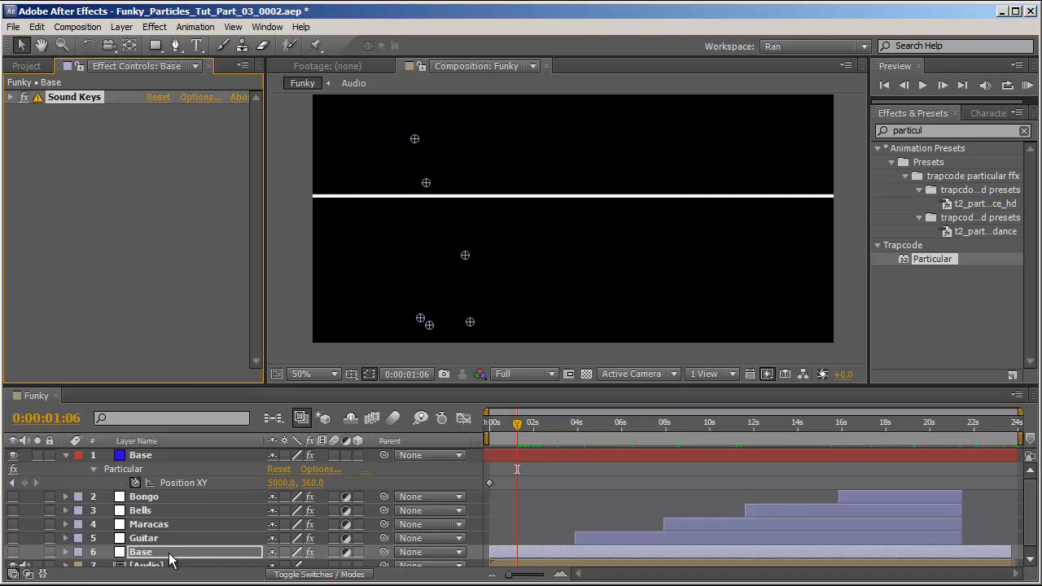
{"action": "key", "text": "u"}
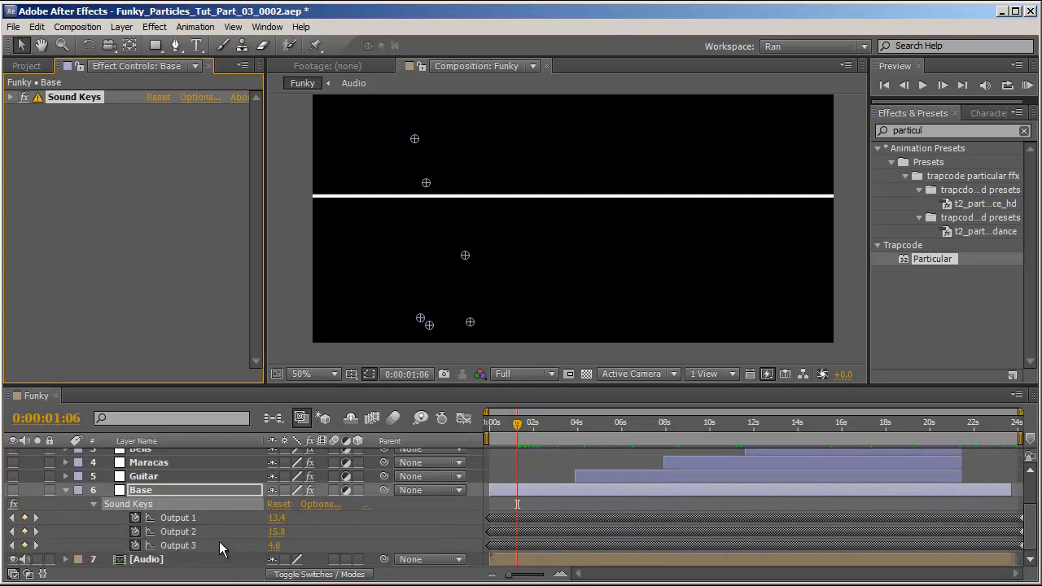
{"action": "left_click", "coordinate": [194, 531]}
{"action": "left_click", "coordinate": [192, 545]}
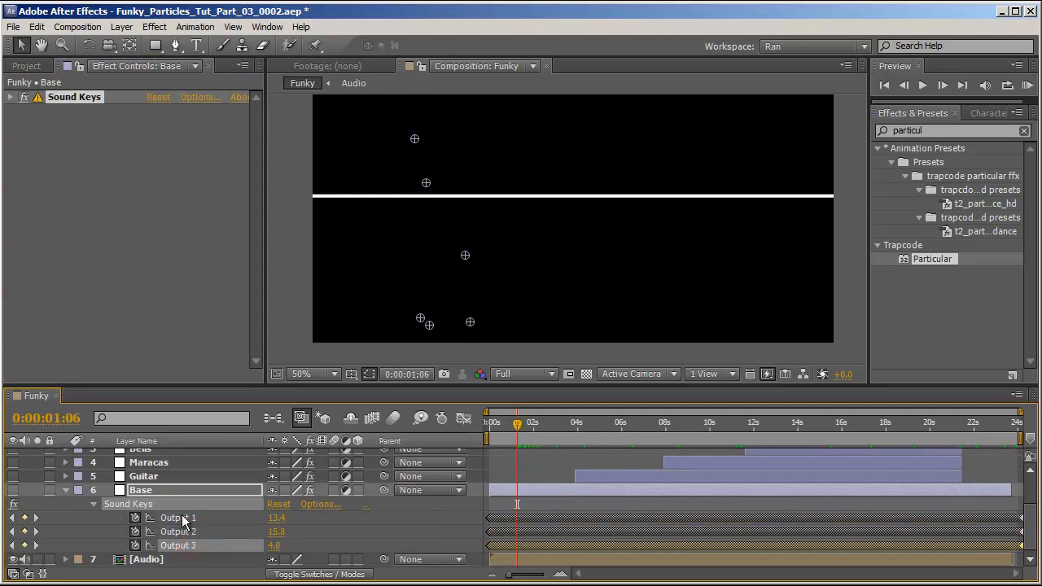
{"action": "left_click", "coordinate": [188, 518]}
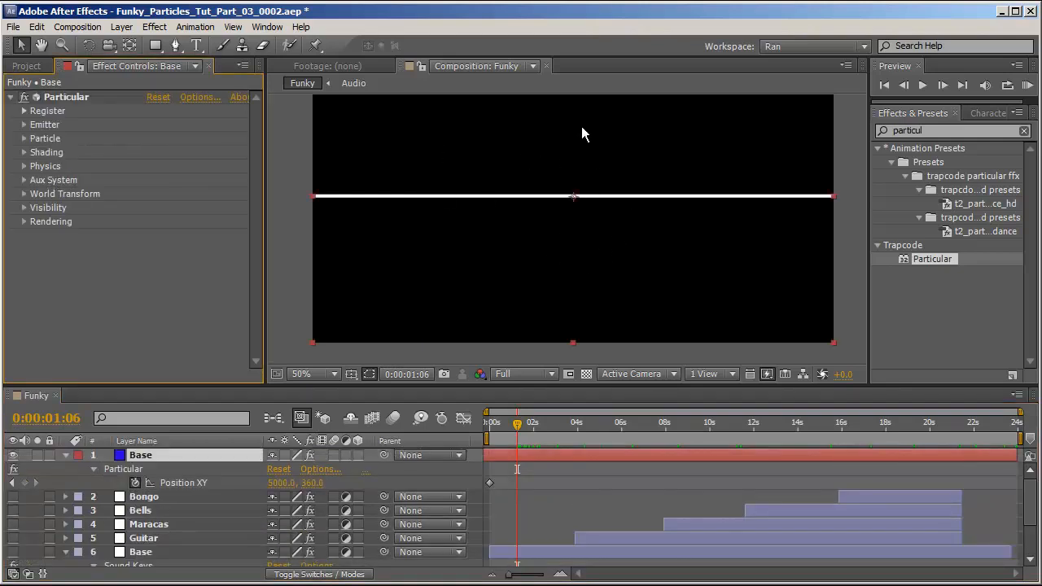
On the Particular layer, expand Physics, Air and Turbulence Field, and enable Visualize Fields.
{"action": "left_click", "coordinate": [26, 167]}
{"action": "left_click", "coordinate": [38, 222]}
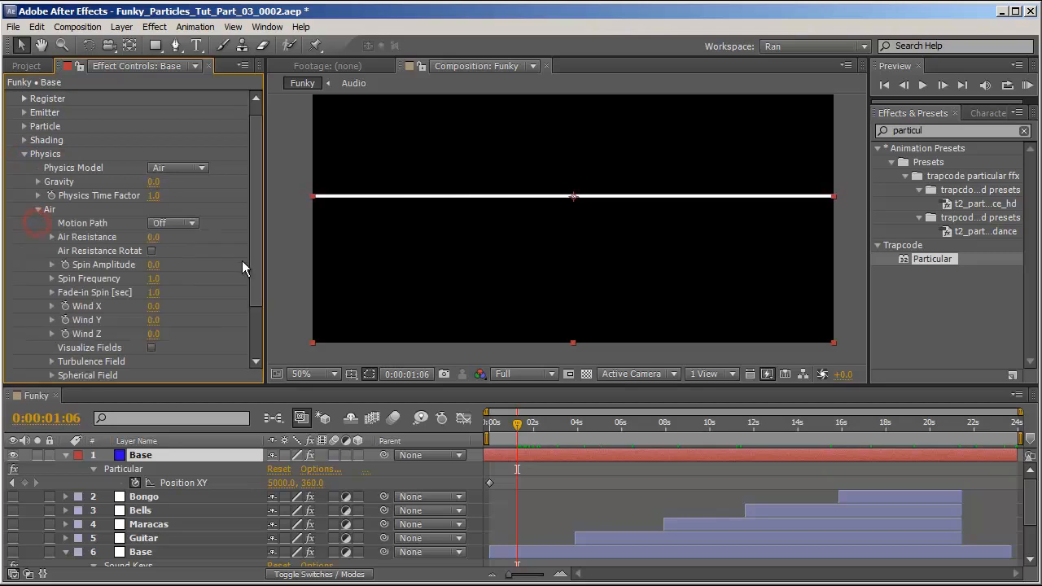
{"action": "scroll", "coordinate": [242, 260], "scroll_direction": "down", "scroll_amount": 2}
{"action": "left_click", "coordinate": [51, 292]}
{"action": "scroll", "coordinate": [180, 195], "scroll_direction": "down", "scroll_amount": 3}
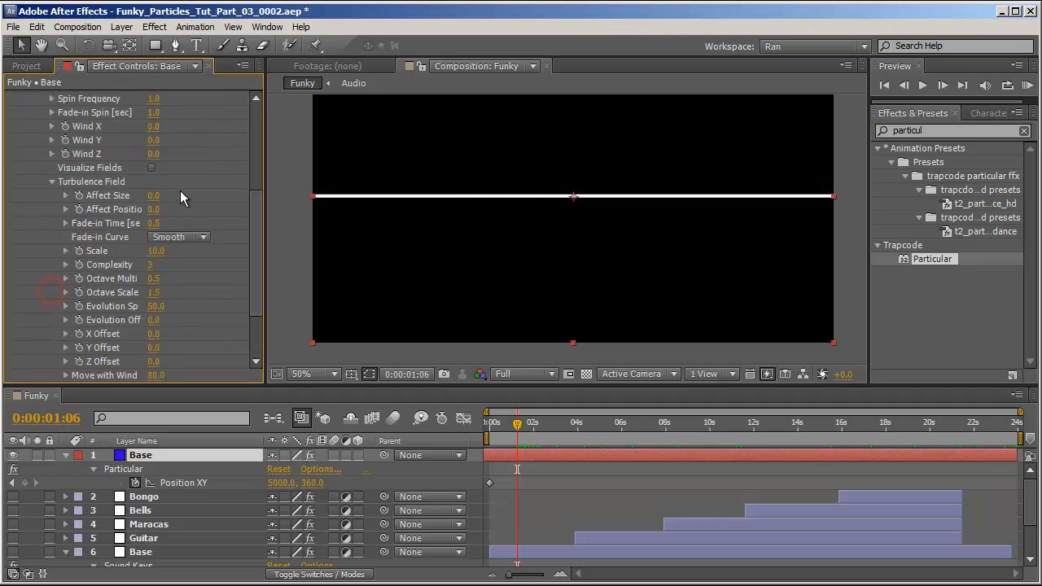
{"action": "left_click", "coordinate": [151, 168]}
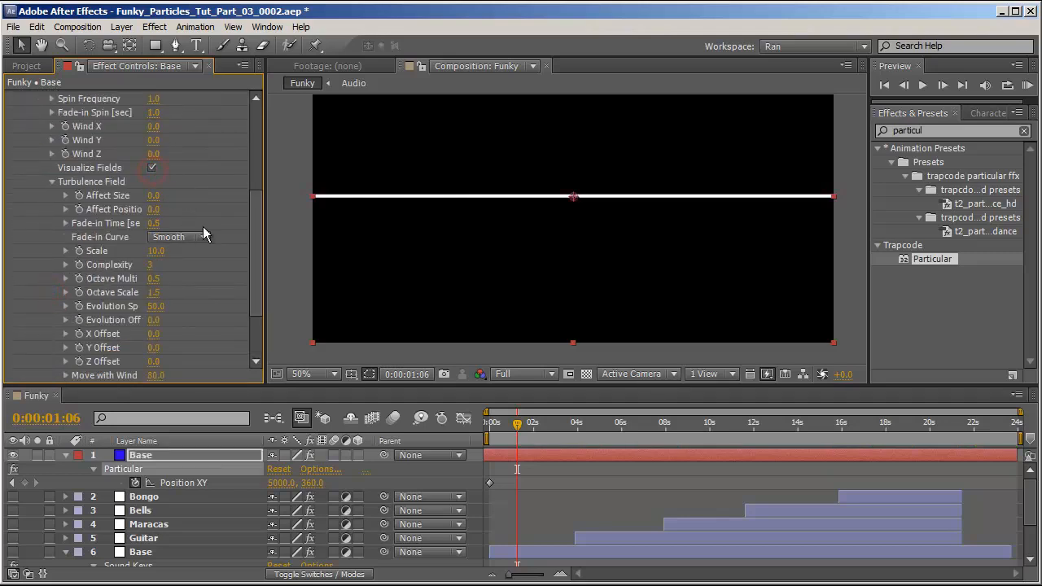
Set the Spherical Field Strength to 100.
{"action": "scroll", "coordinate": [201, 229], "scroll_direction": "down", "scroll_amount": 2}
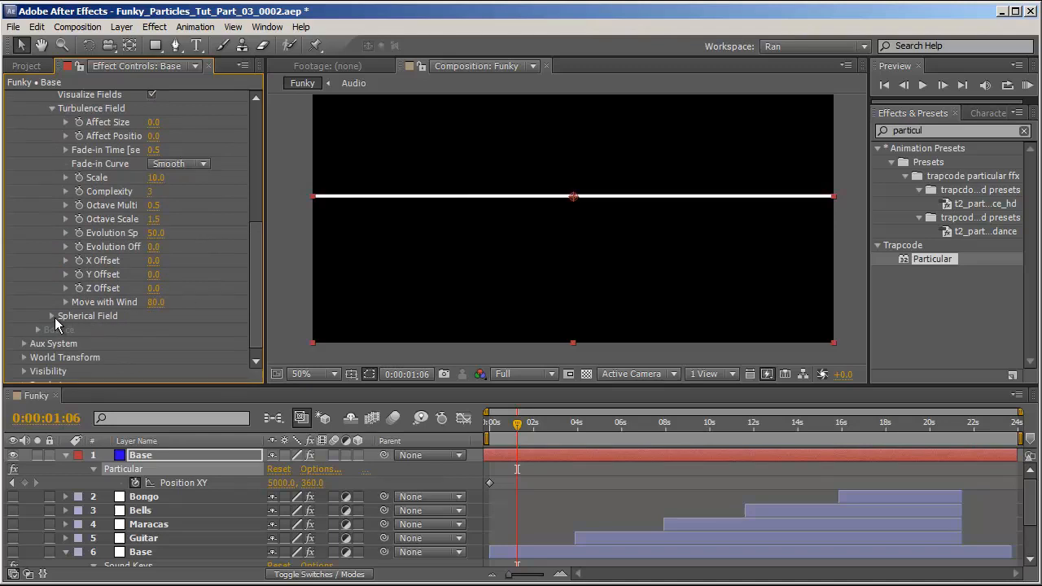
{"action": "scroll", "coordinate": [261, 294], "scroll_direction": "down", "scroll_amount": 1}
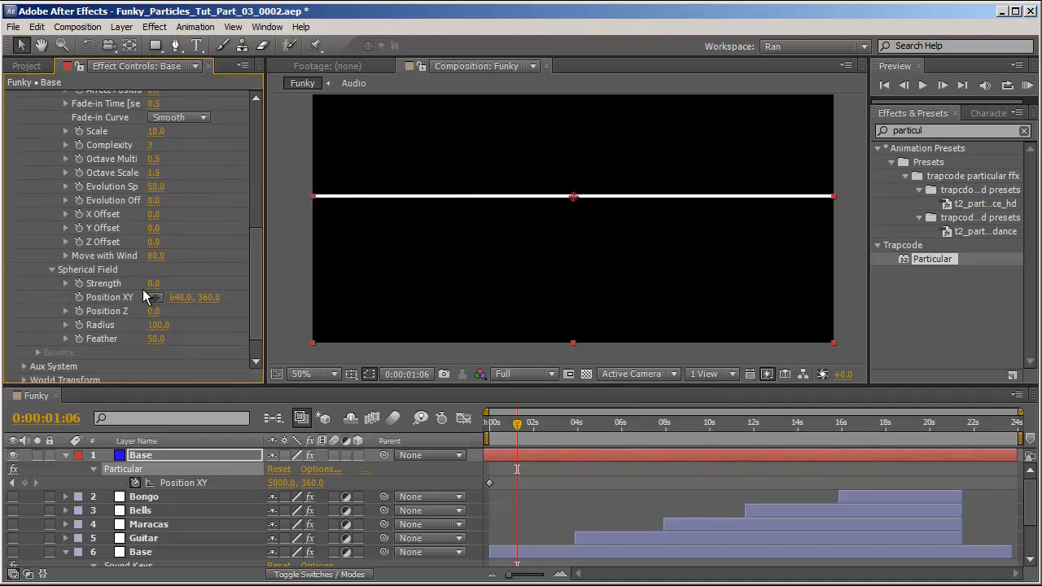
{"action": "left_click_drag", "start_coordinate": [157, 283], "coordinate": [257, 271]}
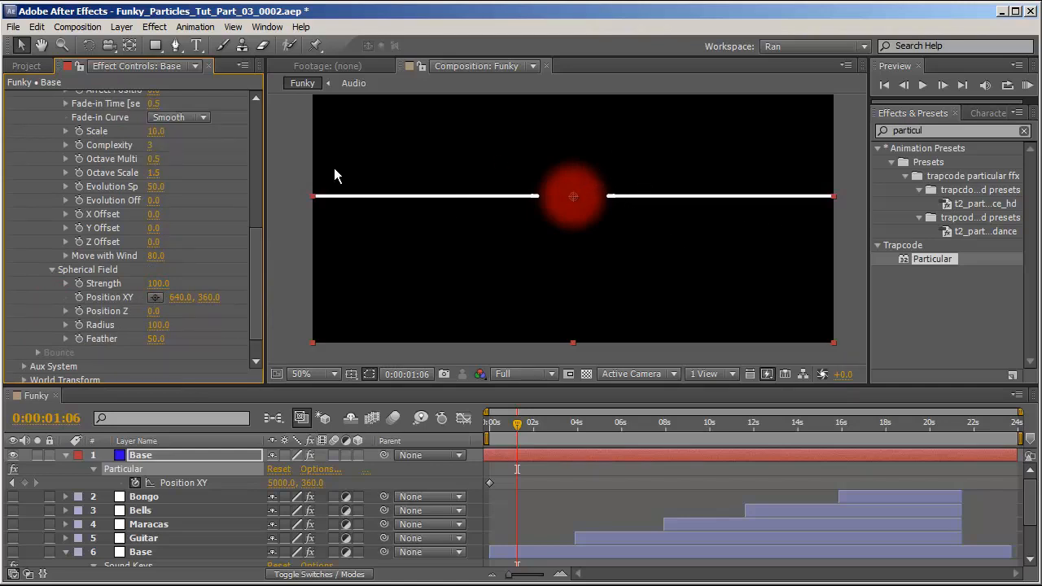
Add an expression to the Spherical Field Radius linking it to Sound Keys Output 1 of the Base 2 layer.
{"action": "scroll", "coordinate": [225, 198], "scroll_direction": "up", "scroll_amount": 2}
{"action": "scroll", "coordinate": [574, 205], "scroll_direction": "up", "scroll_amount": 3}
{"action": "scroll", "coordinate": [577, 236], "scroll_direction": "down", "scroll_amount": 1}
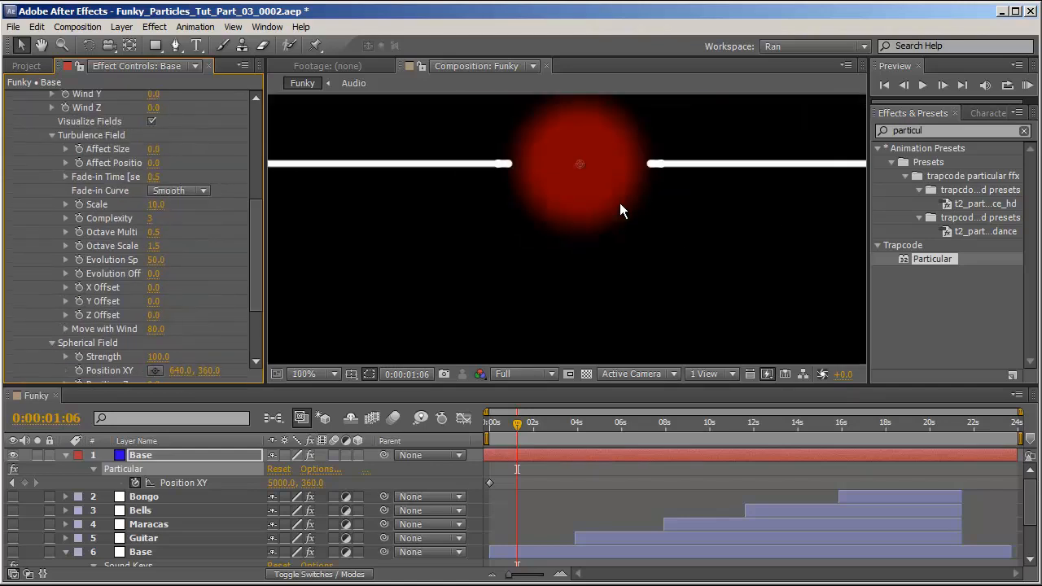
{"action": "scroll", "coordinate": [175, 297], "scroll_direction": "down", "scroll_amount": 3}
{"action": "mouse_move", "coordinate": [159, 293]}
{"action": "left_mouse_down"}
{"action": "mouse_move", "coordinate": [183, 297]}
{"action": "mouse_move", "coordinate": [159, 297]}
{"action": "left_mouse_up"}
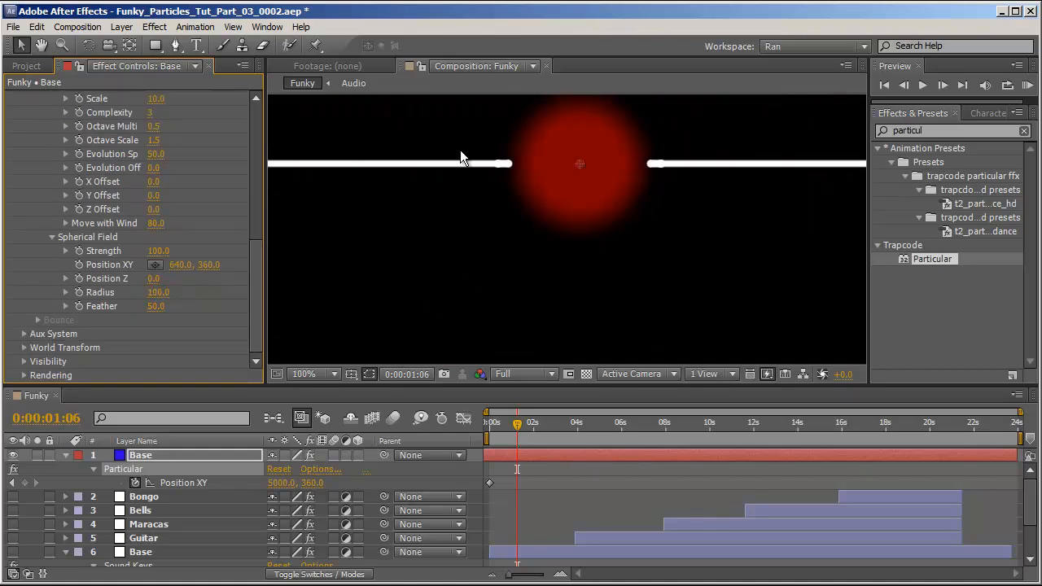
{"action": "left_click", "coordinate": [79, 293], "text": "alt"}
{"action": "left_click_drag", "start_coordinate": [327, 510], "coordinate": [200, 520]}
{"action": "left_click_drag", "start_coordinate": [525, 431], "coordinate": [568, 438]}
Add an expression to Spin Amplitude linking it to Sound Keys Output 2 of the Base 2 layer.
{"action": "scroll", "coordinate": [232, 219], "scroll_direction": "up", "scroll_amount": 5}
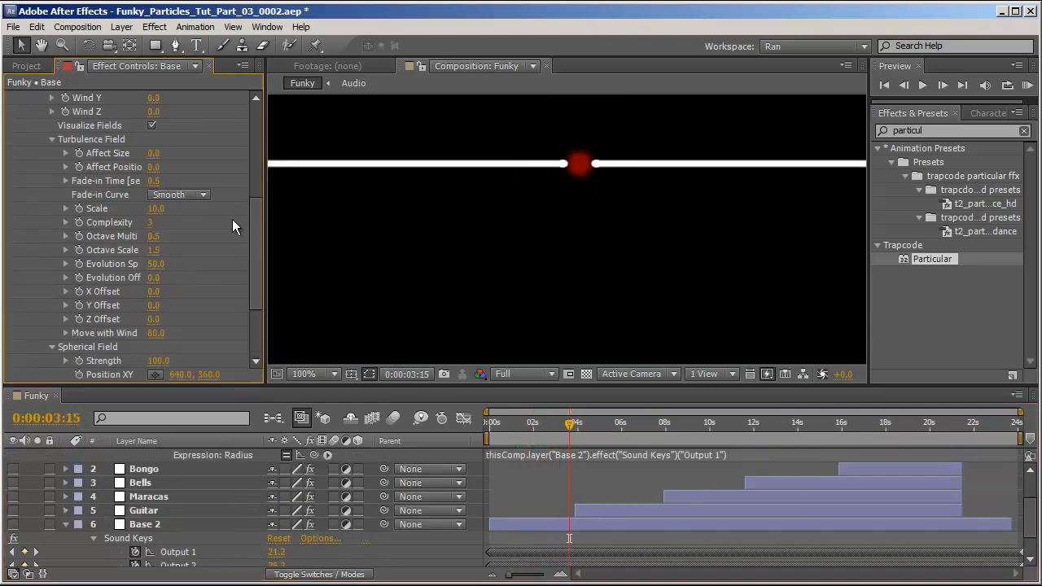
{"action": "scroll", "coordinate": [189, 233], "scroll_direction": "up", "scroll_amount": 4}
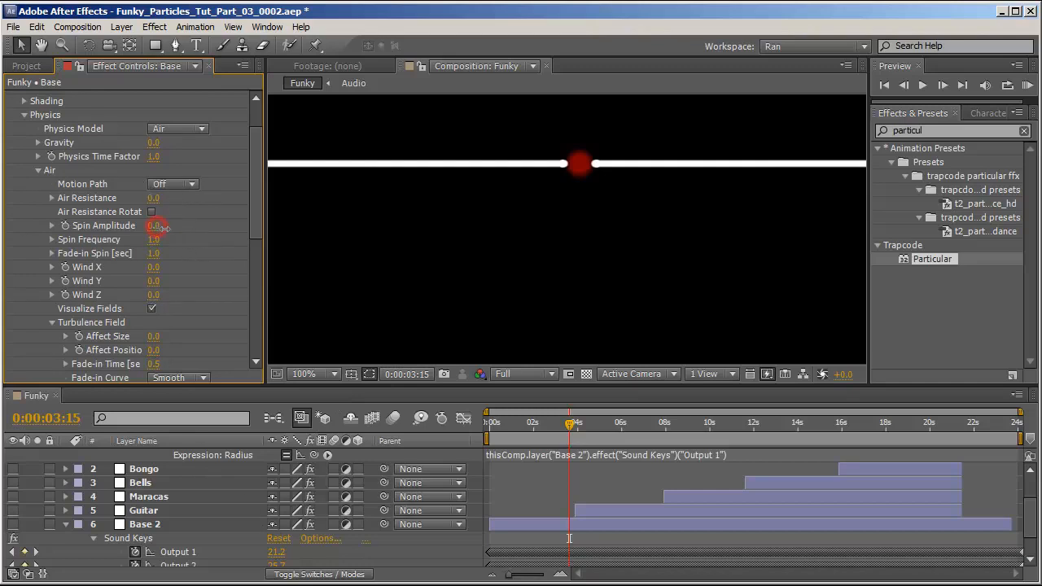
{"action": "left_click", "coordinate": [64, 226], "text": "alt"}
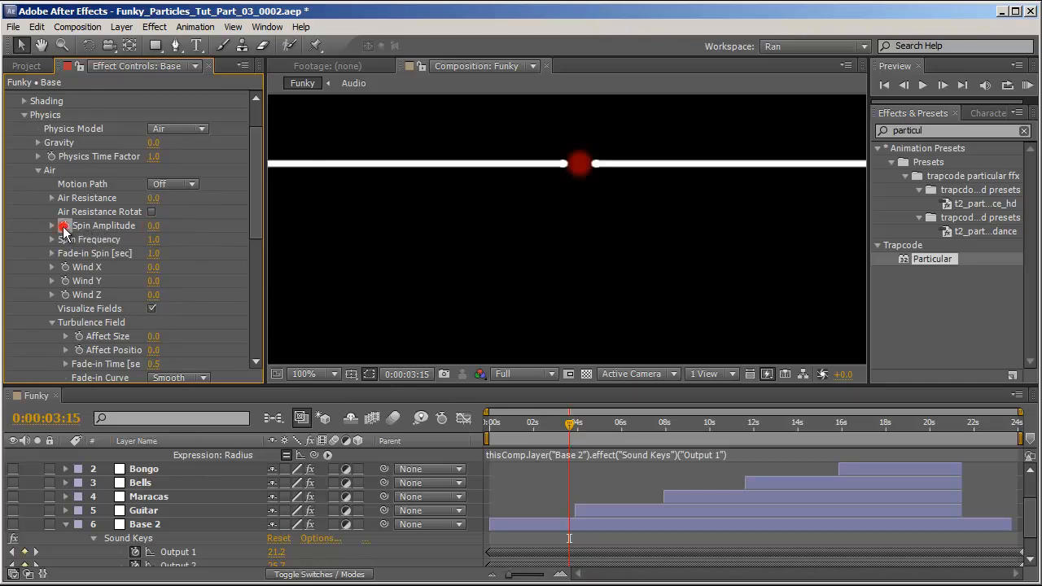
{"action": "left_click_drag", "start_coordinate": [300, 456], "coordinate": [175, 530]}
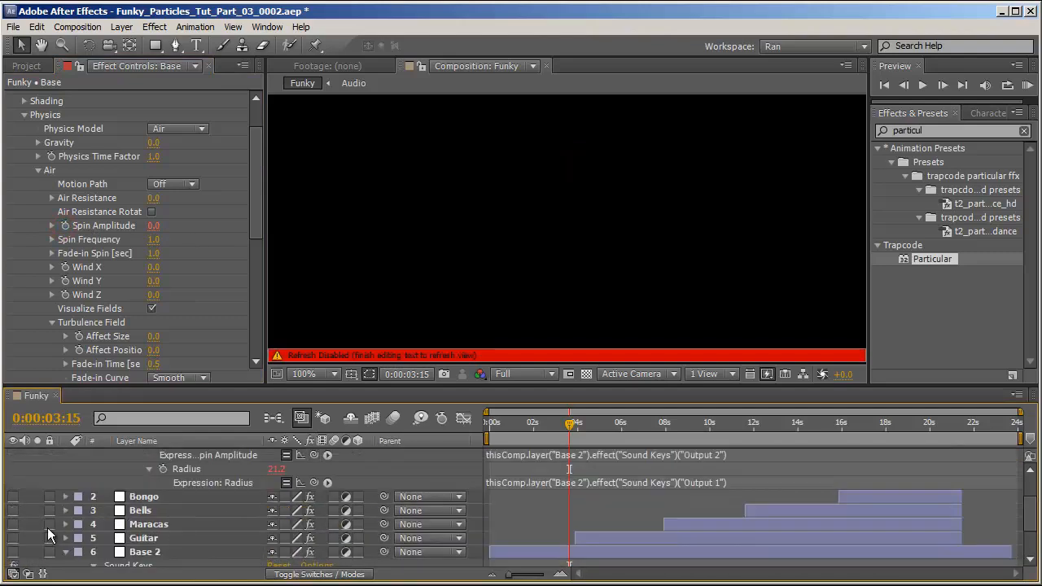
{"action": "left_click", "coordinate": [47, 527]}
{"action": "left_click_drag", "start_coordinate": [570, 426], "coordinate": [582, 446]}
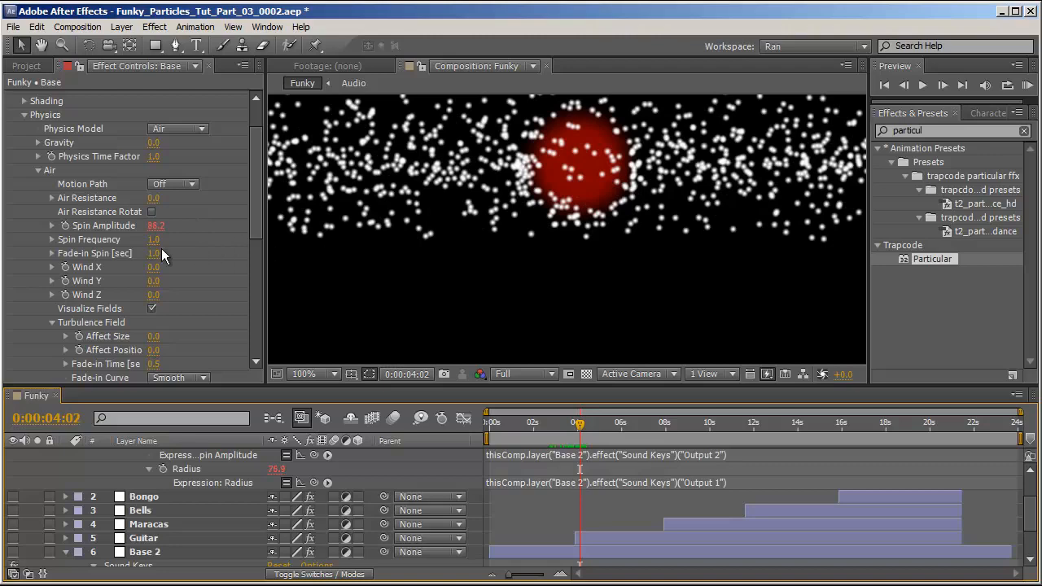
Set the Air Fade-in Spin to 35 seconds.
{"action": "scroll", "coordinate": [162, 248], "scroll_direction": "up", "scroll_amount": 2}
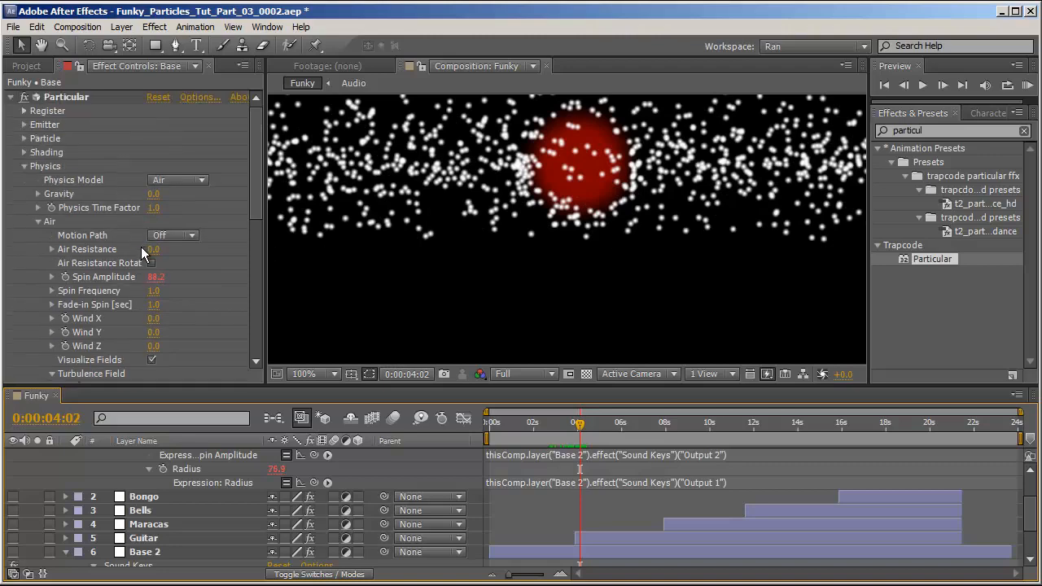
{"action": "left_click", "coordinate": [24, 139]}
{"action": "scroll", "coordinate": [171, 244], "scroll_direction": "down", "scroll_amount": 8}
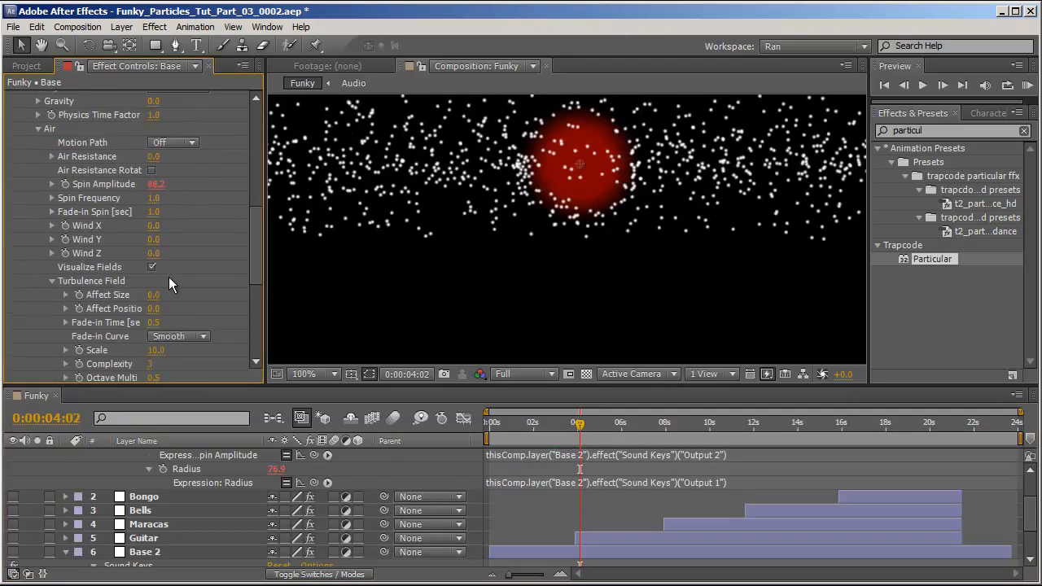
{"action": "scroll", "coordinate": [172, 253], "scroll_direction": "up", "scroll_amount": 1}
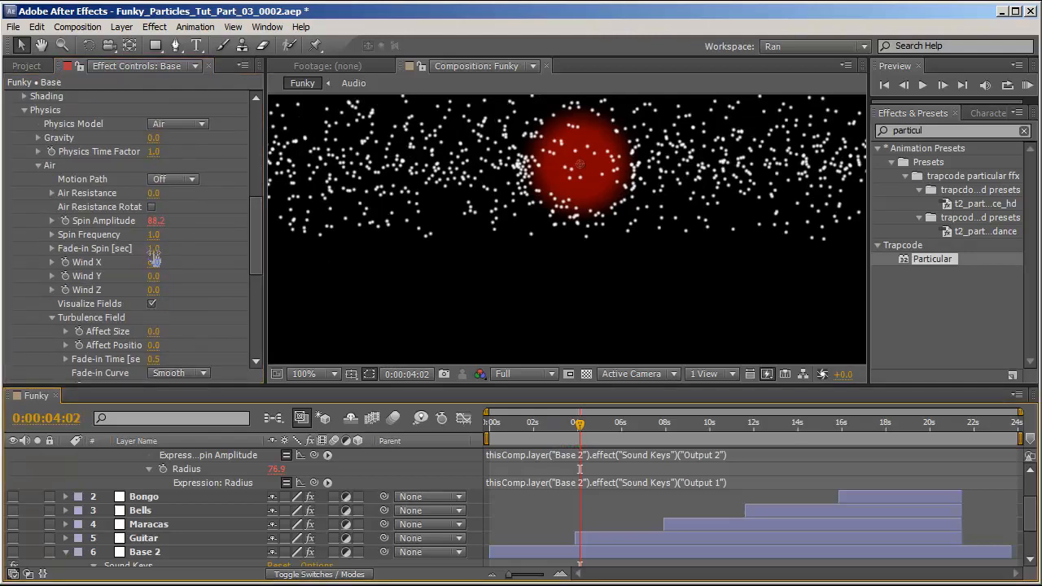
{"action": "left_click_drag", "start_coordinate": [154, 249], "coordinate": [184, 254]}
{"action": "scroll", "coordinate": [200, 317], "scroll_direction": "down", "scroll_amount": 1}
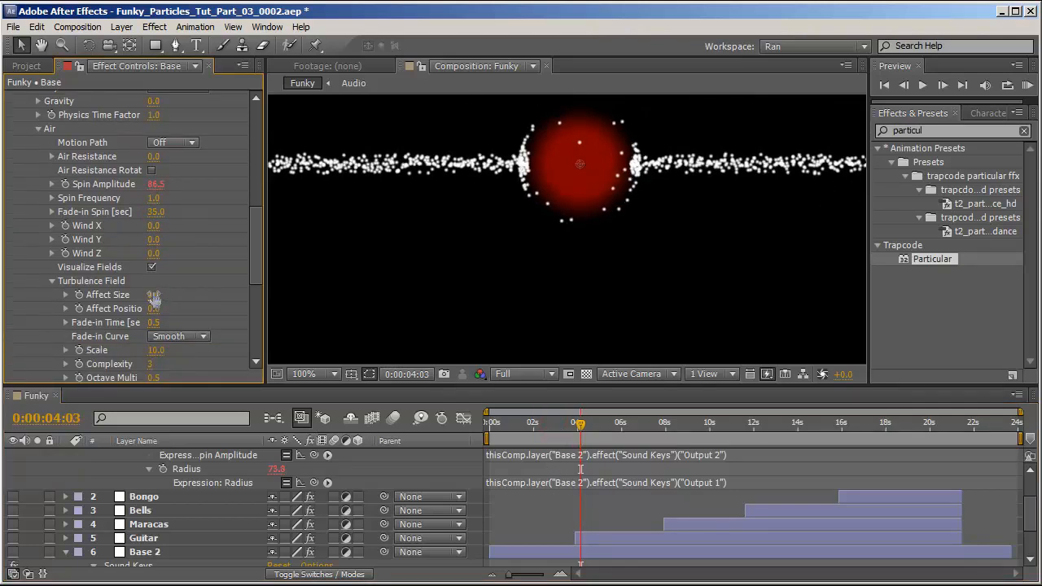
Add an expression to Turbulence Affect Size linking it to Sound Keys Output 3 of the Base 2 layer.
{"action": "left_click_drag", "start_coordinate": [154, 298], "coordinate": [178, 299]}
{"action": "left_click", "coordinate": [79, 295], "text": "alt"}
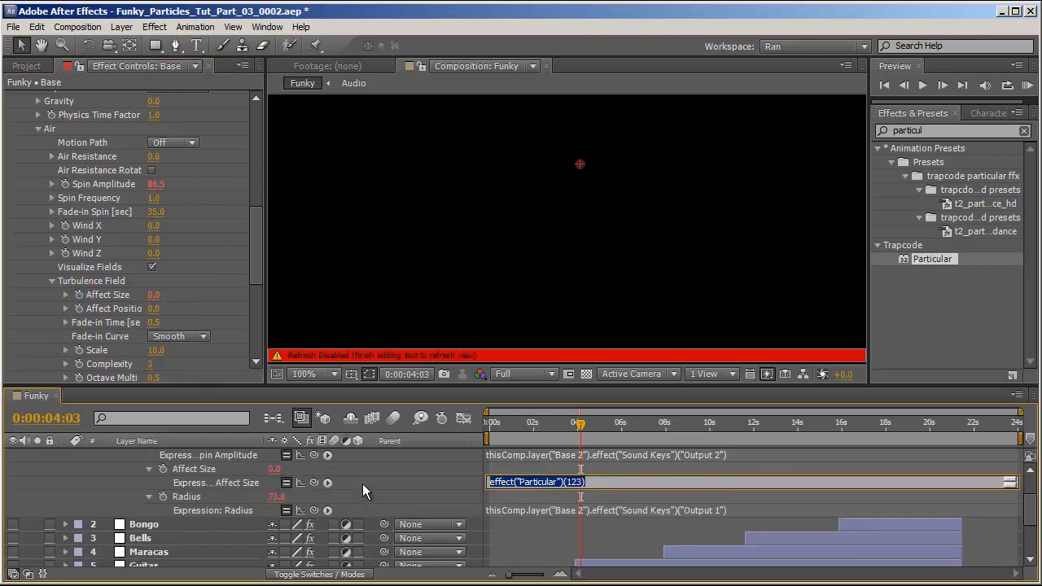
{"action": "left_click_drag", "start_coordinate": [315, 481], "coordinate": [202, 553]}
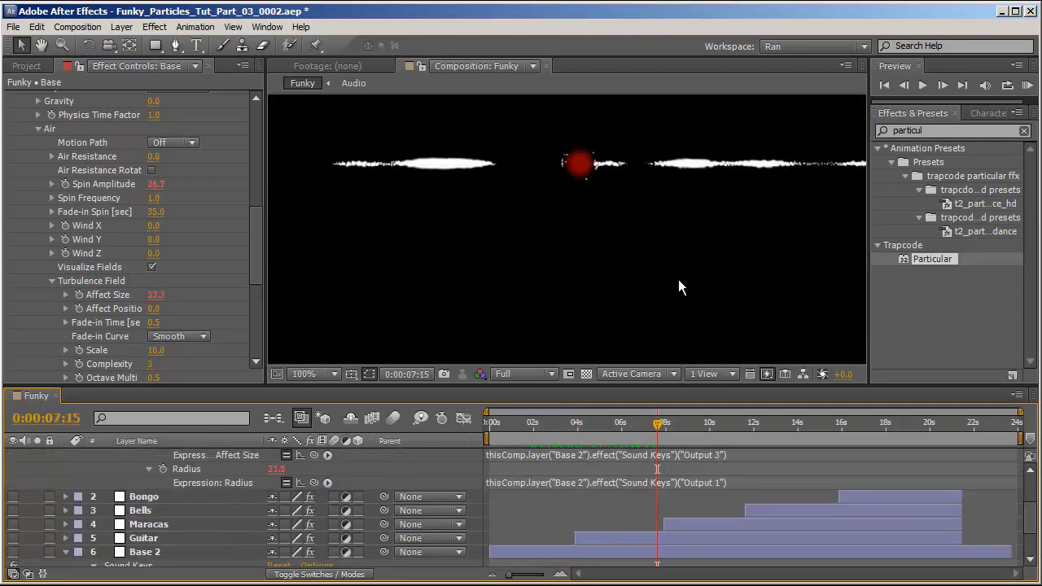
{"action": "scroll", "coordinate": [732, 502], "scroll_direction": "up", "scroll_amount": 3}
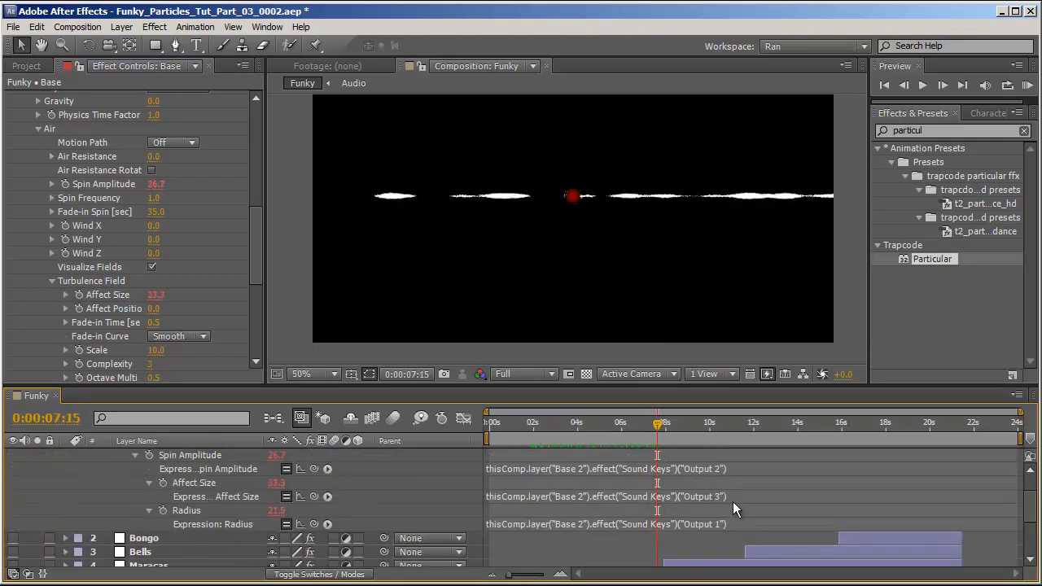
Divide the Affect Size expression by 3.
{"action": "left_click", "coordinate": [745, 495]}
{"action": "left_click", "coordinate": [746, 496]}
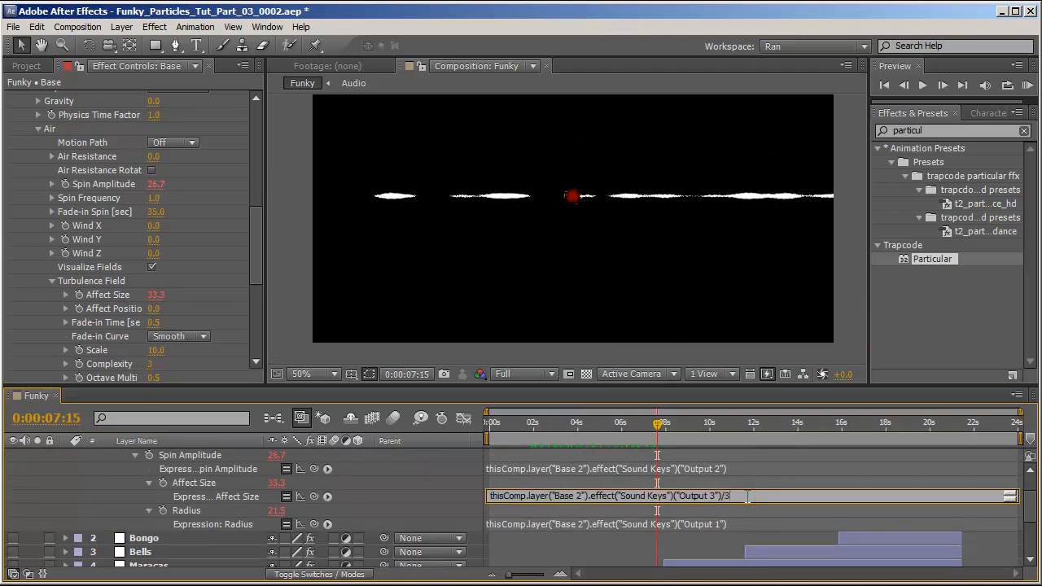
{"action": "left_click_drag", "start_coordinate": [576, 425], "coordinate": [630, 435]}
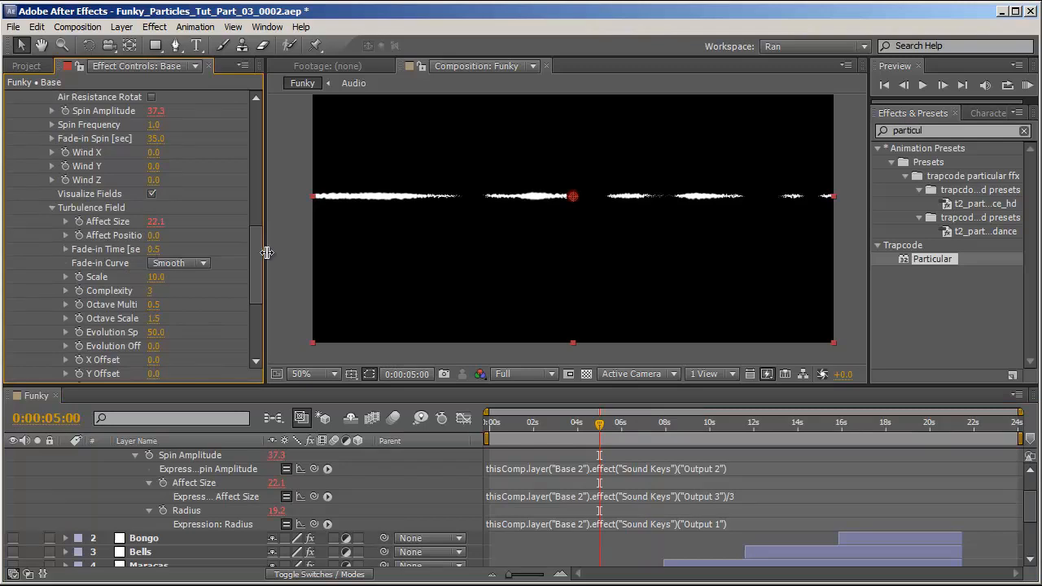
Widen the effect controls and link Turbulence Affect Position by expression to Sound Keys Output 1 of Base 2.
{"action": "left_click_drag", "start_coordinate": [267, 253], "coordinate": [317, 252]}
{"action": "left_click", "coordinate": [79, 235], "text": "alt"}
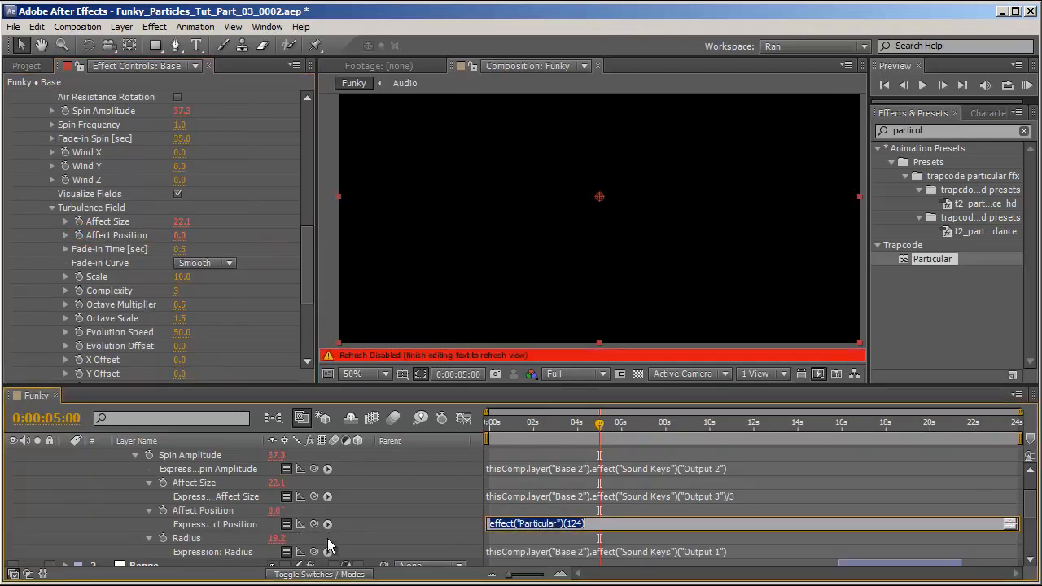
{"action": "left_click_drag", "start_coordinate": [317, 525], "coordinate": [188, 520]}
{"action": "left_click_drag", "start_coordinate": [599, 424], "coordinate": [633, 441]}
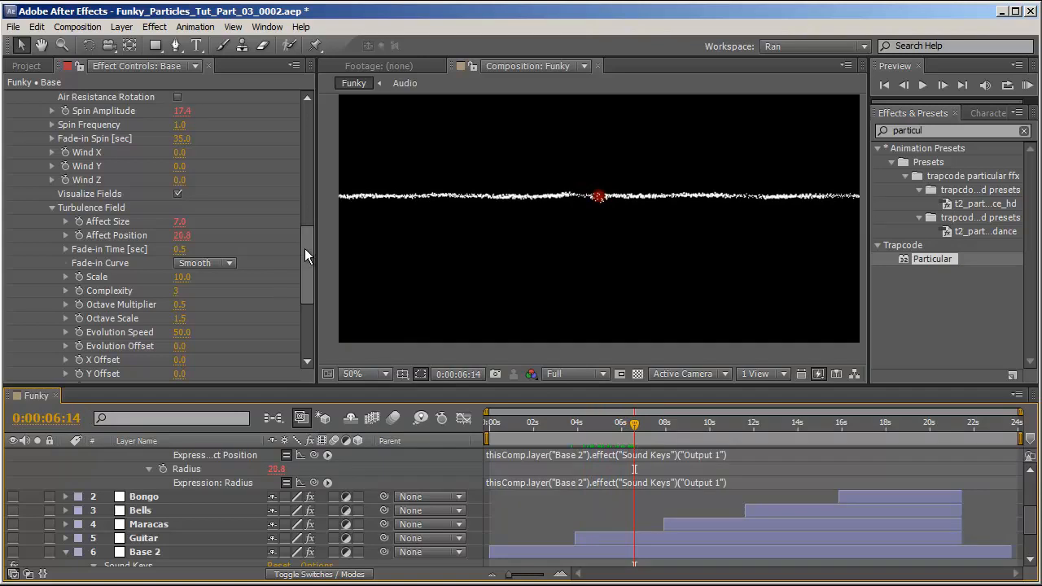
Set the Fade-in Spin to 62 seconds.
{"action": "left_click_drag", "start_coordinate": [181, 139], "coordinate": [231, 145]}
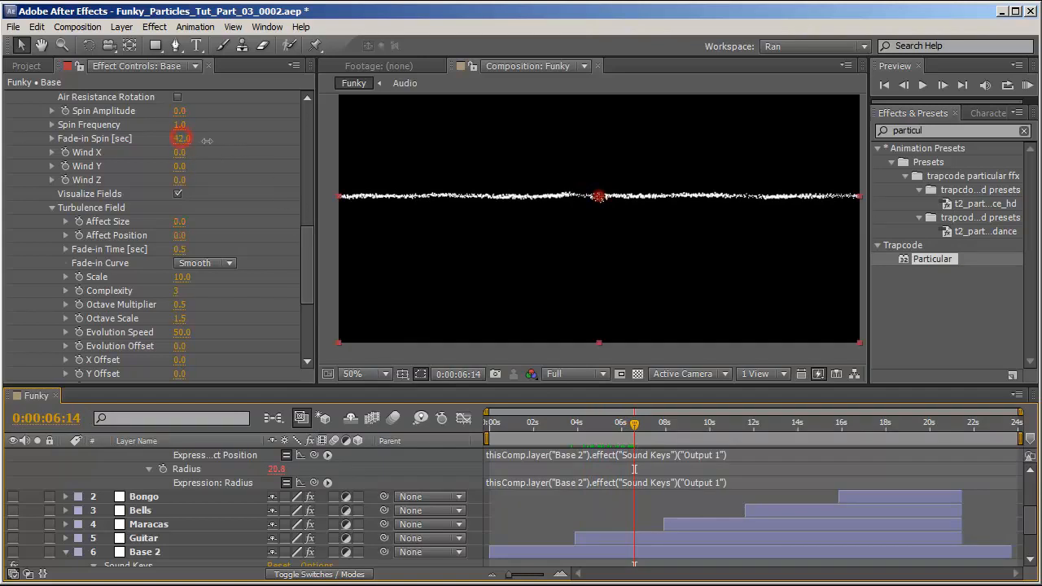
{"action": "scroll", "coordinate": [704, 515], "scroll_direction": "up", "scroll_amount": 2}
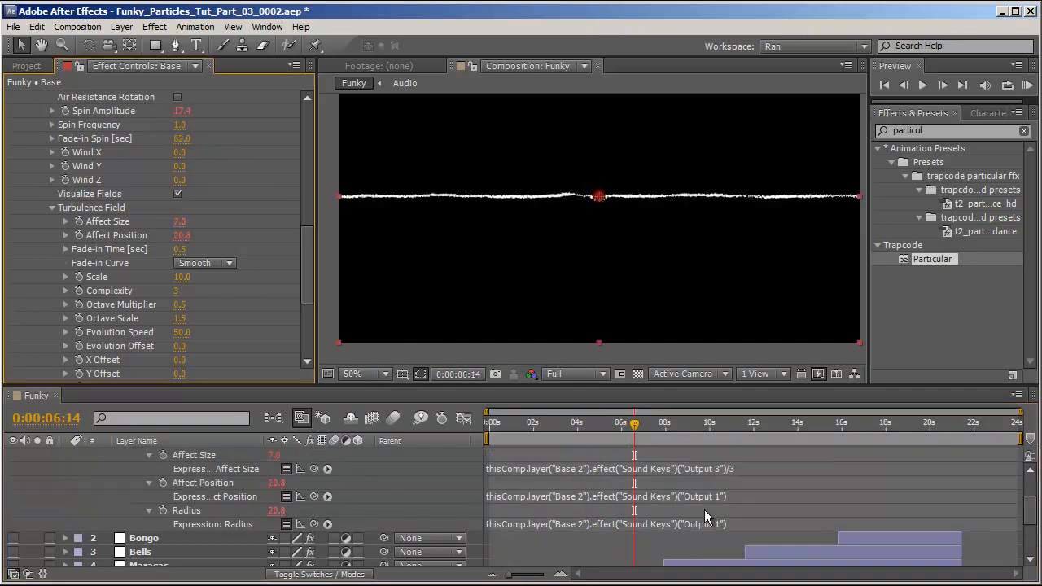
Multiply the Affect Position expression by 4.
{"action": "left_click", "coordinate": [771, 496]}
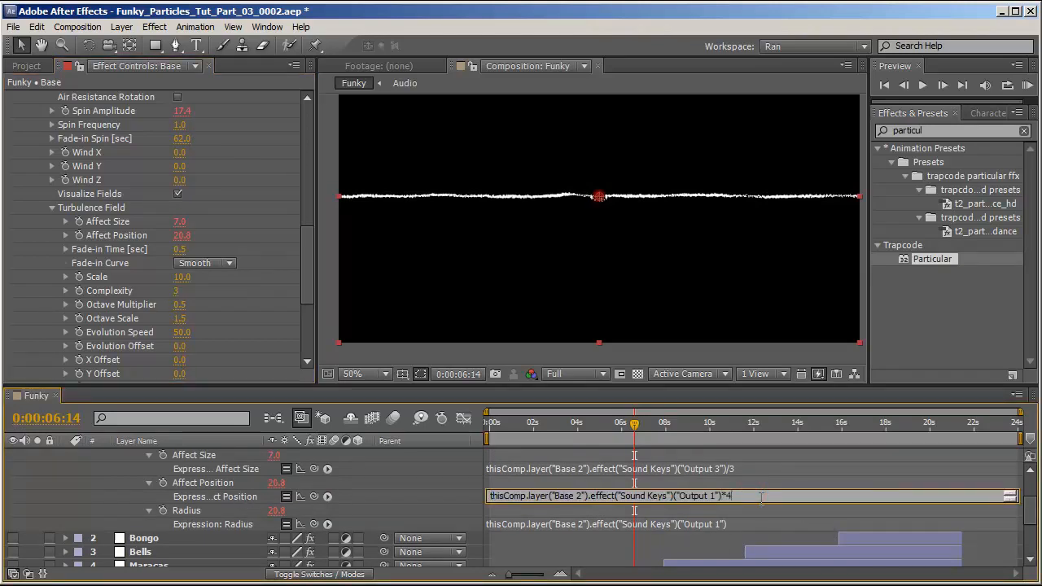
{"action": "left_click_drag", "start_coordinate": [580, 437], "coordinate": [661, 474]}
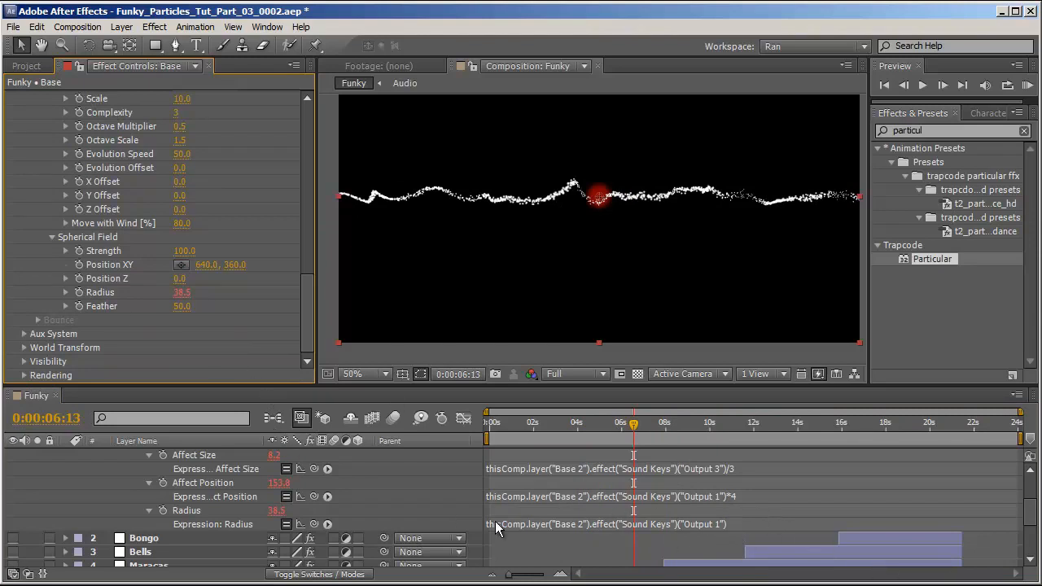
Multiply the Spherical Field Radius expression by 5.
{"action": "left_click", "coordinate": [704, 525]}
{"action": "left_click", "coordinate": [752, 525]}
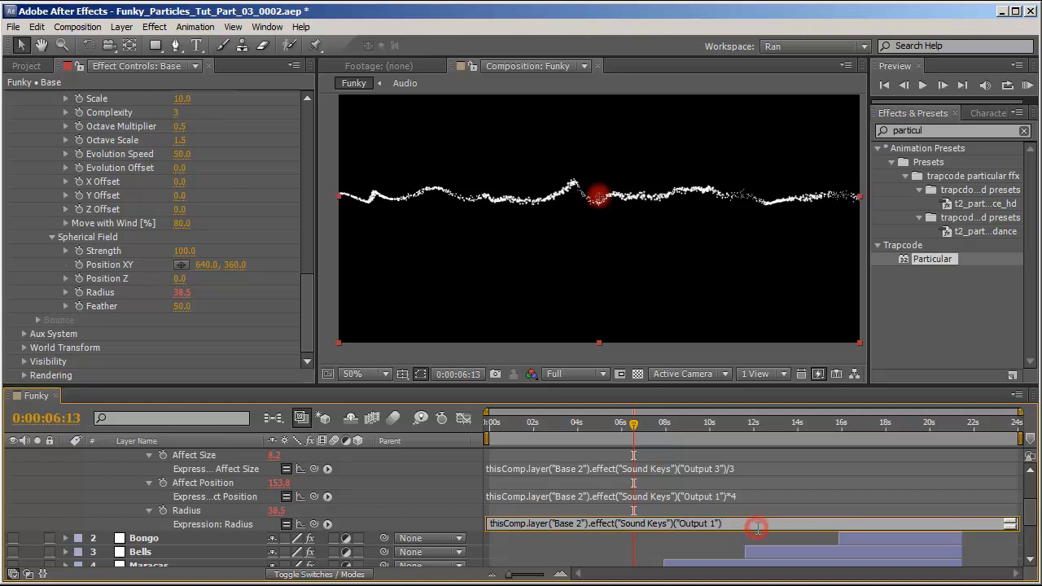
{"action": "type", "text": "*5"}
{"action": "left_click", "coordinate": [757, 510]}
{"action": "left_click_drag", "start_coordinate": [521, 423], "coordinate": [536, 432]}
Disable Visualize Fields, start a RAM preview of the composition, and collapse the Base layer's properties.
{"action": "scroll", "coordinate": [172, 305], "scroll_direction": "up", "scroll_amount": 10}
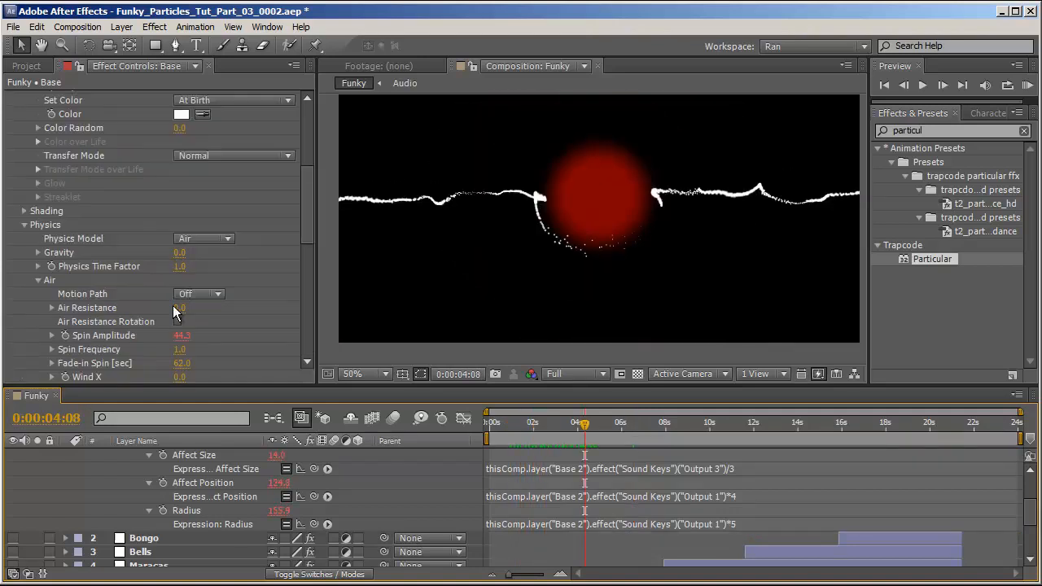
{"action": "scroll", "coordinate": [229, 285], "scroll_direction": "down", "scroll_amount": 6}
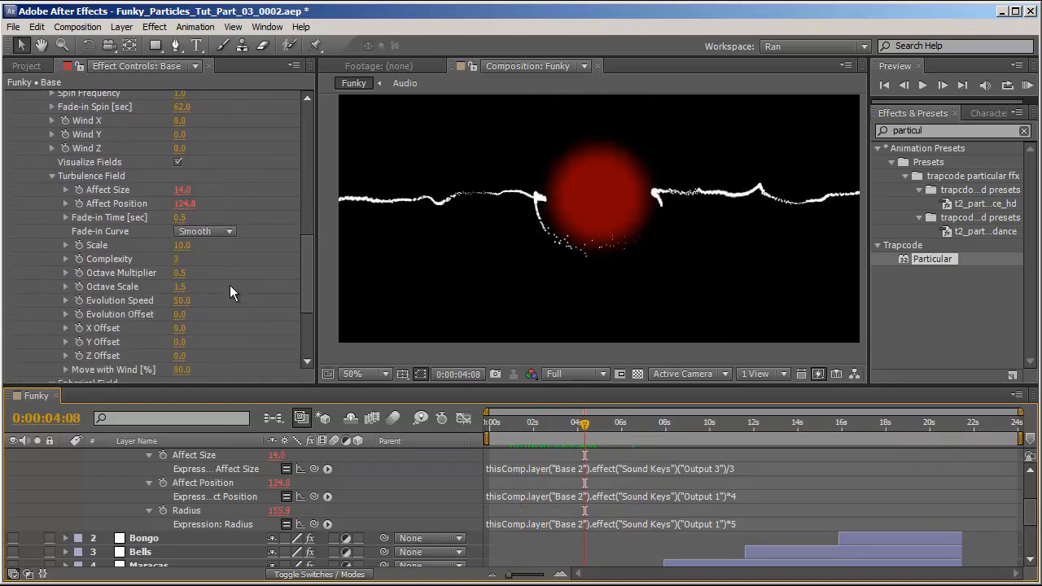
{"action": "scroll", "coordinate": [228, 287], "scroll_direction": "up", "scroll_amount": 2}
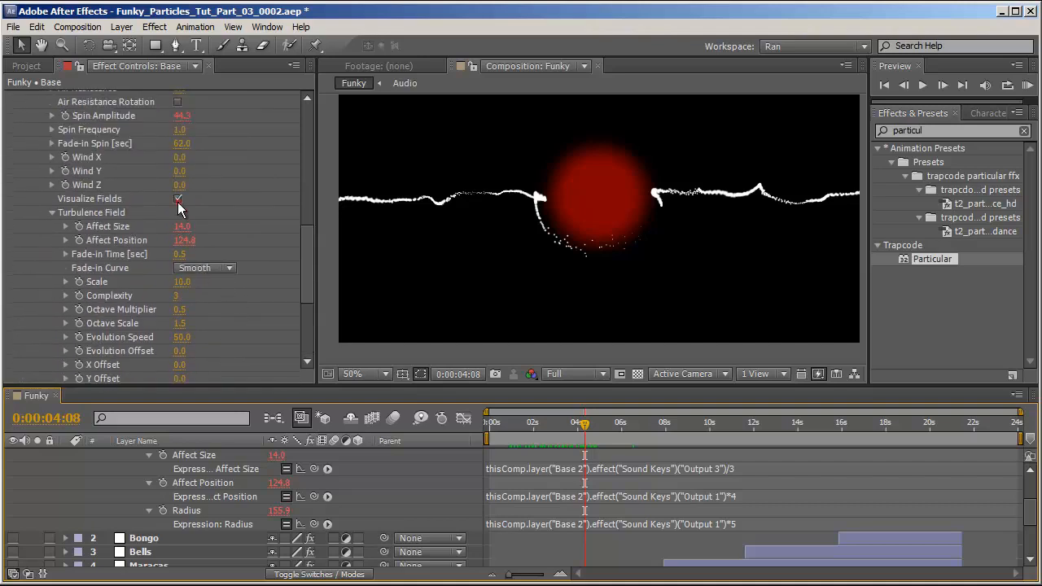
{"action": "left_click", "coordinate": [178, 199]}
{"action": "left_click", "coordinate": [1027, 85]}
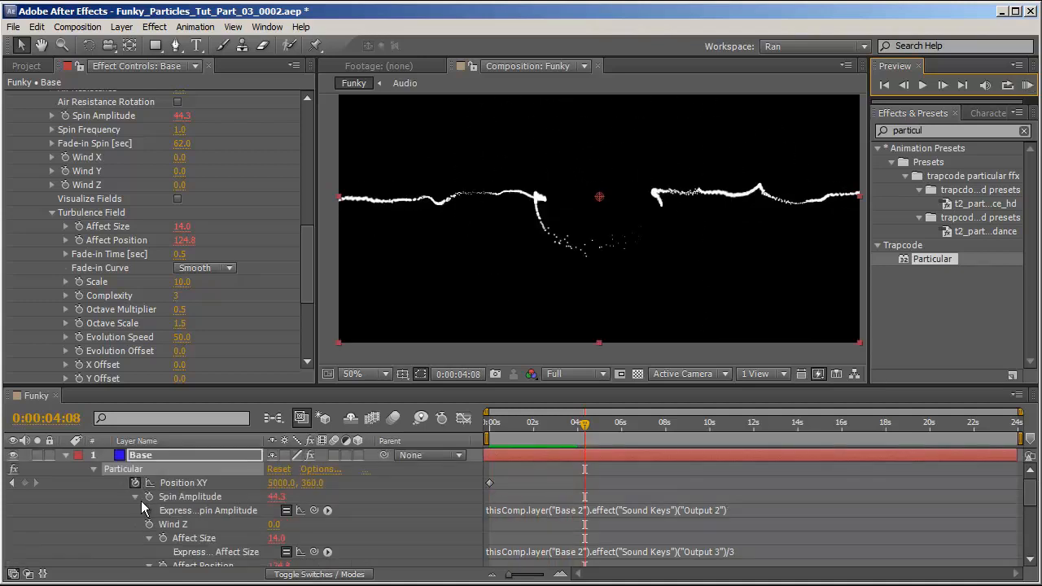
{"action": "left_click", "coordinate": [65, 455]}
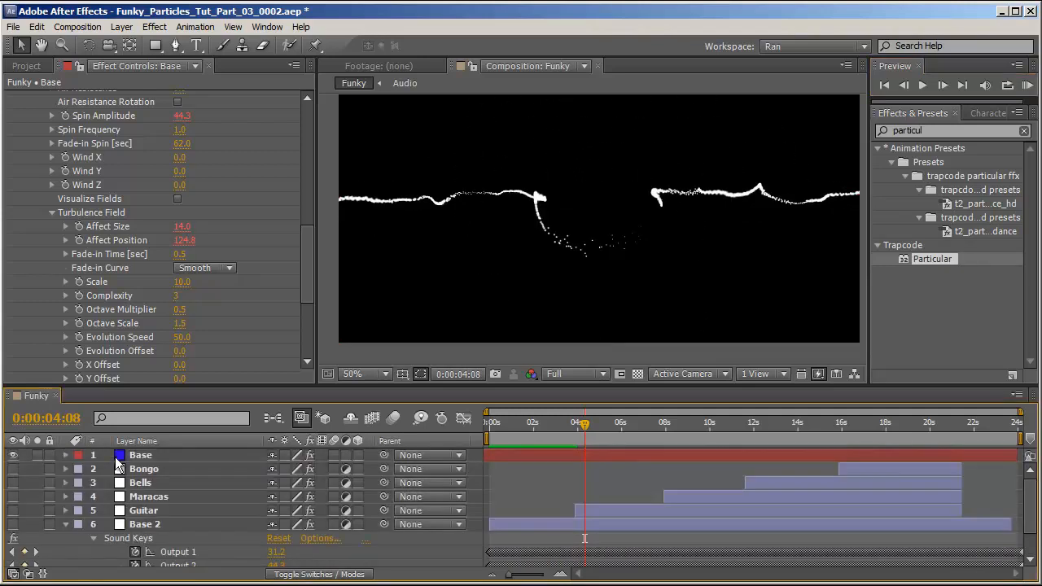
Create a new cyan solid layer above Base and name it Guitar.
{"action": "left_click", "coordinate": [166, 454]}
{"action": "key", "text": "ctrl+n"}
{"action": "key", "text": "Escape"}
{"action": "key", "text": "ctrl+y"}
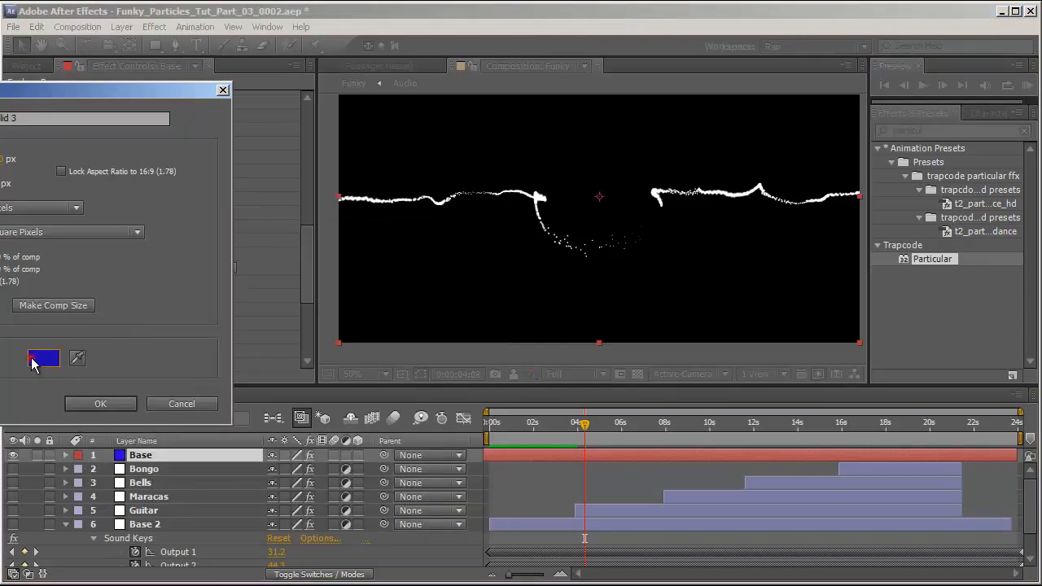
{"action": "left_click", "coordinate": [39, 357]}
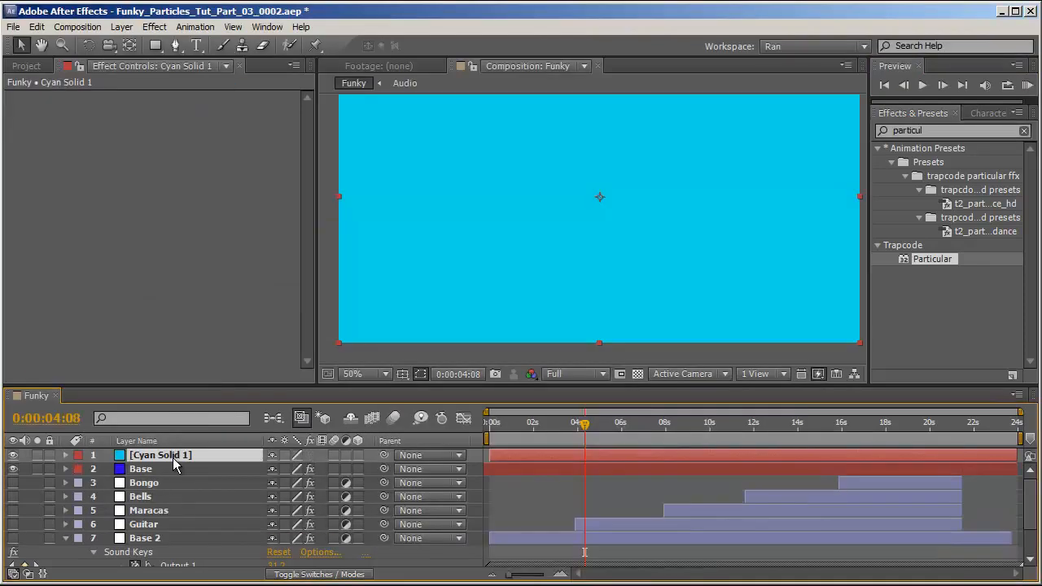
{"action": "key", "text": "Return"}
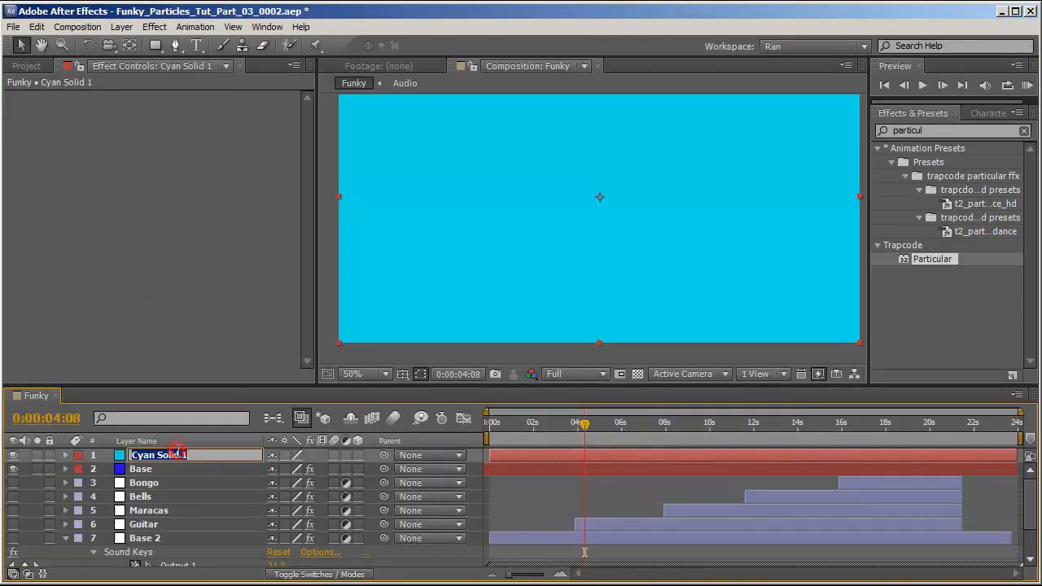
{"action": "type", "text": "Guitar"}
{"action": "key", "text": "Return"}
Apply Particular to the Guitar solid and set Velocity, Velocity Random, Velocity Distribution and Velocity from Motion to 0.
{"action": "double_click", "coordinate": [932, 259]}
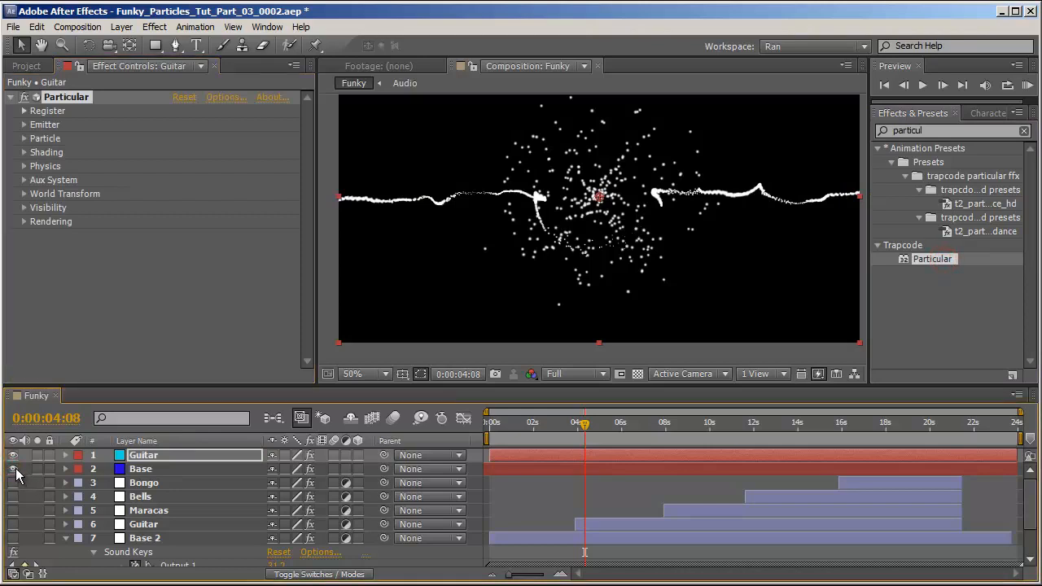
{"action": "left_click", "coordinate": [24, 125]}
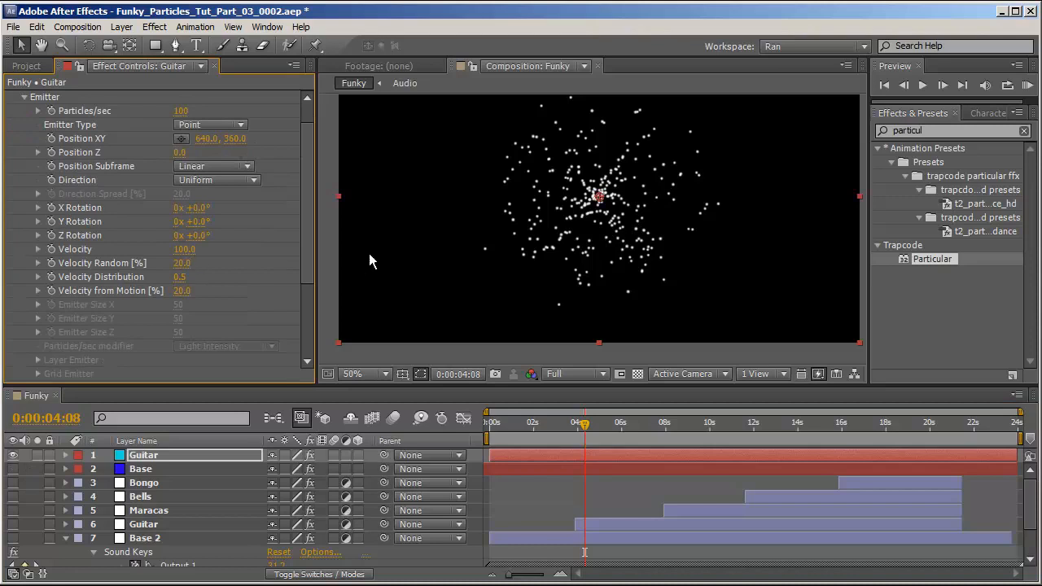
{"action": "left_click", "coordinate": [196, 250]}
{"action": "type", "text": "0"}
{"action": "key", "text": "Tab"}
{"action": "type", "text": "0"}
{"action": "key", "text": "Tab"}
{"action": "type", "text": "0"}
{"action": "key", "text": "Tab"}
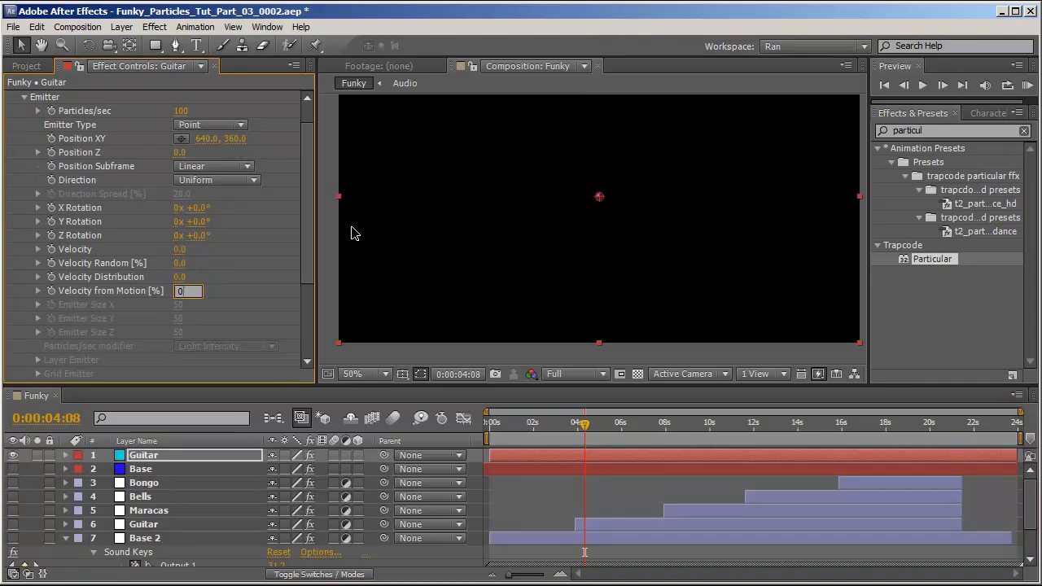
{"action": "type", "text": "0"}
{"action": "key", "text": "Return"}
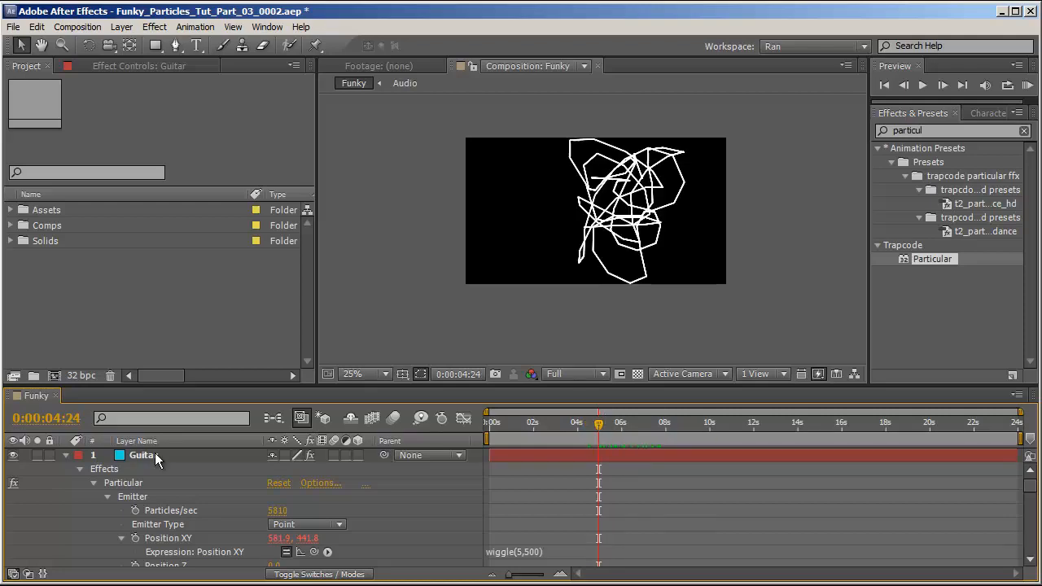
Preview the composition to check the Guitar particle trail.
{"action": "scroll", "coordinate": [776, 281], "scroll_direction": "up", "scroll_amount": 3}
{"action": "scroll", "coordinate": [770, 279], "scroll_direction": "down", "scroll_amount": 3}
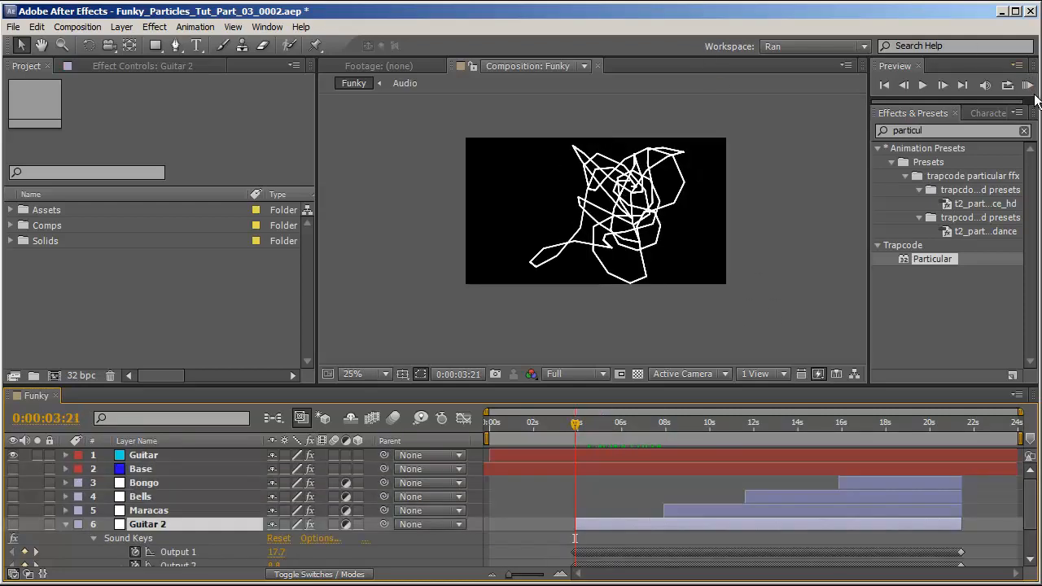
{"action": "left_click", "coordinate": [1027, 86]}
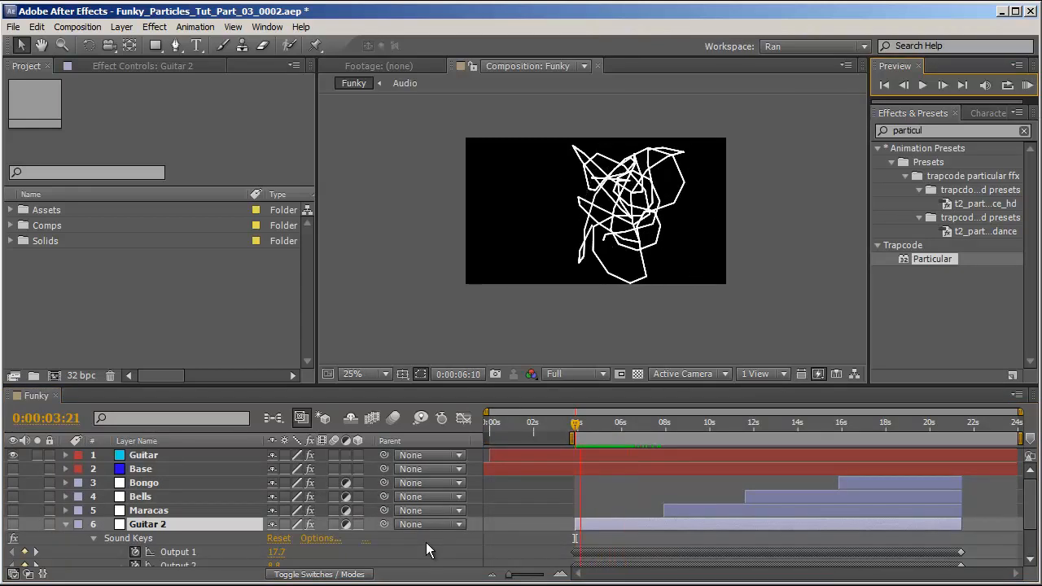
{"action": "left_click", "coordinate": [425, 542]}
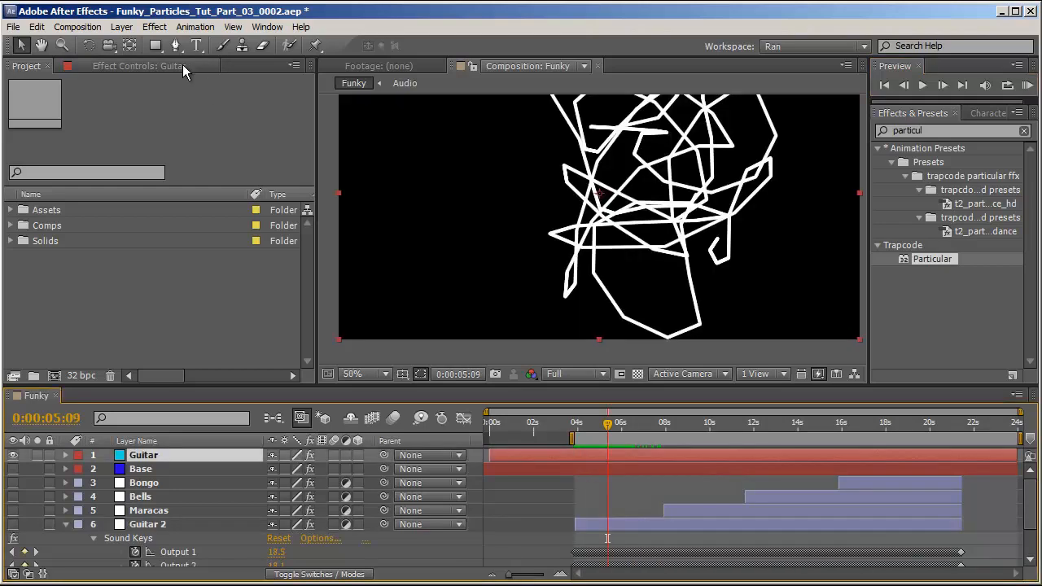
Set the Guitar emitter's Position Subframe to 10x Linear.
{"action": "left_click", "coordinate": [182, 64]}
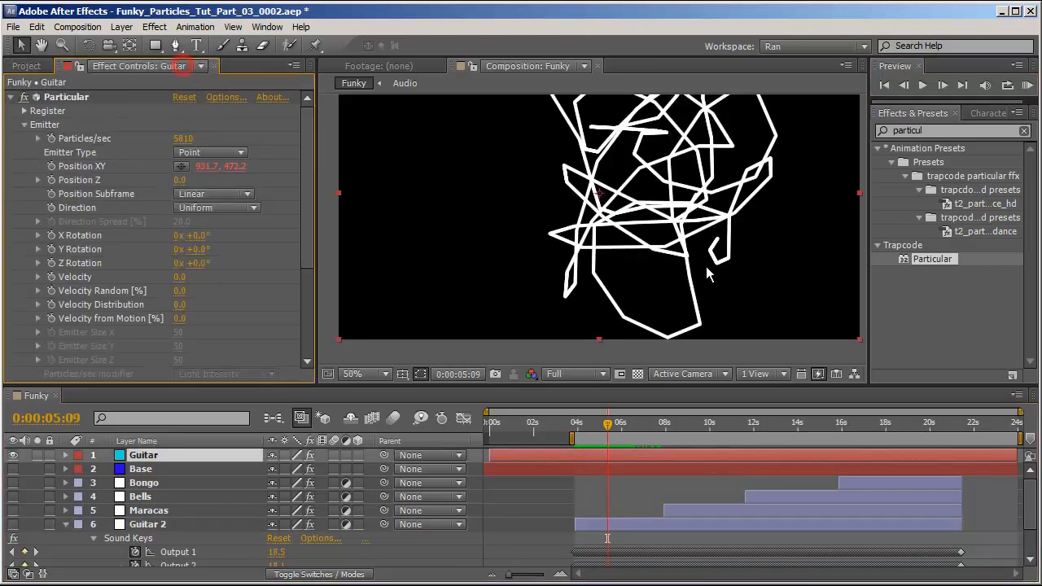
{"action": "left_click", "coordinate": [214, 193]}
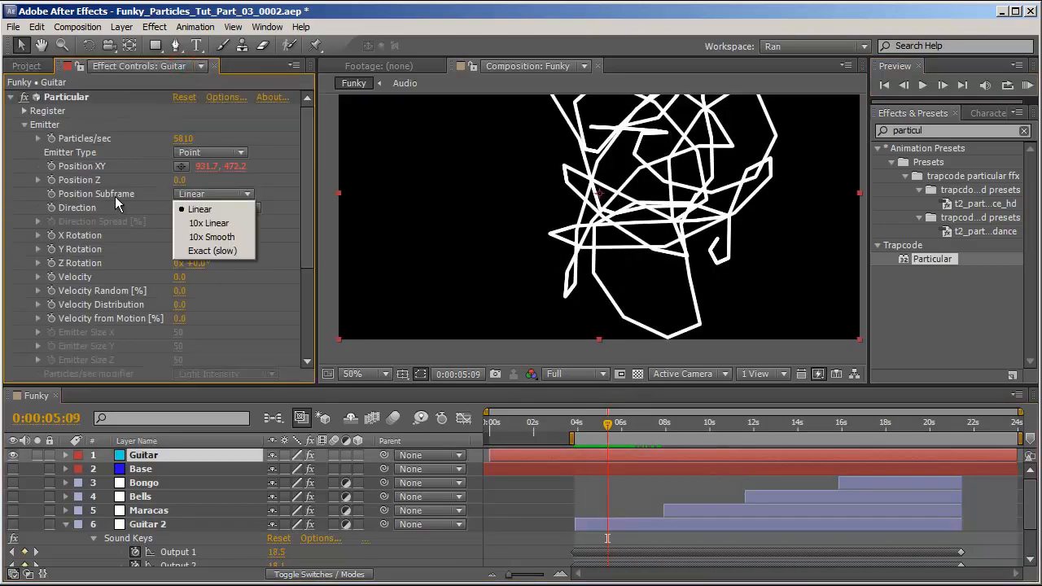
{"action": "left_click", "coordinate": [293, 186]}
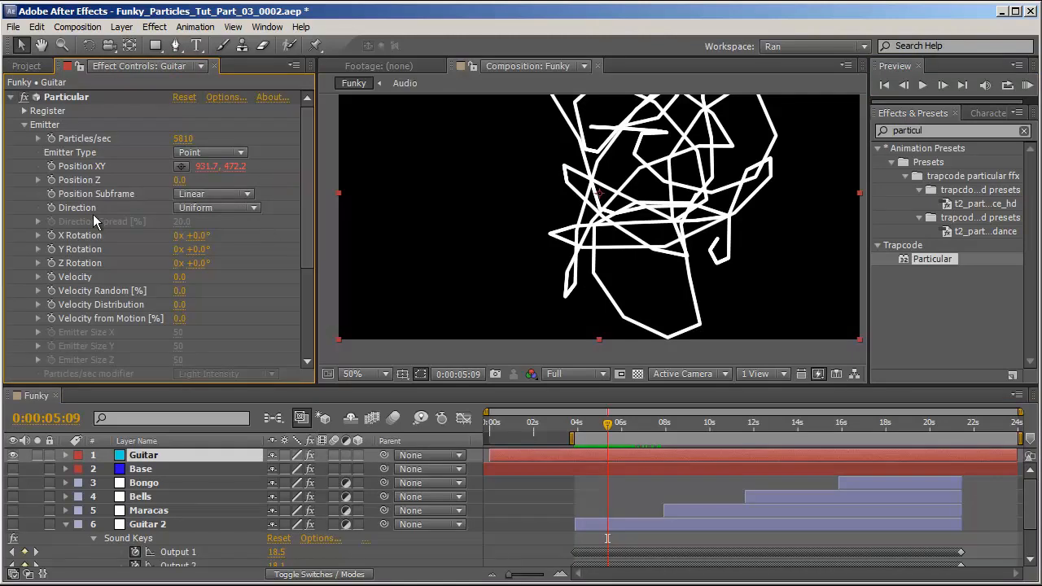
{"action": "left_click", "coordinate": [242, 194]}
{"action": "left_click", "coordinate": [242, 227]}
Expand the Physics group and scrub the Gravity value.
{"action": "scroll", "coordinate": [232, 209], "scroll_direction": "down", "scroll_amount": 1}
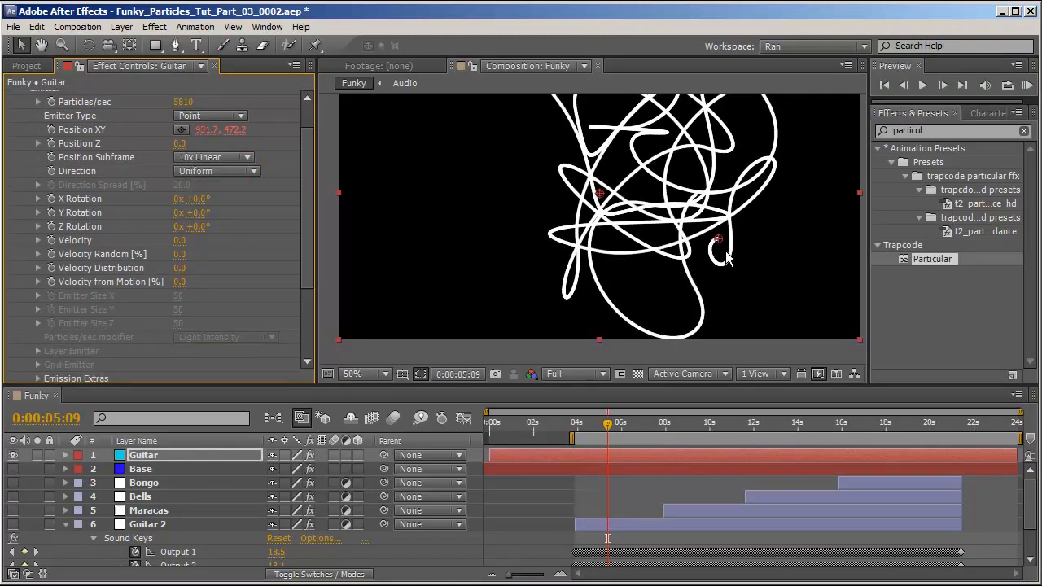
{"action": "scroll", "coordinate": [94, 265], "scroll_direction": "down", "scroll_amount": 3}
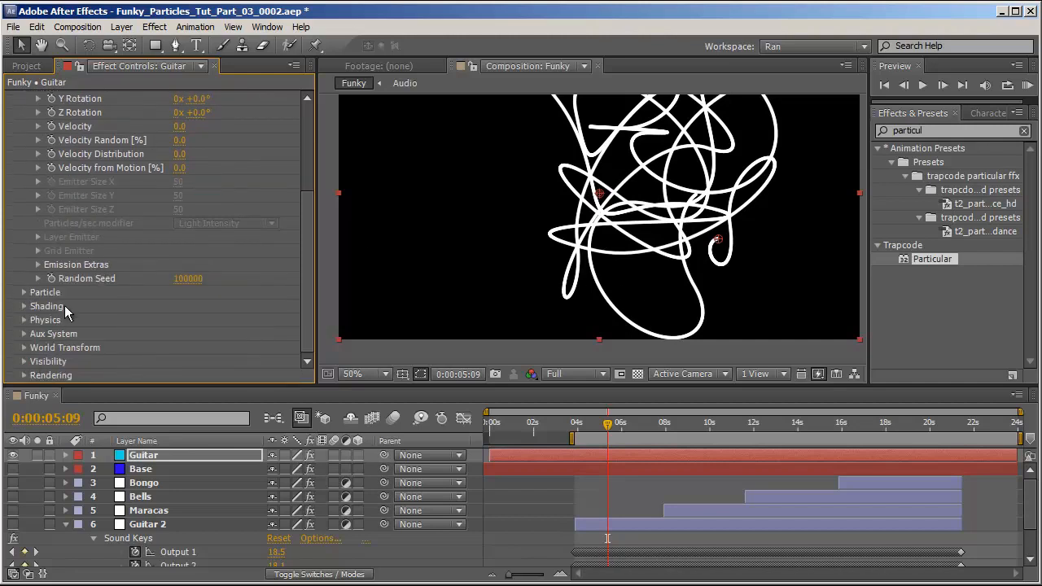
{"action": "left_click", "coordinate": [24, 320]}
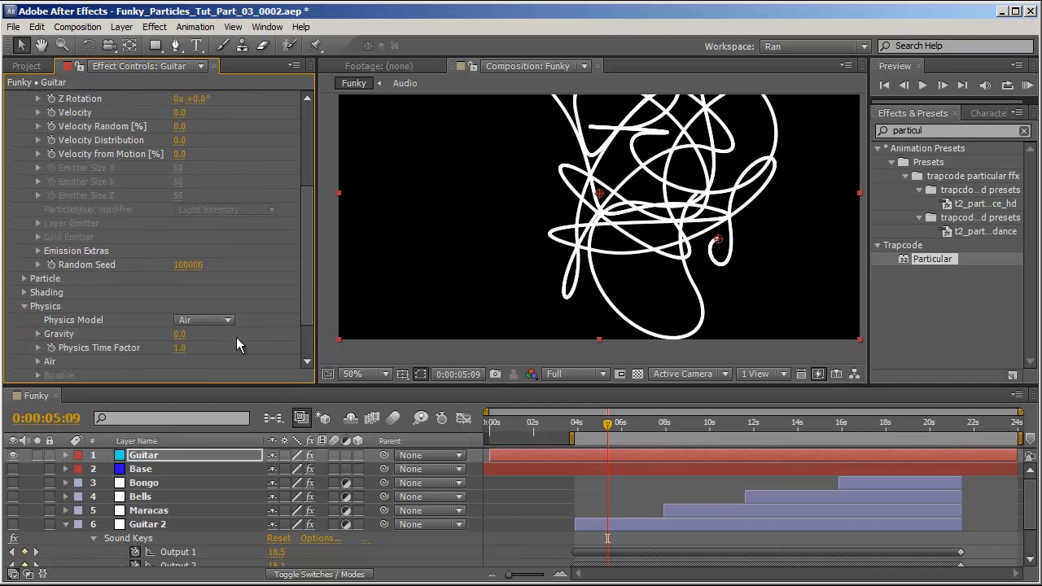
{"action": "left_click_drag", "start_coordinate": [181, 334], "coordinate": [204, 334]}
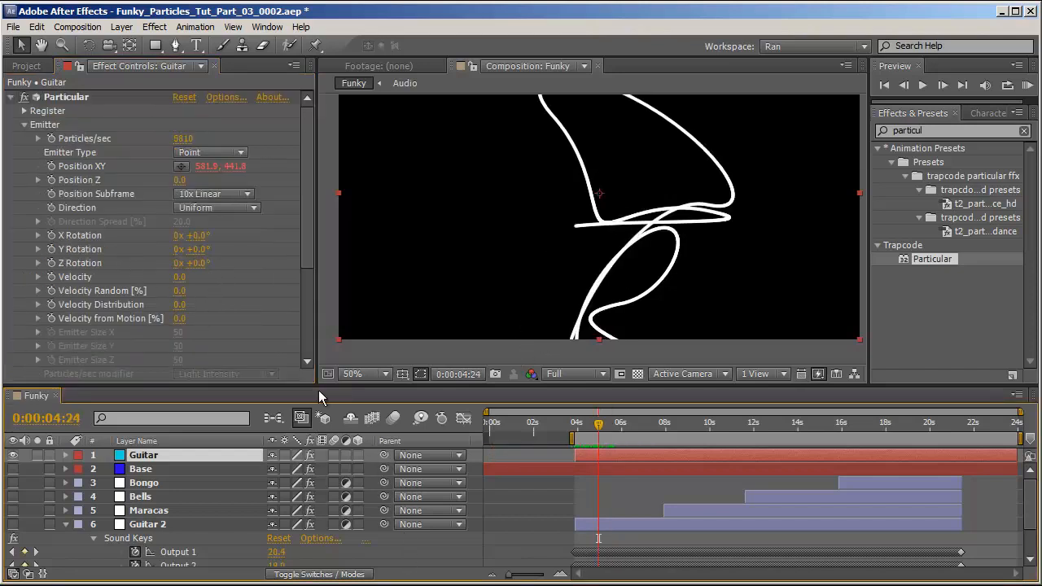
Add an expression linking Velocity to Output 1 of the Guitar 2 layer's Sound Keys effect.
{"action": "left_click", "coordinate": [51, 277], "text": "alt"}
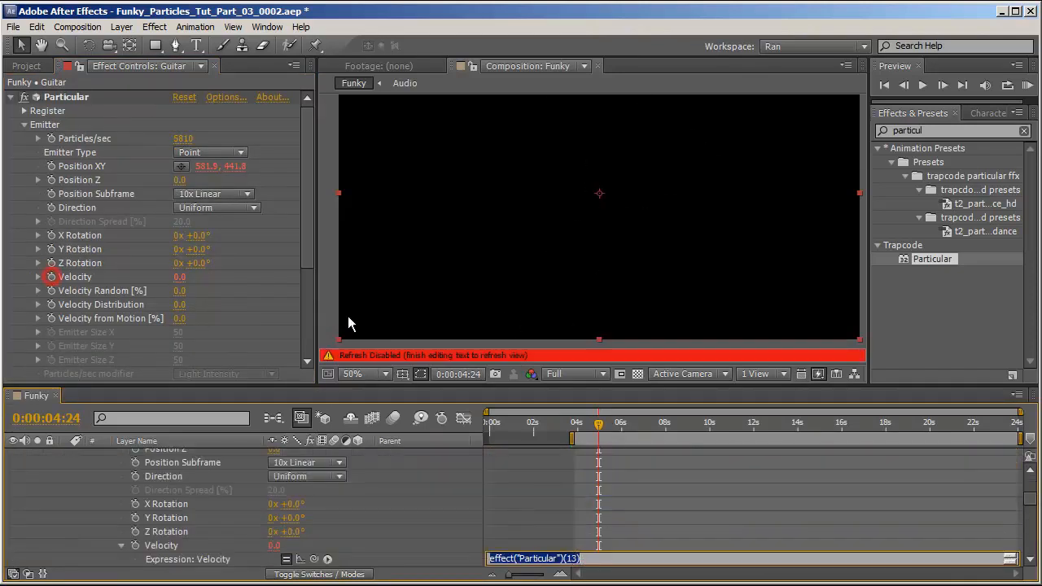
{"action": "mouse_move", "coordinate": [314, 559]}
{"action": "left_mouse_down"}
{"action": "mouse_move", "coordinate": [185, 564]}
{"action": "mouse_move", "coordinate": [186, 524]}
{"action": "left_mouse_up"}
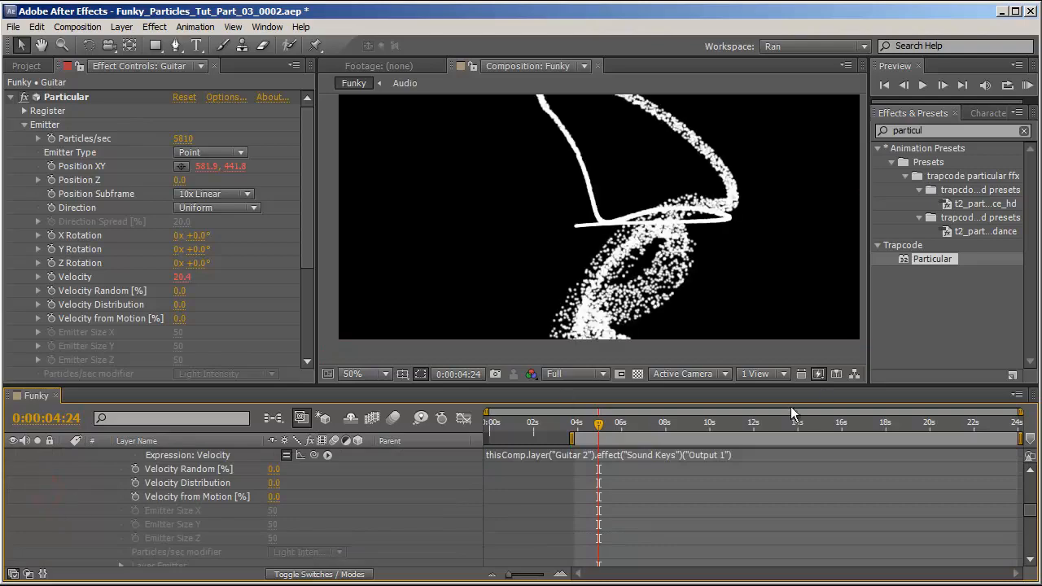
{"action": "left_click_drag", "start_coordinate": [606, 420], "coordinate": [743, 443]}
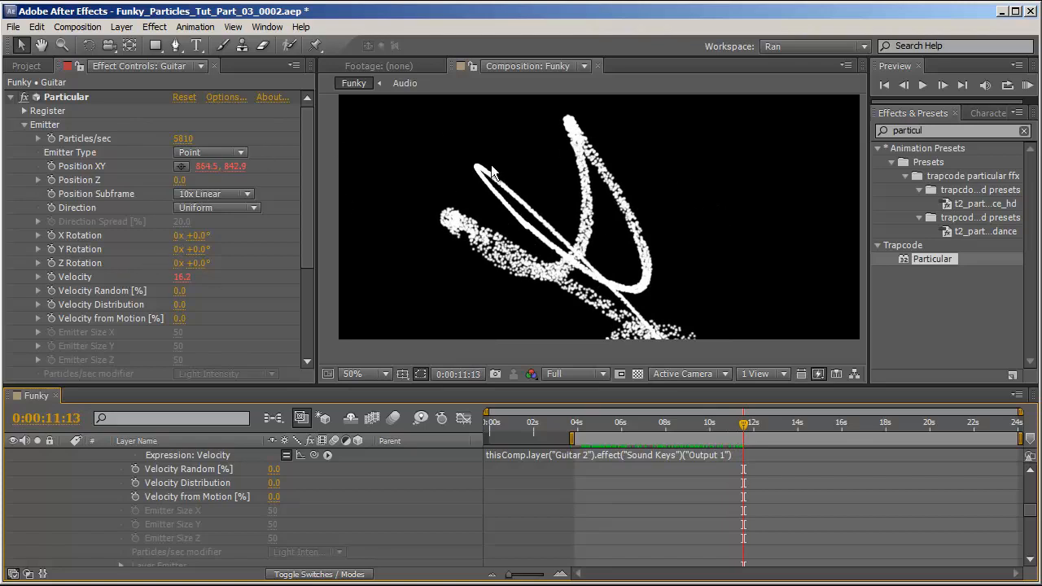
Set the particle Size to 3 and Size Random to 100%.
{"action": "scroll", "coordinate": [48, 277], "scroll_direction": "down", "scroll_amount": 4}
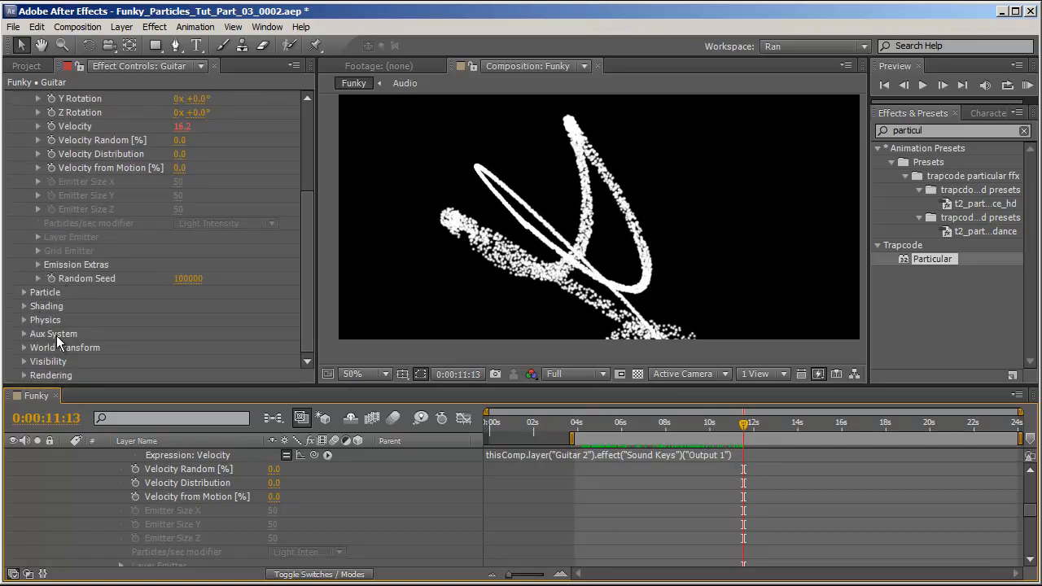
{"action": "left_click", "coordinate": [34, 292]}
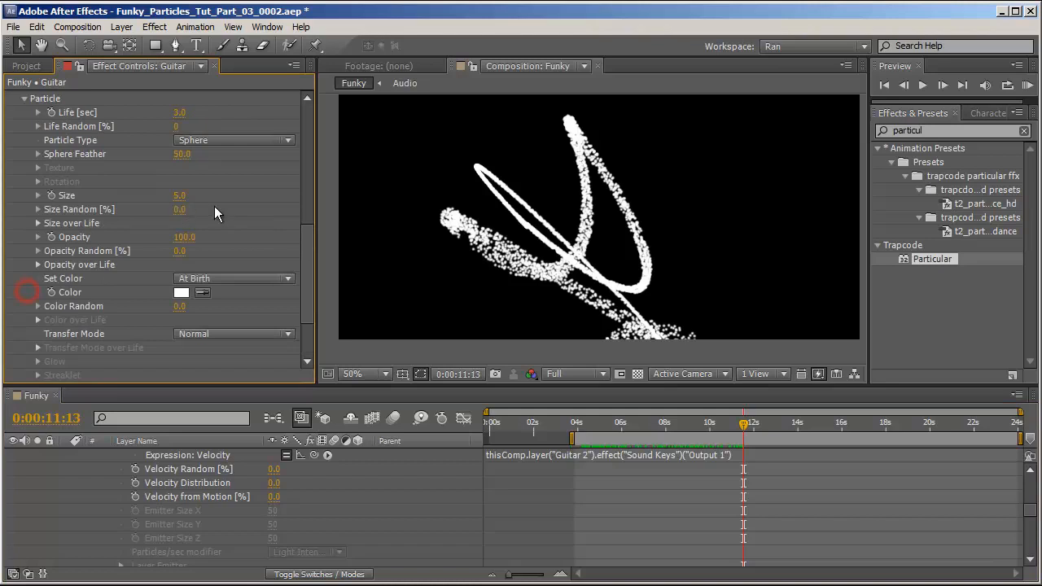
{"action": "left_click", "coordinate": [176, 196]}
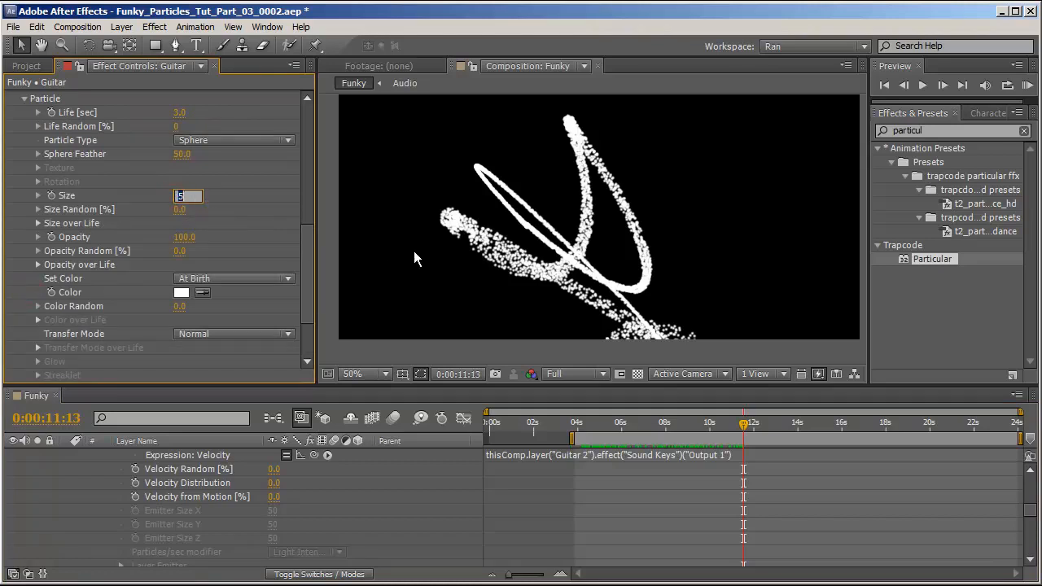
{"action": "type", "text": "3"}
{"action": "key", "text": "Return"}
{"action": "left_click_drag", "start_coordinate": [180, 211], "coordinate": [303, 205]}
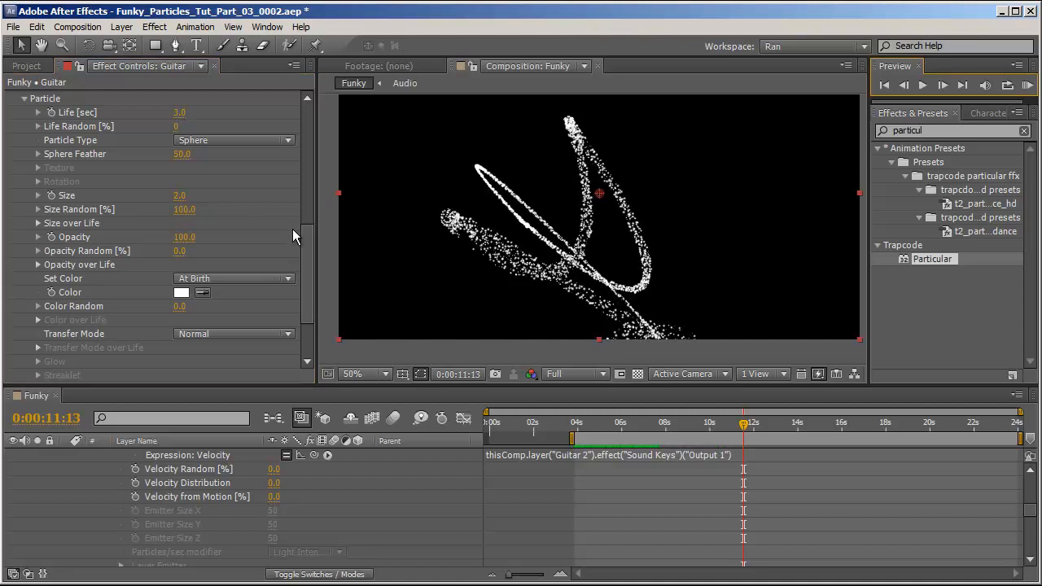
Change the particle Set Color mode to Over Life.
{"action": "scroll", "coordinate": [281, 236], "scroll_direction": "down", "scroll_amount": 2}
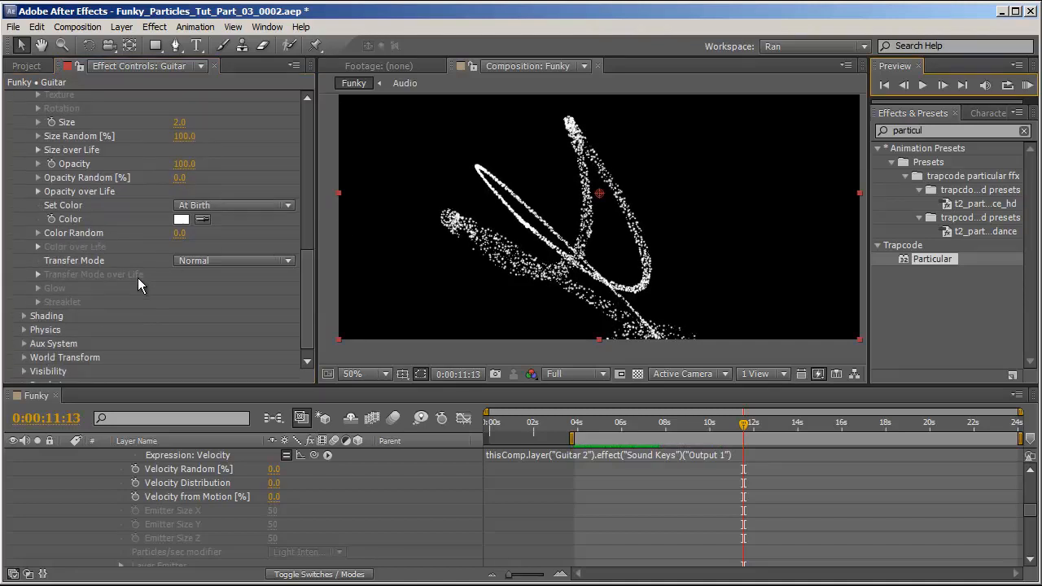
{"action": "scroll", "coordinate": [204, 457], "scroll_direction": "down", "scroll_amount": 3}
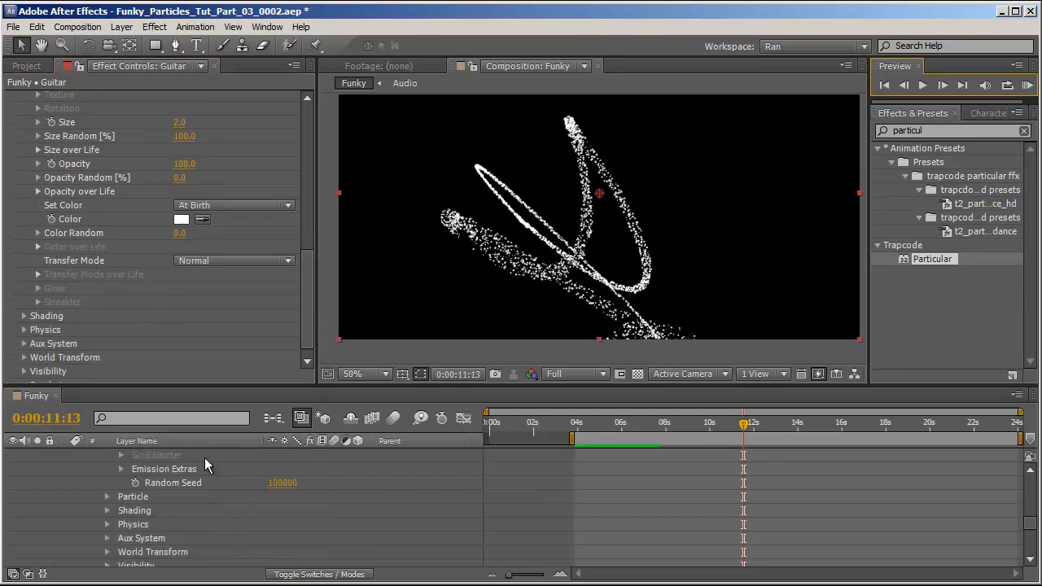
{"action": "scroll", "coordinate": [178, 334], "scroll_direction": "up", "scroll_amount": 2}
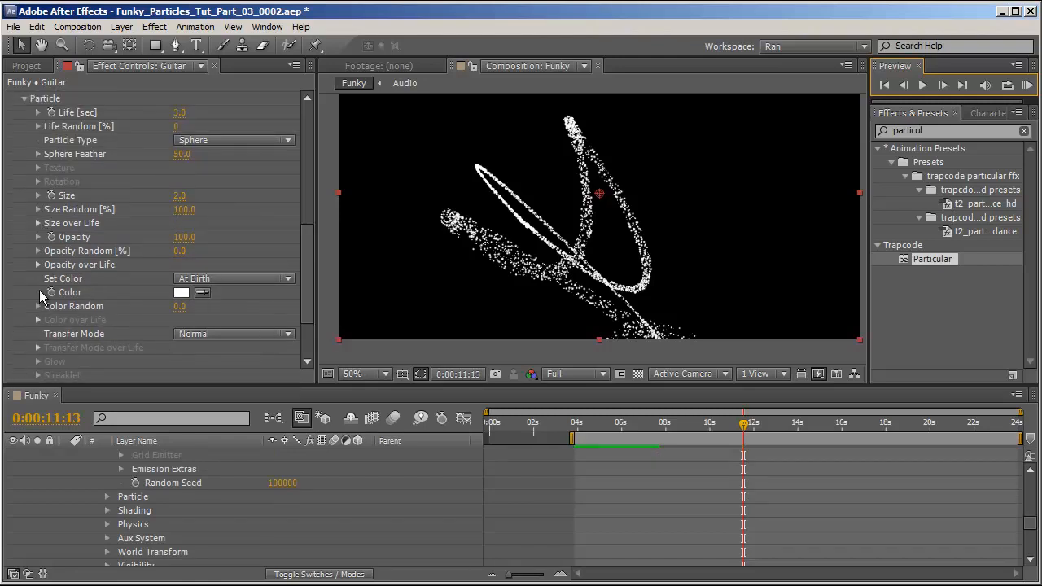
{"action": "left_click", "coordinate": [225, 280]}
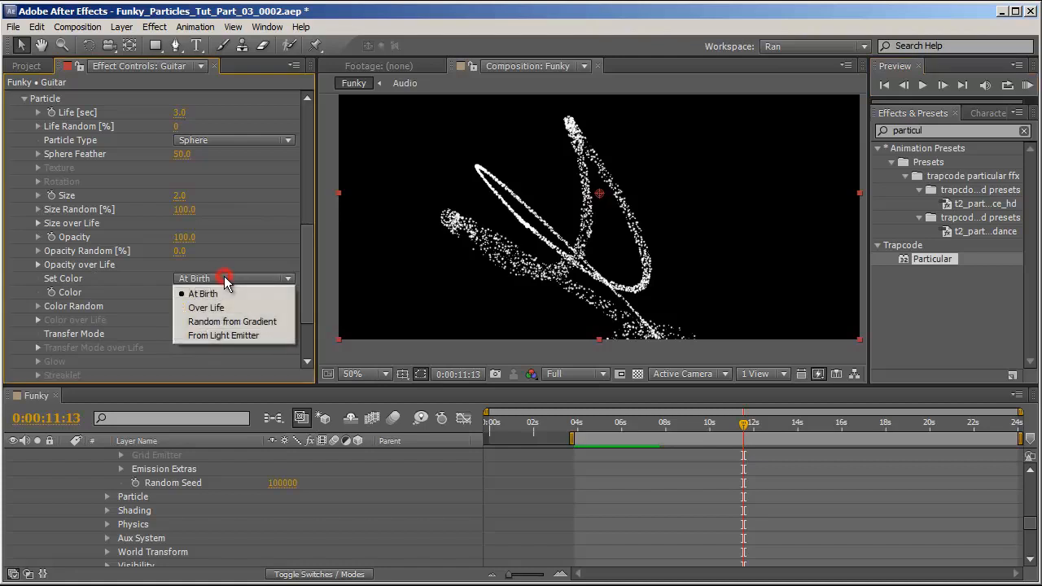
{"action": "left_click", "coordinate": [263, 303]}
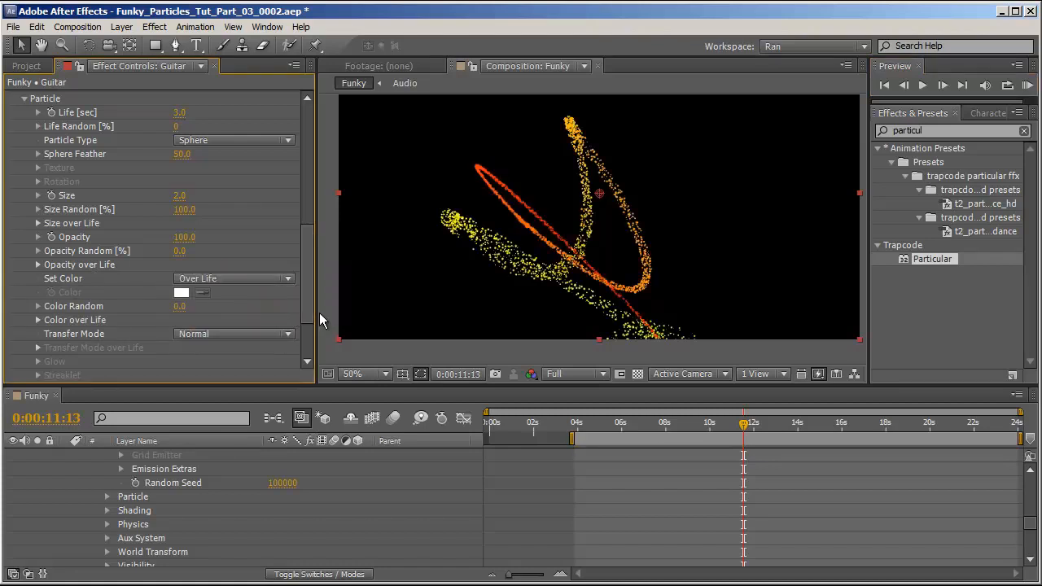
Expand Color over Life and try gradient presets, ending with the red, yellow and purple preset.
{"action": "left_click_drag", "start_coordinate": [315, 308], "coordinate": [383, 316]}
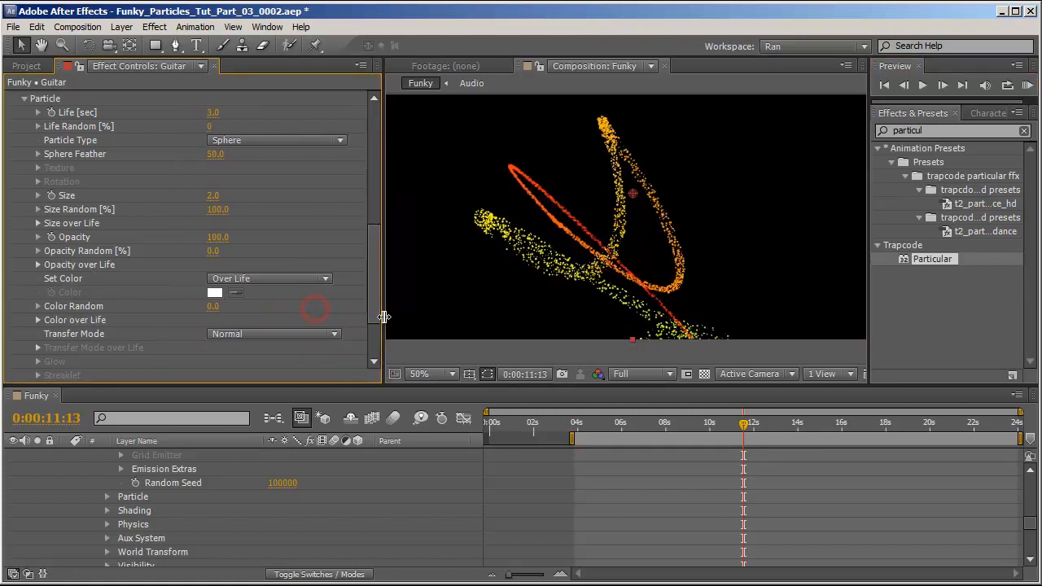
{"action": "left_click", "coordinate": [38, 320]}
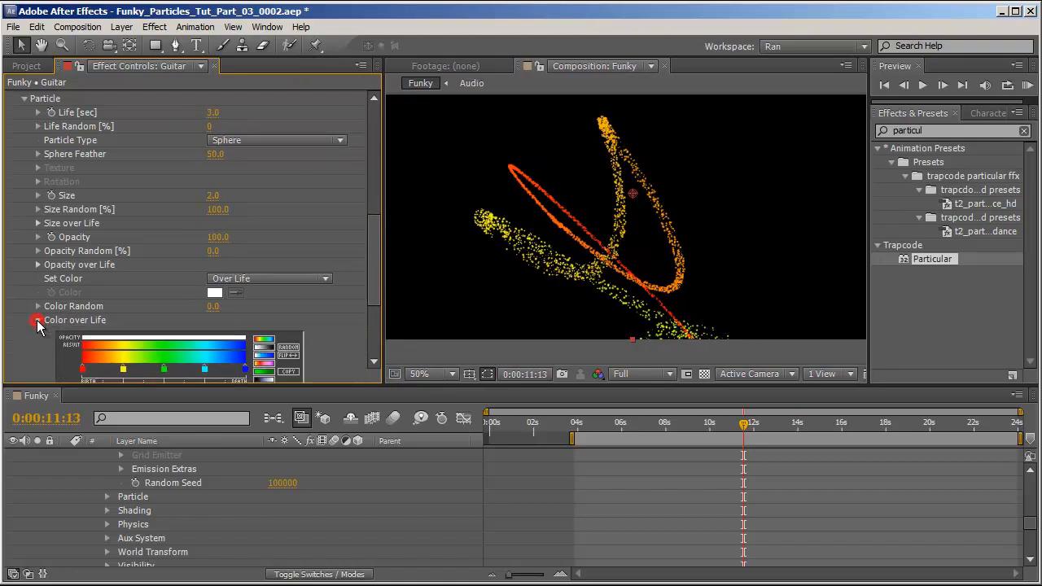
{"action": "left_click_drag", "start_coordinate": [374, 254], "coordinate": [372, 279]}
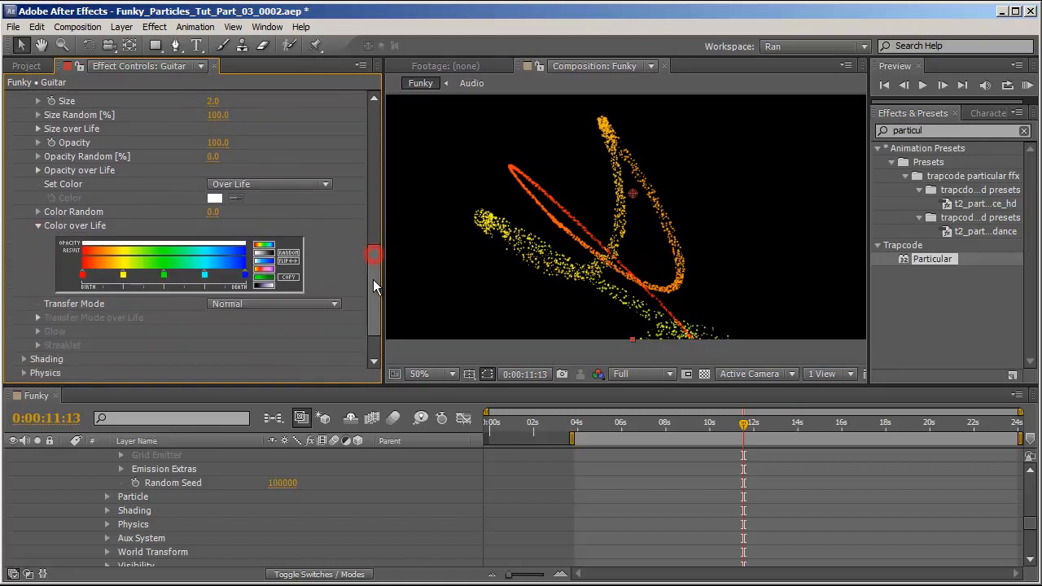
{"action": "left_click", "coordinate": [264, 269]}
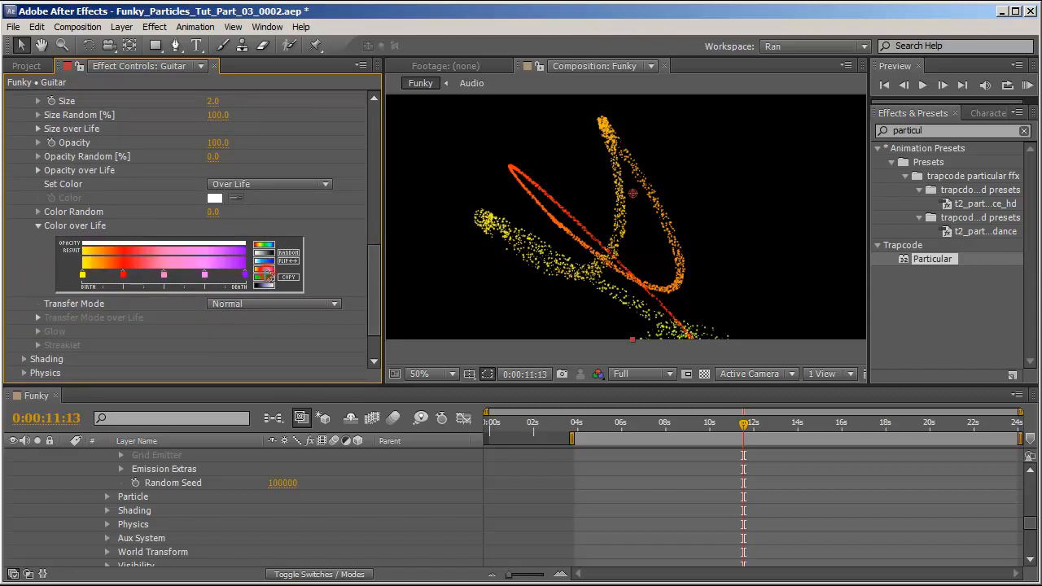
{"action": "left_click", "coordinate": [263, 278]}
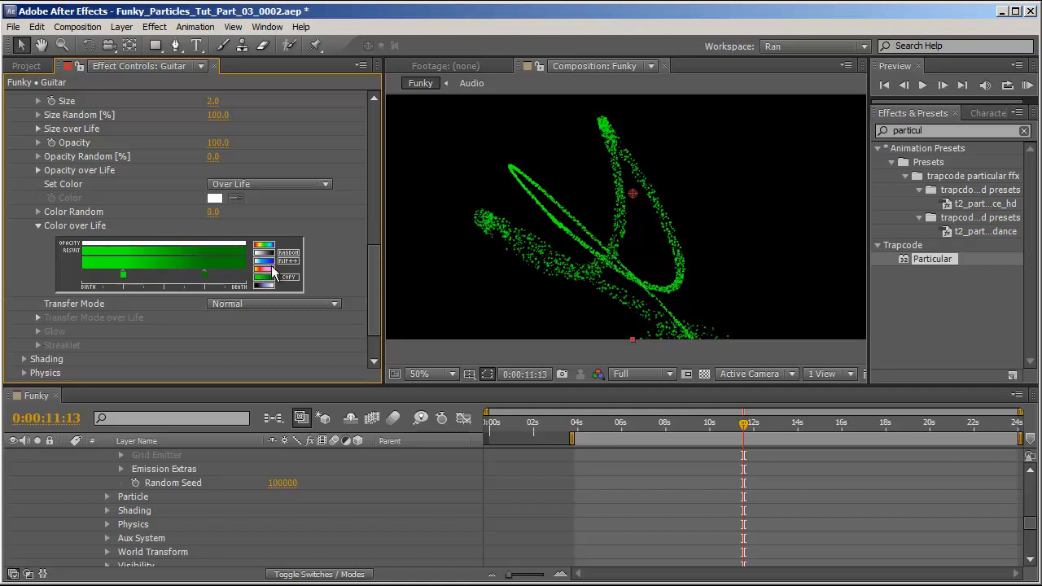
{"action": "left_click", "coordinate": [268, 260]}
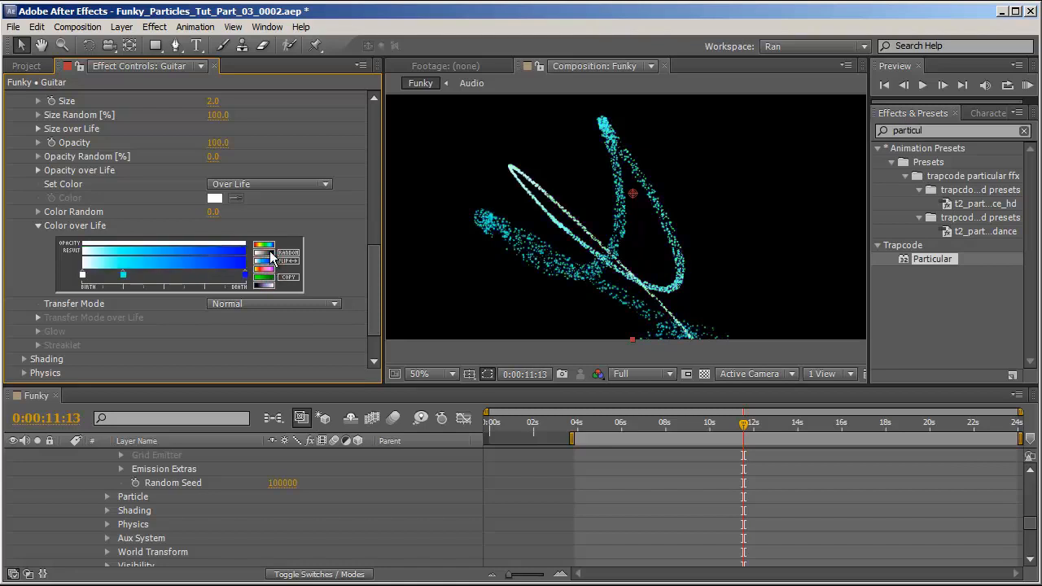
{"action": "left_click", "coordinate": [268, 254]}
{"action": "left_click", "coordinate": [265, 244]}
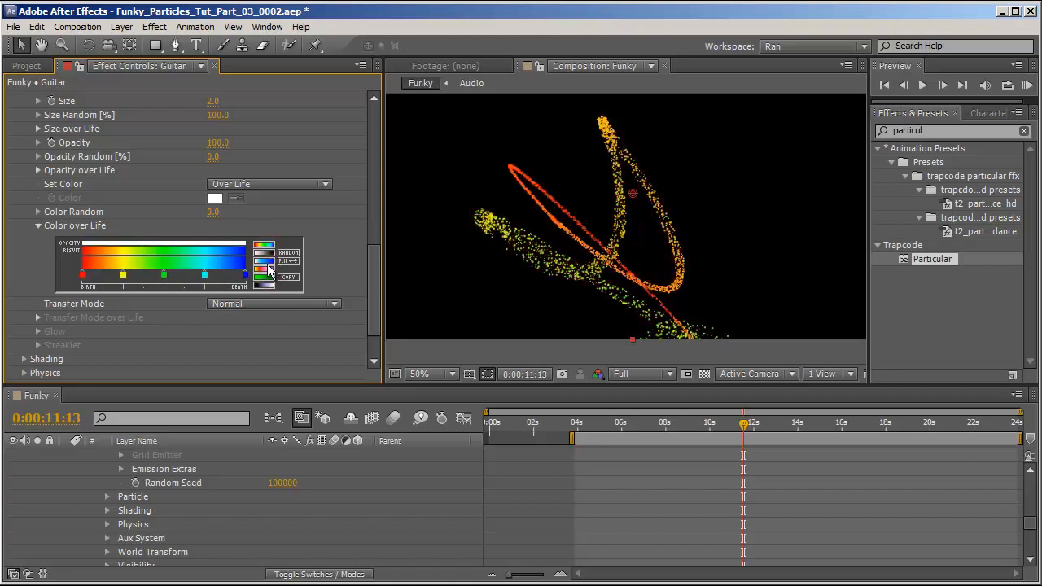
{"action": "left_click", "coordinate": [269, 268]}
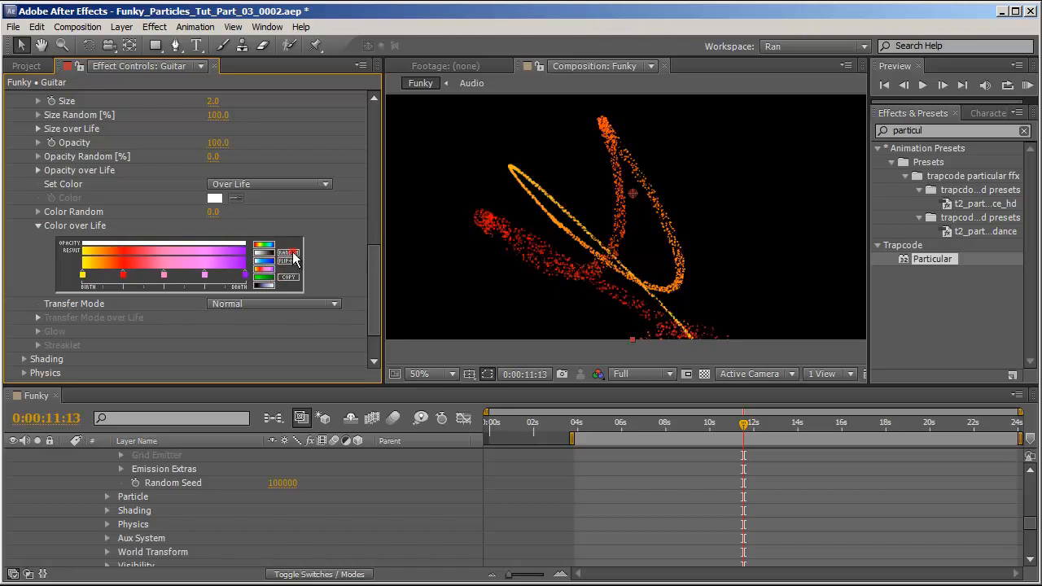
Switch Color over Life to the rainbow gradient preset and set the Transfer Mode to Add.
{"action": "left_click", "coordinate": [288, 253]}
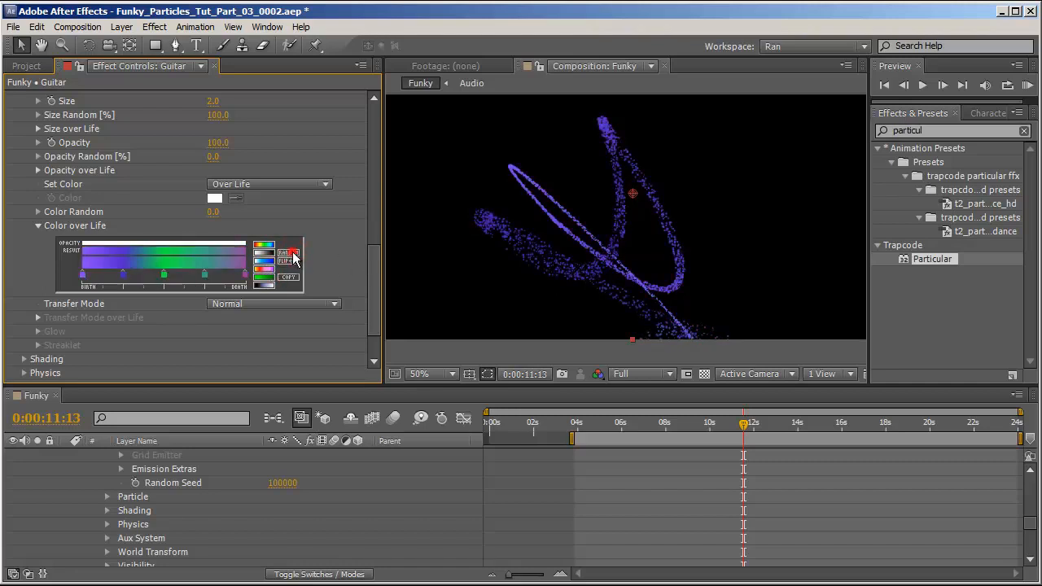
{"action": "left_click", "coordinate": [293, 254]}
{"action": "left_click", "coordinate": [296, 254]}
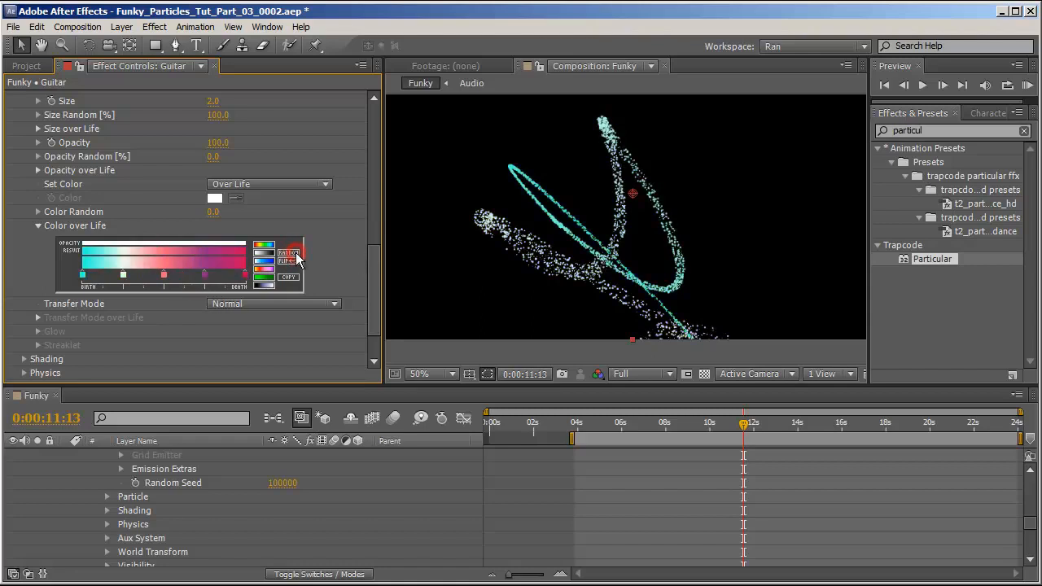
{"action": "left_click", "coordinate": [295, 254]}
{"action": "left_click", "coordinate": [295, 253]}
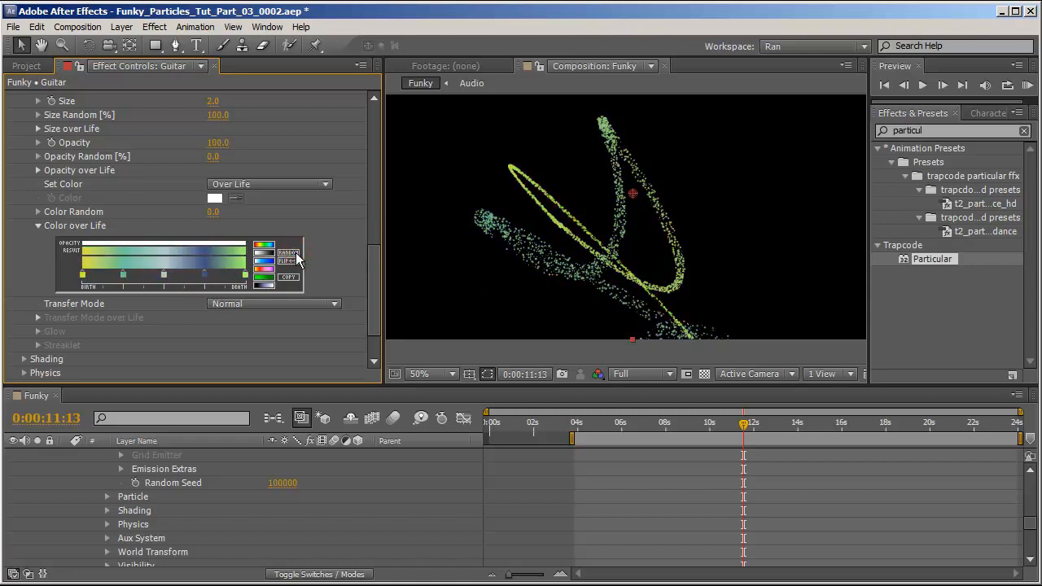
{"action": "left_click", "coordinate": [296, 254]}
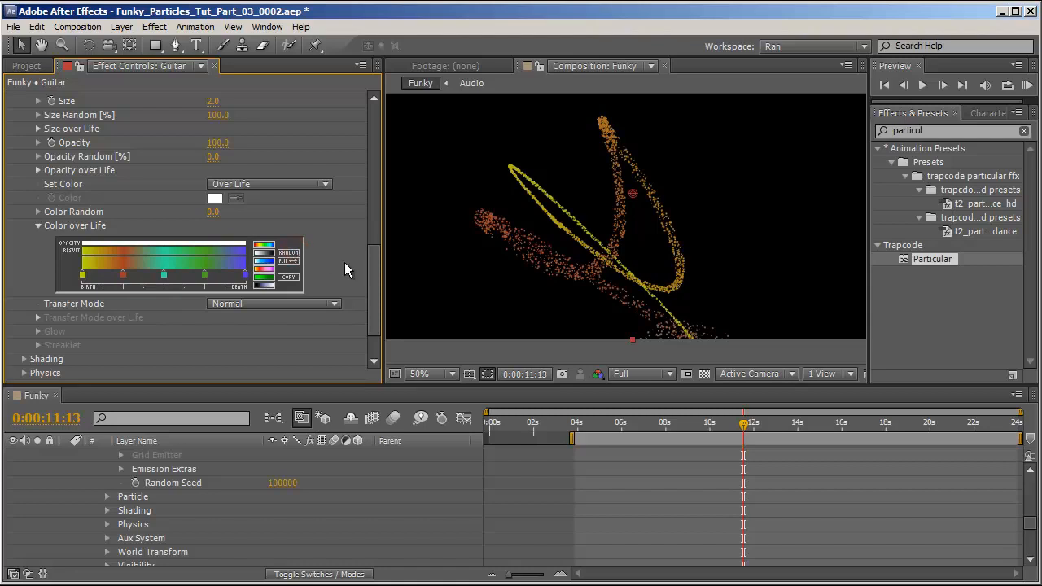
{"action": "left_click", "coordinate": [317, 303]}
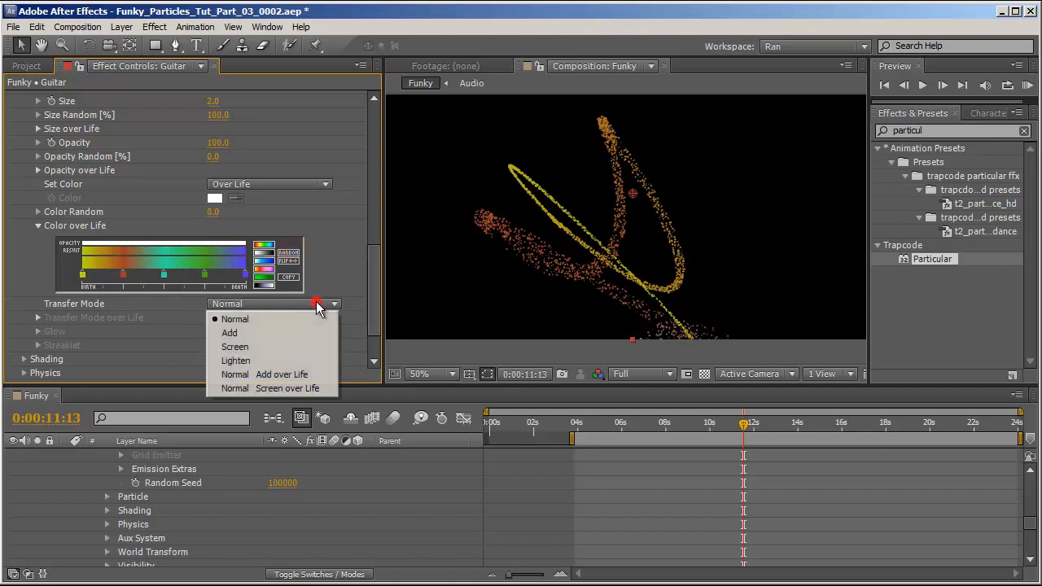
{"action": "left_click", "coordinate": [260, 333]}
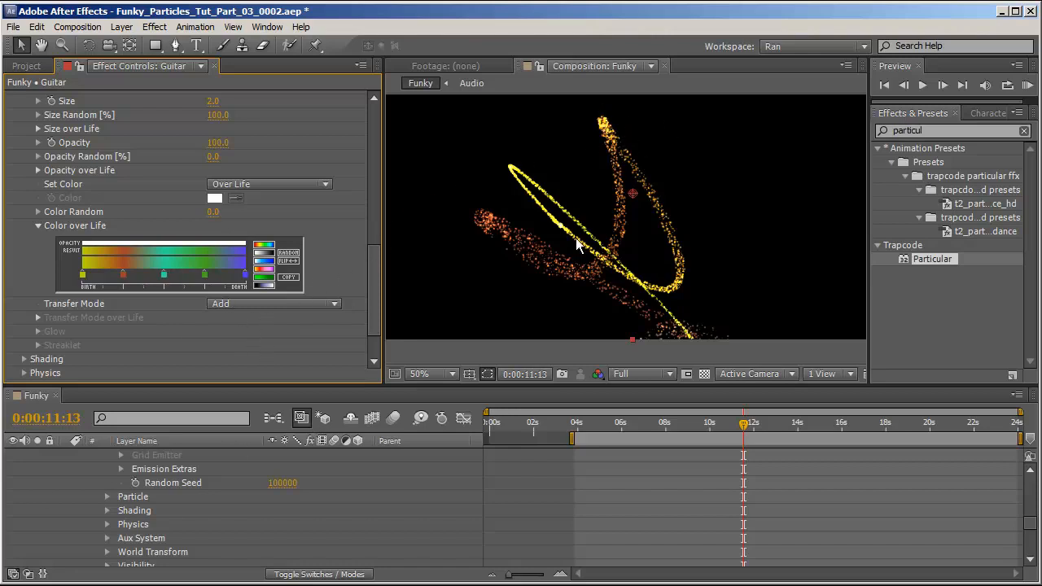
Expand Physics, Air and Spherical Field, and set the Spherical Field Strength to 100.
{"action": "scroll", "coordinate": [70, 342], "scroll_direction": "down", "scroll_amount": 3}
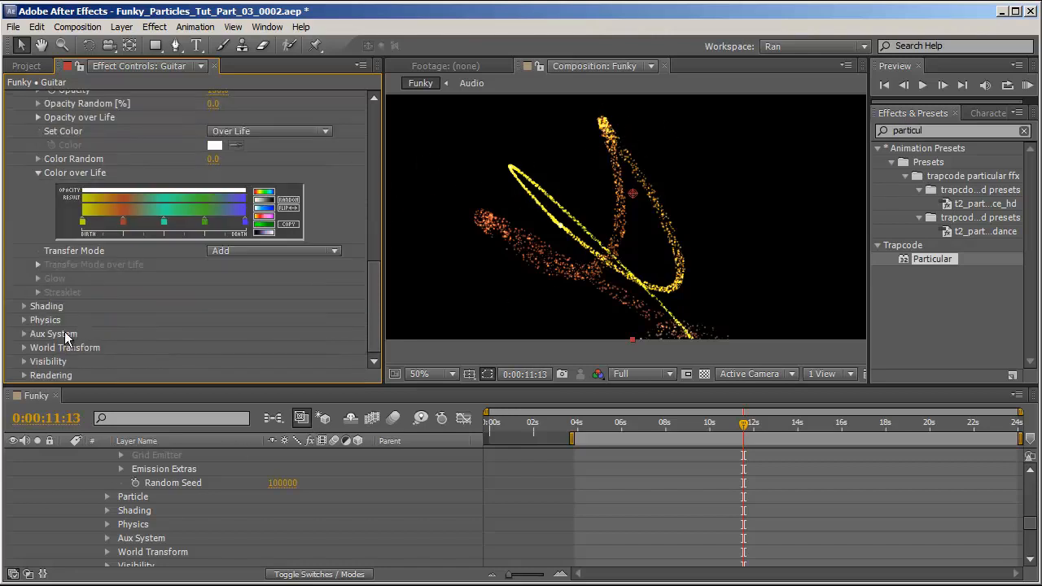
{"action": "left_click", "coordinate": [24, 320]}
{"action": "scroll", "coordinate": [199, 289], "scroll_direction": "down", "scroll_amount": 3}
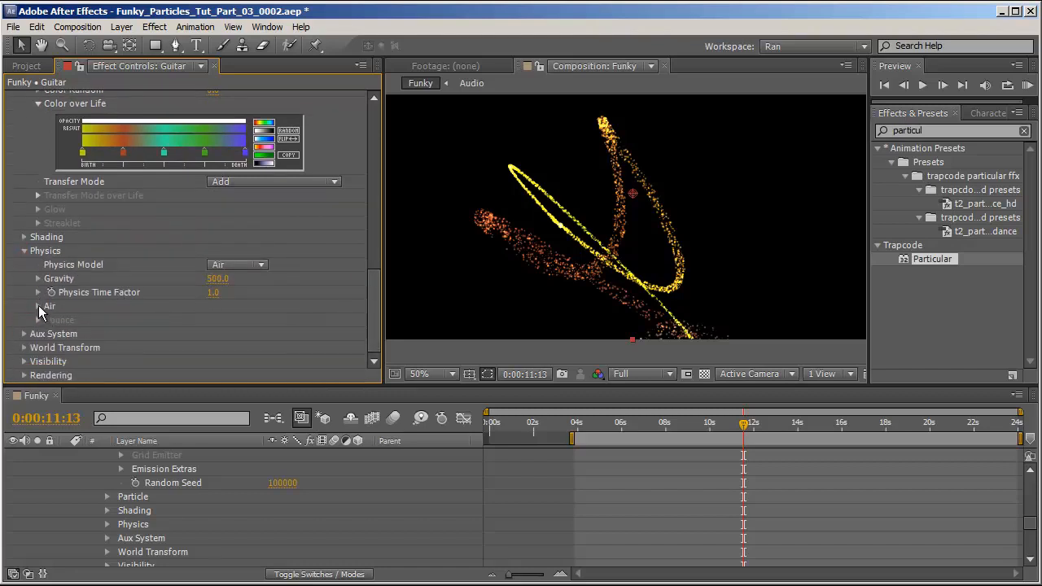
{"action": "left_click", "coordinate": [38, 306]}
{"action": "scroll", "coordinate": [181, 282], "scroll_direction": "down", "scroll_amount": 3}
{"action": "left_click", "coordinate": [51, 306]}
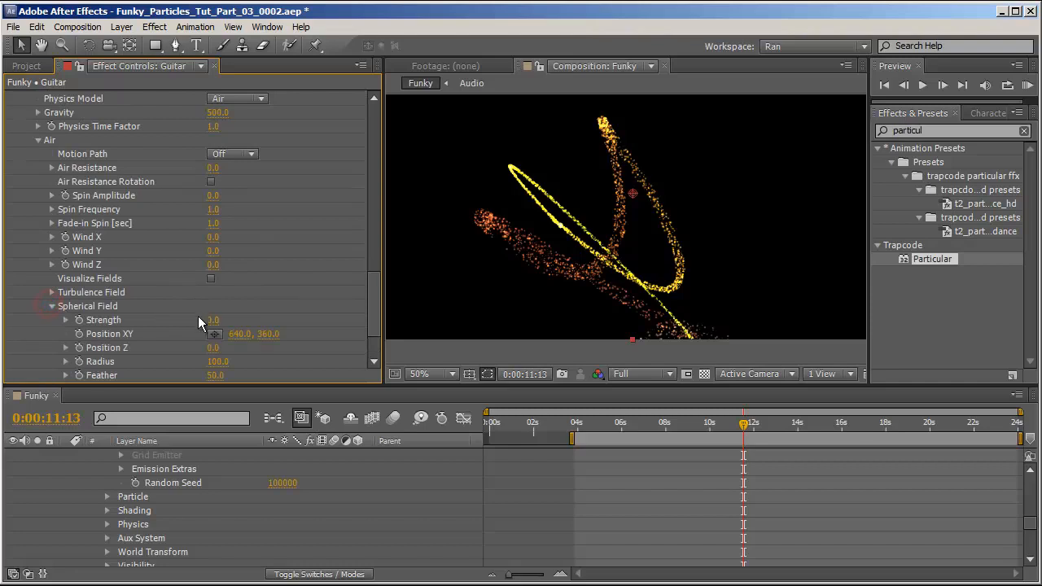
{"action": "left_click_drag", "start_coordinate": [214, 320], "coordinate": [475, 321]}
{"action": "scroll", "coordinate": [75, 292], "scroll_direction": "down", "scroll_amount": 3}
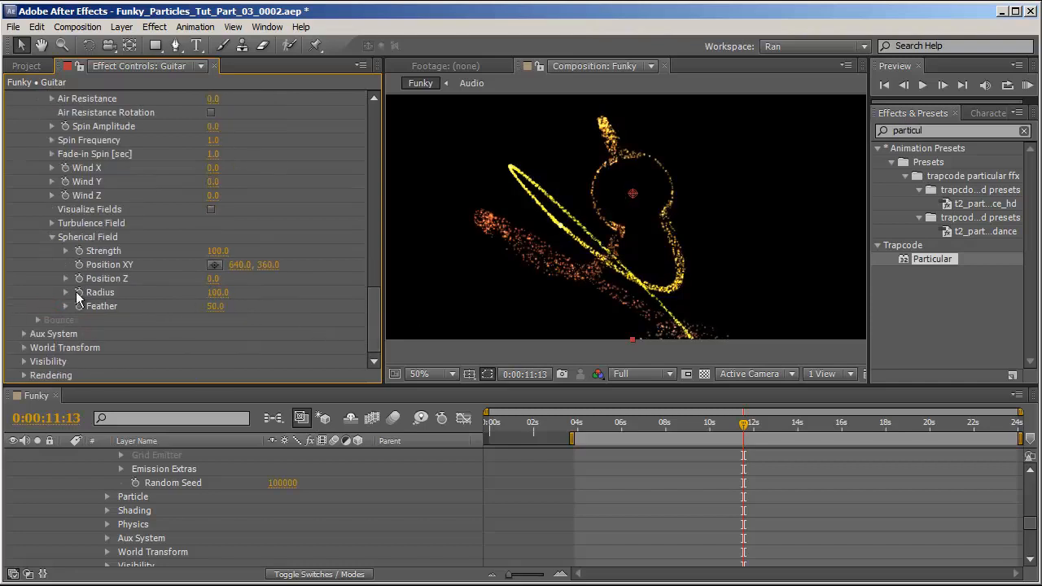
Add an expression linking Spherical Field Radius to Output 2 of Guitar 2's Sound Keys, multiplied by 3.
{"action": "left_click", "coordinate": [78, 294], "text": "alt"}
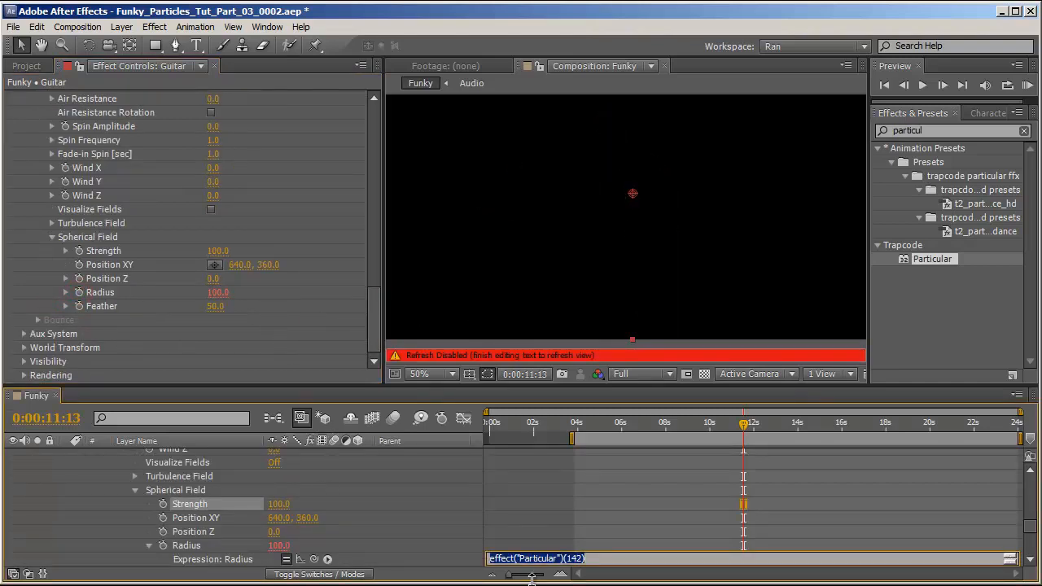
{"action": "left_click_drag", "start_coordinate": [320, 564], "coordinate": [176, 521]}
{"action": "key", "text": "KP_0"}
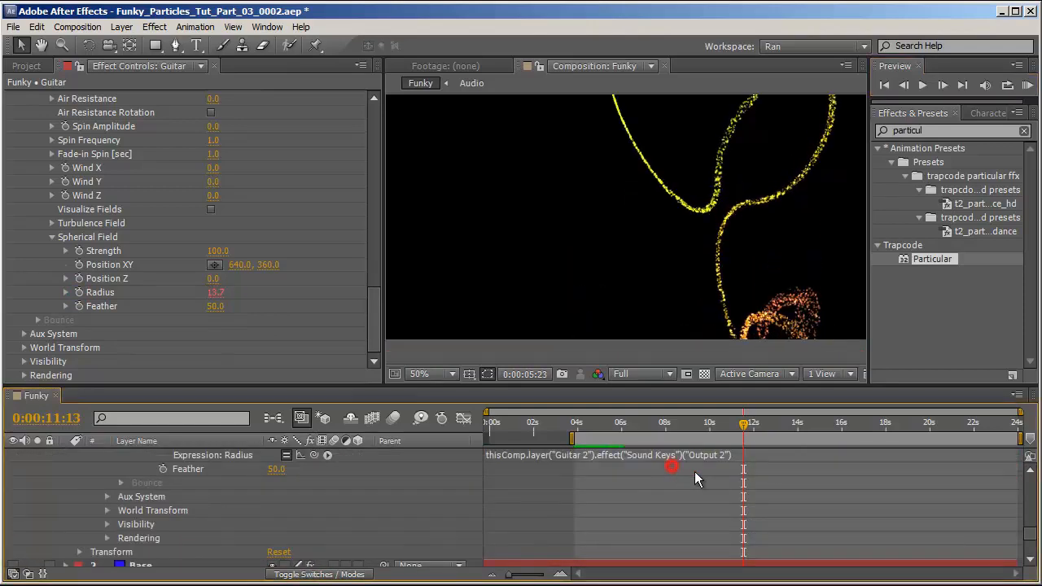
{"action": "left_click", "coordinate": [721, 453]}
{"action": "left_click", "coordinate": [757, 453]}
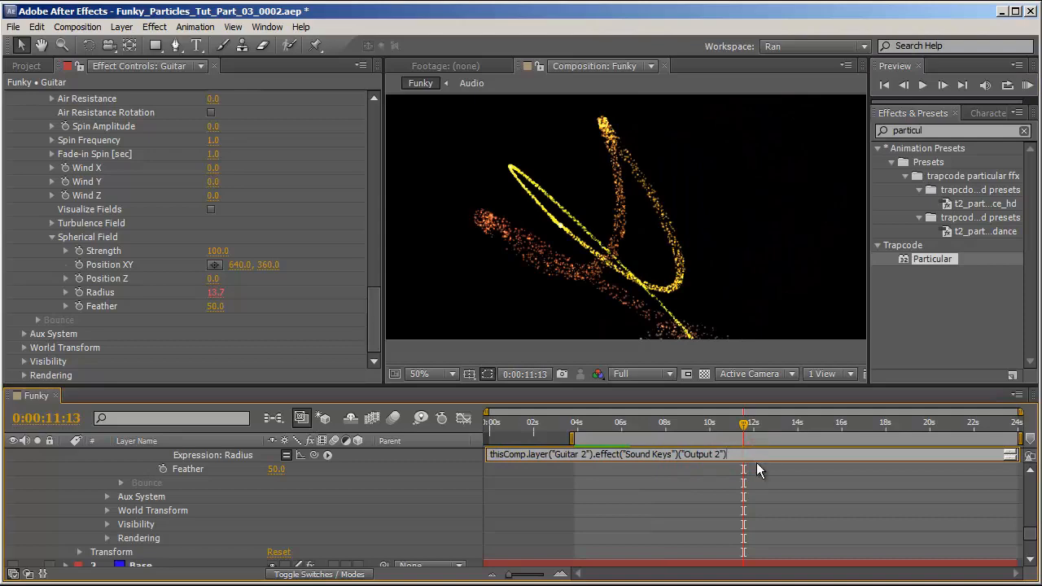
{"action": "type", "text": "*3"}
{"action": "left_click", "coordinate": [444, 475]}
Preview the animation and move through the timeline to check the particles.
{"action": "key", "text": "KP_0"}
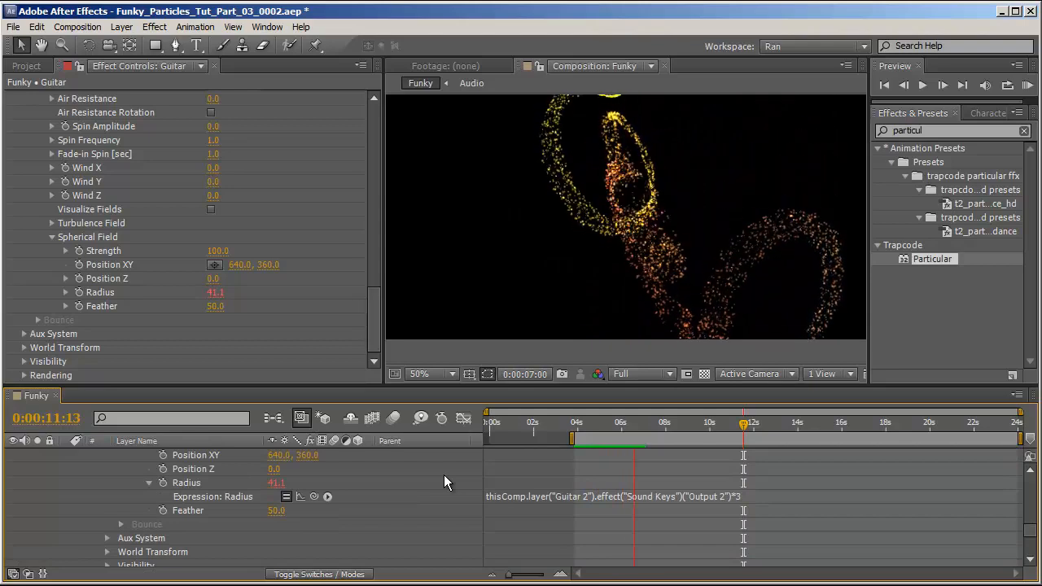
{"action": "left_click", "coordinate": [443, 474]}
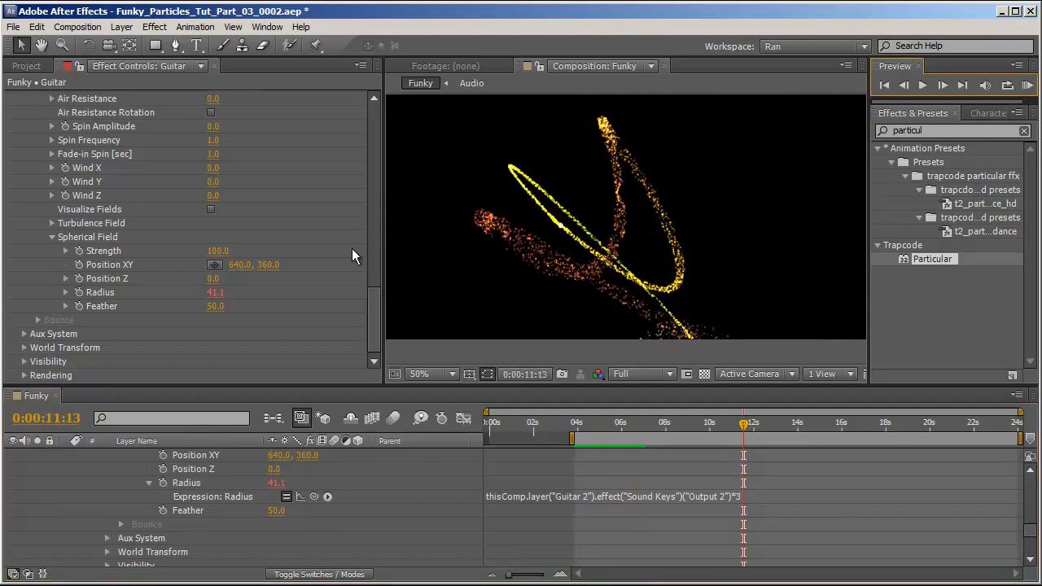
{"action": "scroll", "coordinate": [640, 506], "scroll_direction": "up", "scroll_amount": 5}
{"action": "scroll", "coordinate": [641, 507], "scroll_direction": "down", "scroll_amount": 3}
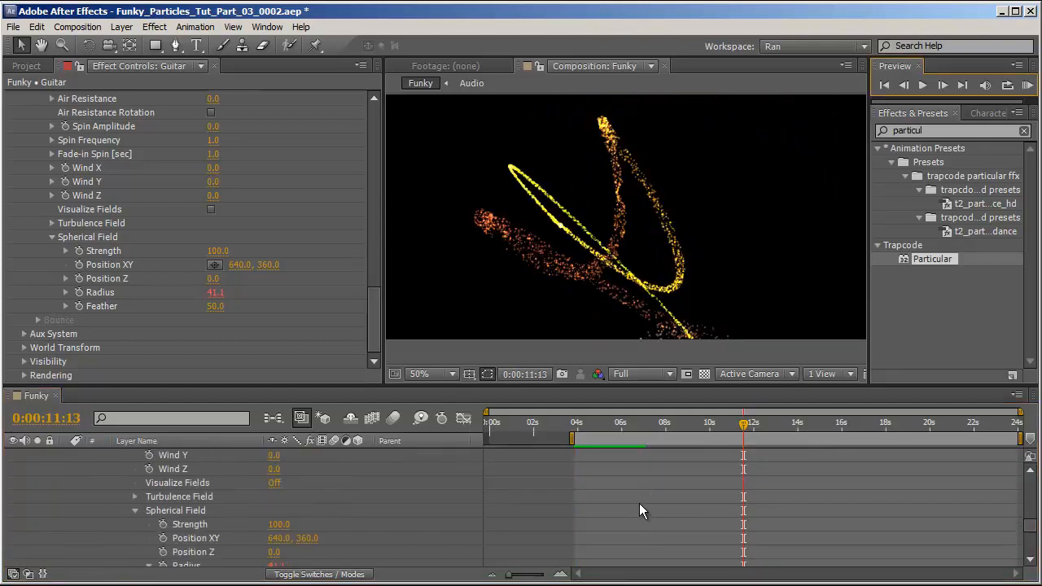
{"action": "scroll", "coordinate": [639, 506], "scroll_direction": "up", "scroll_amount": 10}
{"action": "left_click", "coordinate": [731, 512]}
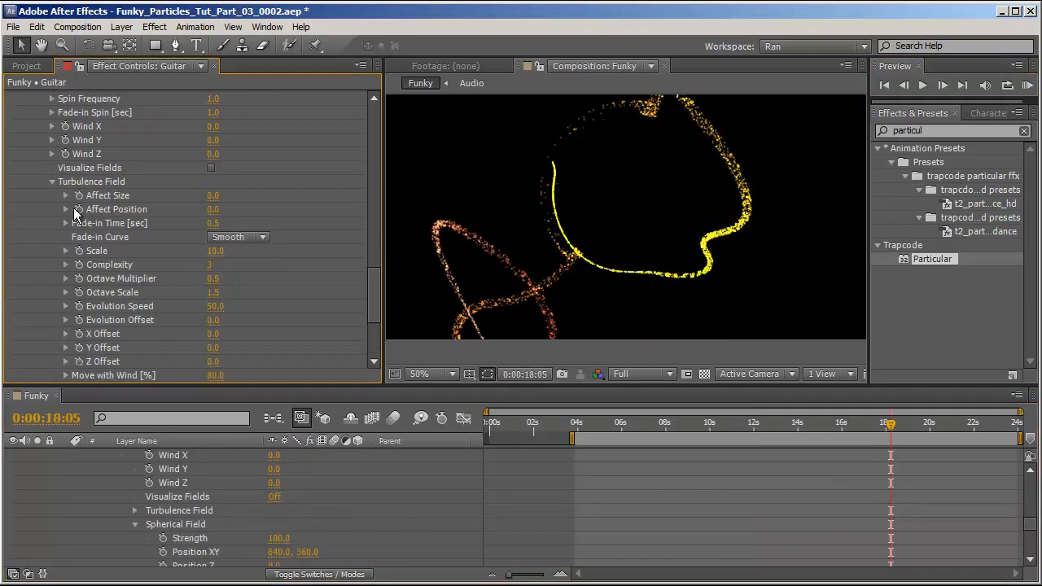
Add an expression linking Turbulence Field Affect Position to Output 3 of Guitar 2's Sound Keys.
{"action": "left_click", "coordinate": [79, 209], "text": "alt"}
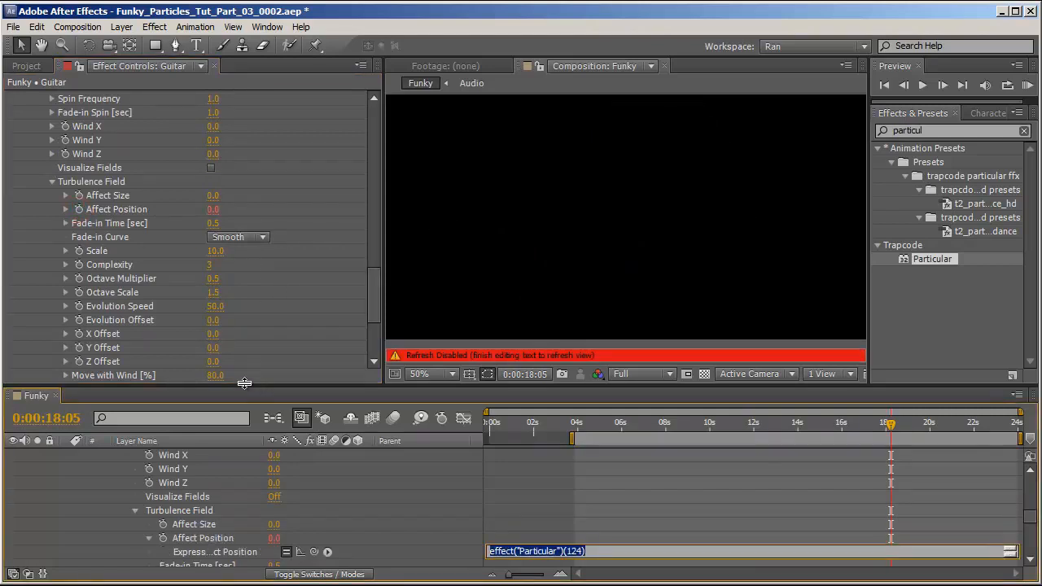
{"action": "left_click_drag", "start_coordinate": [314, 552], "coordinate": [185, 530]}
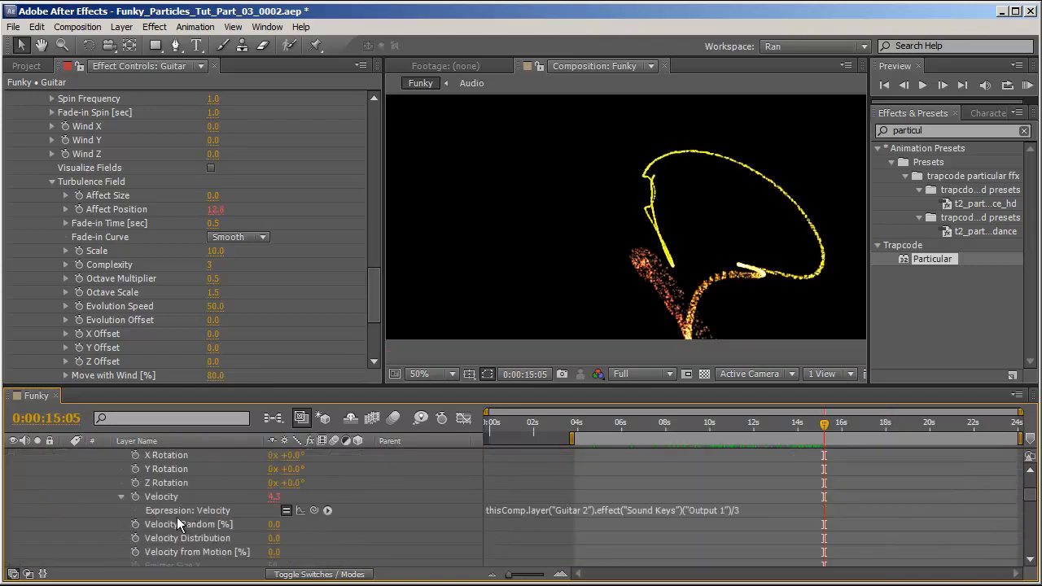
{"action": "scroll", "coordinate": [177, 516], "scroll_direction": "up", "scroll_amount": 4}
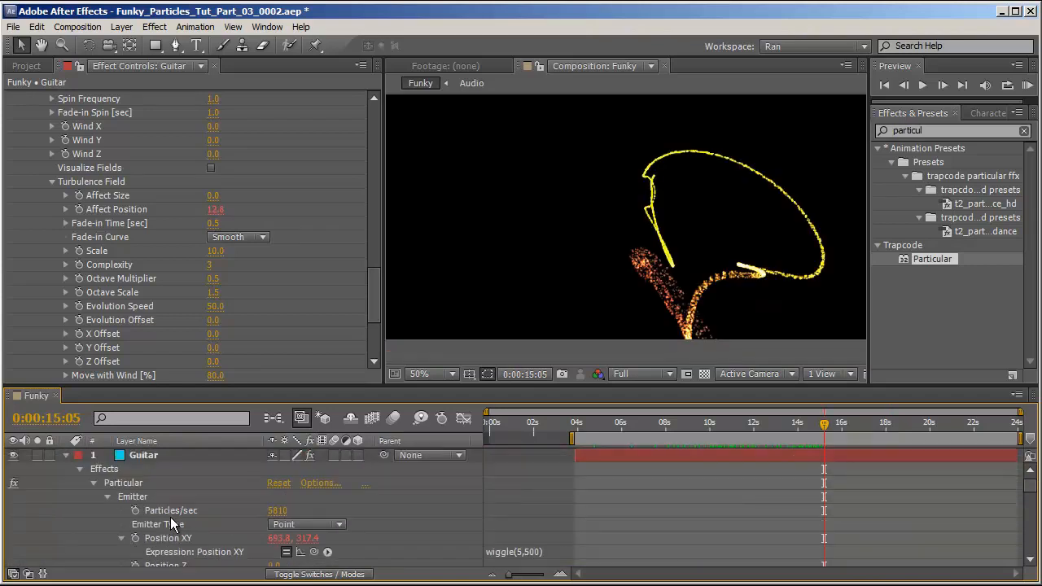
Collapse the Guitar layer and hide it.
{"action": "left_click", "coordinate": [66, 455]}
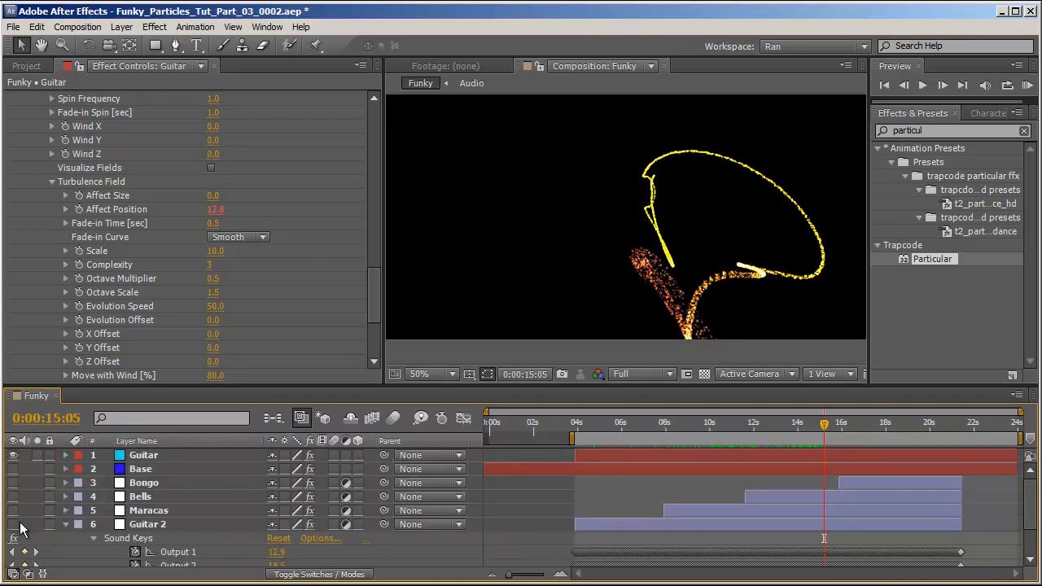
{"action": "left_click", "coordinate": [13, 456]}
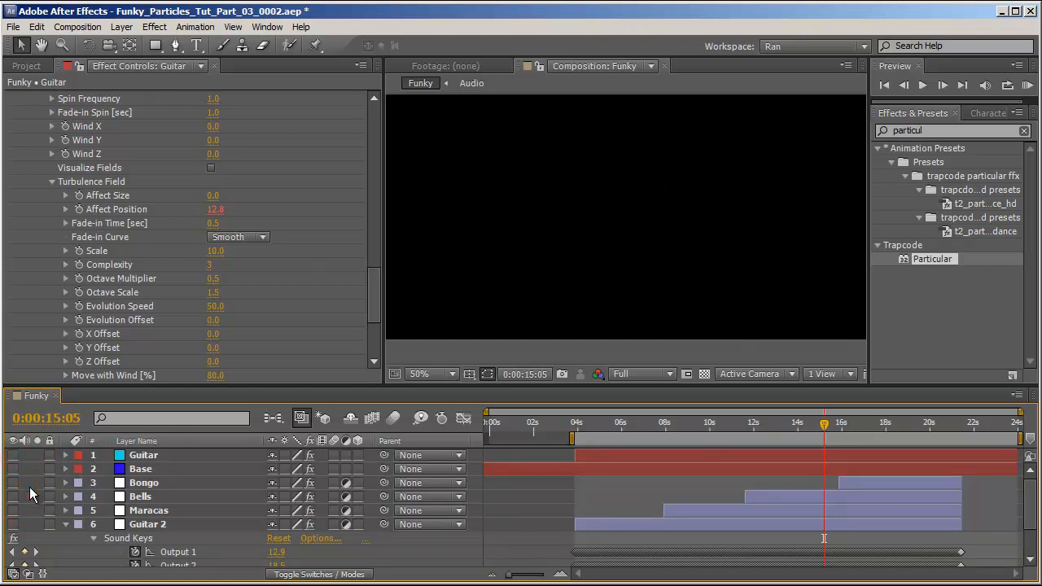
{"action": "key", "text": "ctrl+y"}
{"action": "left_click", "coordinate": [55, 365]}
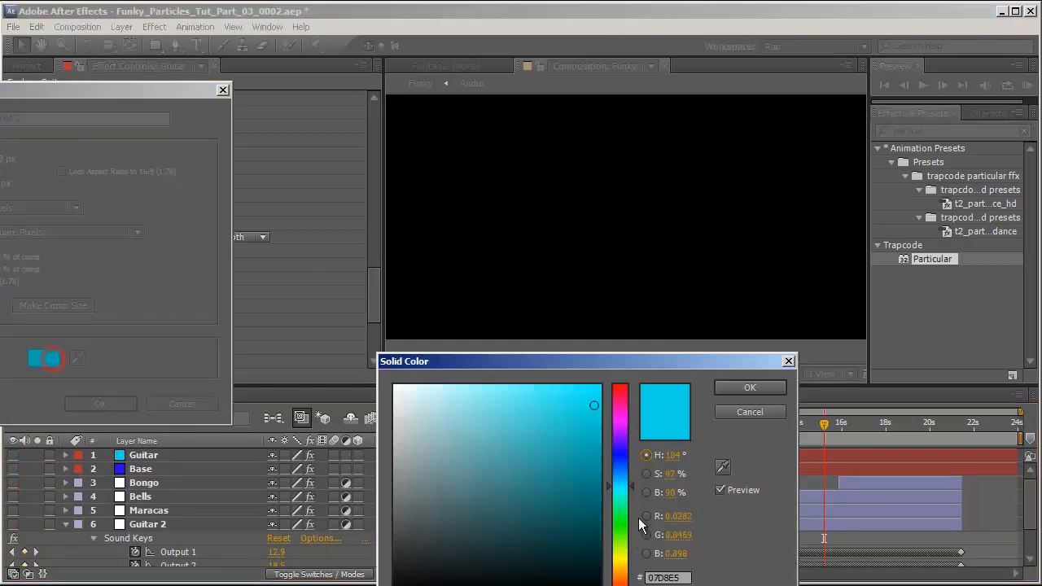
{"action": "left_click_drag", "start_coordinate": [638, 517], "coordinate": [622, 532]}
{"action": "left_click", "coordinate": [776, 391]}
{"action": "key", "text": "Return"}
{"action": "double_click", "coordinate": [941, 257]}
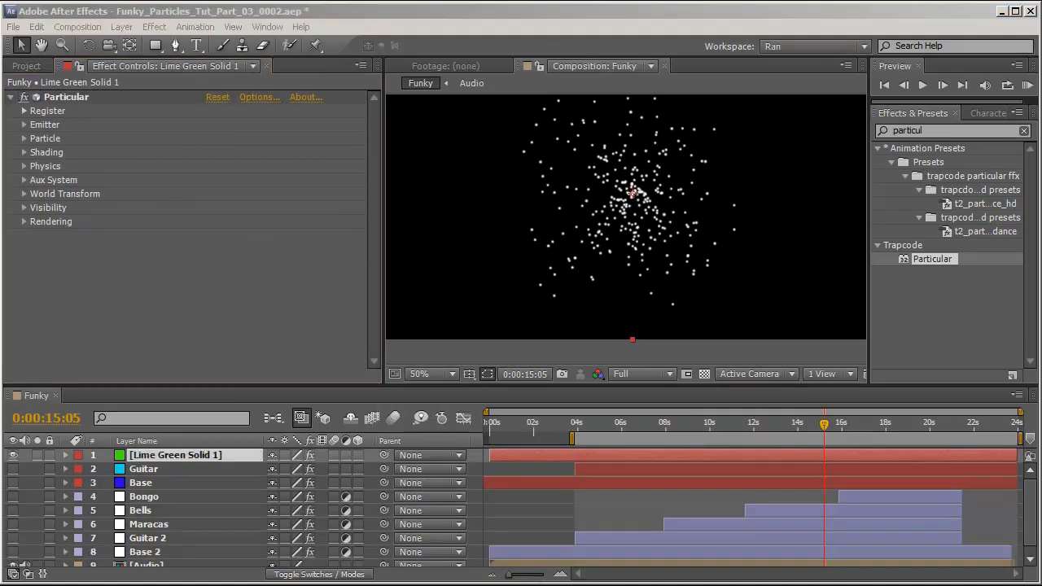
{"action": "left_click", "coordinate": [210, 456]}
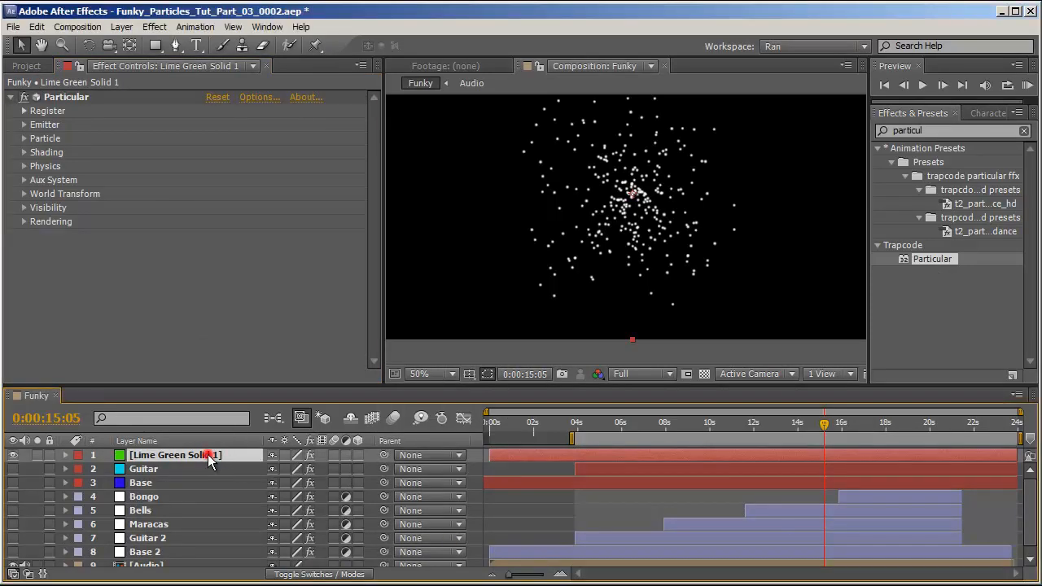
{"action": "key", "text": "Delete"}
Duplicate the Guitar particle layer and rename the copy Maracas.
{"action": "left_click", "coordinate": [181, 462]}
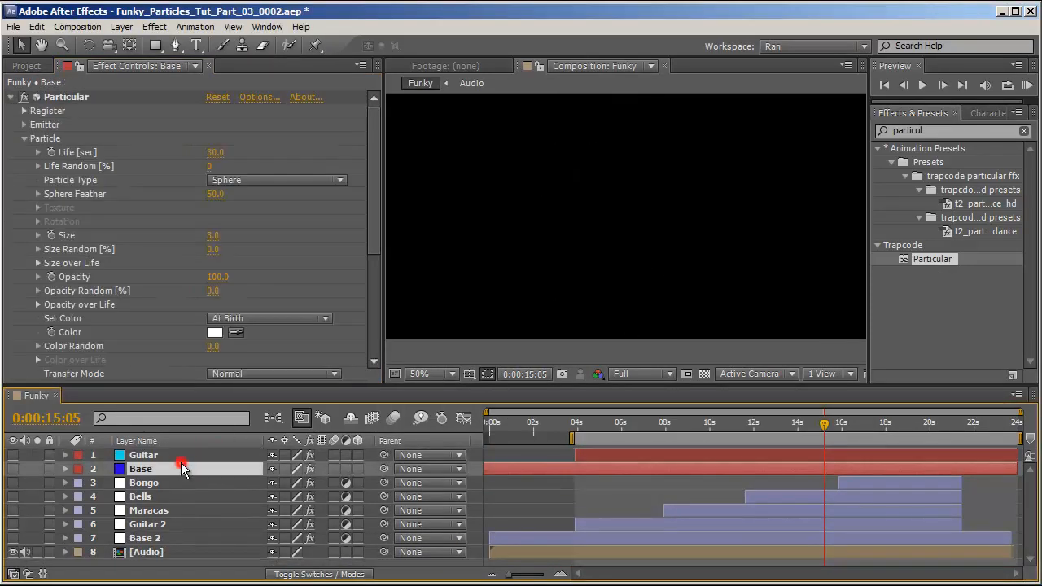
{"action": "left_click", "coordinate": [175, 455]}
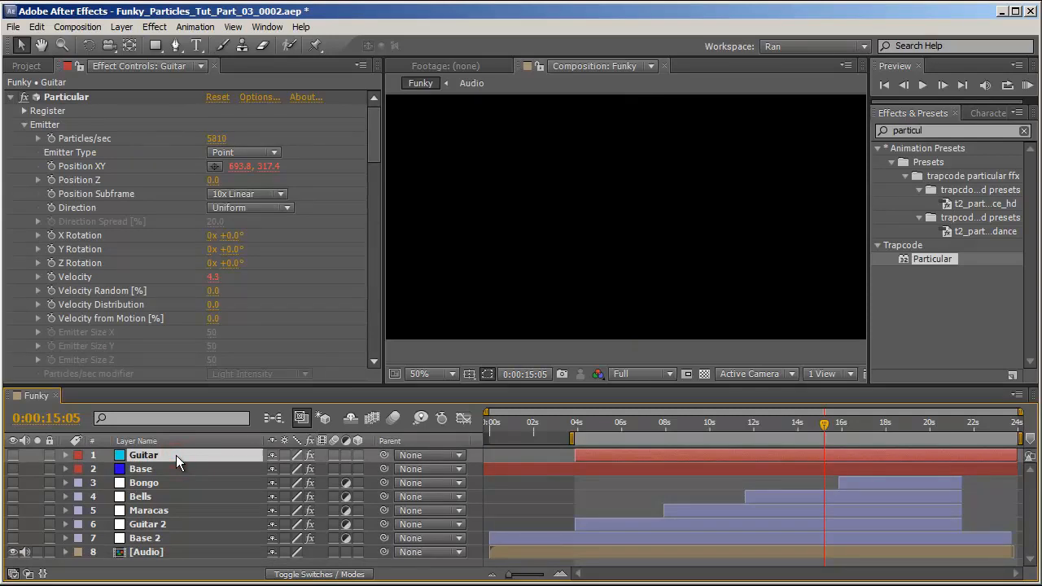
{"action": "key", "text": "ctrl+d"}
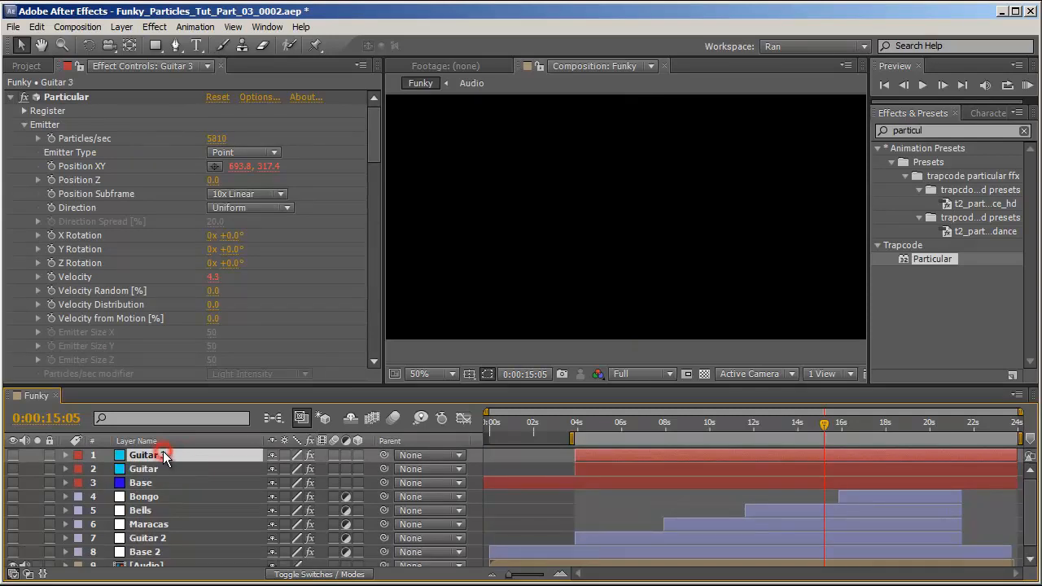
{"action": "key", "text": "Return"}
{"action": "type", "text": "Maracas"}
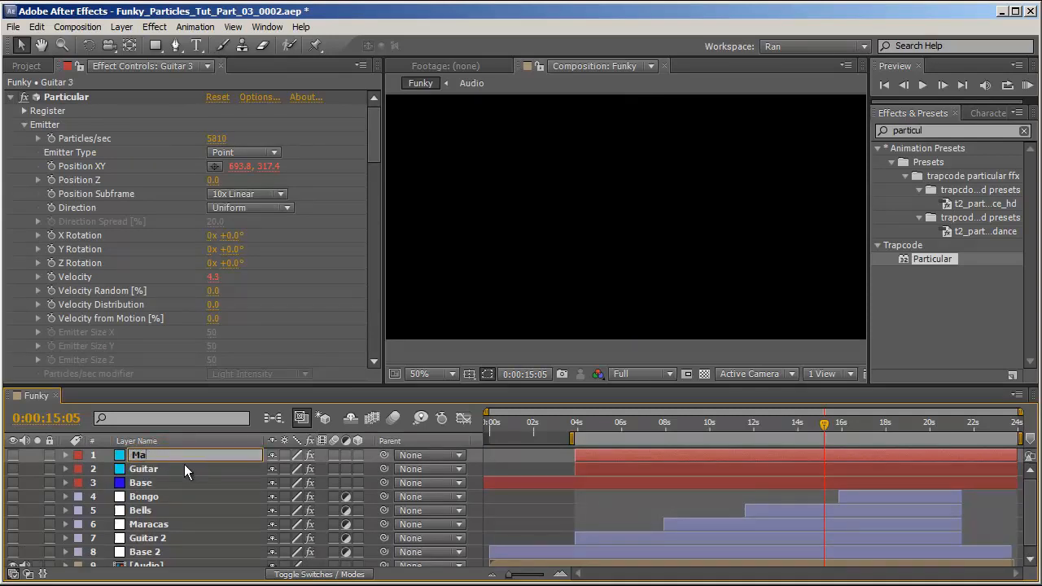
{"action": "key", "text": "Return"}
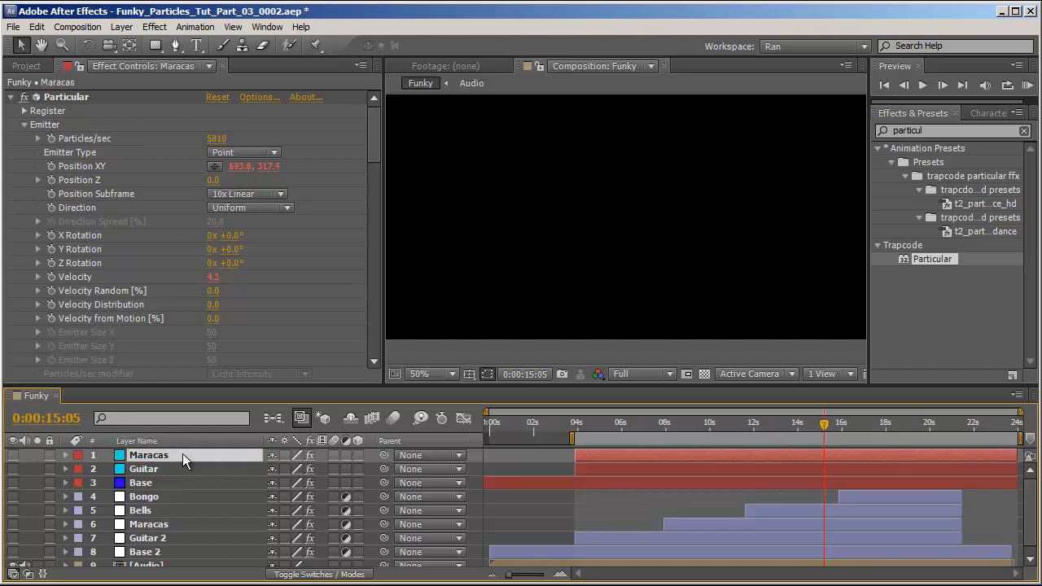
Change the Maracas layer's solid color to green in its solid settings.
{"action": "key", "text": "ctrl+shift+y"}
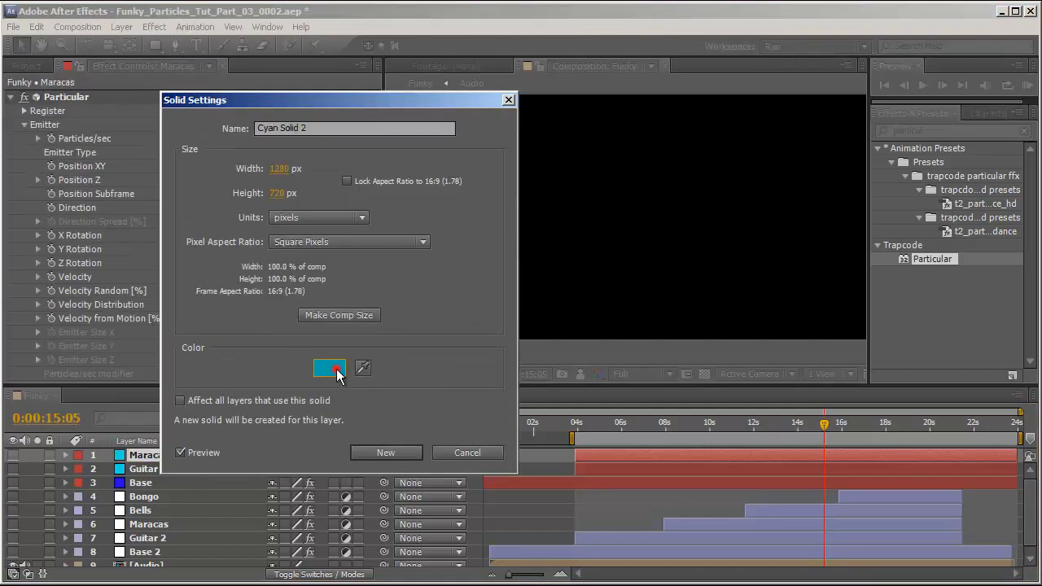
{"action": "left_click", "coordinate": [324, 368]}
{"action": "left_click", "coordinate": [627, 519]}
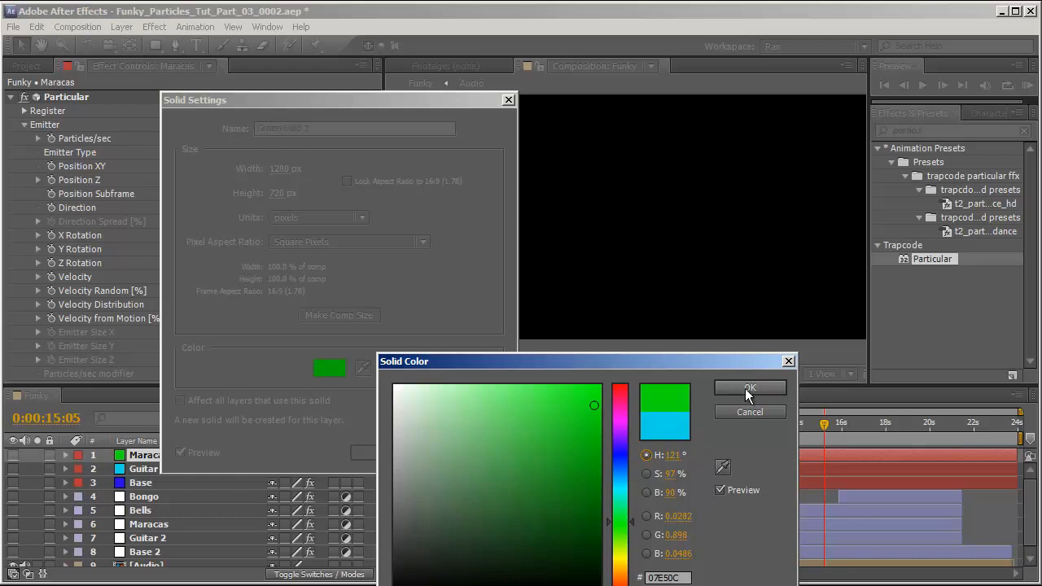
{"action": "left_click", "coordinate": [745, 388]}
{"action": "left_click", "coordinate": [403, 454]}
Trim the Maracas particle layer to start at the in point of the Maracas audio reference layer.
{"action": "left_click", "coordinate": [716, 522]}
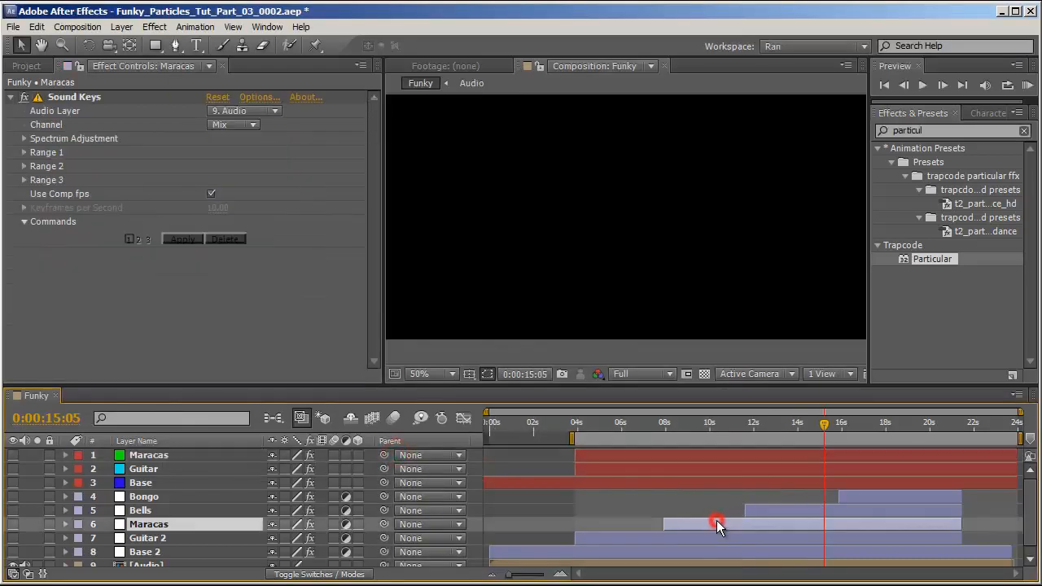
{"action": "key", "text": "i"}
{"action": "left_click", "coordinate": [712, 455]}
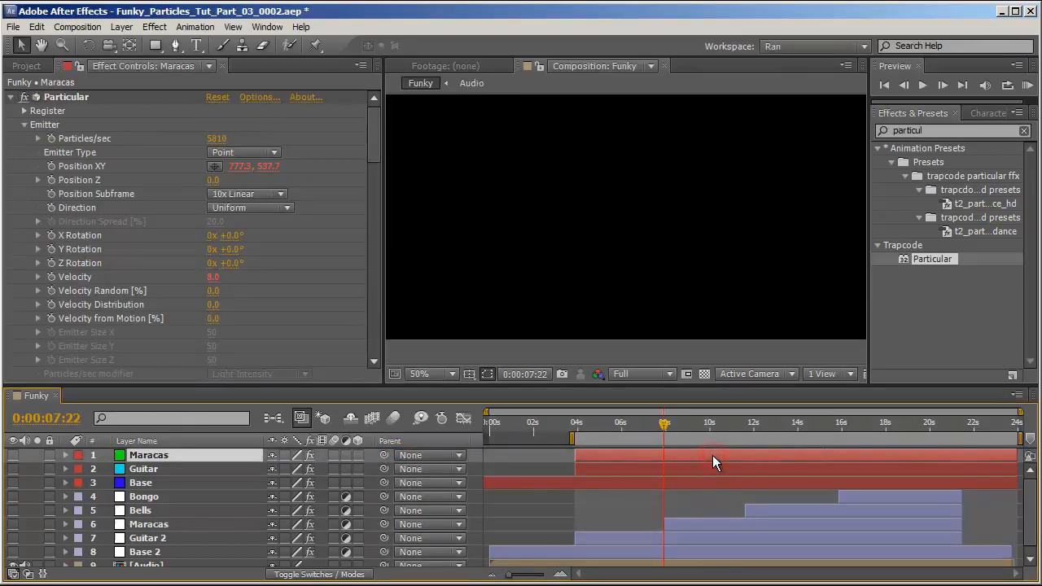
{"action": "key", "text": "alt+bracketleft"}
{"action": "left_click", "coordinate": [704, 422]}
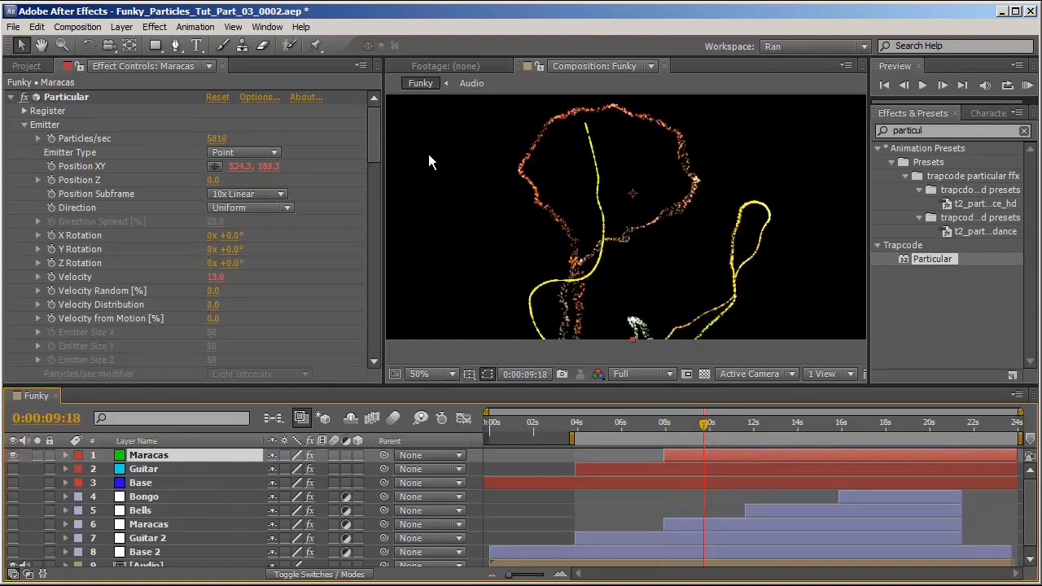
Apply a blue-to-orange preset gradient to the Maracas layer's Color over Life.
{"action": "scroll", "coordinate": [171, 268], "scroll_direction": "down", "scroll_amount": 12}
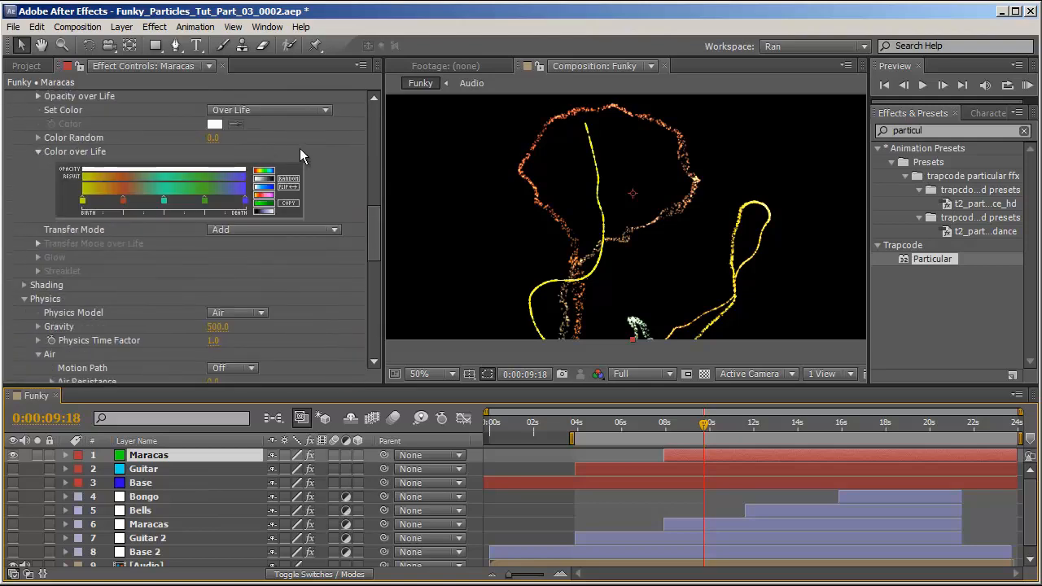
{"action": "left_click", "coordinate": [264, 194]}
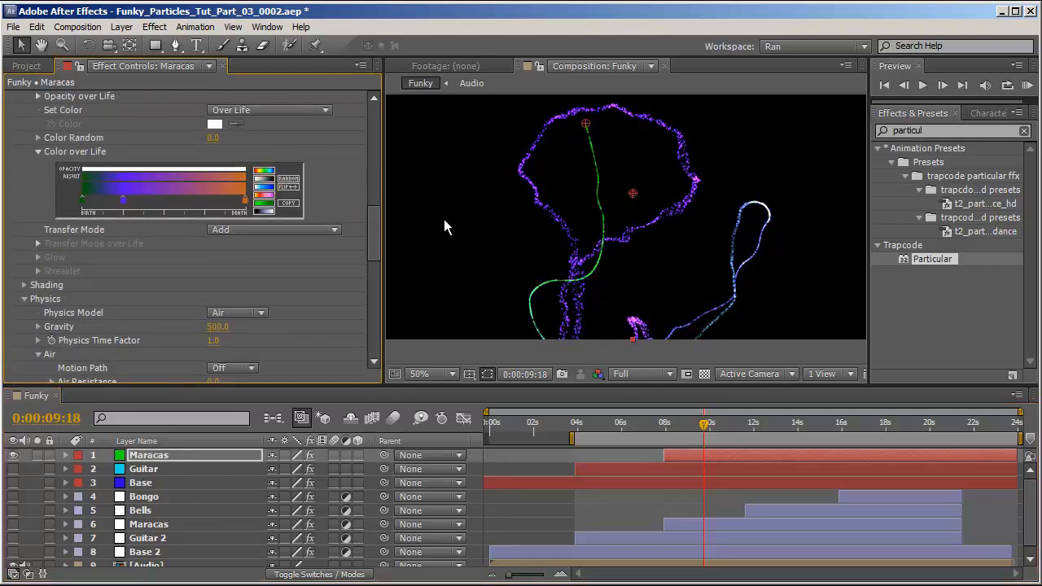
Set the Aux System to emit particles Continuously.
{"action": "scroll", "coordinate": [255, 328], "scroll_direction": "down", "scroll_amount": 10}
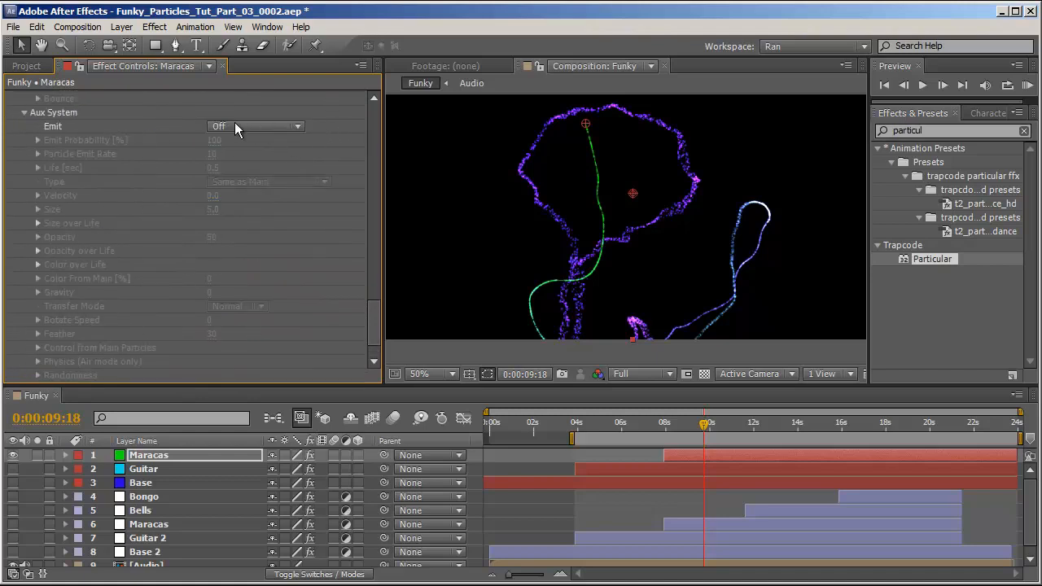
{"action": "left_click", "coordinate": [268, 126]}
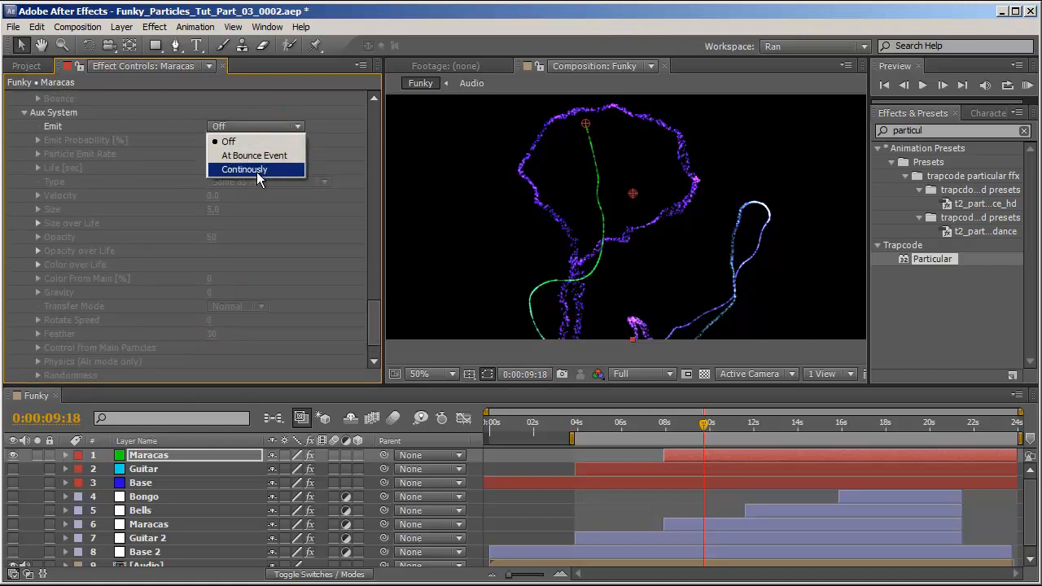
{"action": "left_click", "coordinate": [230, 171]}
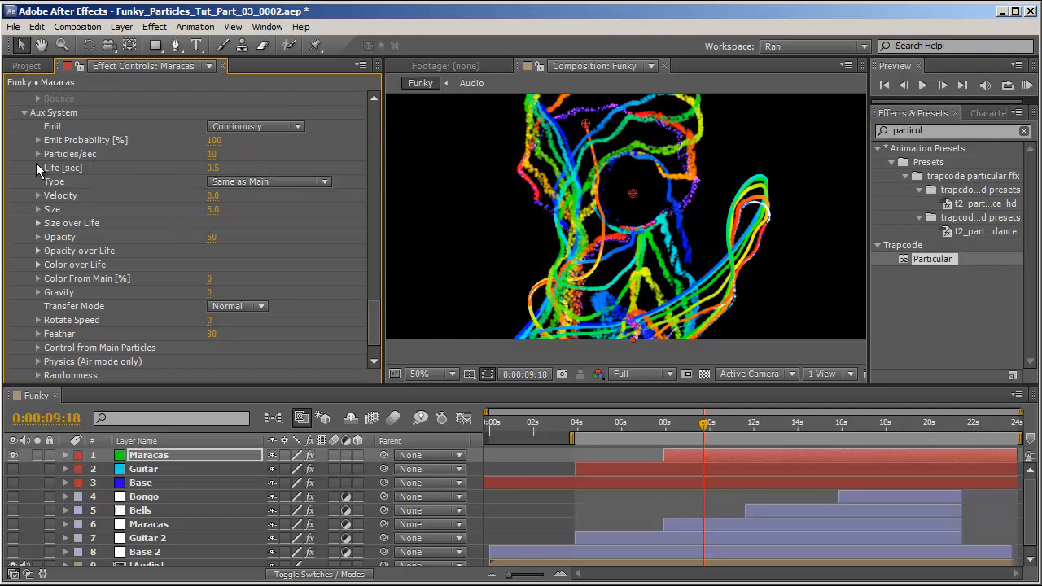
Set the Aux System particles per second to 5 and emit probability to 75%.
{"action": "left_click", "coordinate": [212, 154]}
{"action": "type", "text": "5"}
{"action": "key", "text": "Return"}
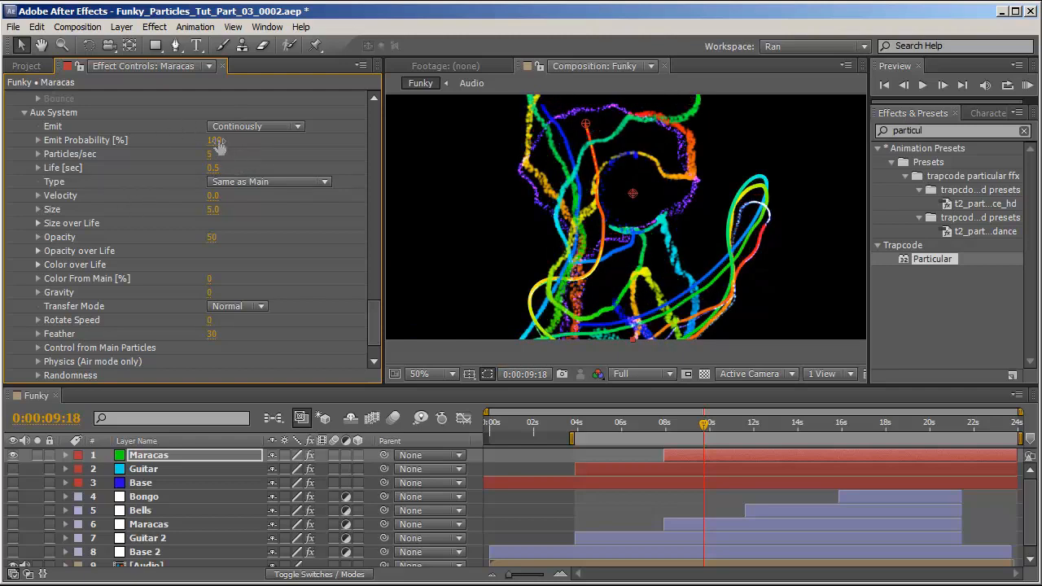
{"action": "left_click_drag", "start_coordinate": [219, 142], "coordinate": [204, 143]}
{"action": "left_click", "coordinate": [213, 142]}
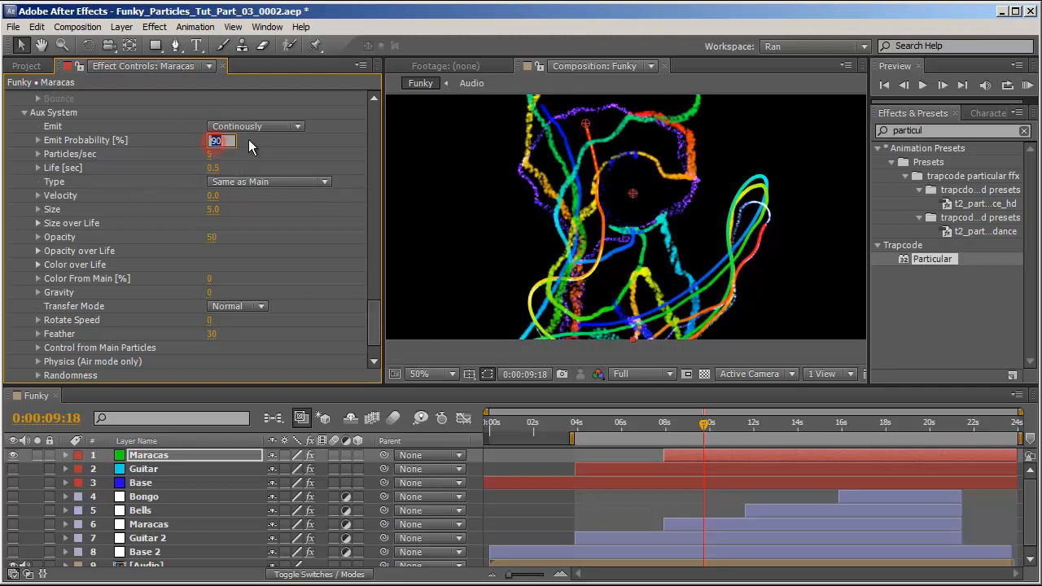
{"action": "type", "text": "75"}
{"action": "key", "text": "Return"}
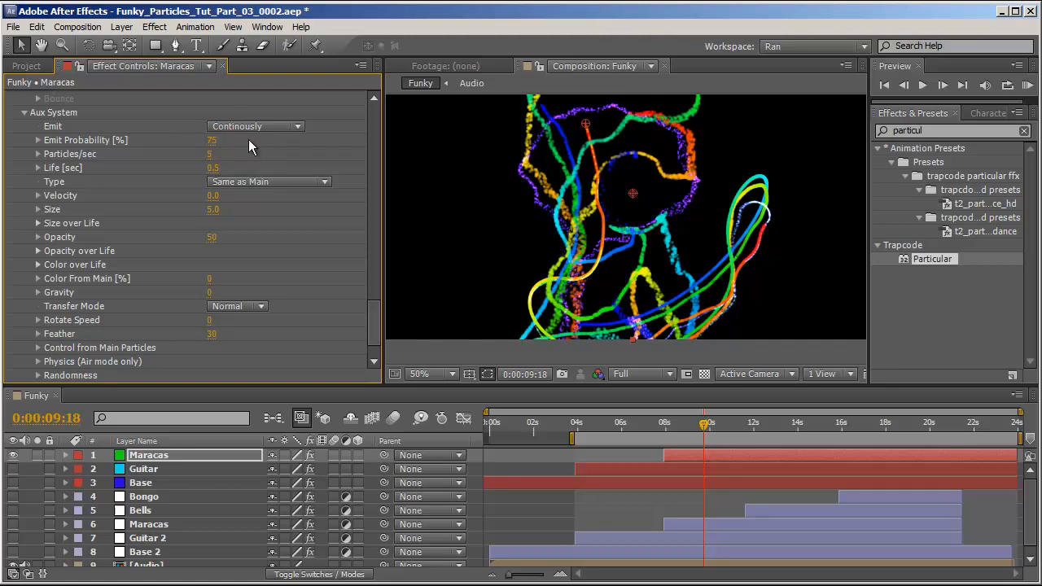
Set the aux particle size to 3 and give its Size over Life a rising ramp preset.
{"action": "left_click", "coordinate": [213, 209]}
{"action": "type", "text": "3"}
{"action": "key", "text": "Return"}
{"action": "left_click", "coordinate": [38, 223]}
{"action": "left_click", "coordinate": [269, 251]}
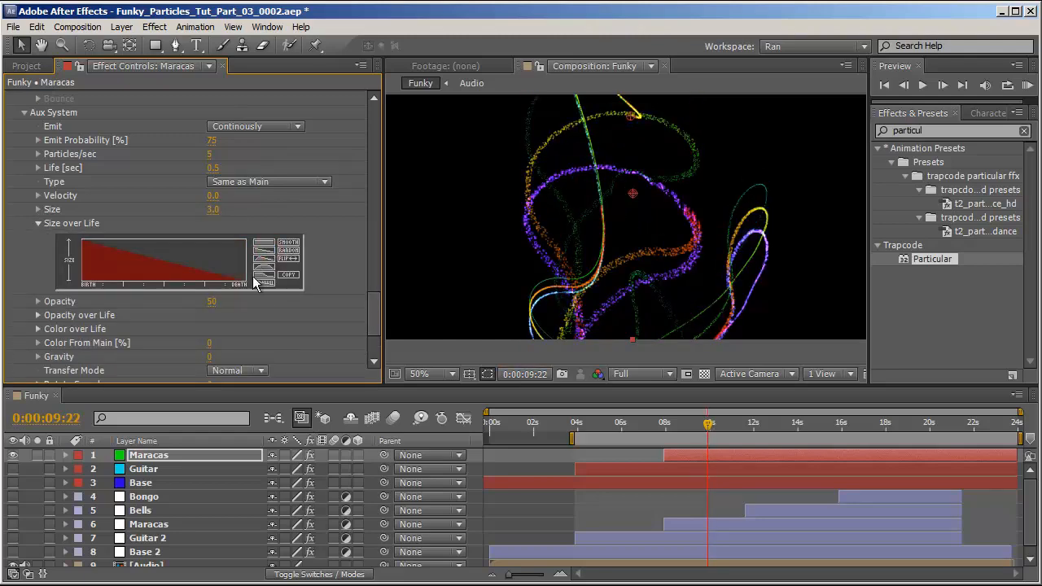
{"action": "left_click", "coordinate": [290, 259]}
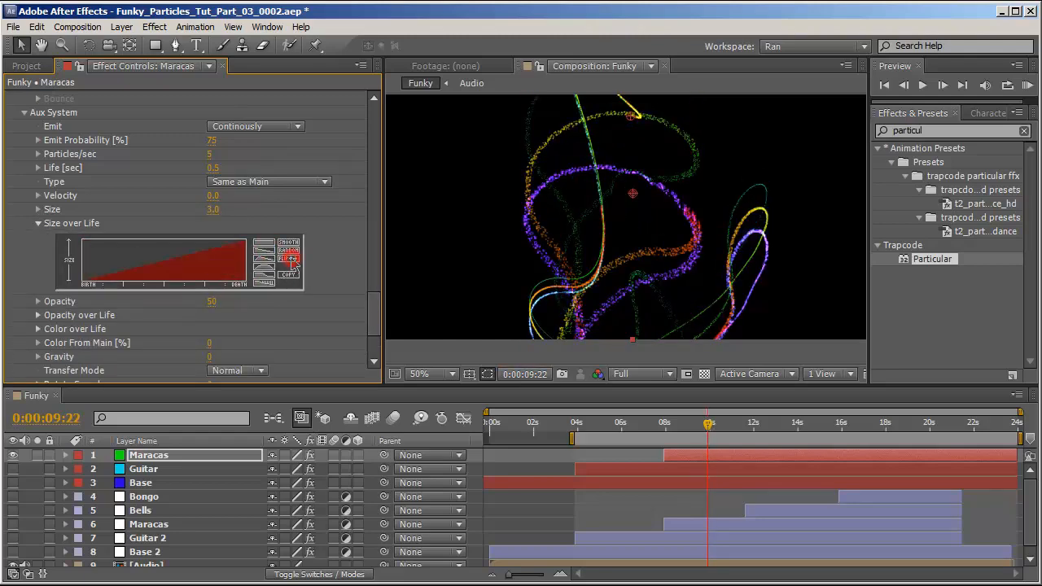
Reveal the layer's expressions and pick-whip the Position XY wiggle amplitude to Maracas 2's Sound Keys Output 1.
{"action": "key", "text": "i"}
{"action": "key", "text": "e"}
{"action": "key", "text": "e"}
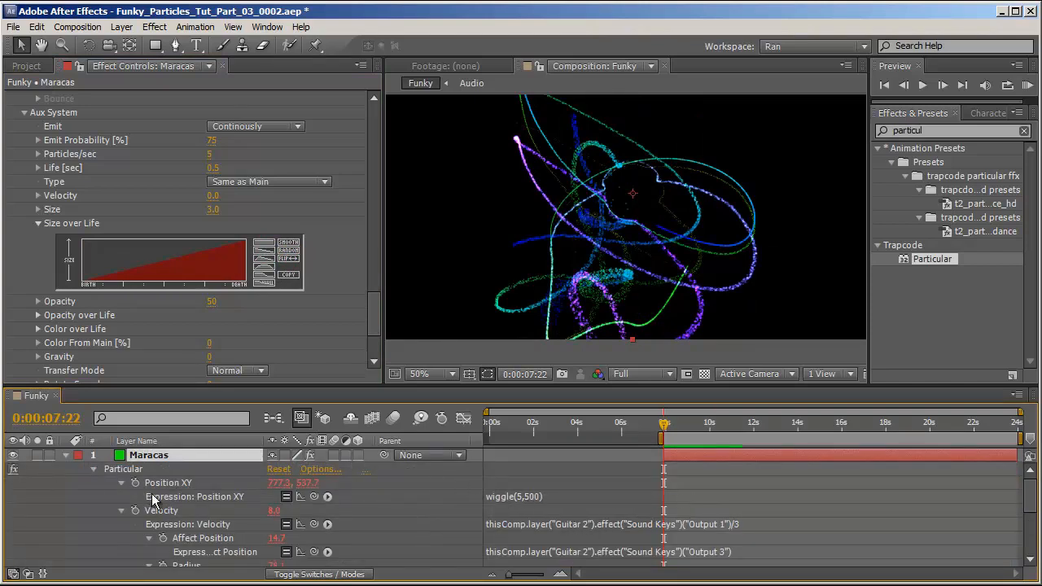
{"action": "left_click", "coordinate": [527, 498]}
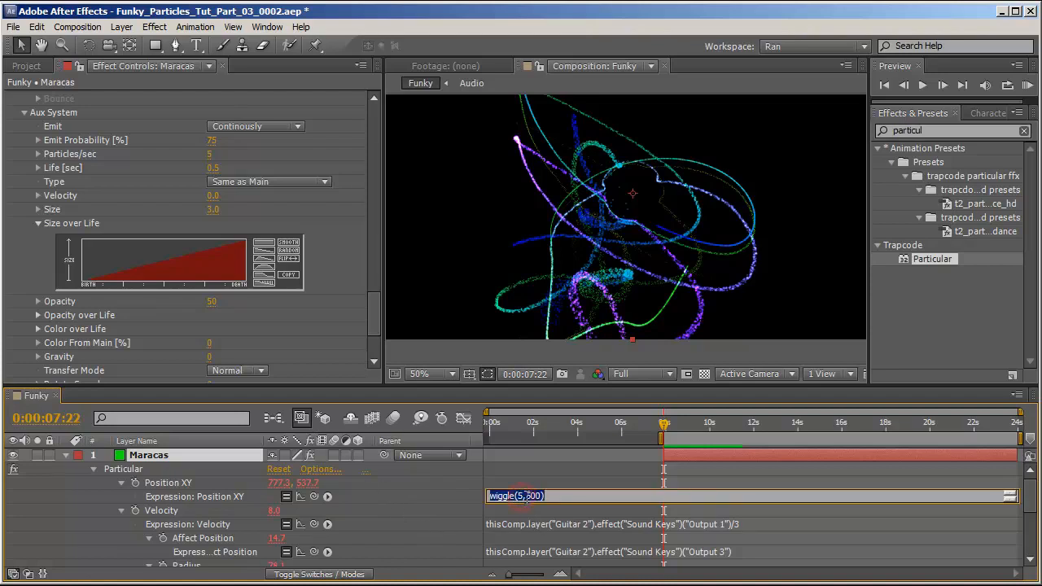
{"action": "left_click_drag", "start_coordinate": [526, 496], "coordinate": [537, 499]}
{"action": "left_click_drag", "start_coordinate": [314, 496], "coordinate": [179, 549]}
Multiply the wiggle amplitude by 4 and close the Position XY expression's parenthesis.
{"action": "left_click", "coordinate": [701, 431]}
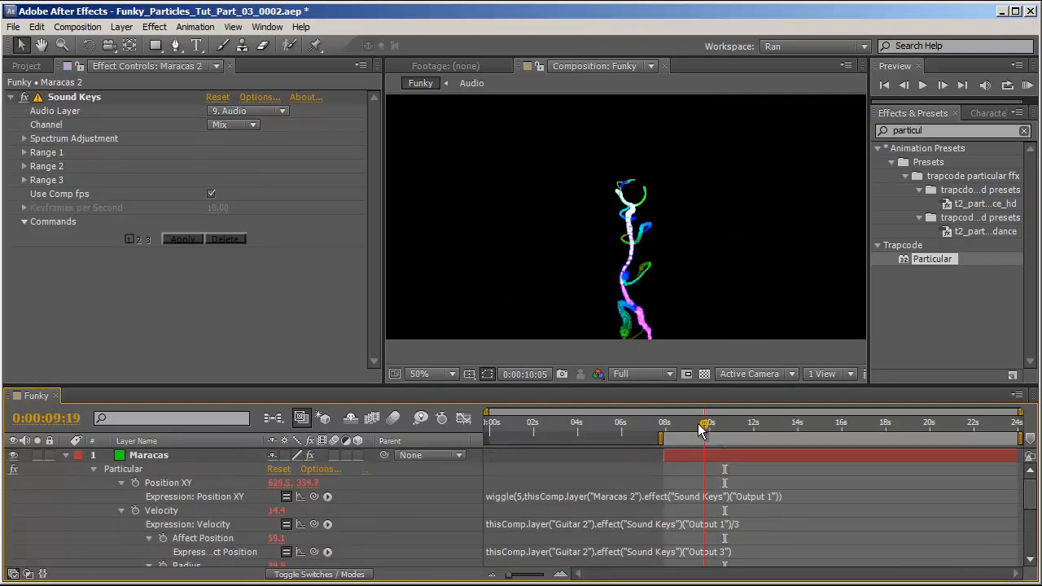
{"action": "mouse_move", "coordinate": [699, 425]}
{"action": "left_mouse_down"}
{"action": "mouse_move", "coordinate": [675, 424]}
{"action": "mouse_move", "coordinate": [711, 429]}
{"action": "left_mouse_up"}
{"action": "left_click", "coordinate": [770, 496]}
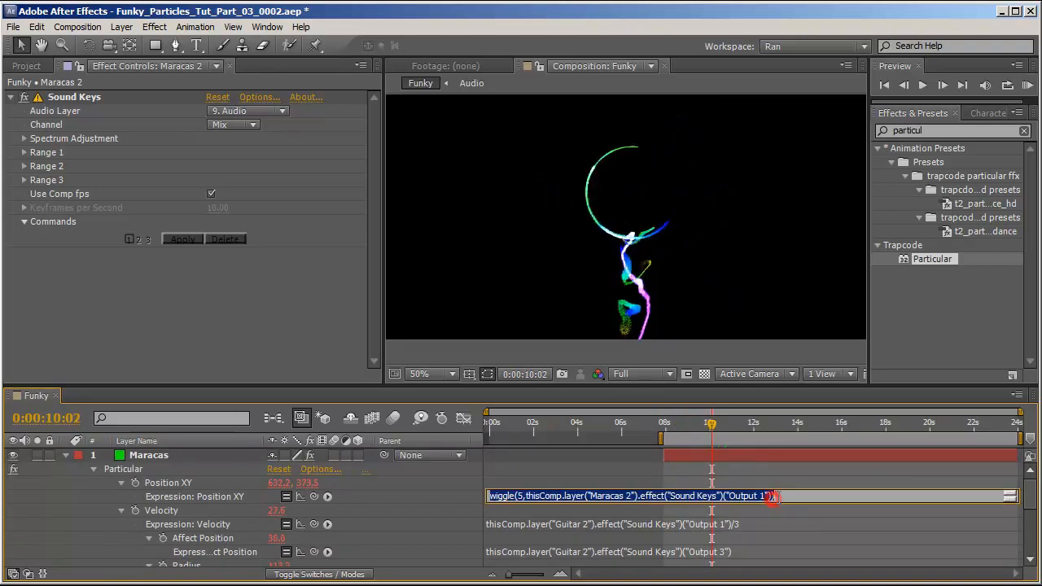
{"action": "left_click", "coordinate": [770, 497]}
{"action": "type", "text": ")"}
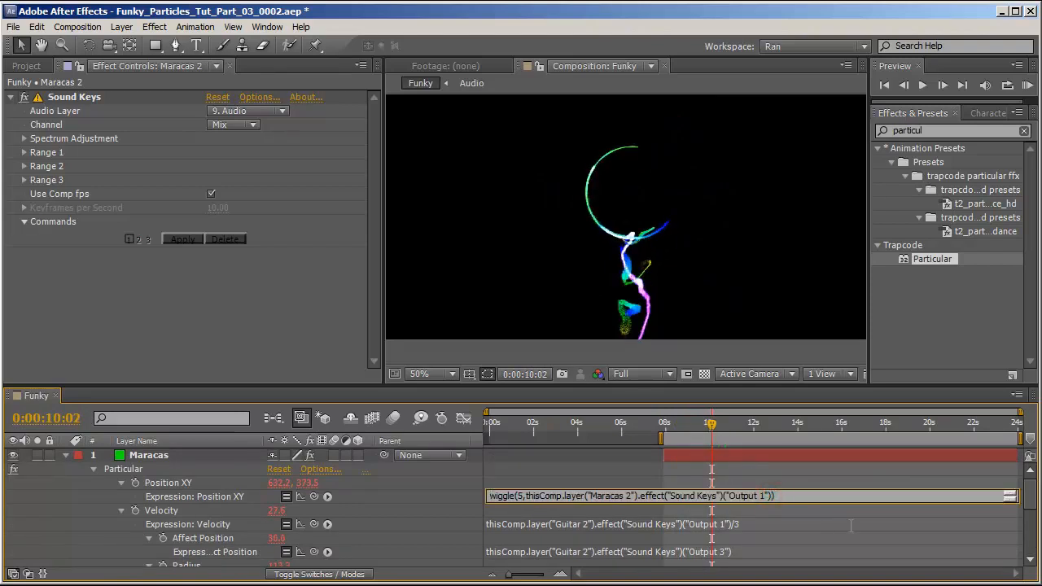
{"action": "type", "text": "*4"}
{"action": "left_click", "coordinate": [706, 426]}
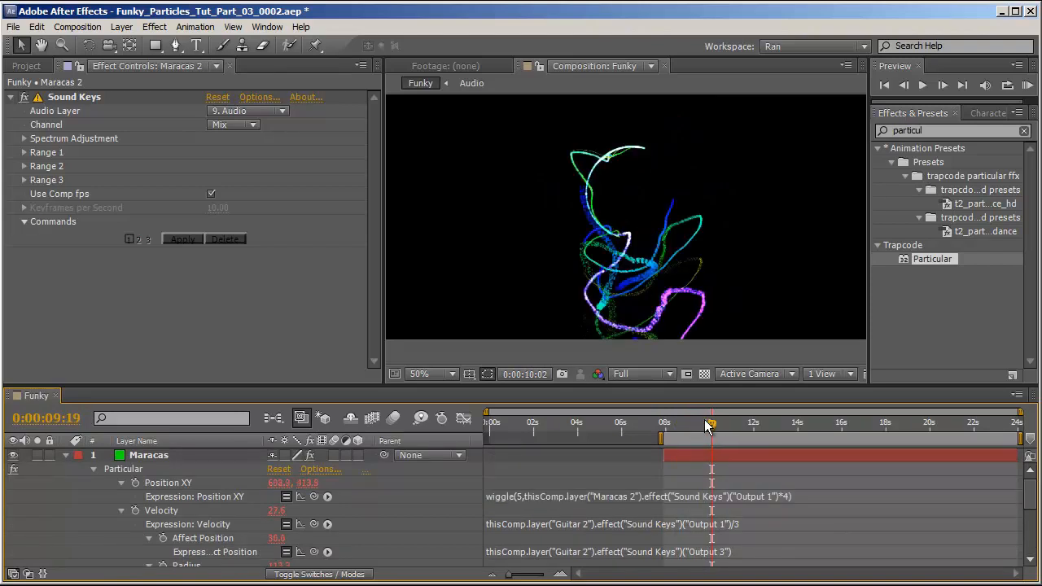
Set the Physics gravity to 20.
{"action": "left_click_drag", "start_coordinate": [706, 426], "coordinate": [741, 428]}
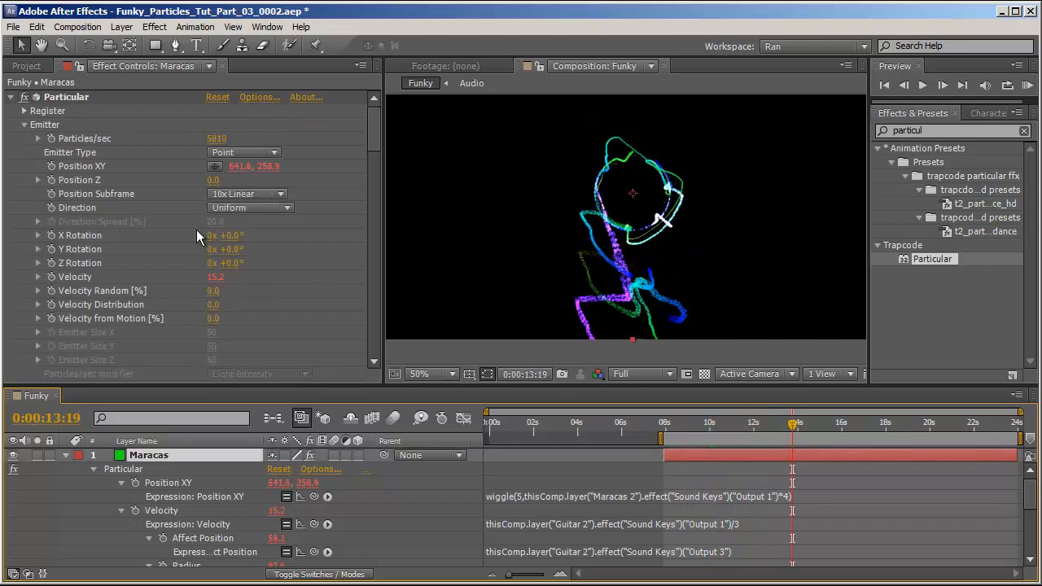
{"action": "scroll", "coordinate": [242, 232], "scroll_direction": "down", "scroll_amount": 3}
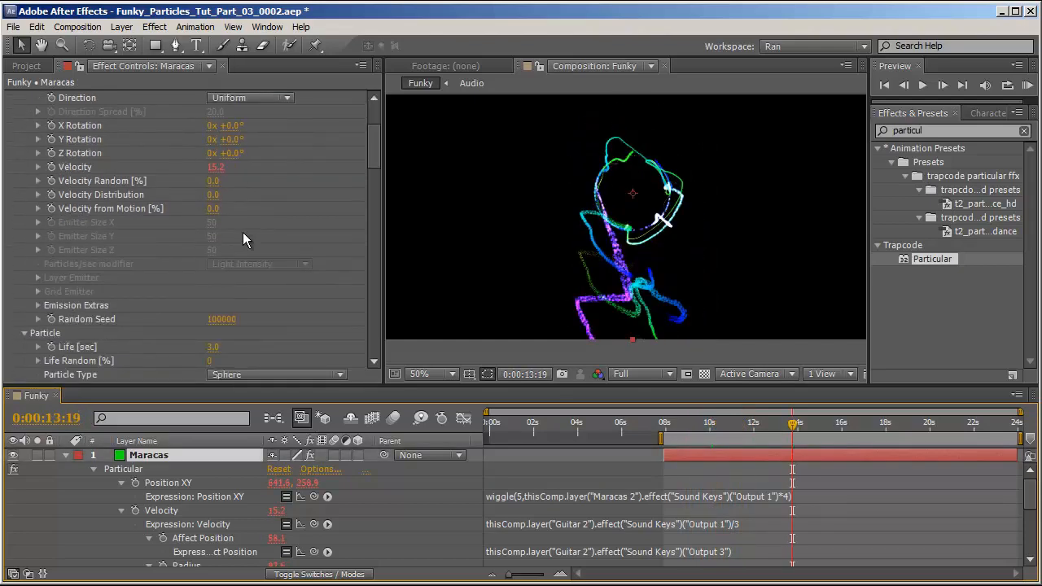
{"action": "scroll", "coordinate": [243, 232], "scroll_direction": "down", "scroll_amount": 10}
{"action": "left_click", "coordinate": [220, 254]}
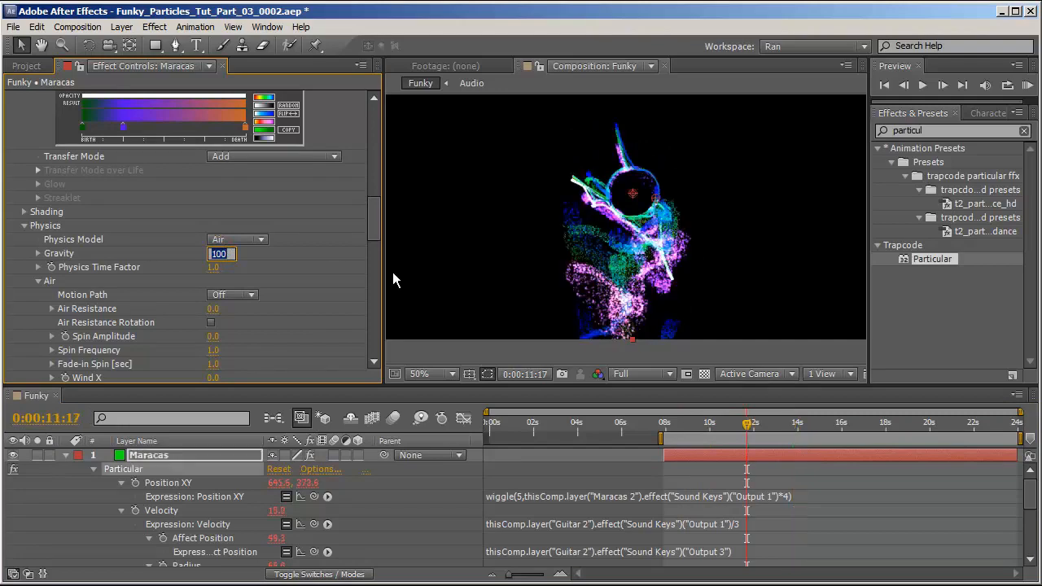
{"action": "key", "text": "Return"}
Remove the division by 3 from the Velocity expression.
{"action": "left_click_drag", "start_coordinate": [693, 427], "coordinate": [822, 449]}
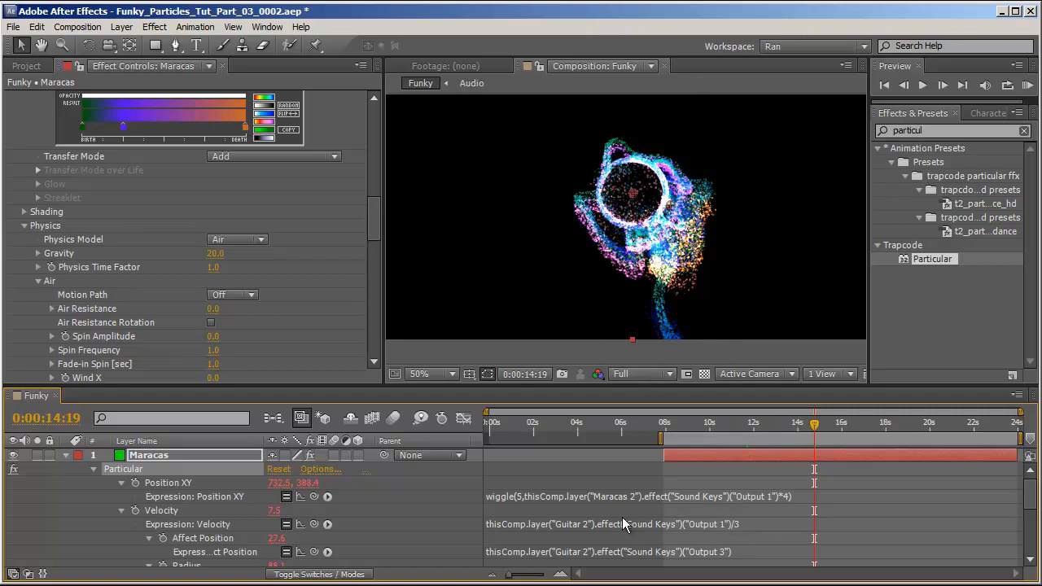
{"action": "left_click", "coordinate": [754, 526]}
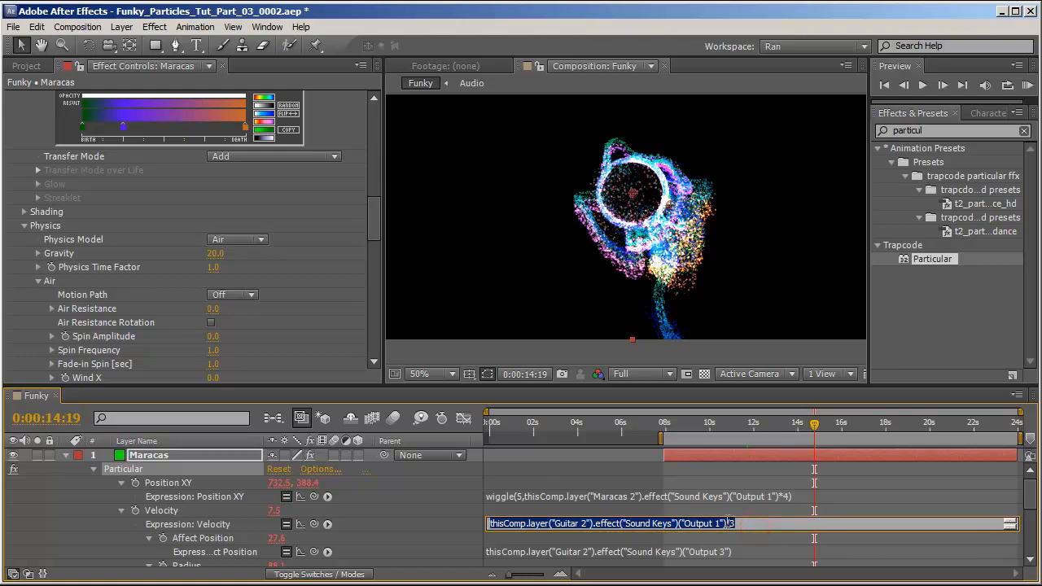
{"action": "left_click_drag", "start_coordinate": [724, 524], "coordinate": [738, 523]}
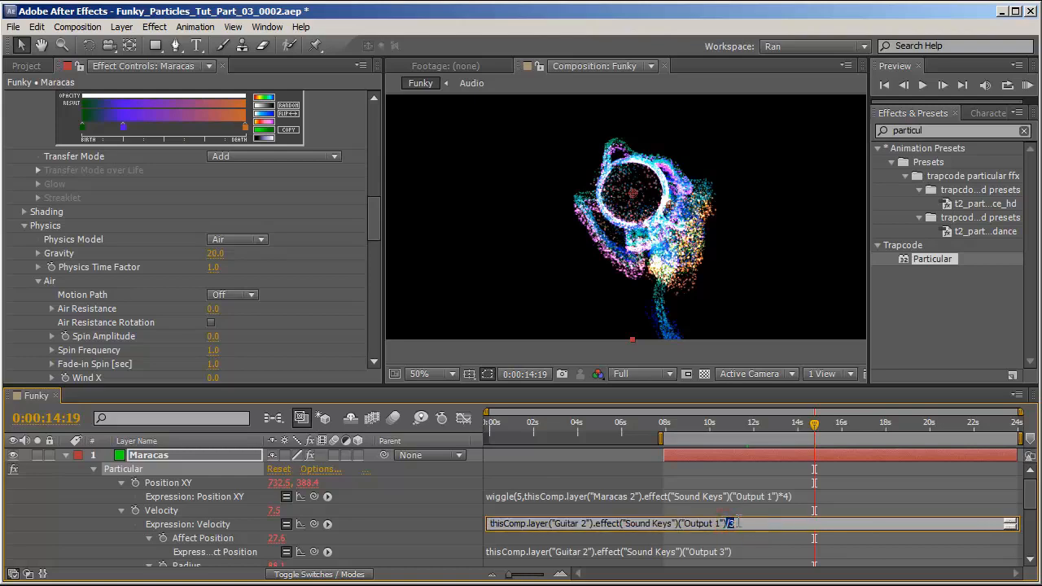
{"action": "type", "text": "*3"}
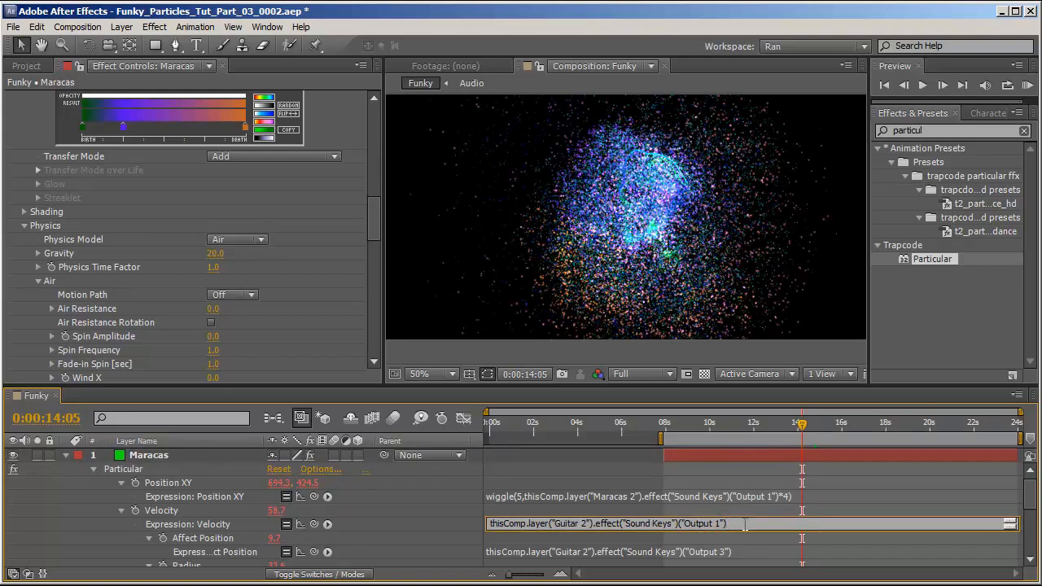
{"action": "left_click", "coordinate": [427, 496]}
Set the emitter's Particles/sec to 4000.
{"action": "left_click_drag", "start_coordinate": [698, 422], "coordinate": [802, 432]}
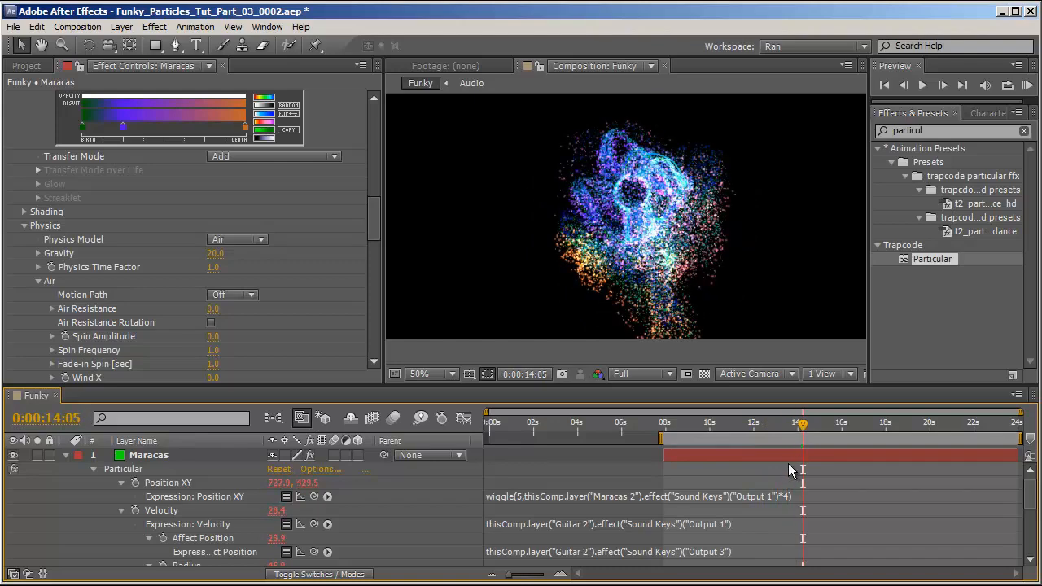
{"action": "left_click_drag", "start_coordinate": [744, 422], "coordinate": [704, 428]}
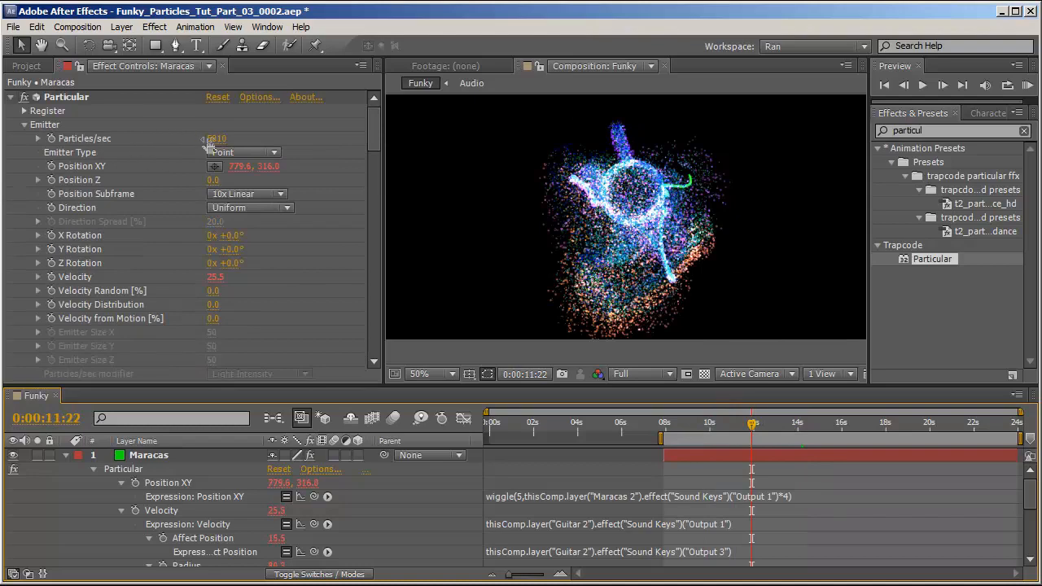
{"action": "left_click", "coordinate": [208, 140]}
{"action": "type", "text": "4000"}
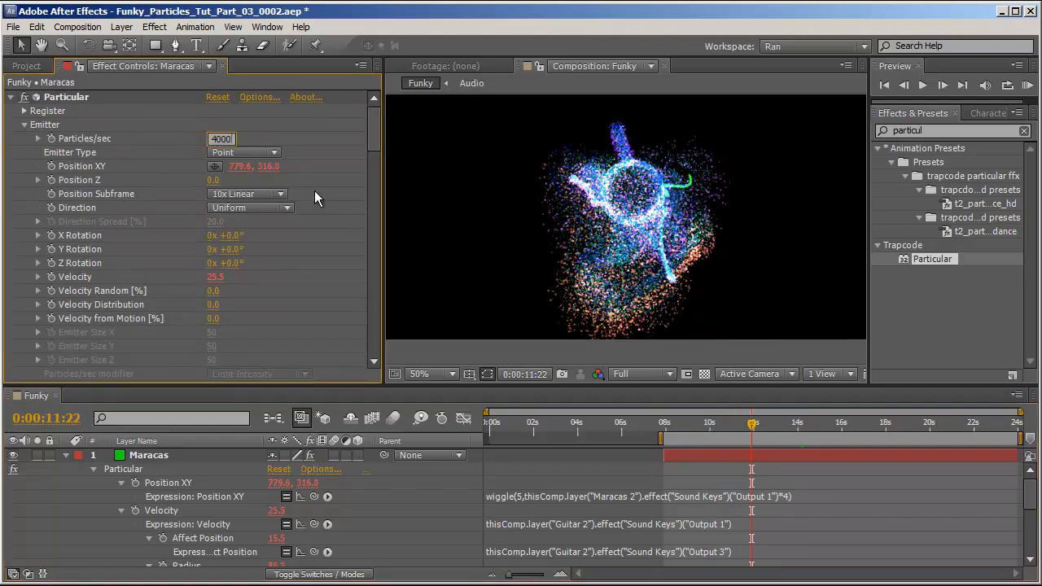
{"action": "key", "text": "Return"}
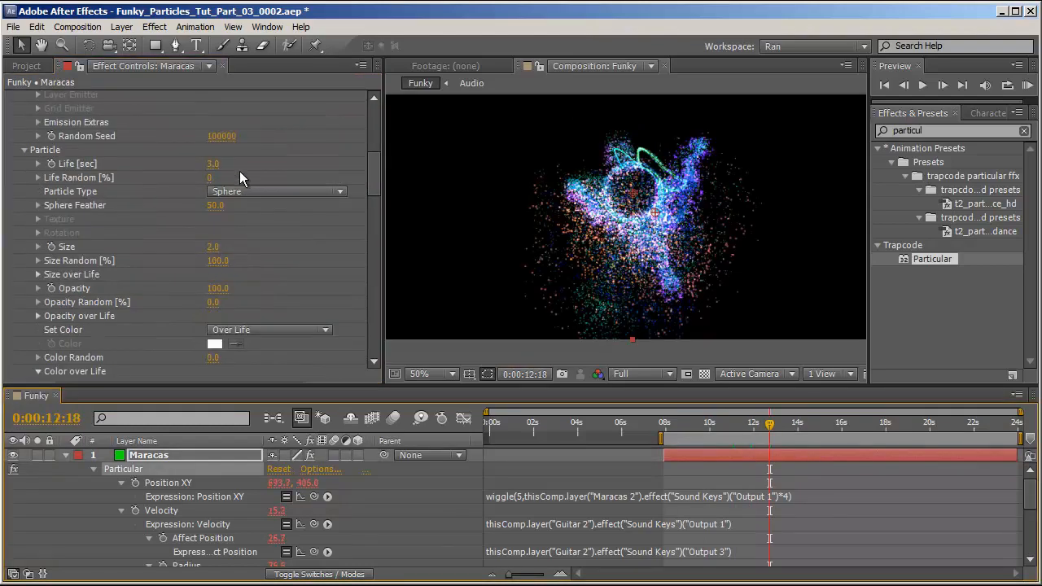
Set the Physics gravity to -20.
{"action": "scroll", "coordinate": [239, 172], "scroll_direction": "down", "scroll_amount": 4}
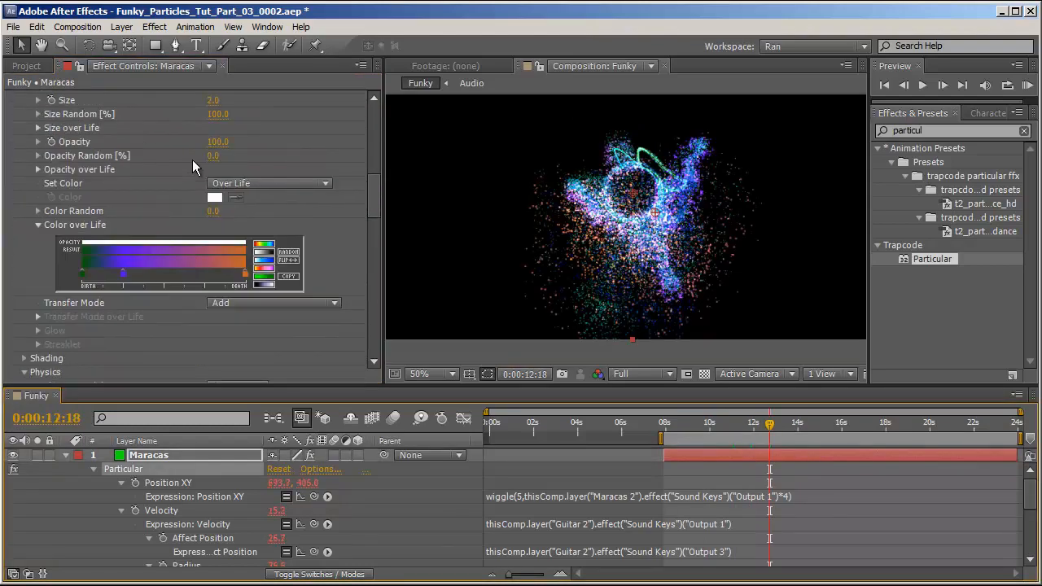
{"action": "scroll", "coordinate": [192, 159], "scroll_direction": "up", "scroll_amount": 2}
{"action": "scroll", "coordinate": [157, 269], "scroll_direction": "down", "scroll_amount": 5}
{"action": "left_click", "coordinate": [222, 288]}
{"action": "type", "text": "-5"}
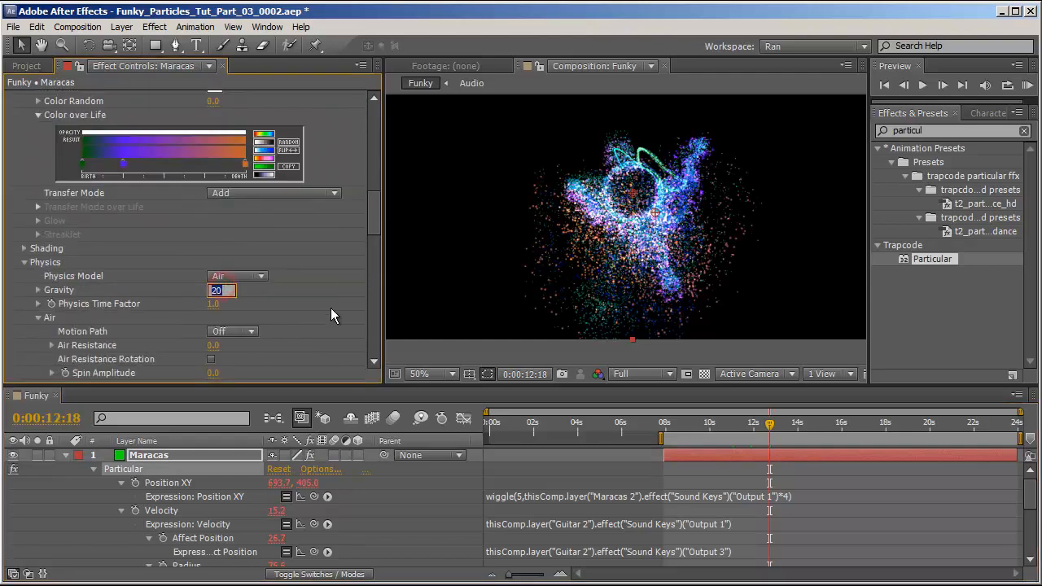
{"action": "key", "text": "Return"}
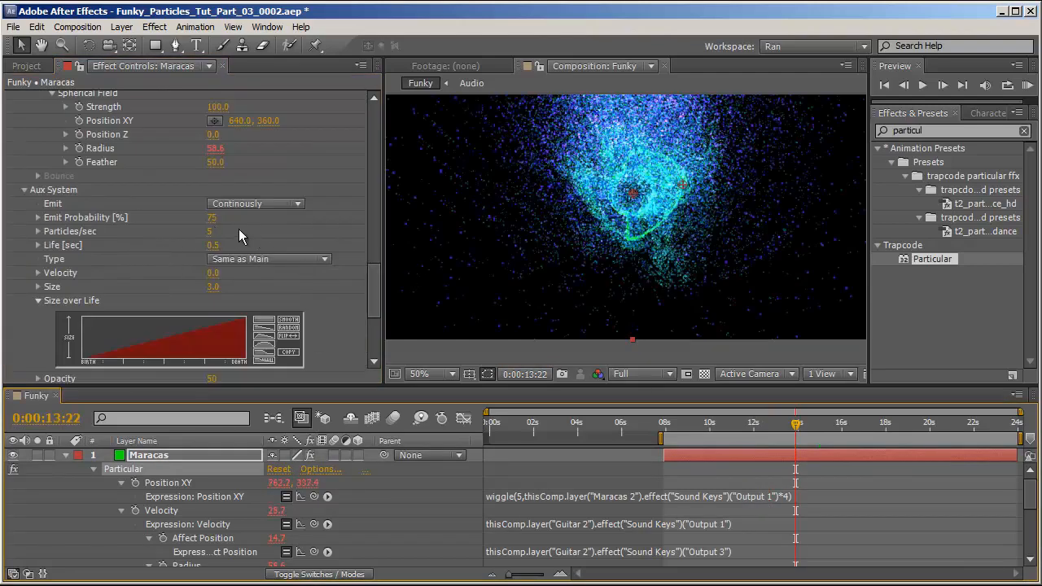
Set the Aux System emit probability to 25%.
{"action": "left_click", "coordinate": [214, 220]}
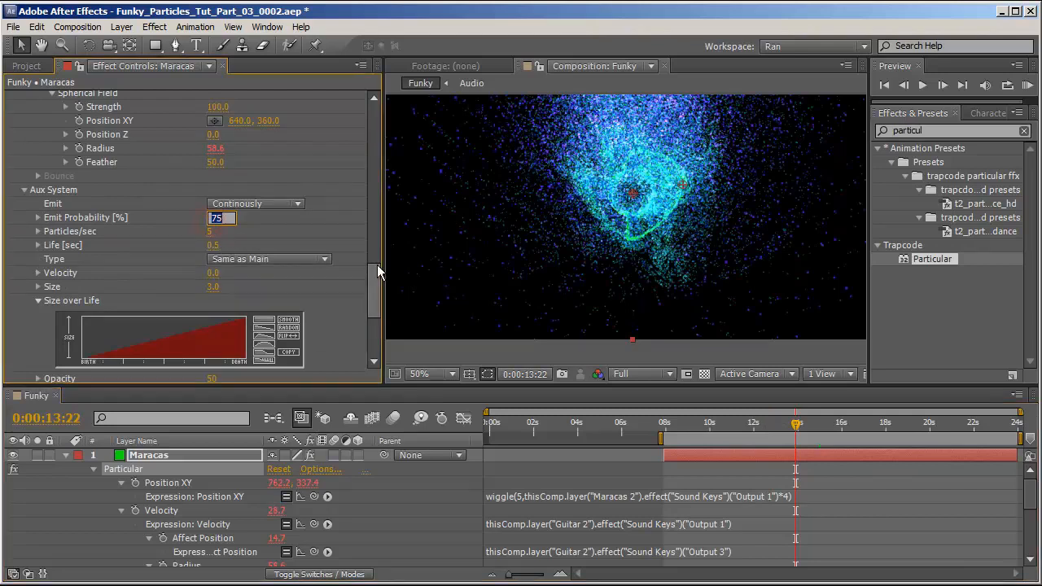
{"action": "type", "text": "25"}
{"action": "key", "text": "Tab"}
{"action": "key", "text": "Return"}
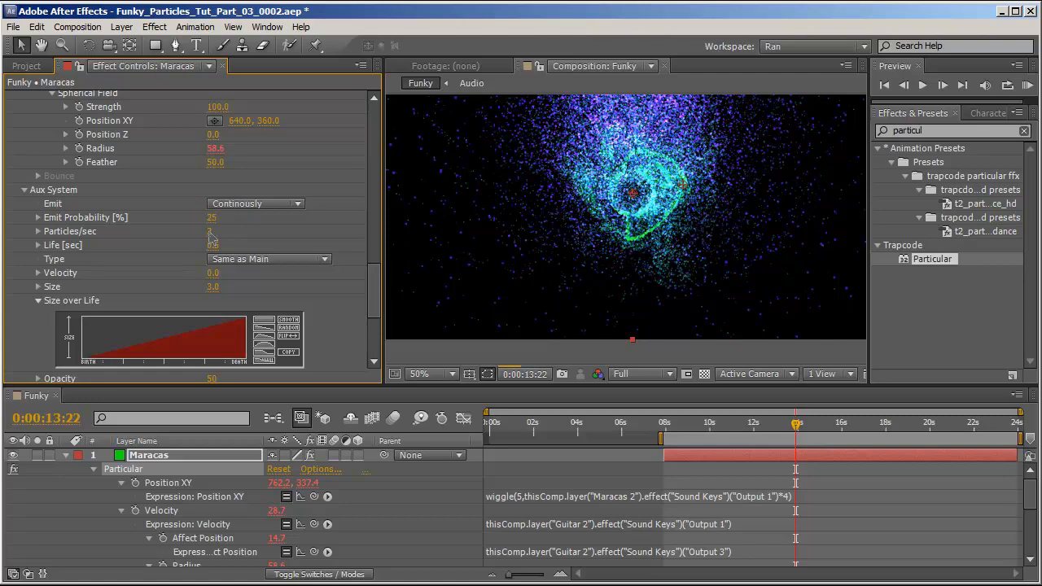
{"action": "left_click", "coordinate": [211, 232]}
{"action": "key", "text": "Return"}
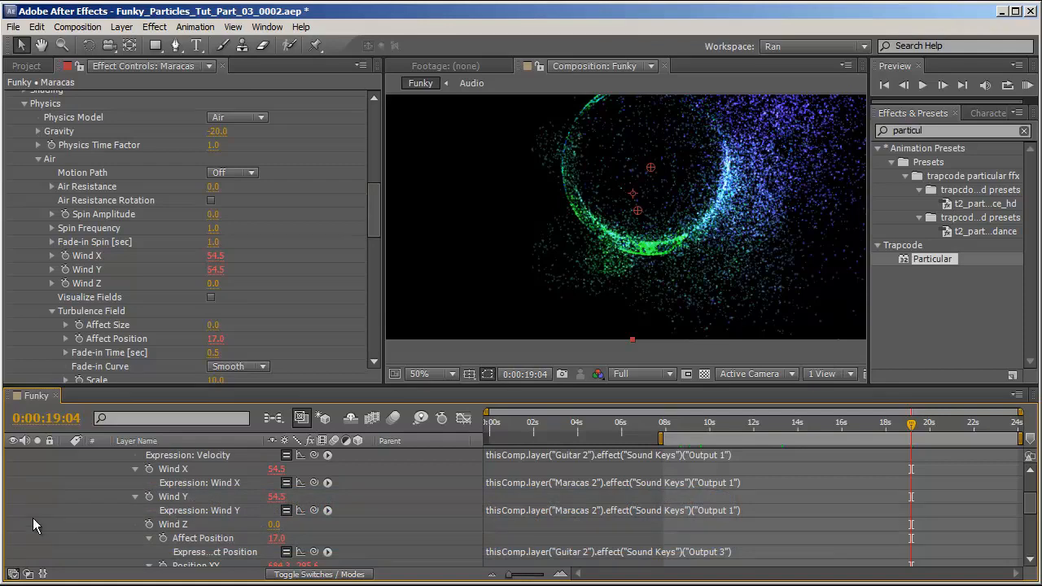
Collapse the Maracas layer's properties and hide the layer.
{"action": "left_click", "coordinate": [78, 506]}
{"action": "left_click_drag", "start_coordinate": [715, 426], "coordinate": [829, 425]}
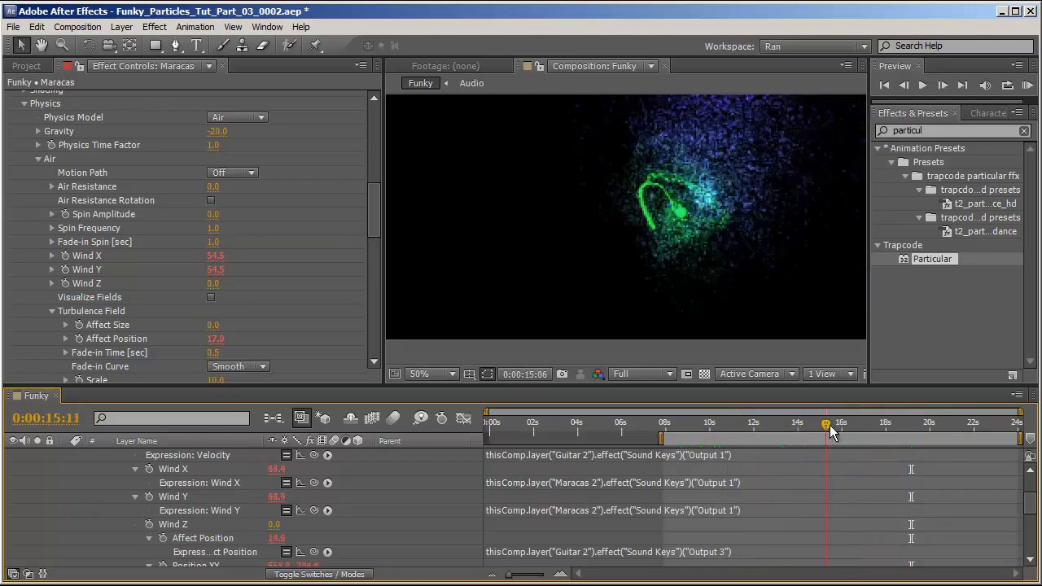
{"action": "key", "text": "u"}
{"action": "left_click", "coordinate": [13, 456]}
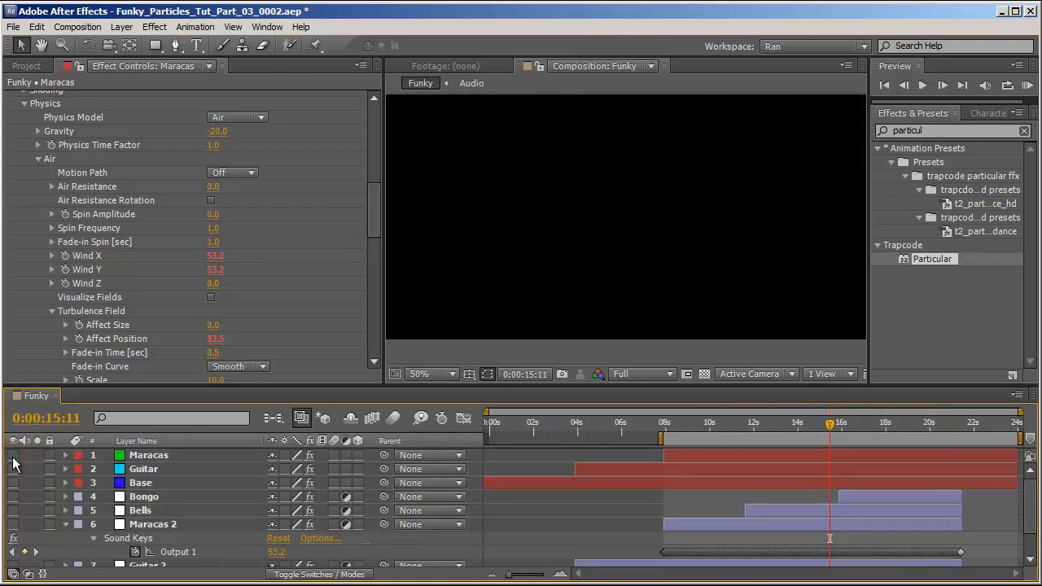
Create a new yellow solid layer in the composition.
{"action": "key", "text": "ctrl+y"}
{"action": "left_click", "coordinate": [53, 358]}
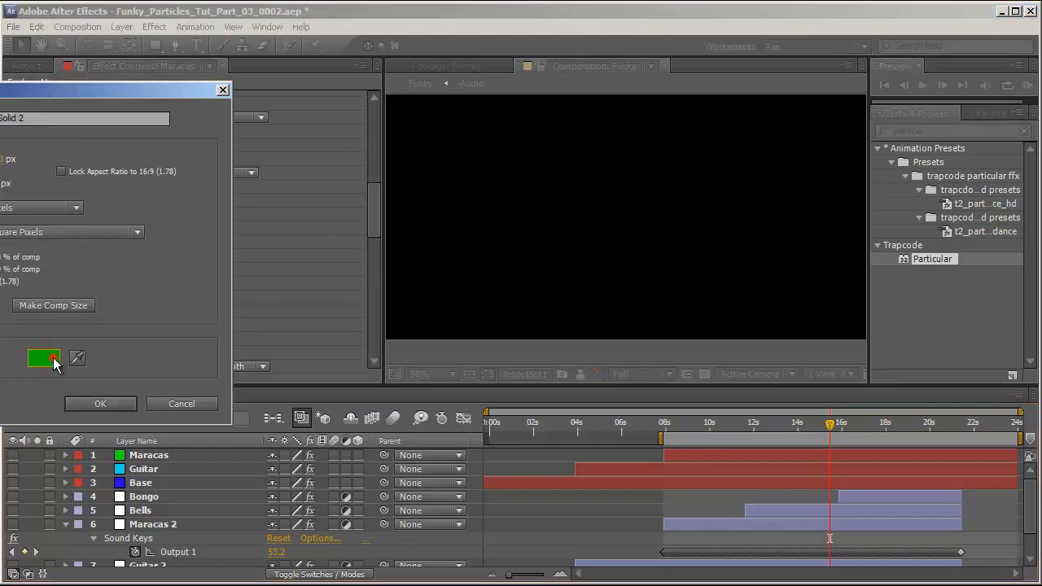
{"action": "left_click", "coordinate": [621, 559]}
{"action": "left_click", "coordinate": [750, 389]}
{"action": "key", "text": "Return"}
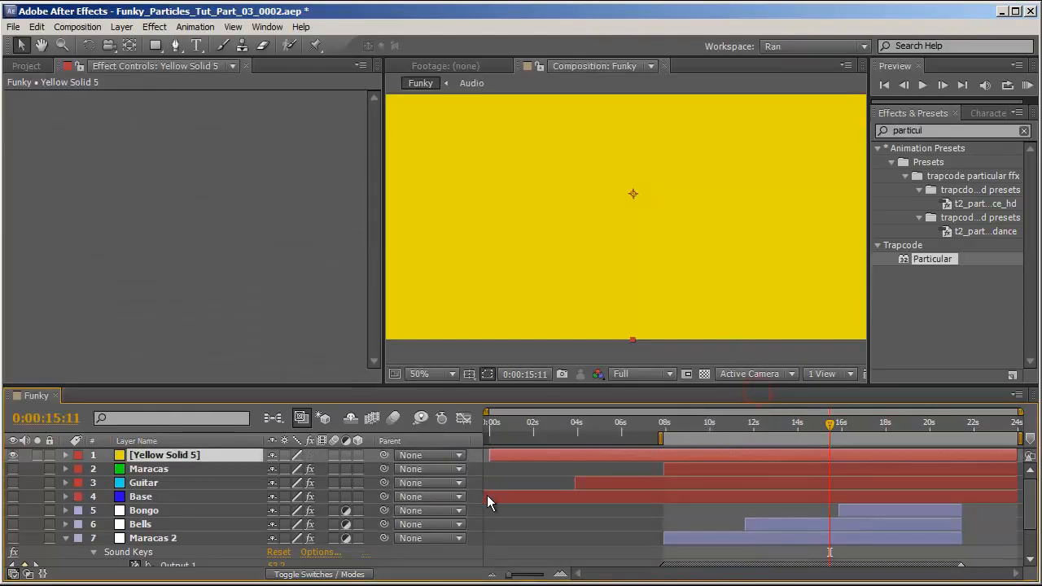
Apply the Particular effect to the new solid and rename the layer Bells.
{"action": "double_click", "coordinate": [949, 257]}
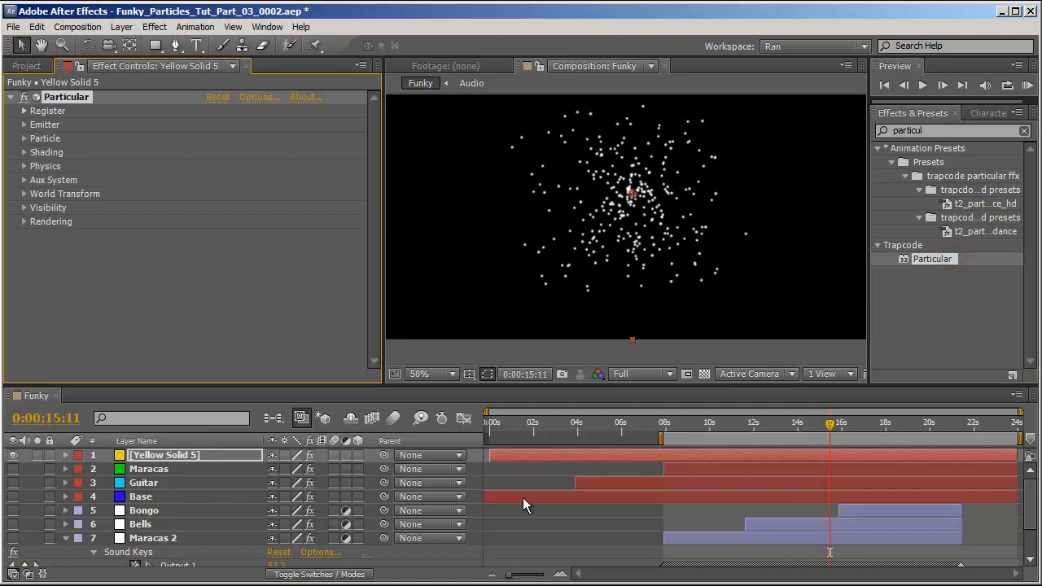
{"action": "left_click", "coordinate": [175, 455]}
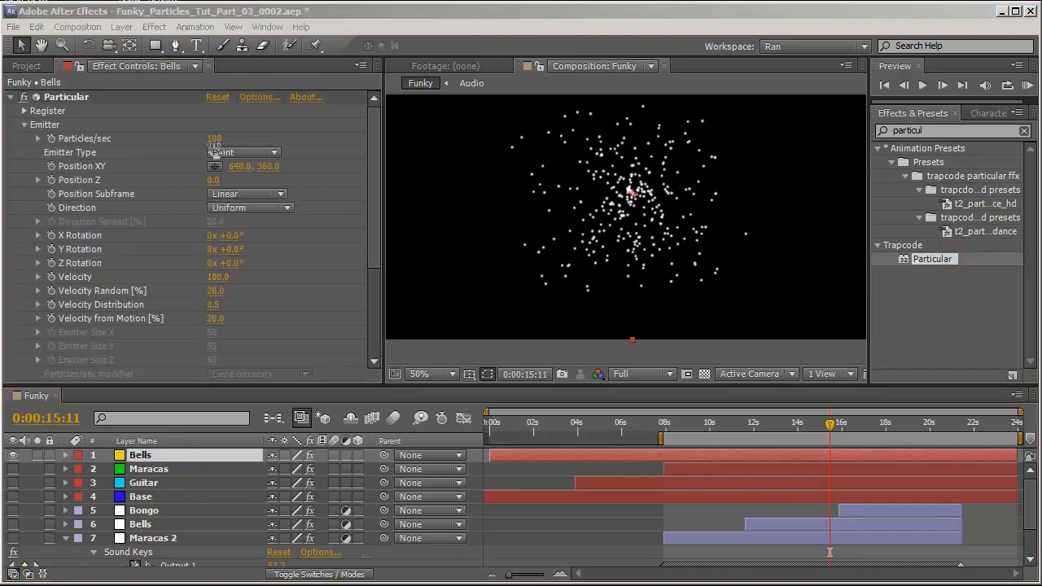
Set the emitter's Particles/sec to 2000.
{"action": "left_click", "coordinate": [214, 140]}
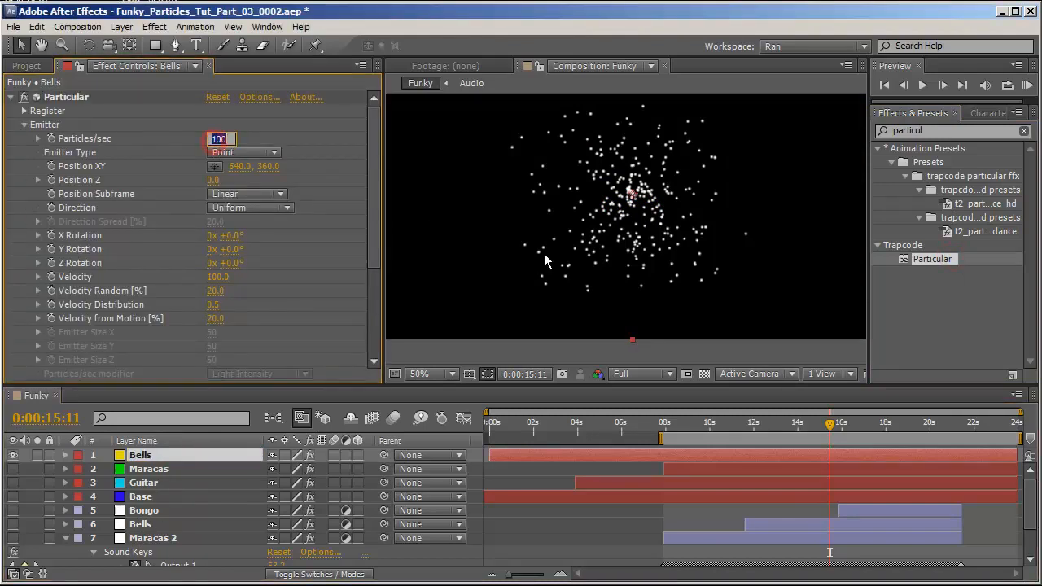
{"action": "type", "text": "2000"}
{"action": "key", "text": "Return"}
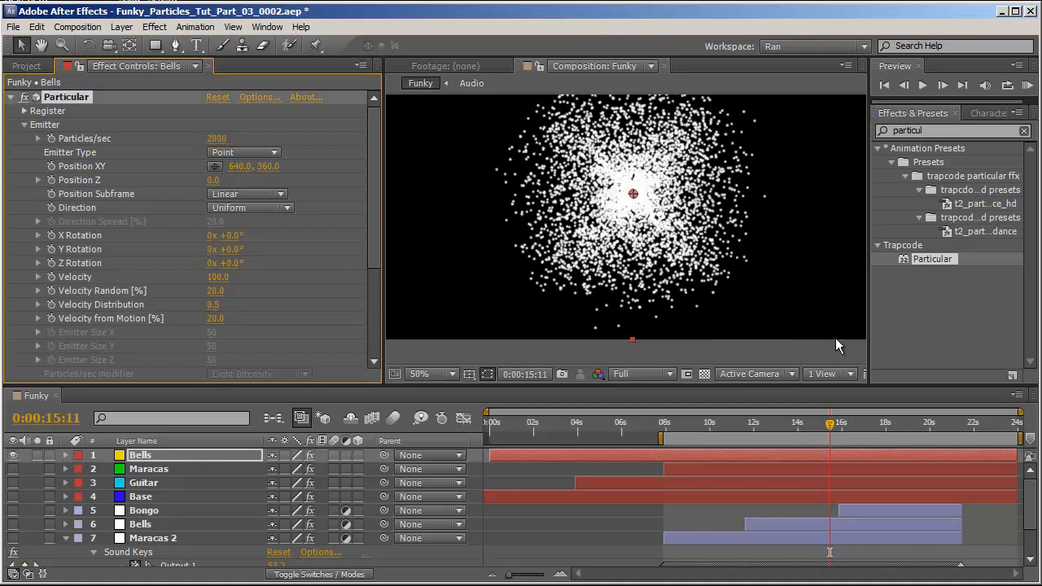
Add a wiggle(3,500) expression to the emitter's Position XY.
{"action": "left_click", "coordinate": [51, 166], "text": "alt"}
{"action": "type", "text": "wiggle(3,500"}
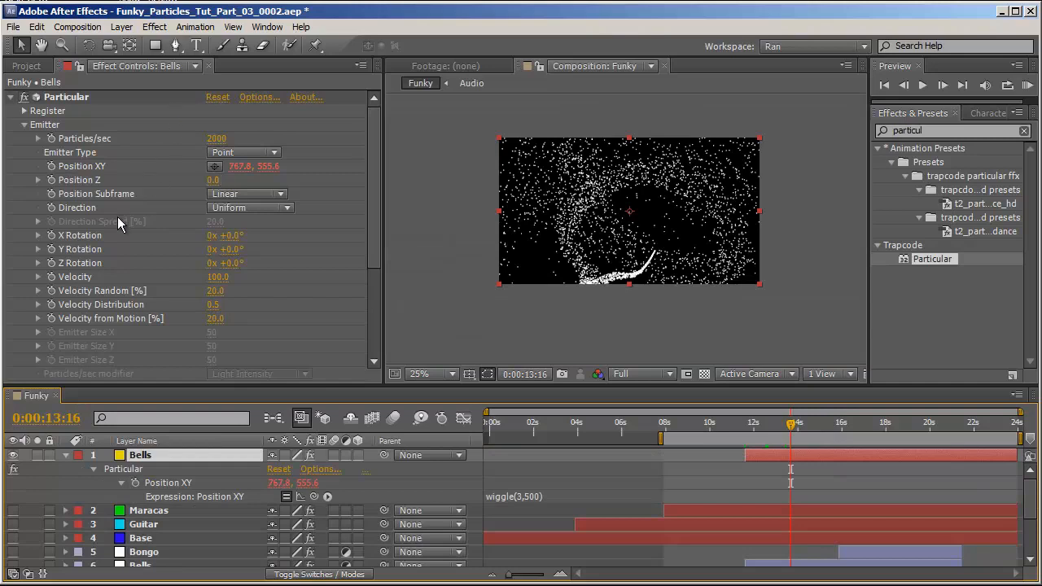
Link Position Z's expression to the first value of Position XY.
{"action": "left_click", "coordinate": [51, 180], "text": "alt"}
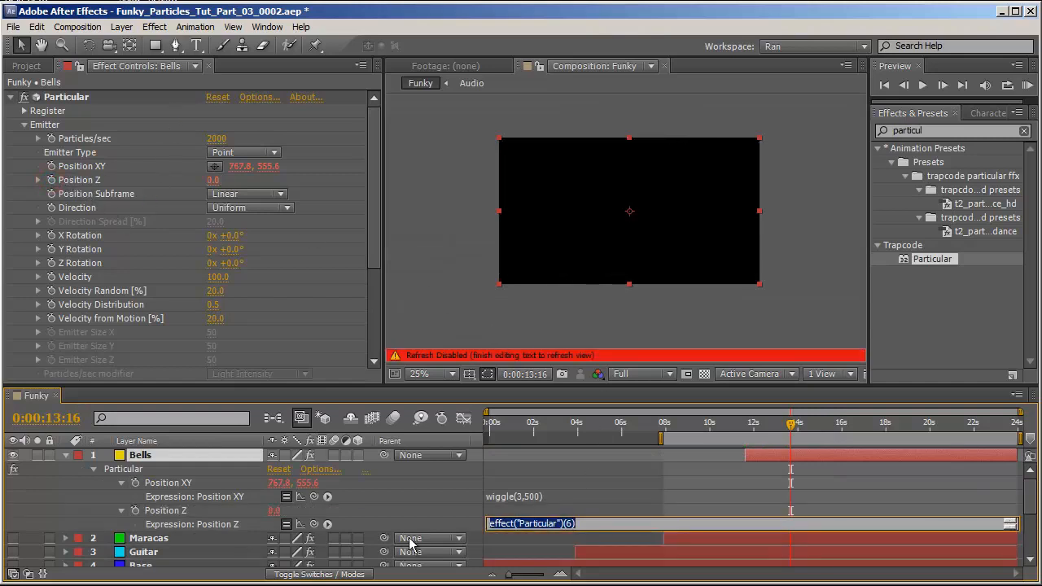
{"action": "left_click_drag", "start_coordinate": [314, 525], "coordinate": [204, 488]}
{"action": "left_click", "coordinate": [819, 558]}
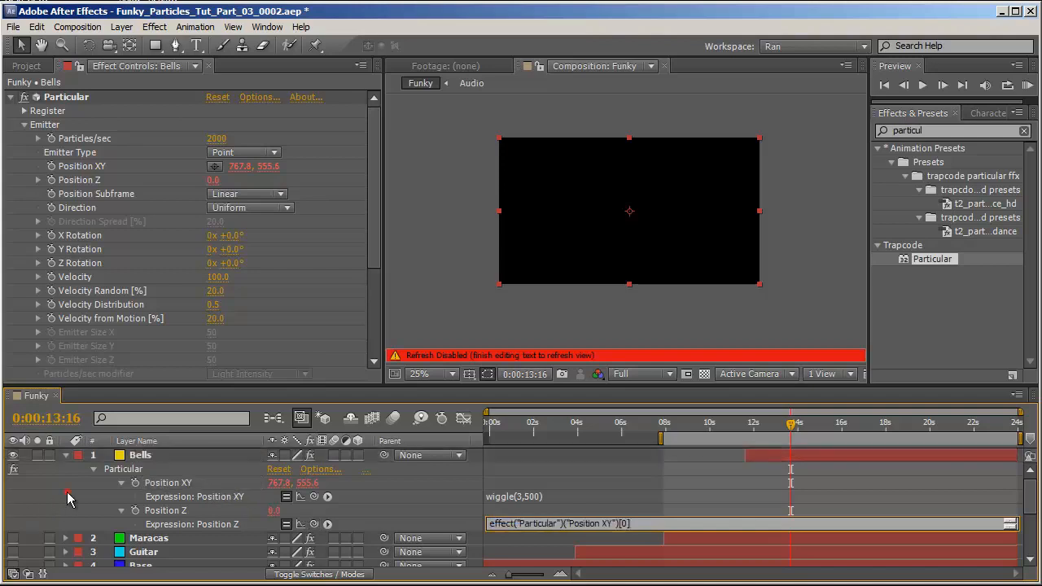
Replace Position Z's expression with wiggle(3,500).
{"action": "left_click", "coordinate": [536, 523]}
{"action": "type", "text": "wiggle(3,5"}
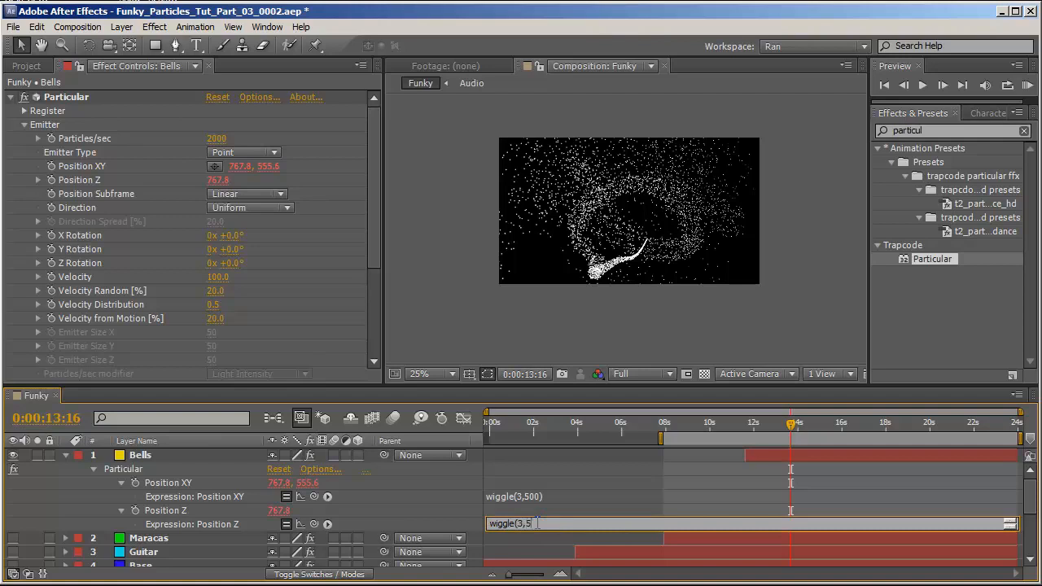
{"action": "type", "text": "00)"}
{"action": "left_click", "coordinate": [470, 487]}
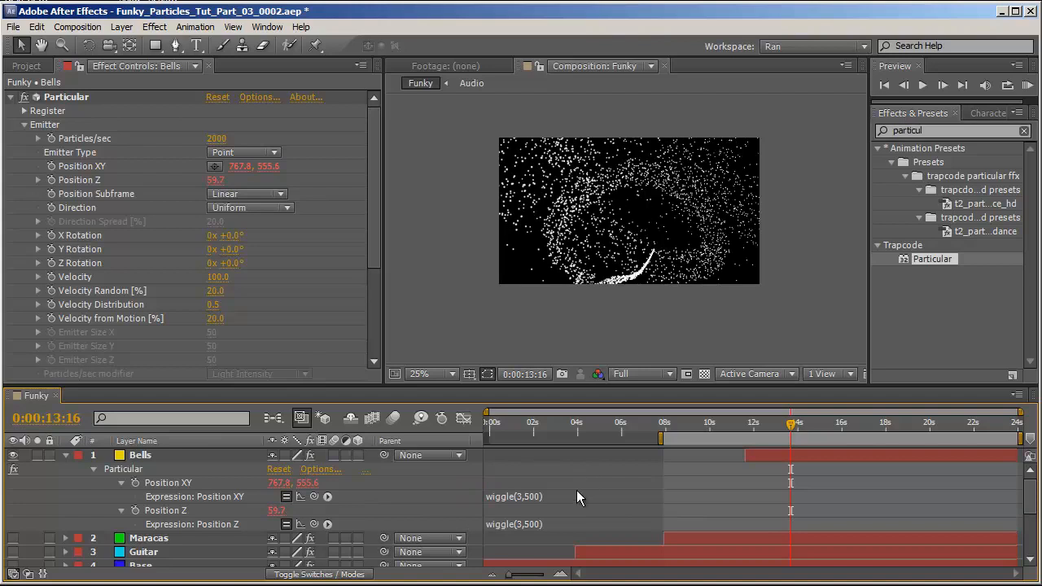
Change the wiggle frequency to 5 in both the Position XY and Position Z expressions.
{"action": "left_click", "coordinate": [546, 495]}
{"action": "left_click", "coordinate": [520, 495]}
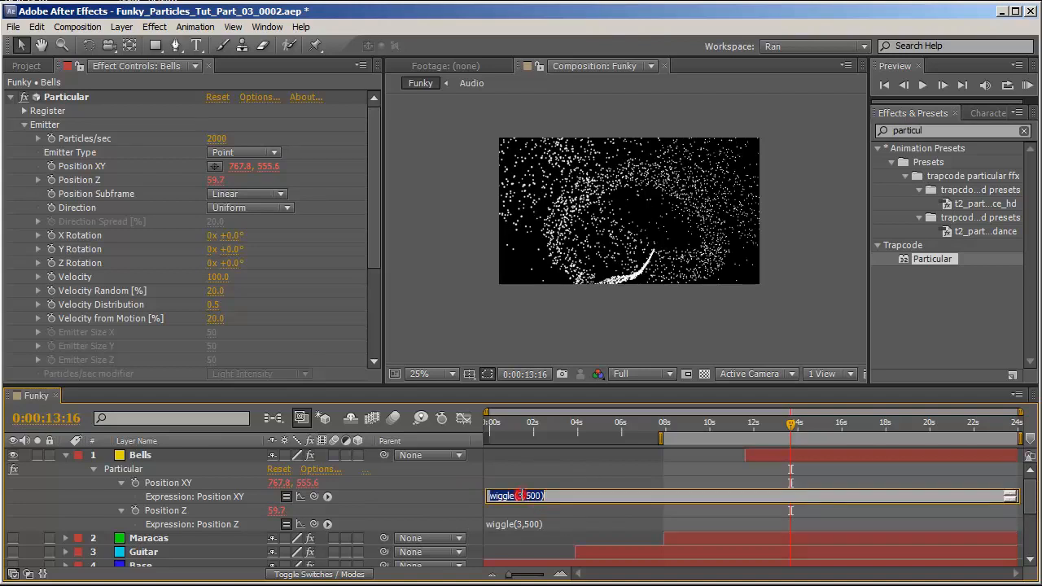
{"action": "left_click", "coordinate": [519, 496]}
{"action": "double_click", "coordinate": [519, 496]}
{"action": "left_click", "coordinate": [521, 524]}
{"action": "double_click", "coordinate": [519, 524]}
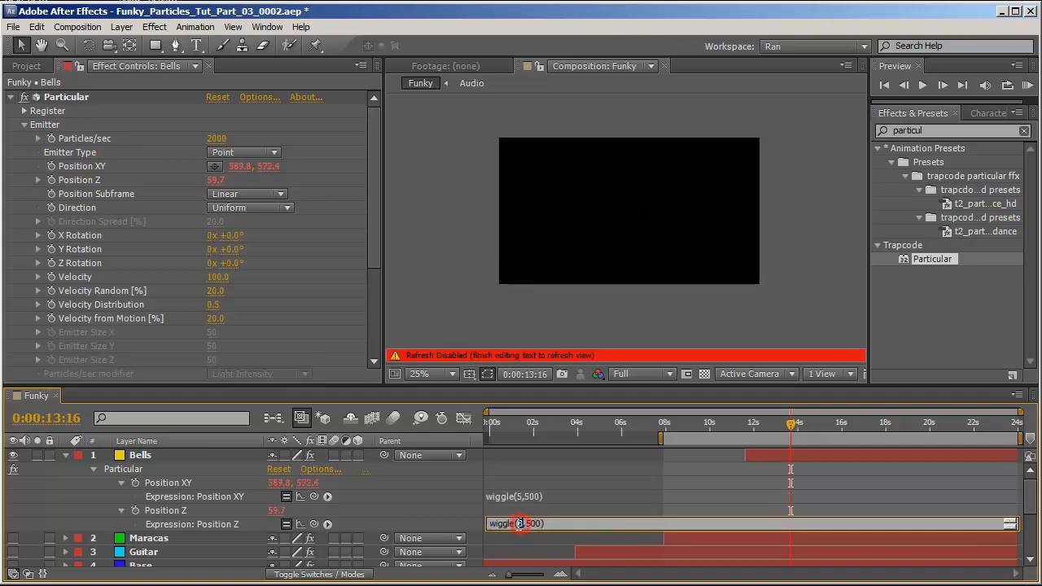
{"action": "left_click", "coordinate": [428, 516]}
Set the Position XY expression to wiggle(5,540).
{"action": "left_click", "coordinate": [529, 496]}
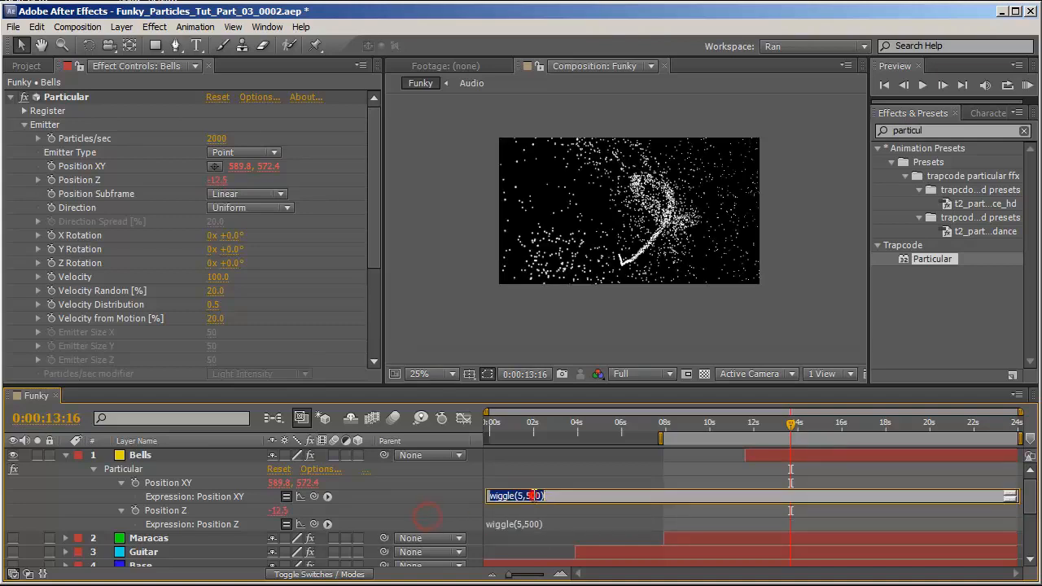
{"action": "left_click", "coordinate": [529, 496]}
{"action": "left_click_drag", "start_coordinate": [526, 495], "coordinate": [538, 495]}
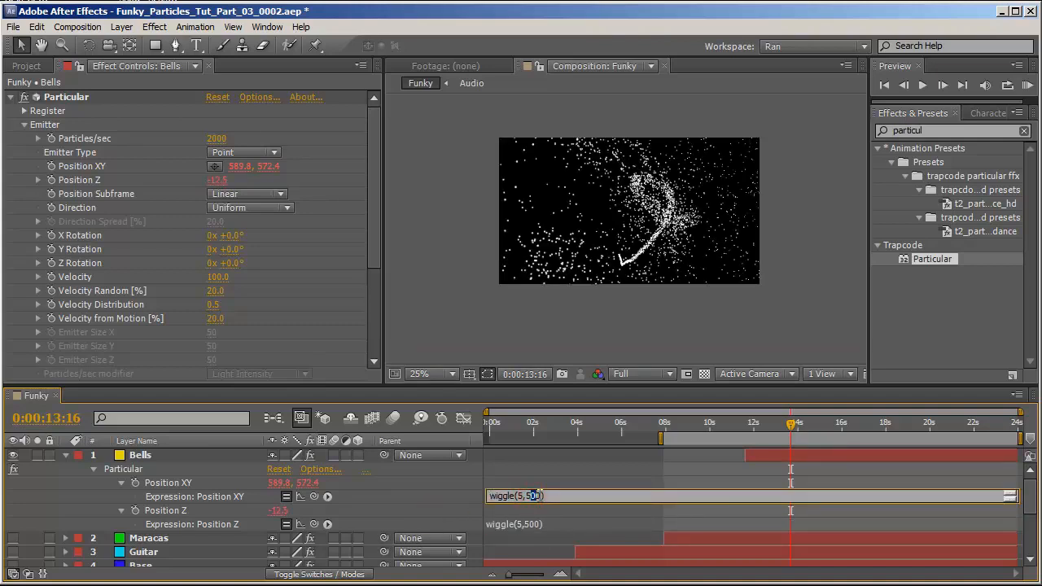
{"action": "left_click", "coordinate": [430, 499]}
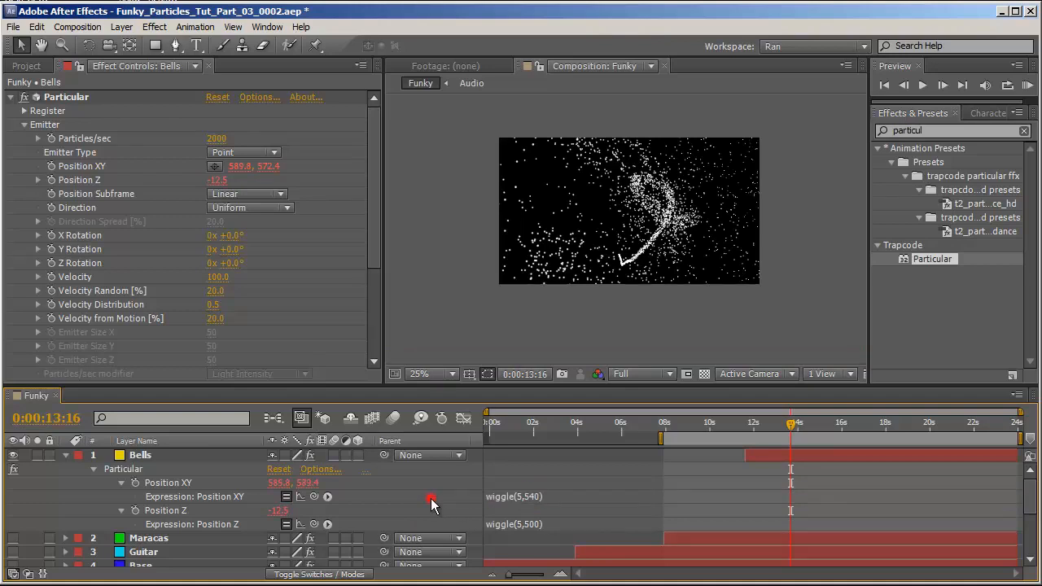
Pick-whip Position Z's expression back to the first value of Position XY.
{"action": "left_click", "coordinate": [544, 524]}
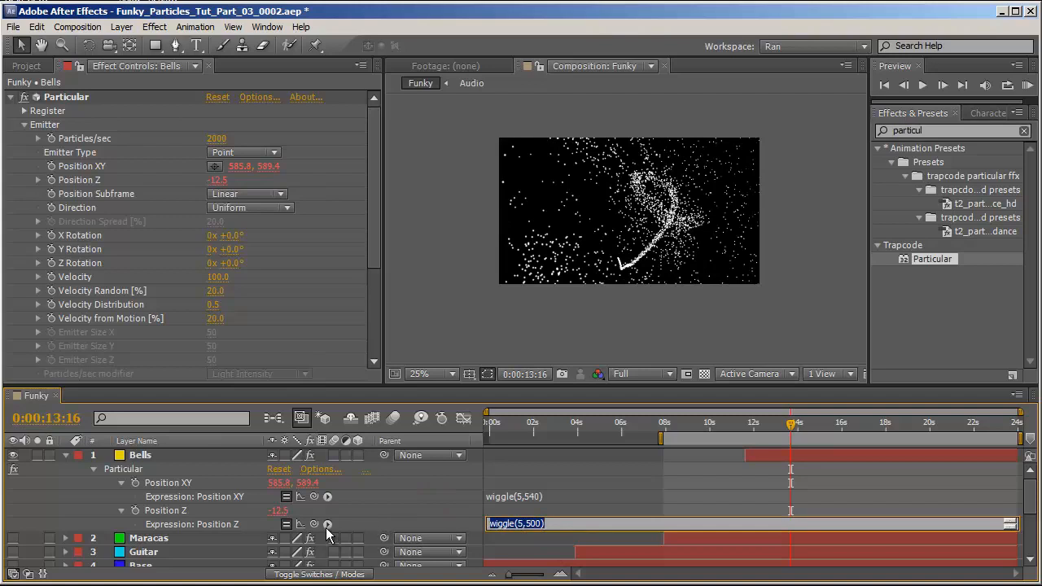
{"action": "left_click_drag", "start_coordinate": [313, 523], "coordinate": [186, 485]}
Set the Position XY expression back to wiggle(3,500).
{"action": "left_click", "coordinate": [533, 496]}
{"action": "left_click_drag", "start_coordinate": [524, 495], "coordinate": [518, 496]}
{"action": "type", "text": "3"}
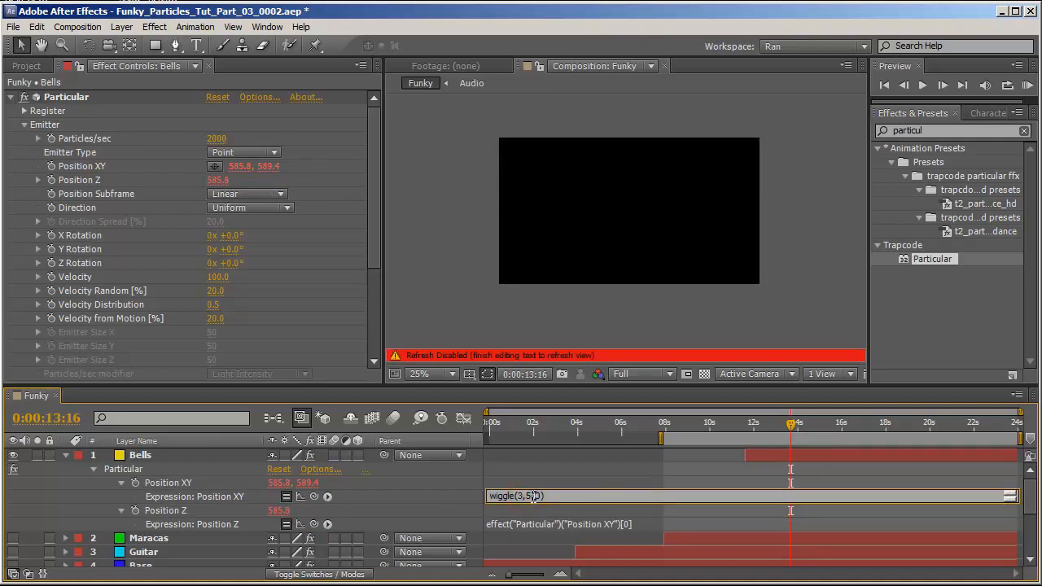
{"action": "left_click", "coordinate": [425, 497]}
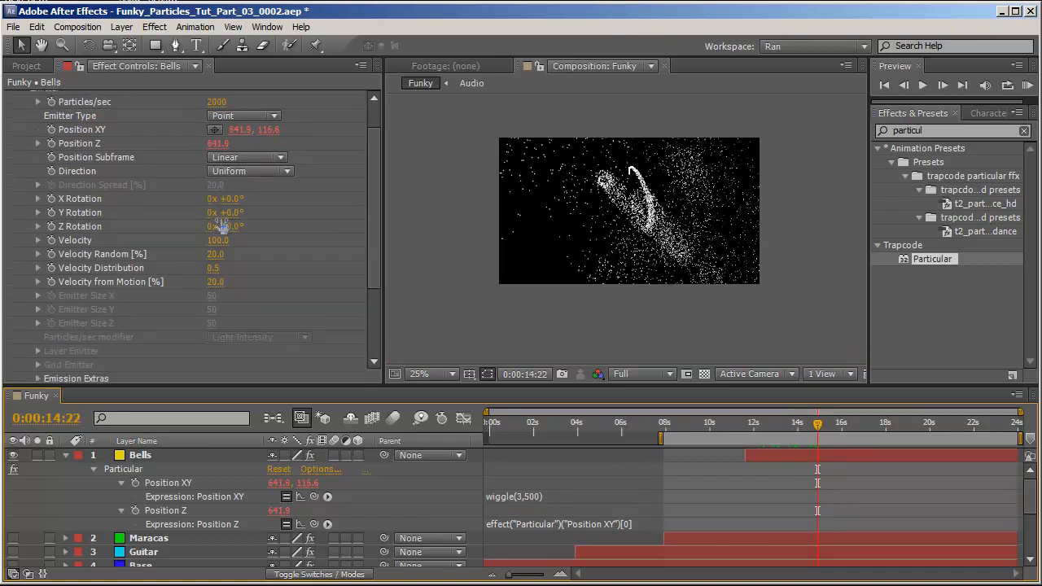
Add a time*50 expression to the emitter's X Rotation.
{"action": "left_click", "coordinate": [131, 227]}
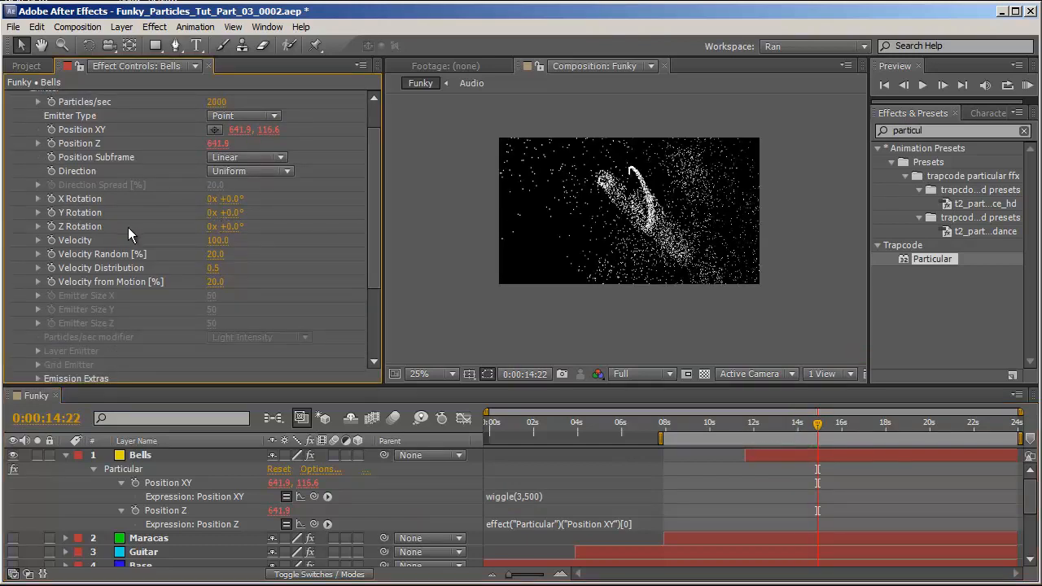
{"action": "left_click", "coordinate": [50, 200], "text": "alt"}
{"action": "type", "text": "time"}
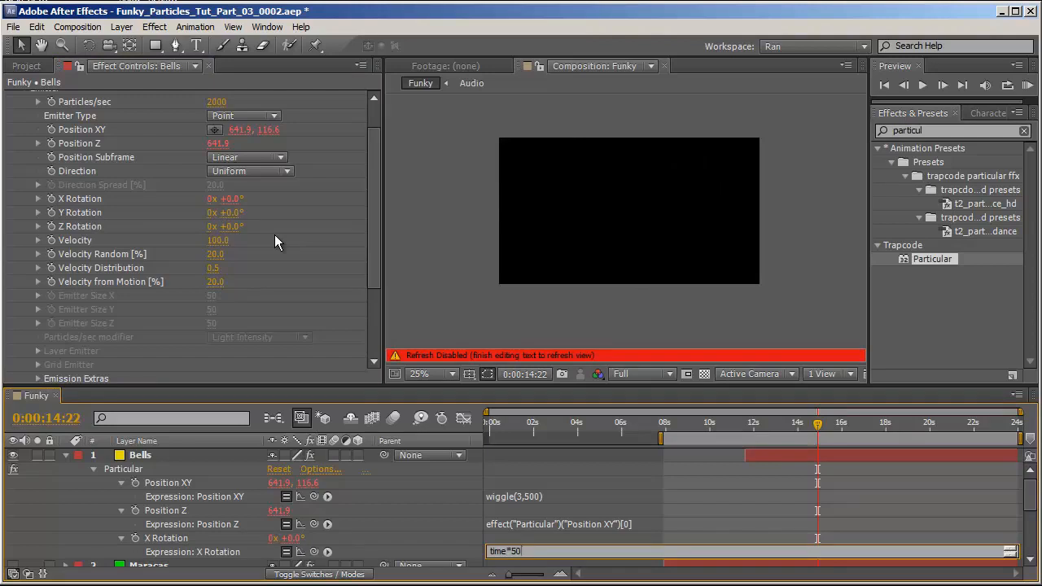
{"action": "type", "text": "*50"}
{"action": "key", "text": "KP_Enter"}
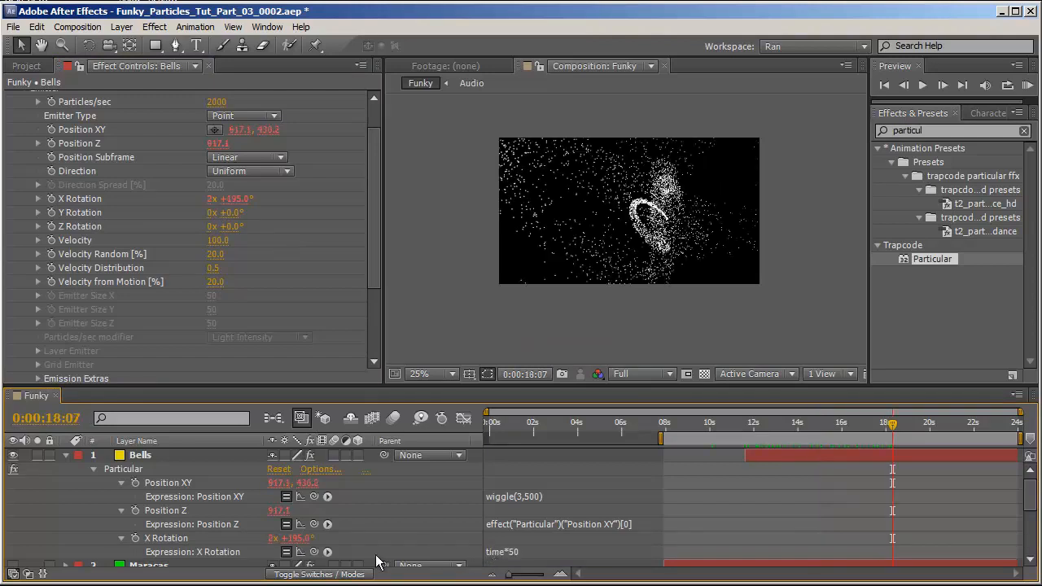
Link Z Rotation's expression to X Rotation with the pick whip.
{"action": "left_click", "coordinate": [53, 229], "text": "alt"}
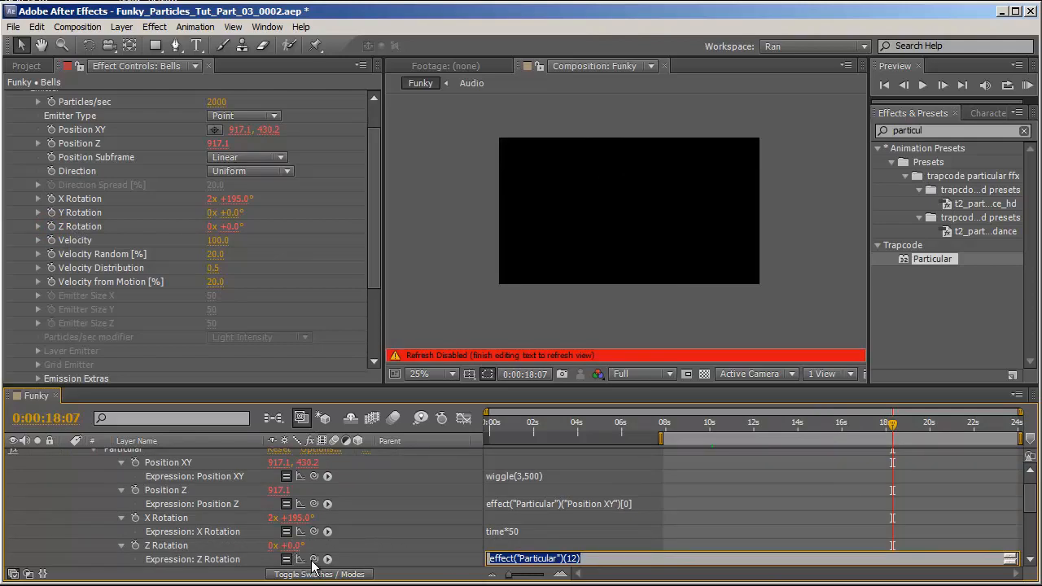
{"action": "left_click_drag", "start_coordinate": [313, 558], "coordinate": [175, 521]}
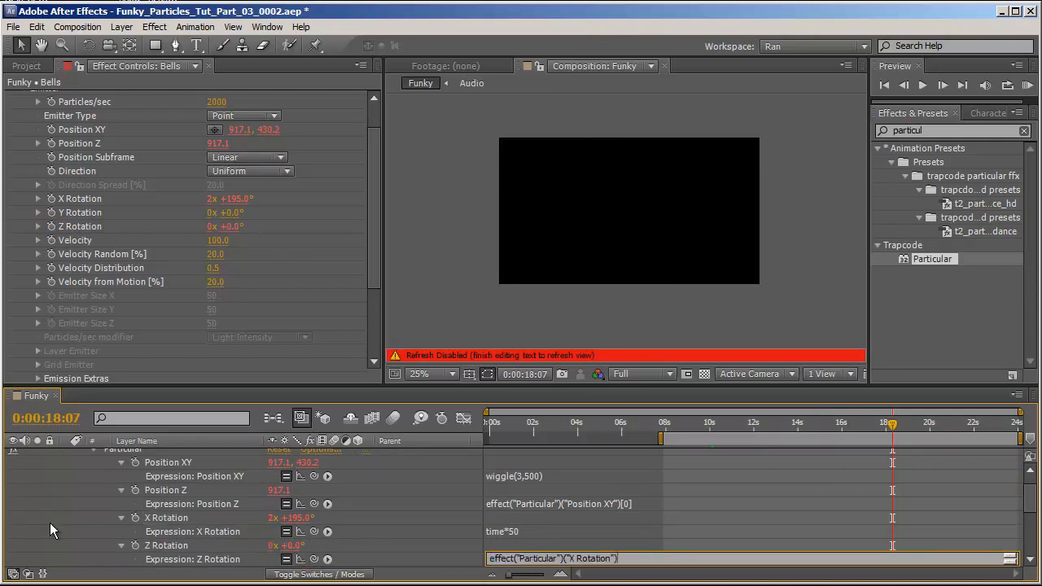
{"action": "left_click_drag", "start_coordinate": [821, 431], "coordinate": [850, 432]}
{"action": "left_click", "coordinate": [651, 228]}
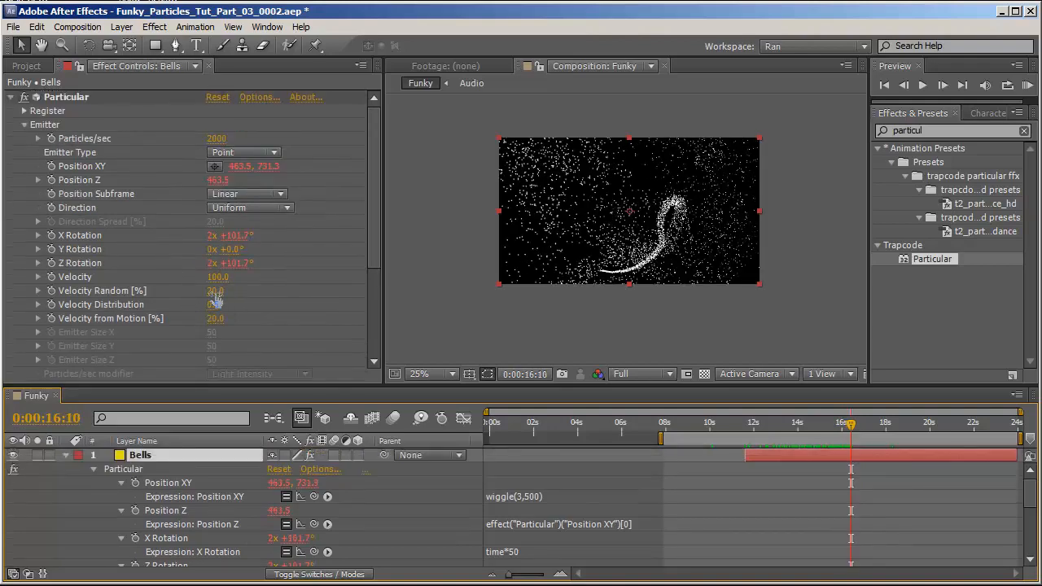
Set the emitter's Velocity Random to 80%.
{"action": "left_click_drag", "start_coordinate": [215, 292], "coordinate": [218, 302]}
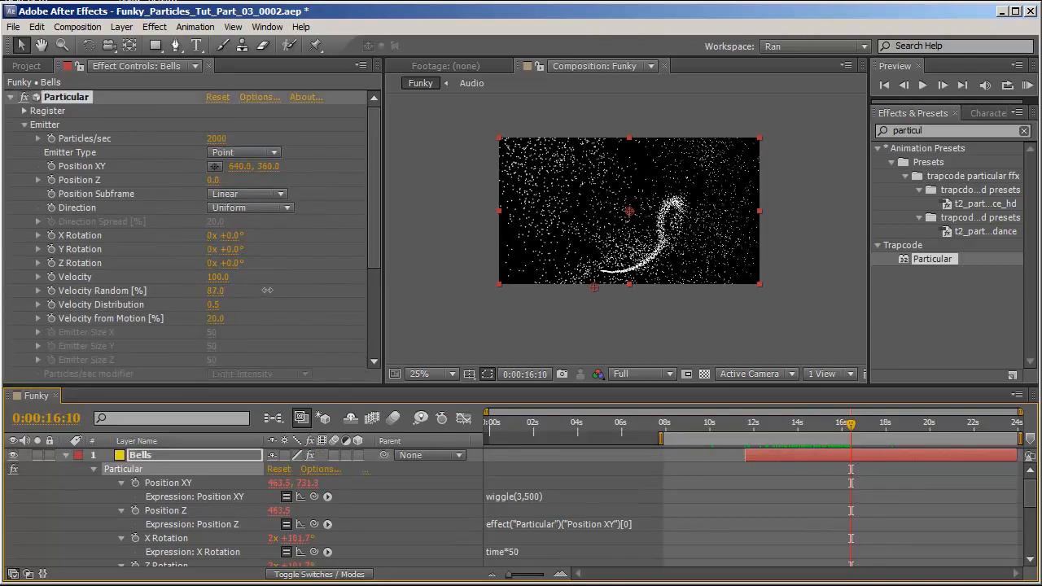
{"action": "left_click", "coordinate": [217, 294]}
{"action": "type", "text": "80"}
{"action": "key", "text": "Return"}
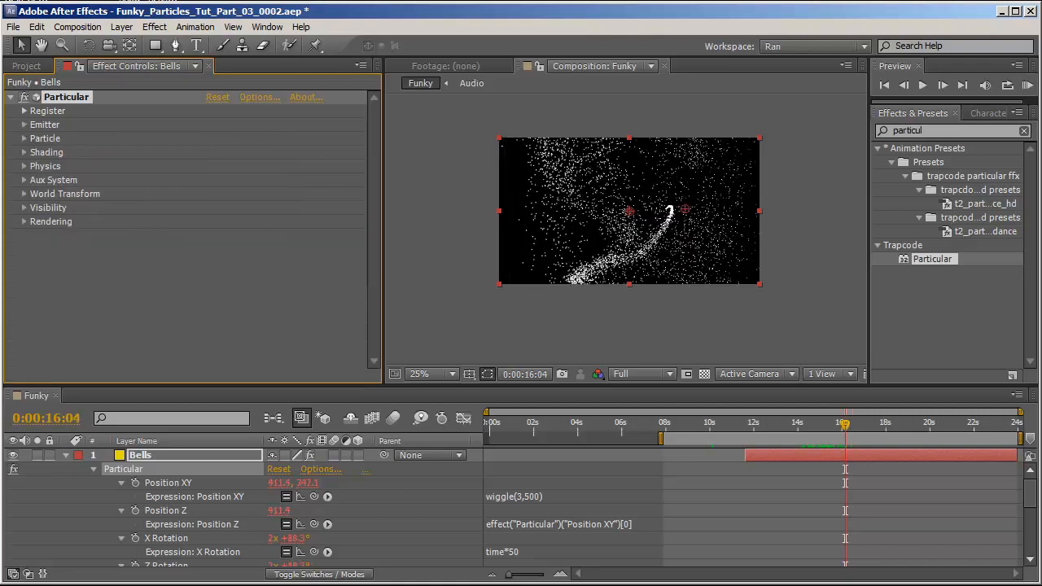
Open the Particle settings and set the particle Size to 2.
{"action": "left_click", "coordinate": [24, 140]}
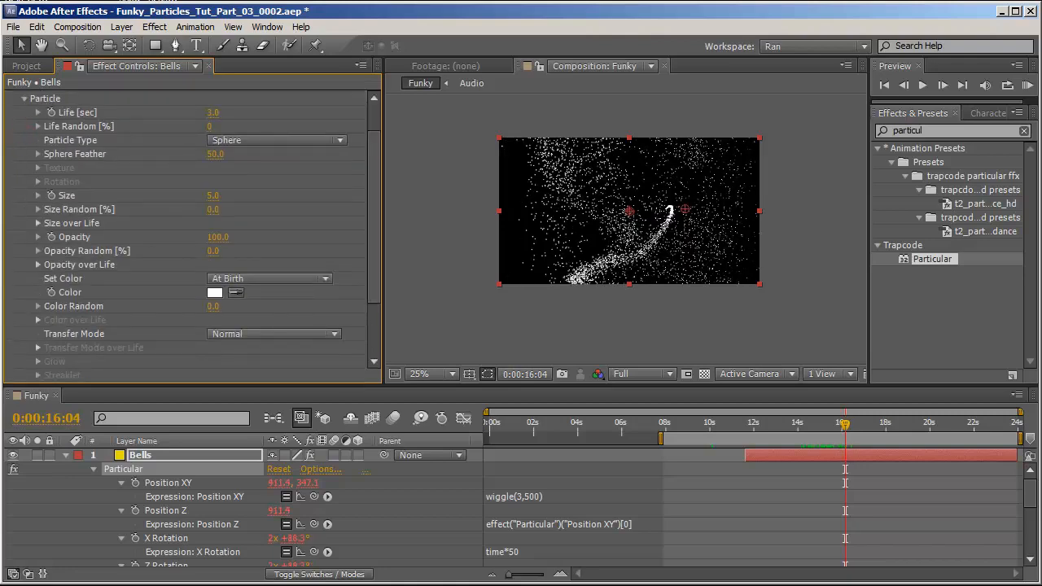
{"action": "left_click", "coordinate": [212, 196]}
{"action": "type", "text": "2"}
{"action": "key", "text": "Return"}
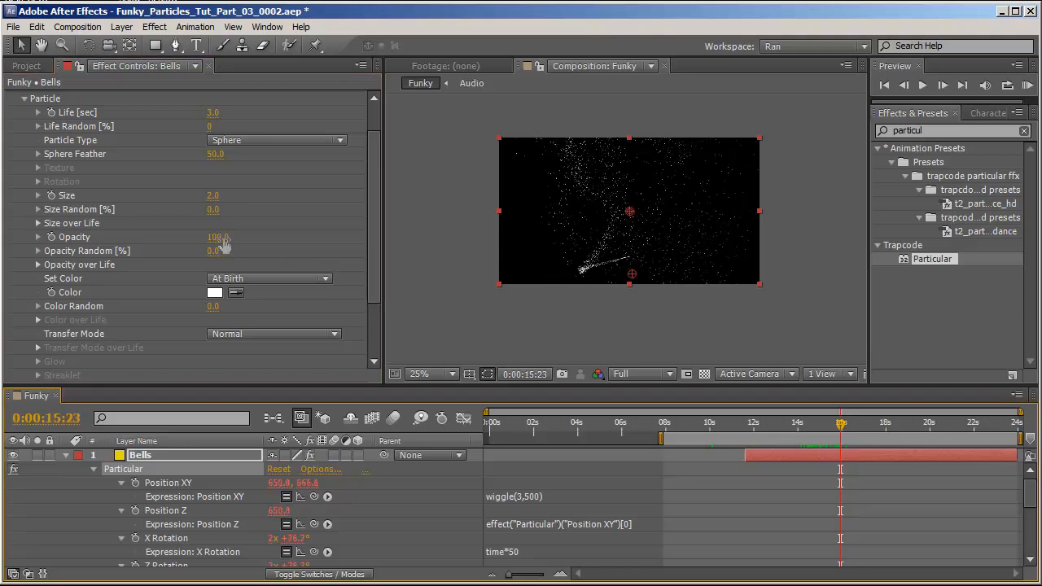
Set the particle Opacity to 60.
{"action": "left_click", "coordinate": [216, 237]}
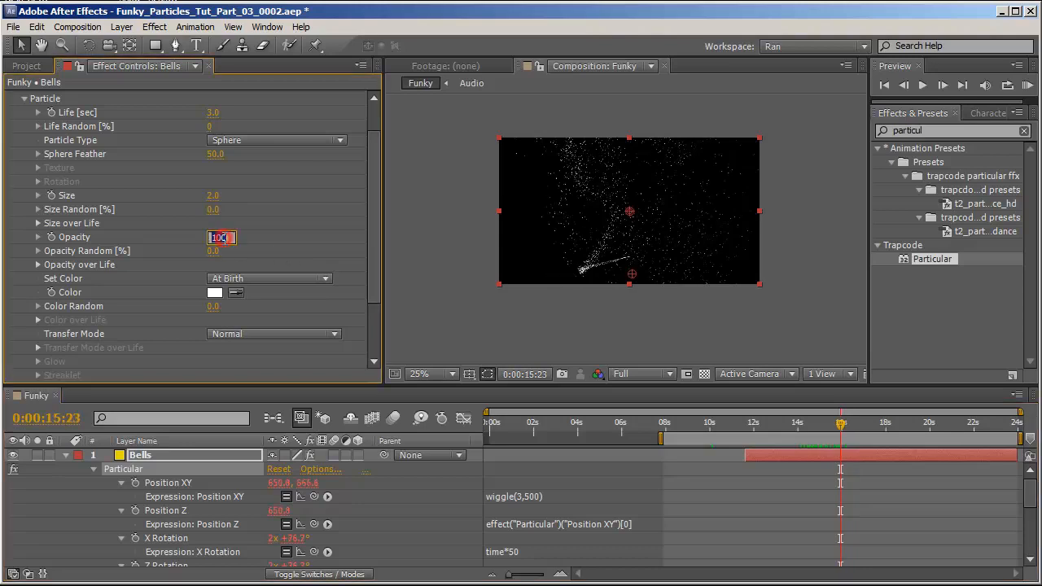
{"action": "type", "text": "60"}
{"action": "key", "text": "Return"}
Set the particle color mode to Over Life.
{"action": "scroll", "coordinate": [222, 242], "scroll_direction": "up", "scroll_amount": 3}
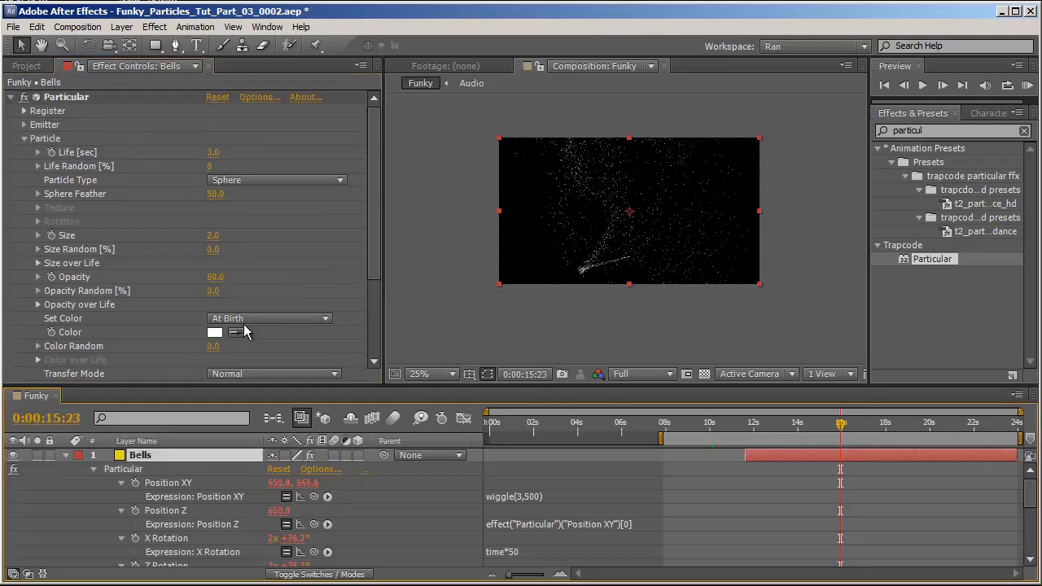
{"action": "left_click", "coordinate": [244, 318]}
{"action": "left_click", "coordinate": [313, 350]}
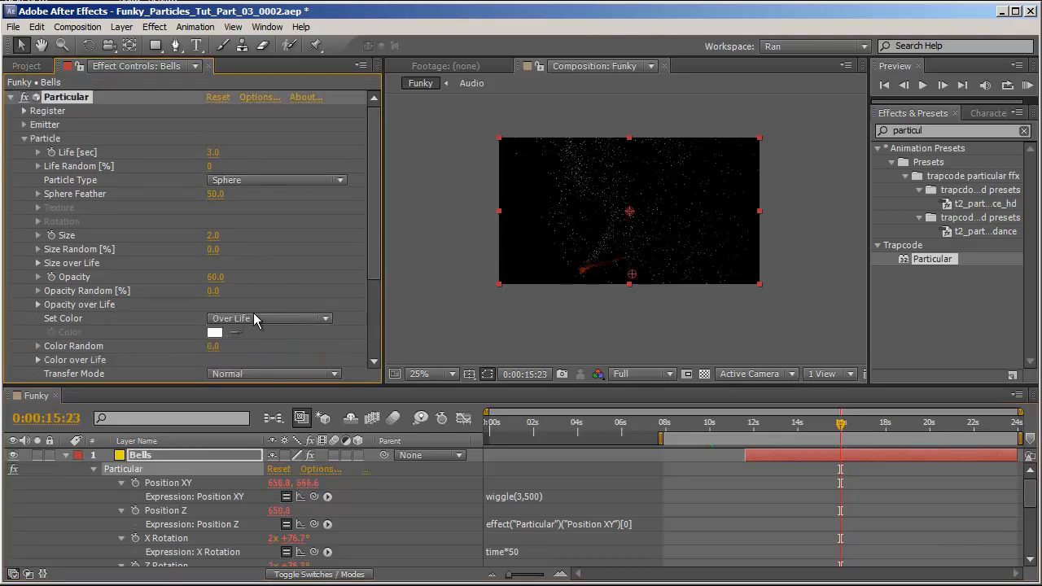
Expand Color over Life and apply a preset color gradient.
{"action": "scroll", "coordinate": [276, 291], "scroll_direction": "down", "scroll_amount": 3}
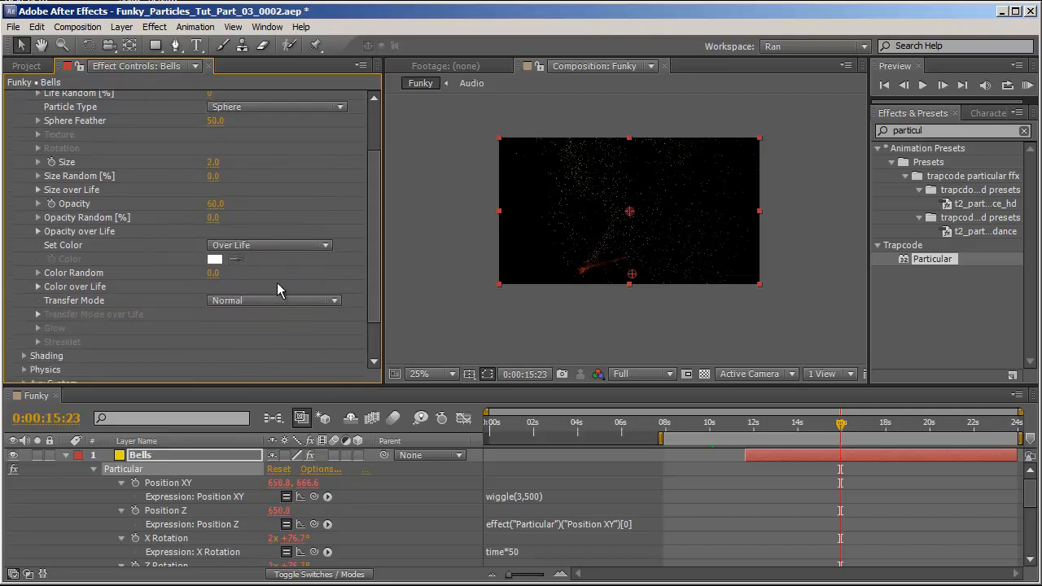
{"action": "left_click", "coordinate": [37, 287]}
{"action": "left_click", "coordinate": [266, 322]}
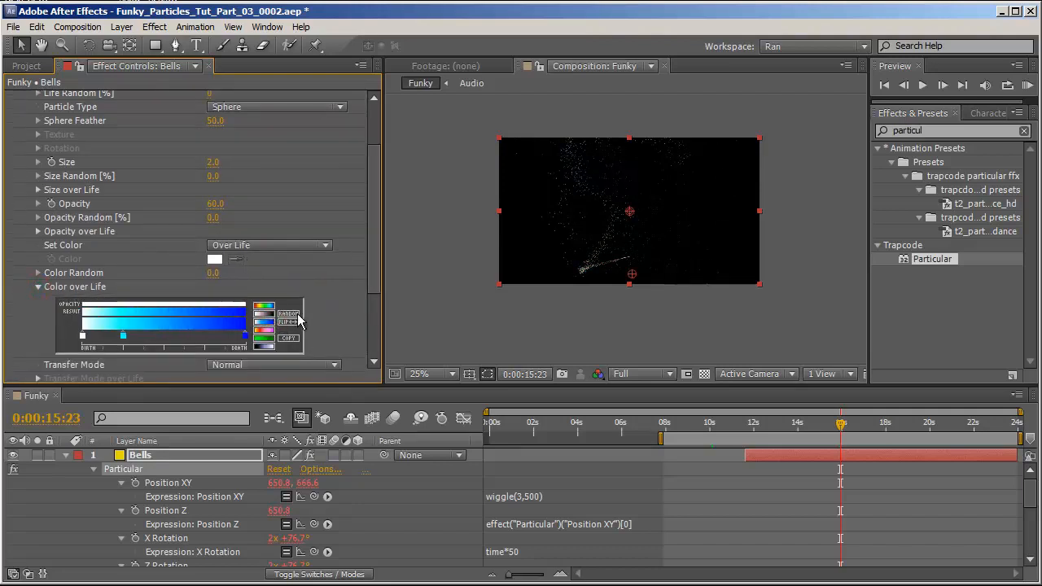
{"action": "left_click", "coordinate": [294, 314]}
{"action": "key", "text": "period"}
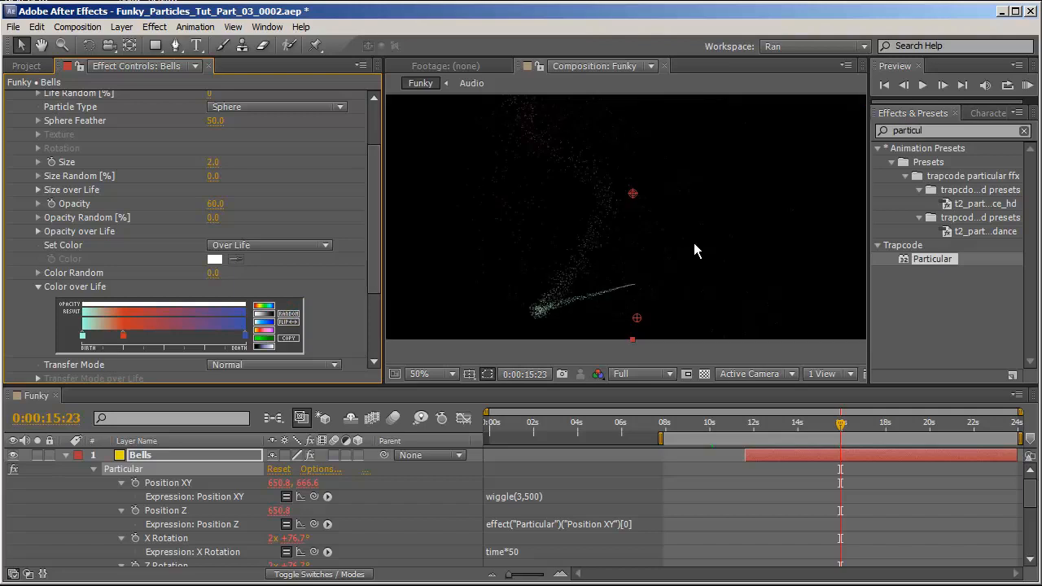
{"action": "left_click", "coordinate": [289, 315]}
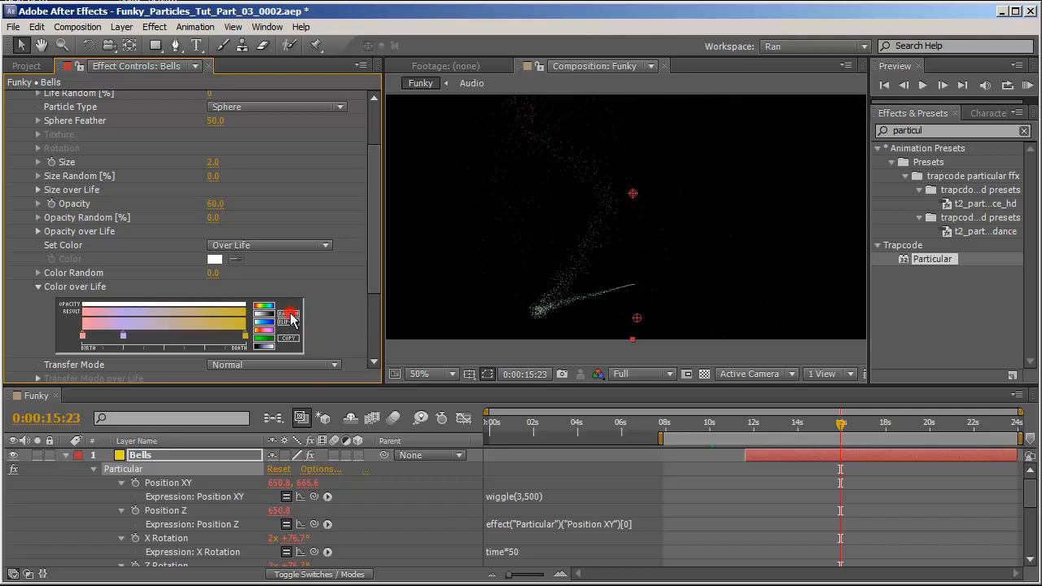
Apply a different Color over Life gradient preset, then change the particle Transfer Mode.
{"action": "left_click", "coordinate": [289, 316]}
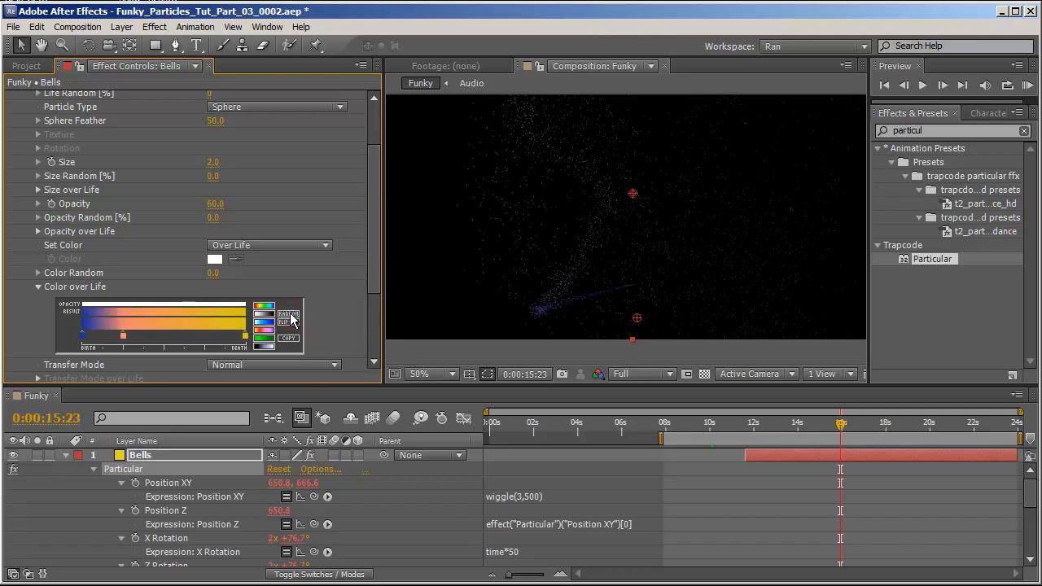
{"action": "left_click", "coordinate": [38, 286]}
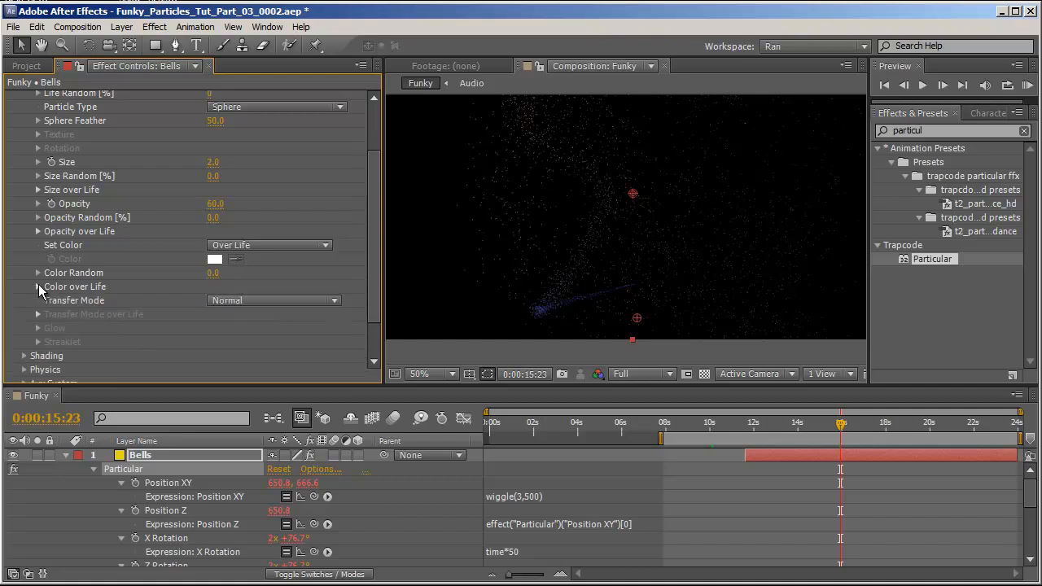
{"action": "left_click", "coordinate": [262, 303]}
{"action": "left_click", "coordinate": [233, 329]}
{"action": "scroll", "coordinate": [46, 260], "scroll_direction": "up", "scroll_amount": 3}
{"action": "left_click", "coordinate": [23, 139]}
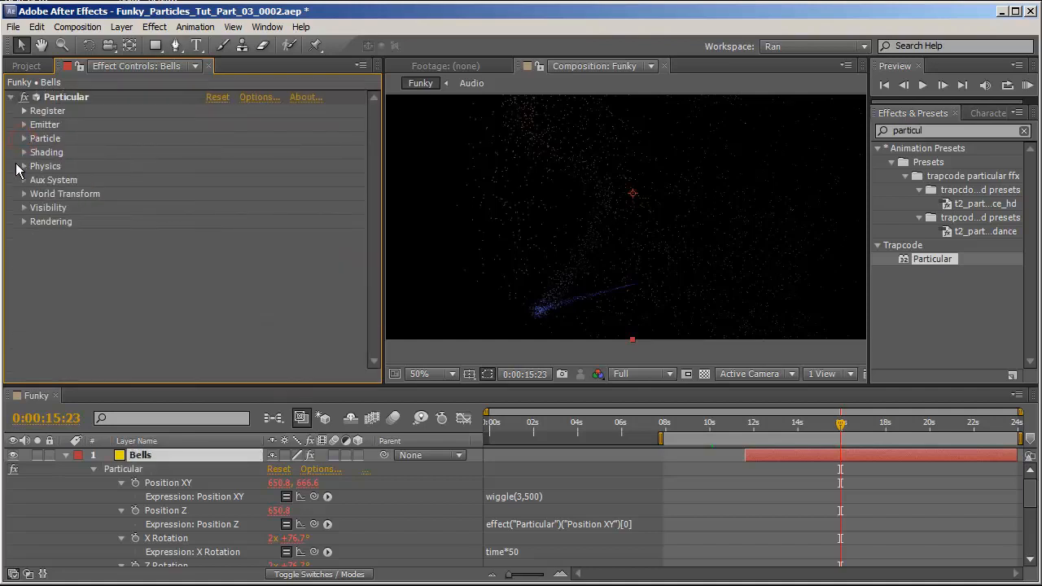
Open the Physics settings and set Gravity to 40.
{"action": "left_click", "coordinate": [23, 166]}
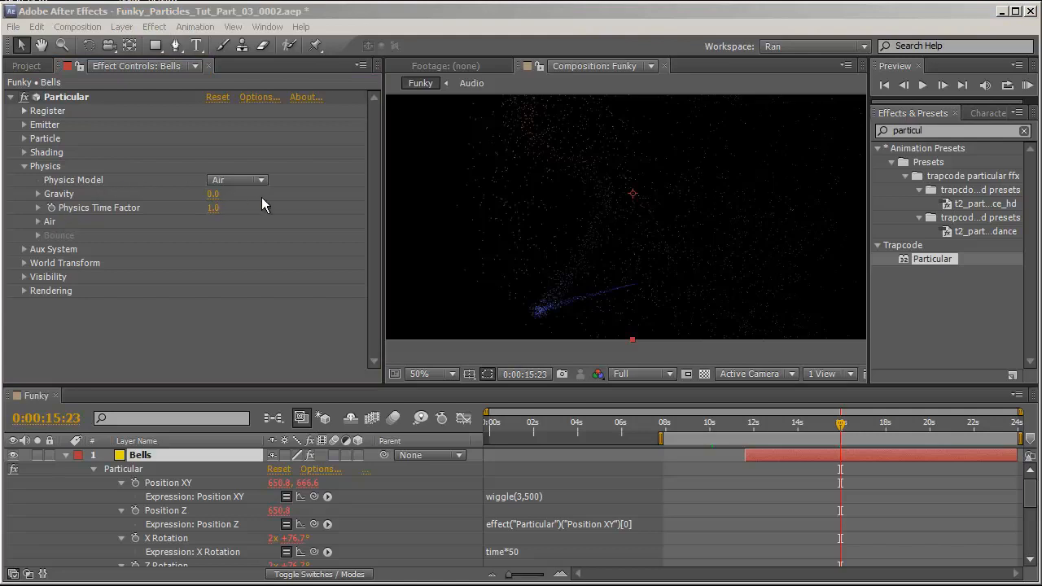
{"action": "left_click", "coordinate": [212, 194]}
{"action": "type", "text": "40"}
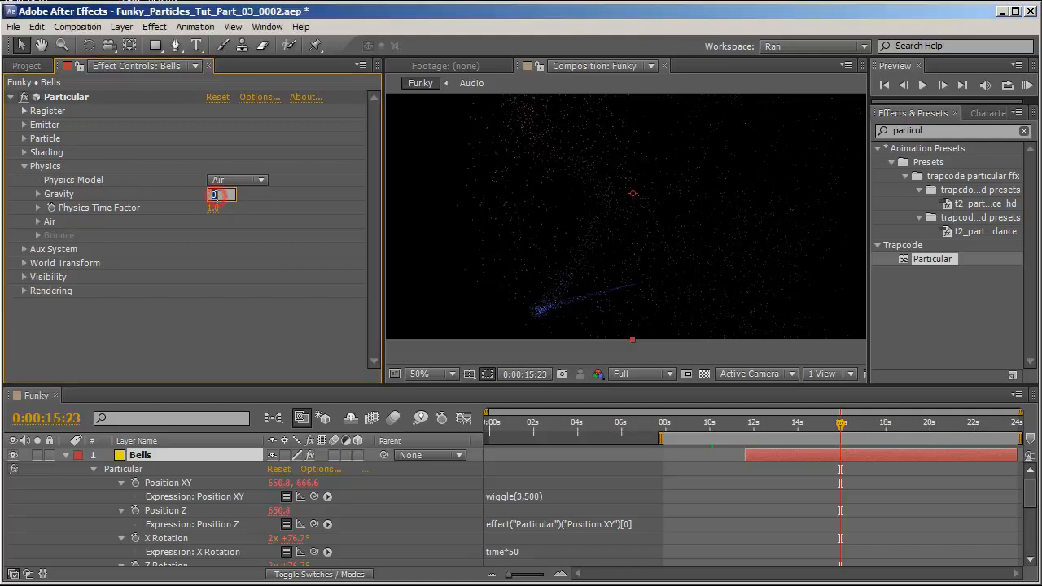
{"action": "key", "text": "Return"}
Add an expression to the Turbulence Field Affect Position linking it to the Bells 2 Sound Keys Output 1.
{"action": "left_click", "coordinate": [36, 222]}
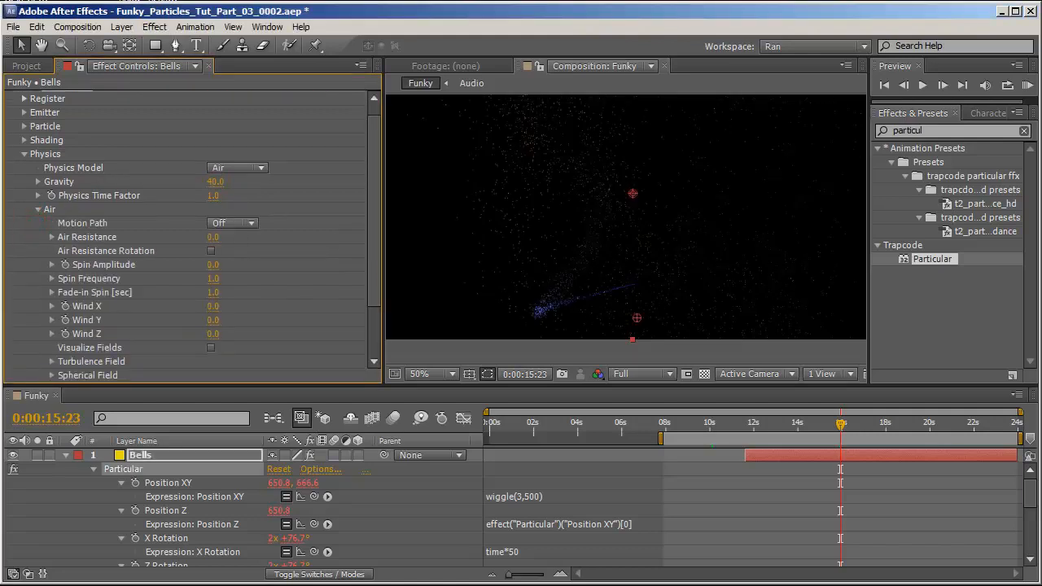
{"action": "scroll", "coordinate": [55, 296], "scroll_direction": "down", "scroll_amount": 2}
{"action": "left_click", "coordinate": [51, 295]}
{"action": "scroll", "coordinate": [52, 297], "scroll_direction": "down", "scroll_amount": 3}
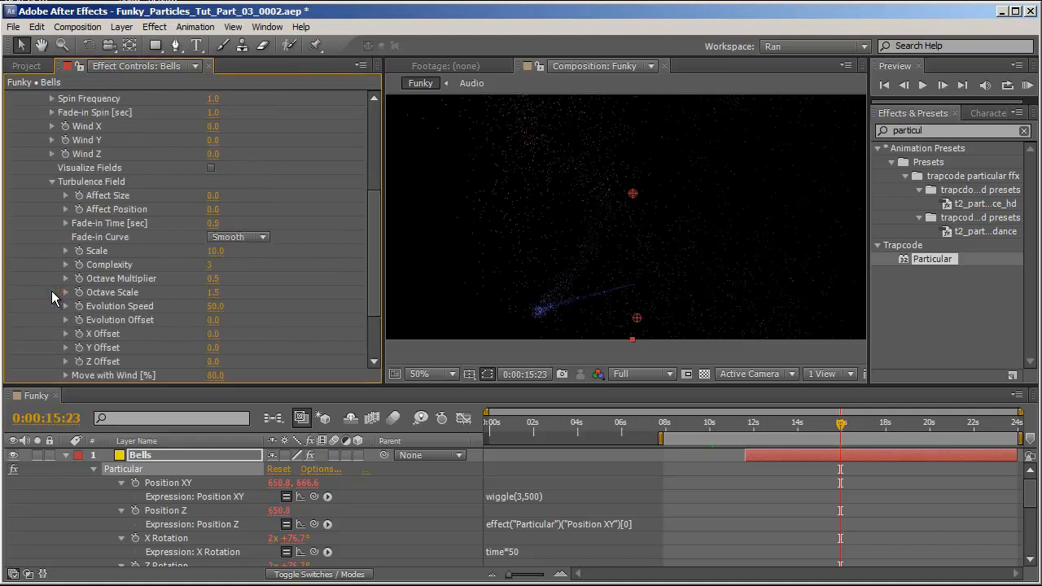
{"action": "left_click", "coordinate": [79, 209], "text": "alt"}
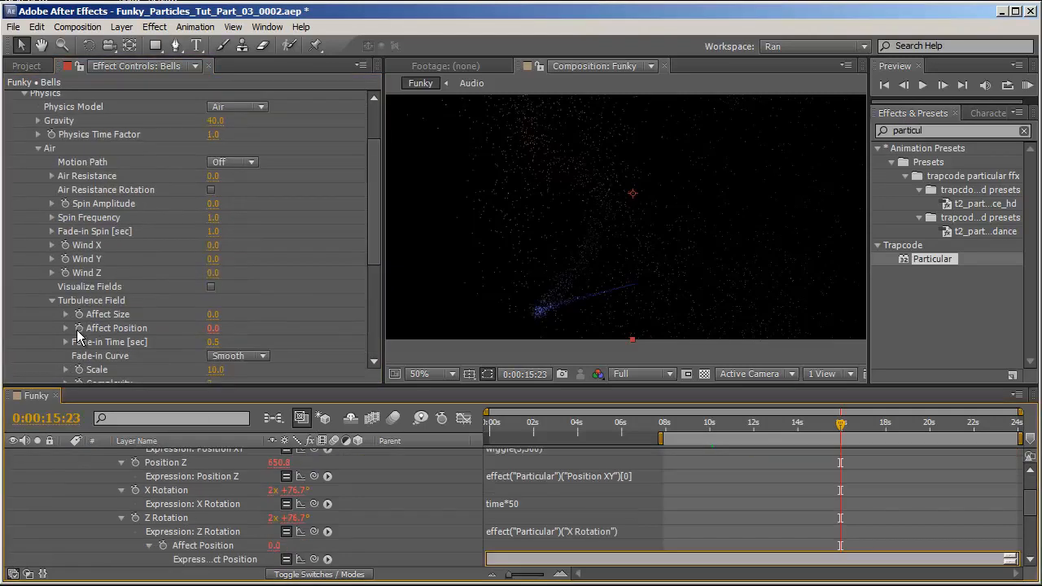
{"action": "left_click_drag", "start_coordinate": [313, 559], "coordinate": [188, 558]}
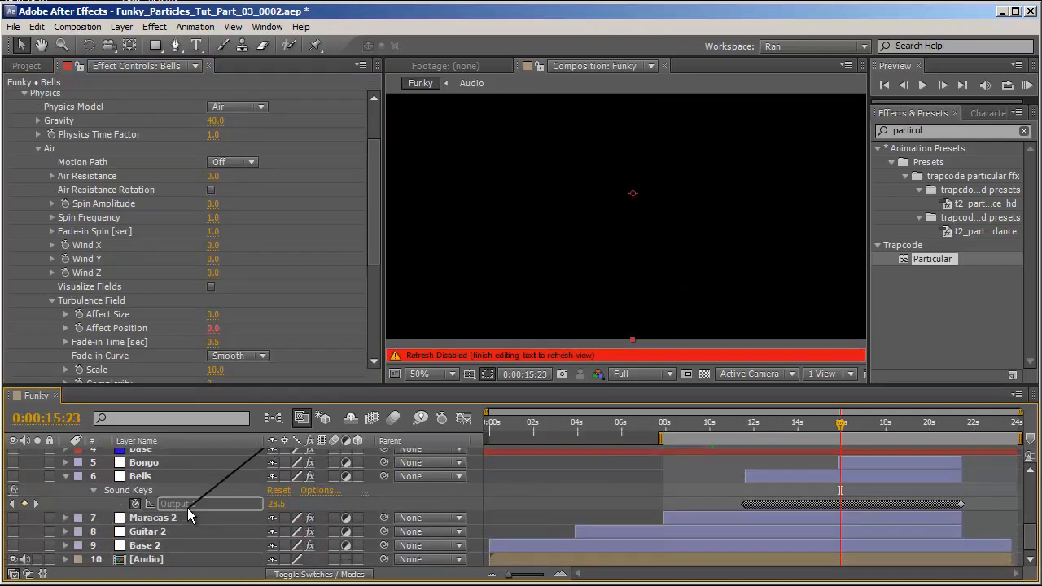
{"action": "left_click", "coordinate": [82, 555]}
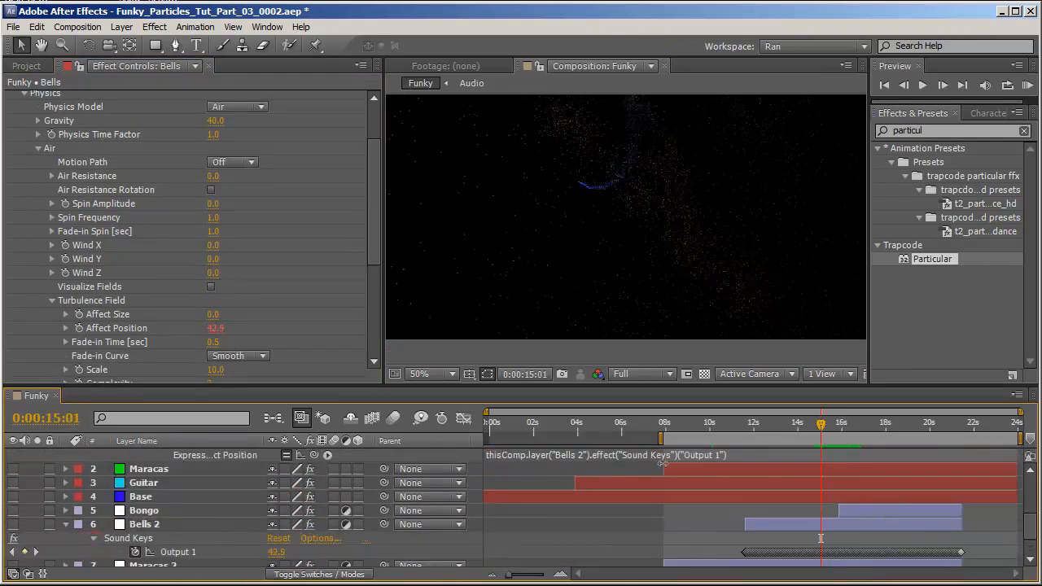
Append /5 to the Affect Position expression so the sound value is divided by five.
{"action": "scroll", "coordinate": [656, 450], "scroll_direction": "up", "scroll_amount": 1}
{"action": "scroll", "coordinate": [654, 454], "scroll_direction": "up", "scroll_amount": 1}
{"action": "left_click", "coordinate": [742, 536]}
{"action": "left_click", "coordinate": [746, 536]}
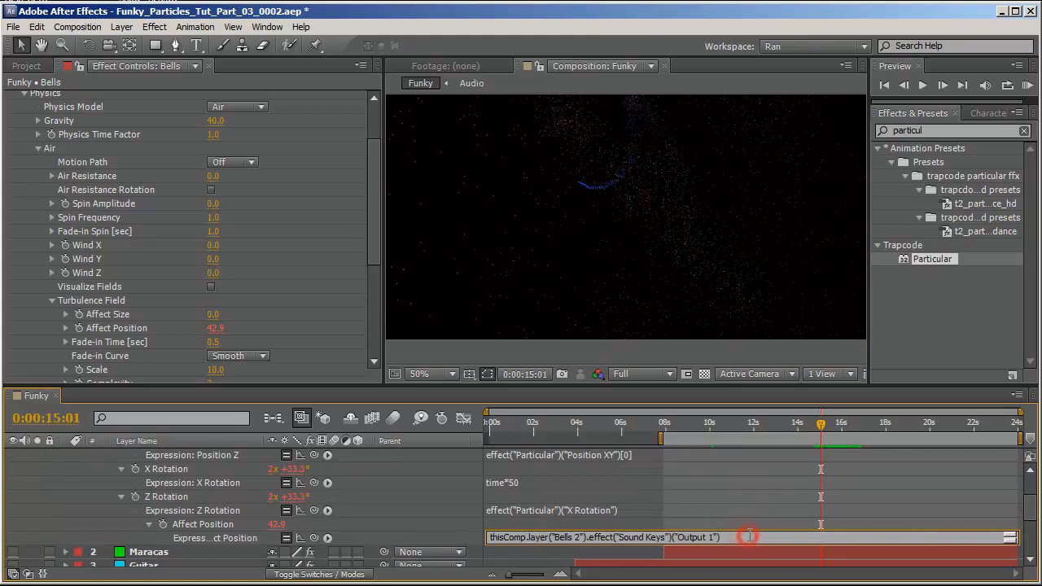
{"action": "type", "text": "/5"}
{"action": "left_click", "coordinate": [384, 494]}
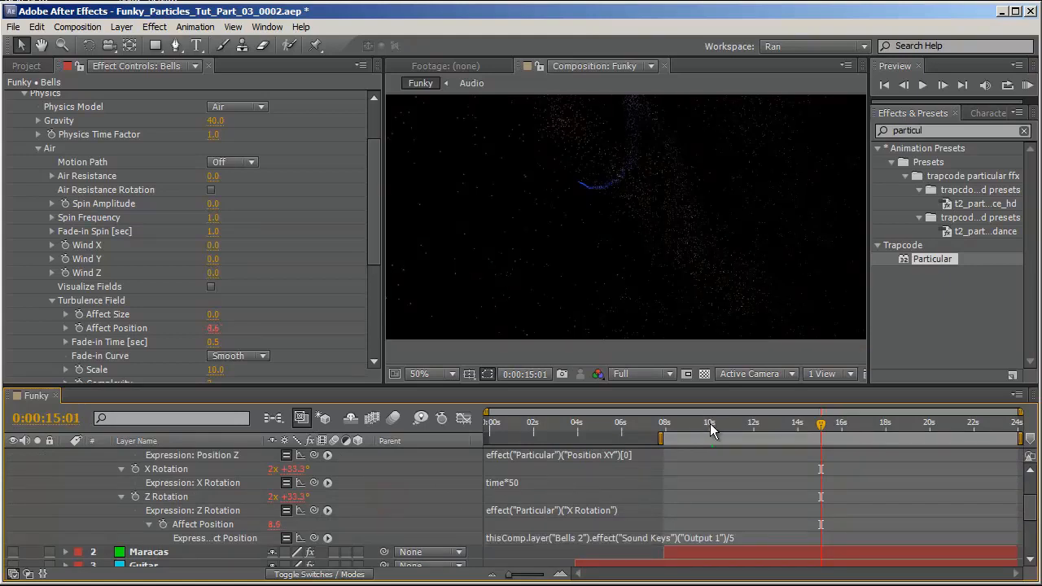
Scrub to about 0:00:14:15, collapse Physics and save the project.
{"action": "left_click", "coordinate": [719, 423]}
{"action": "left_click_drag", "start_coordinate": [724, 425], "coordinate": [811, 424]}
{"action": "scroll", "coordinate": [262, 276], "scroll_direction": "up", "scroll_amount": 3}
{"action": "left_click", "coordinate": [23, 166]}
{"action": "key", "text": "ctrl+s"}
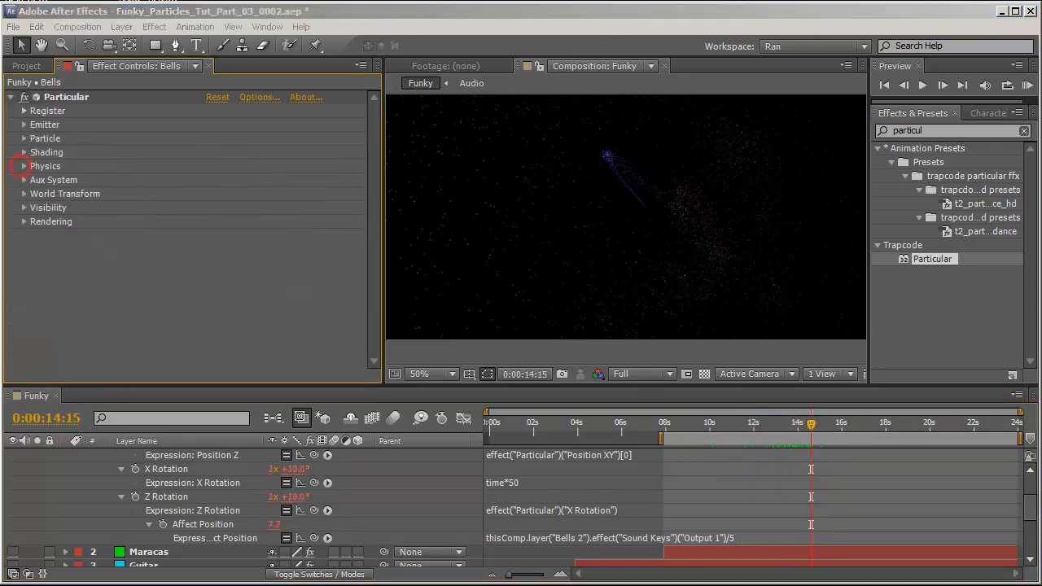
Open the Aux System settings and set Emit to Continuously.
{"action": "left_click", "coordinate": [28, 180]}
{"action": "left_click", "coordinate": [303, 126]}
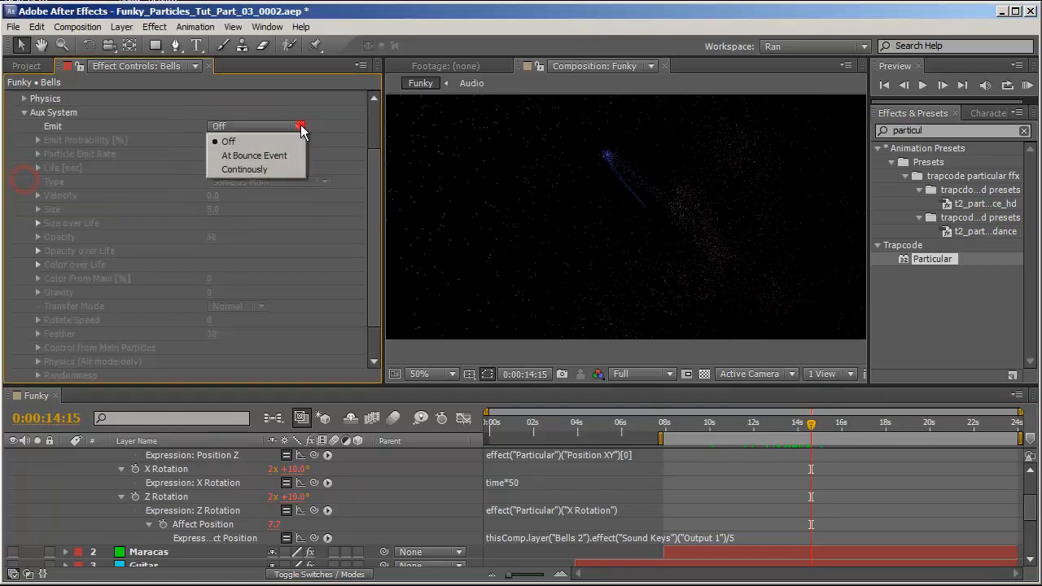
{"action": "left_click", "coordinate": [273, 167]}
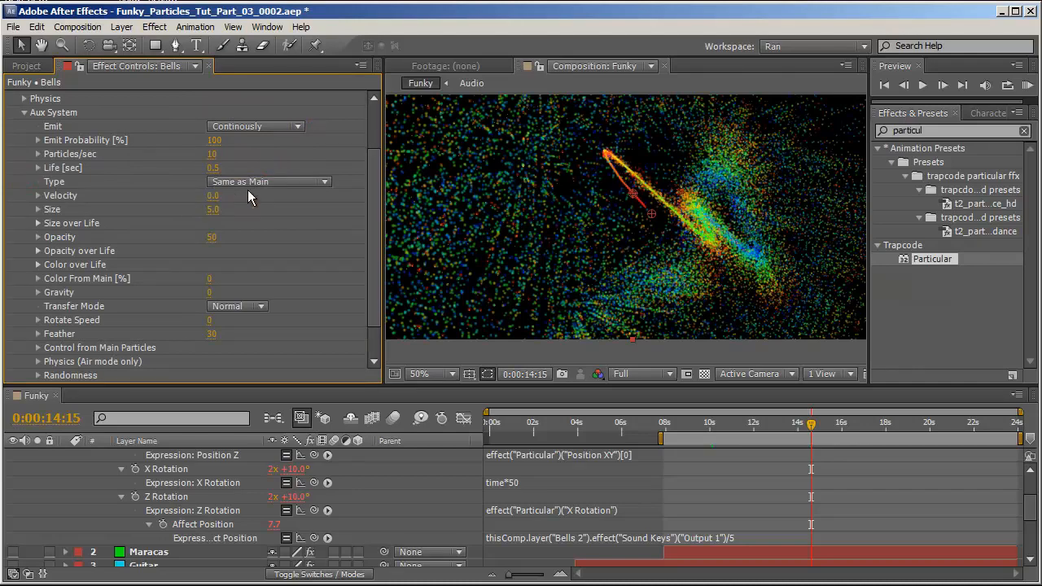
Set the aux Particles/sec to 55 and the aux particle Size to 2.
{"action": "left_click", "coordinate": [212, 154]}
{"action": "type", "text": "55"}
{"action": "key", "text": "Return"}
{"action": "left_click", "coordinate": [213, 210]}
{"action": "type", "text": "2"}
{"action": "key", "text": "Return"}
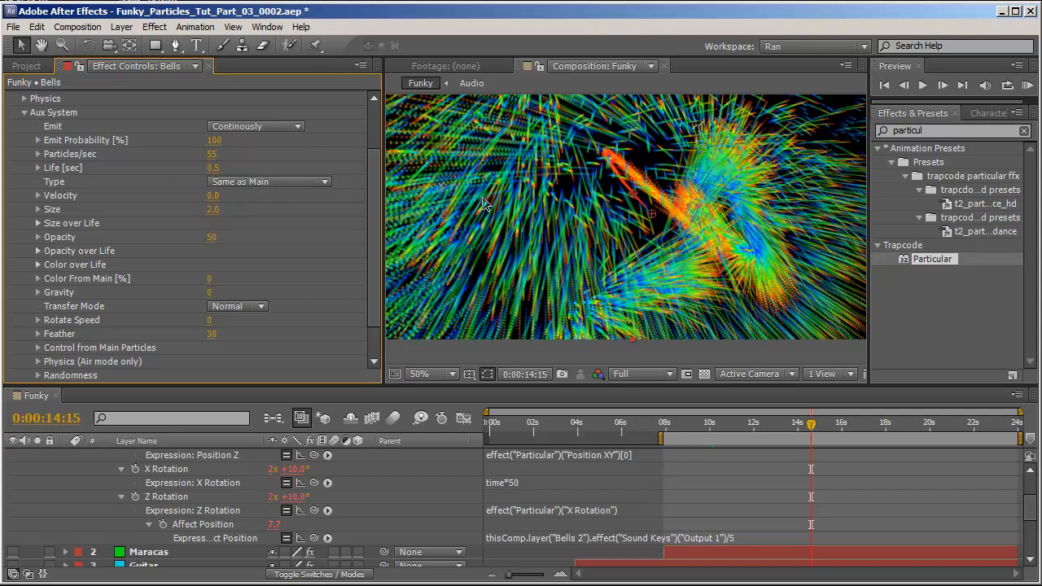
Set the aux particle Opacity to 5.
{"action": "left_click", "coordinate": [213, 237]}
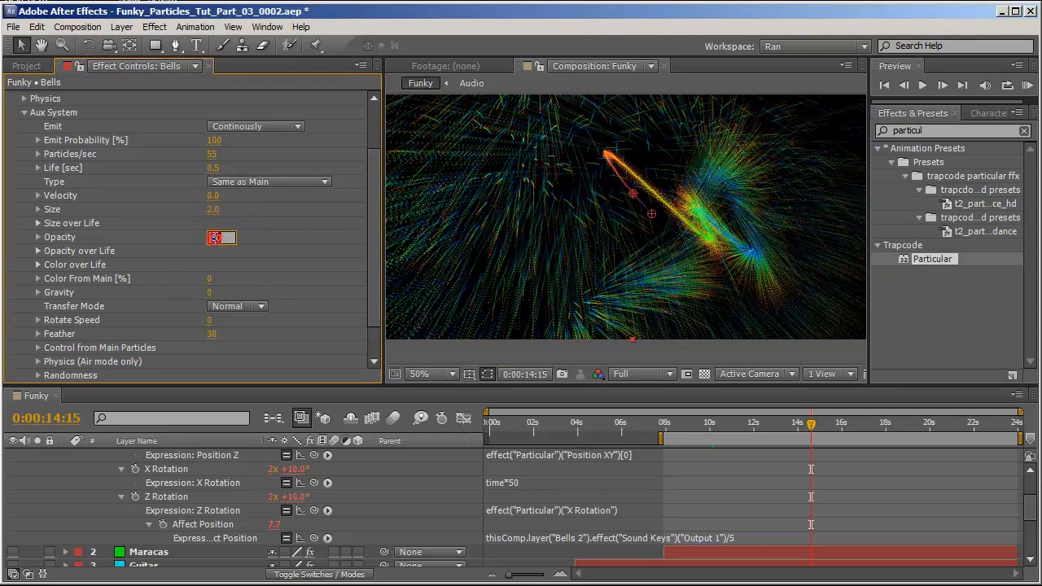
{"action": "type", "text": "5"}
{"action": "key", "text": "Return"}
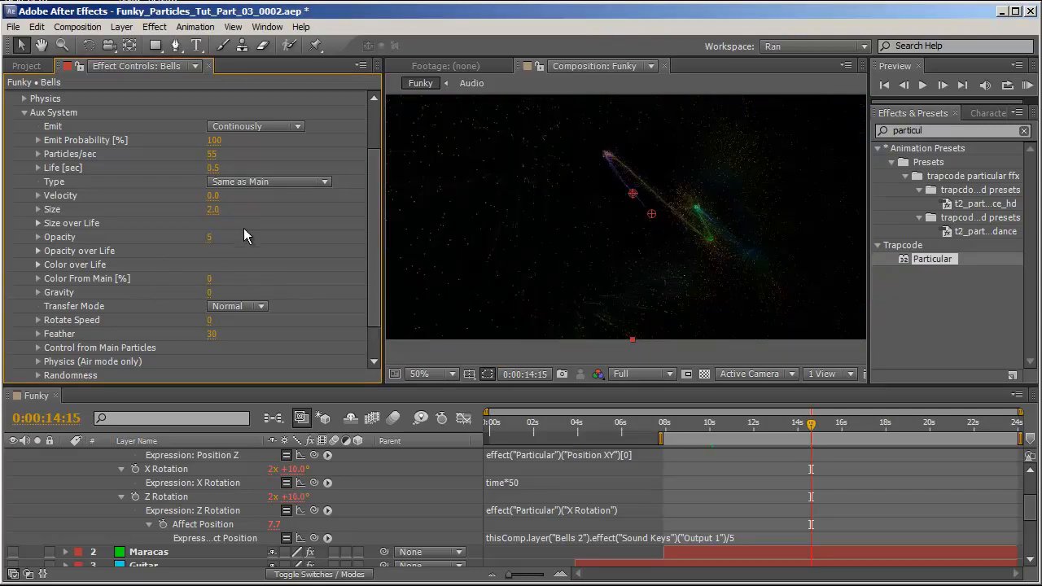
Set the aux particle Opacity to 7.
{"action": "scroll", "coordinate": [668, 245], "scroll_direction": "up", "scroll_amount": 1}
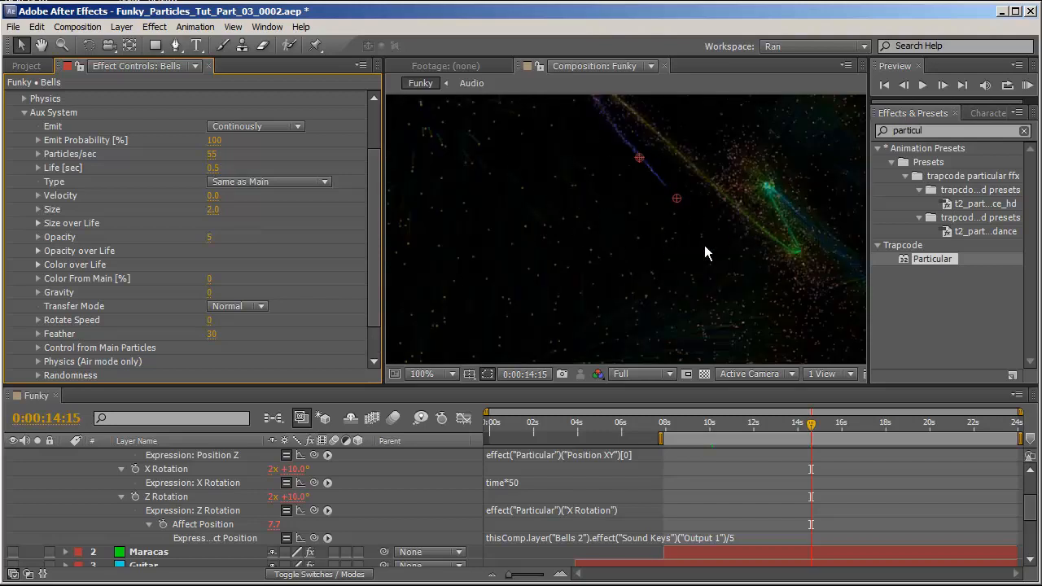
{"action": "scroll", "coordinate": [531, 261], "scroll_direction": "down", "scroll_amount": 1}
{"action": "scroll", "coordinate": [602, 234], "scroll_direction": "up", "scroll_amount": 2}
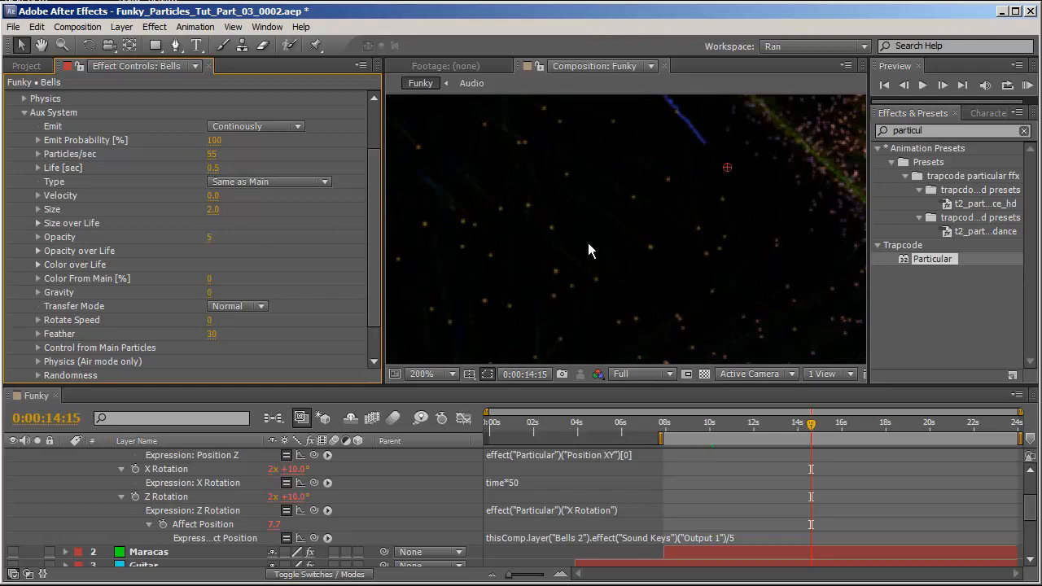
{"action": "scroll", "coordinate": [589, 249], "scroll_direction": "down", "scroll_amount": 1}
{"action": "scroll", "coordinate": [626, 264], "scroll_direction": "down", "scroll_amount": 1}
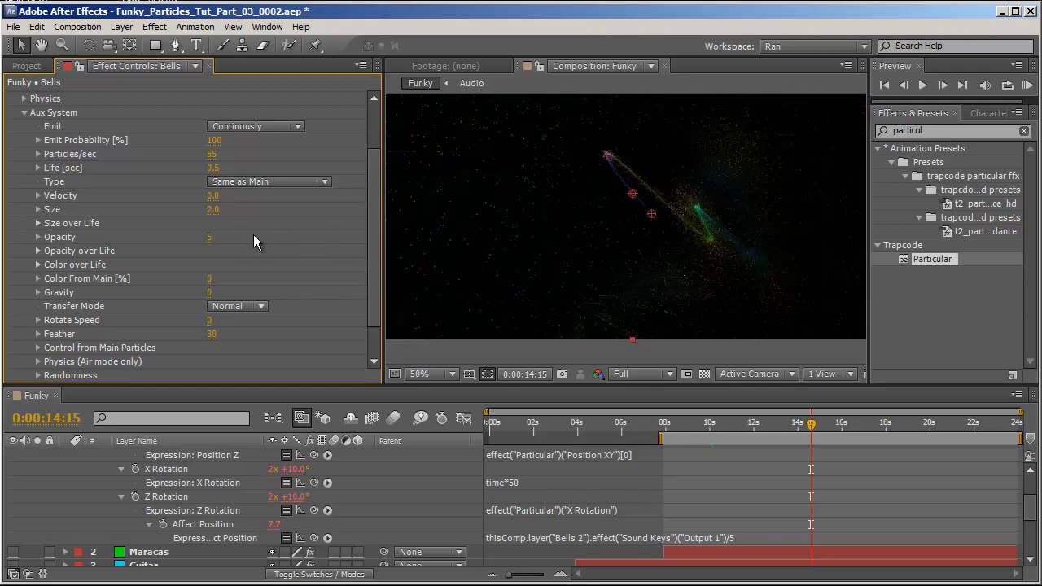
{"action": "left_click_drag", "start_coordinate": [209, 236], "coordinate": [211, 236]}
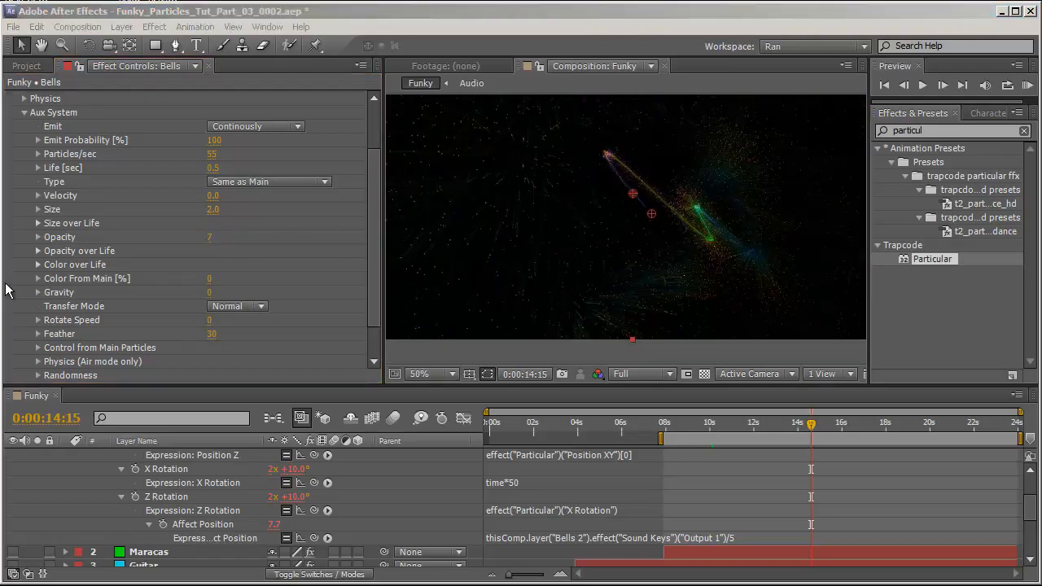
Set the aux Color From Main to 100 and the aux Gravity to 200.
{"action": "scroll", "coordinate": [628, 226], "scroll_direction": "up", "scroll_amount": 1}
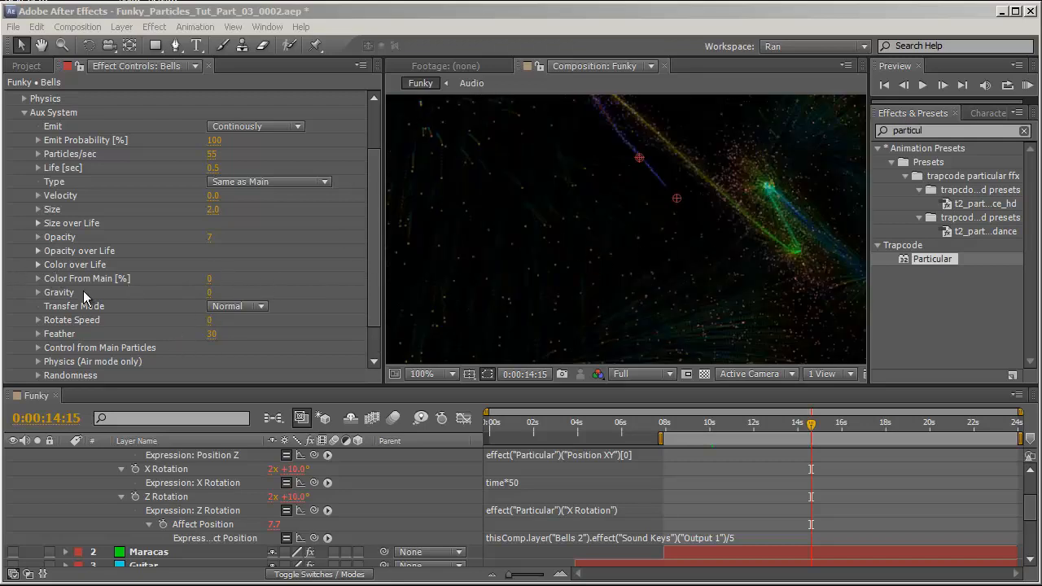
{"action": "left_click_drag", "start_coordinate": [211, 284], "coordinate": [412, 291]}
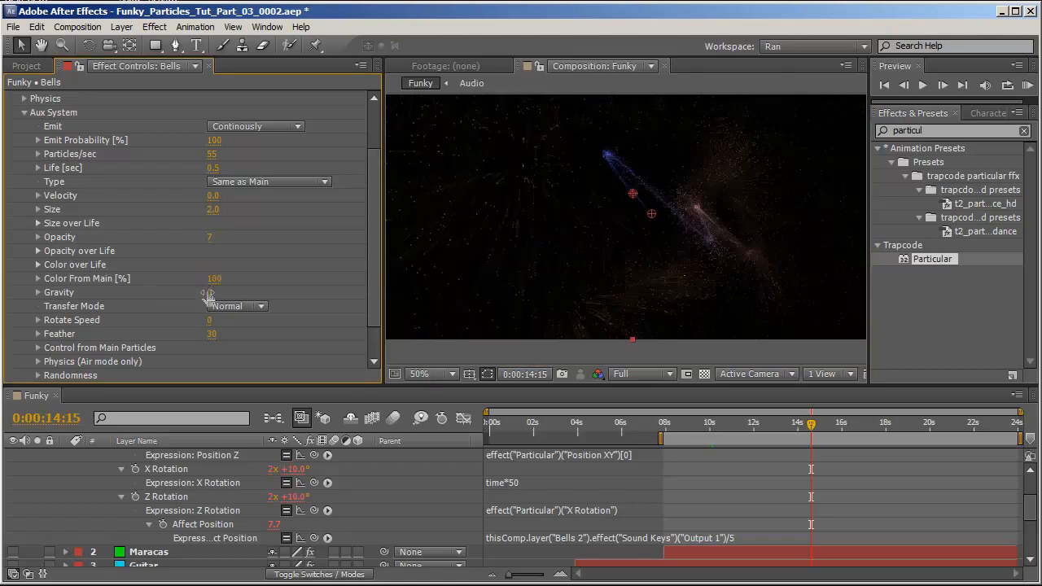
{"action": "left_click", "coordinate": [208, 293]}
{"action": "left_click_drag", "start_coordinate": [208, 296], "coordinate": [324, 308]}
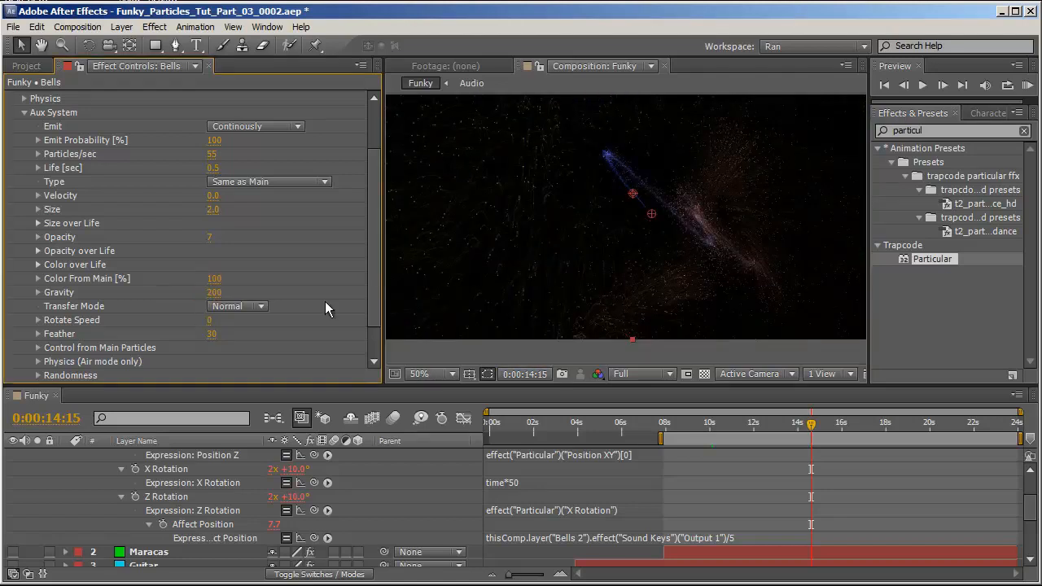
{"action": "key", "text": "period"}
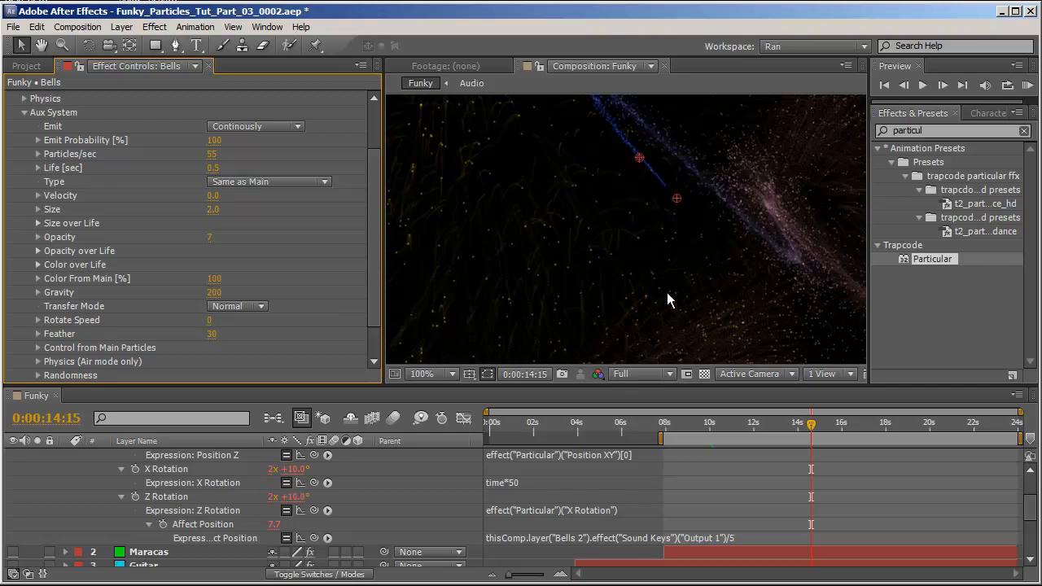
{"action": "key", "text": "comma"}
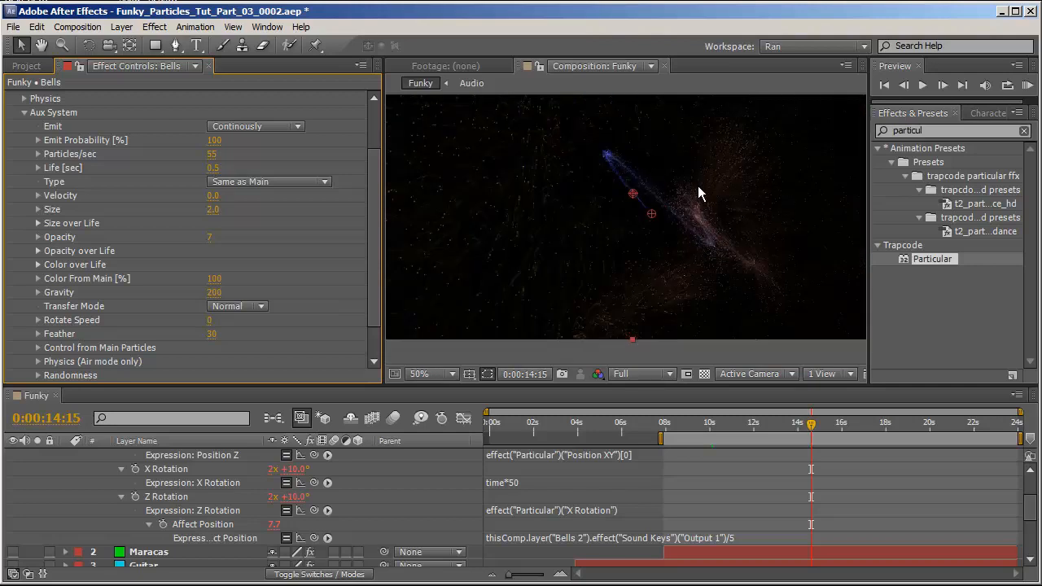
Set the aux Transfer Mode to Add and the Control from Main Particles Inherit Velocity to 30.
{"action": "left_click", "coordinate": [254, 307]}
{"action": "left_click", "coordinate": [244, 334]}
{"action": "scroll", "coordinate": [39, 342], "scroll_direction": "down", "scroll_amount": 1}
{"action": "left_click", "coordinate": [39, 310]}
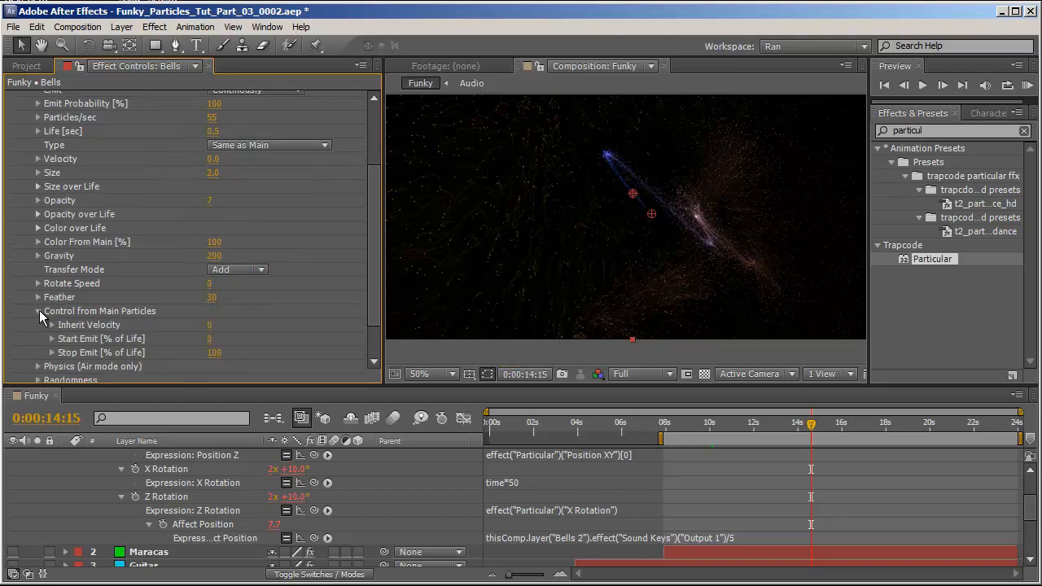
{"action": "left_click", "coordinate": [209, 325]}
{"action": "type", "text": "30"}
{"action": "key", "text": "Return"}
{"action": "key", "text": "period"}
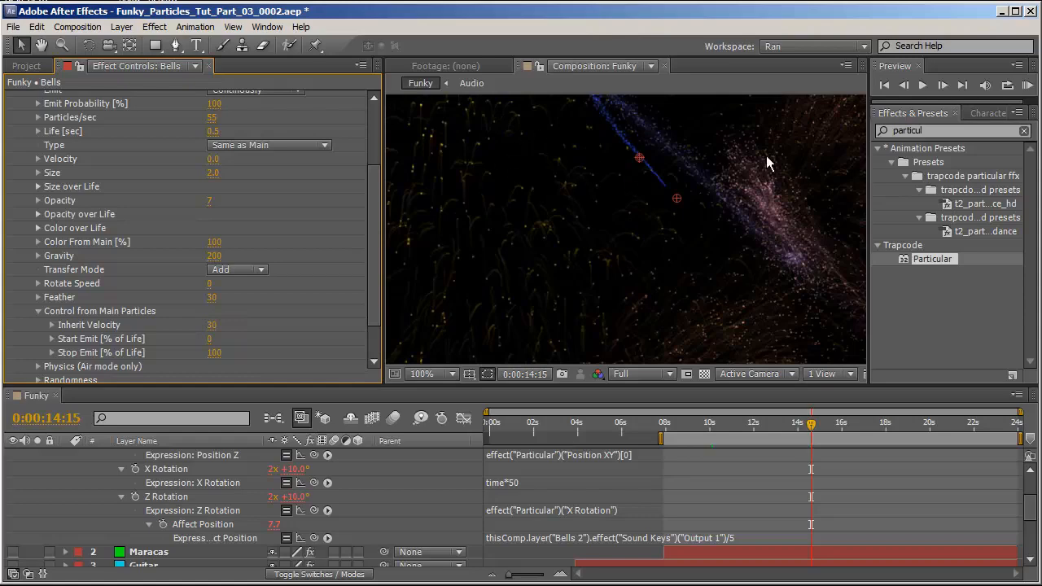
{"action": "key", "text": "comma"}
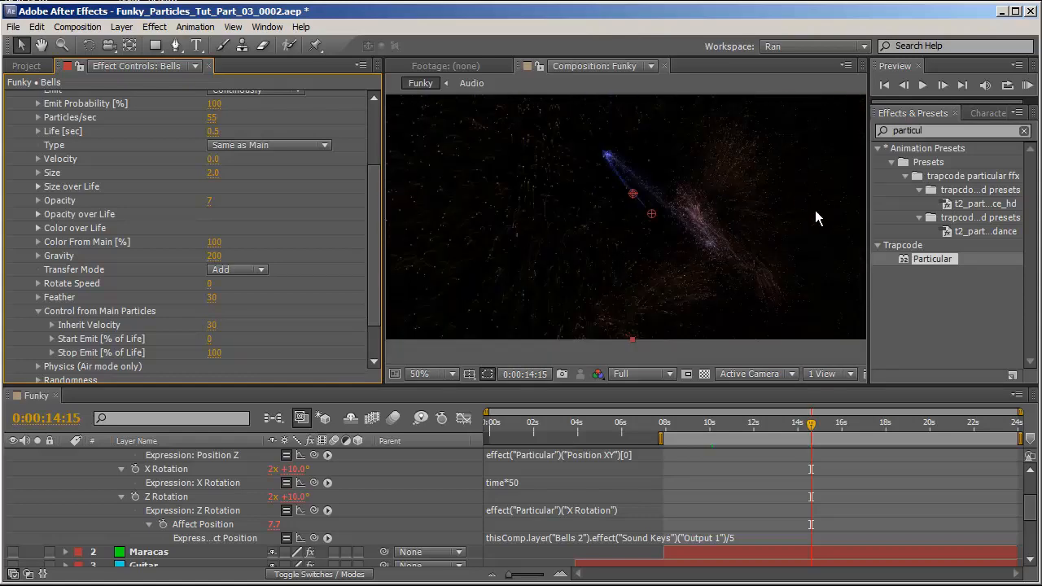
Open the aux Physics (Air mode only) settings and start editing Turbulence Position.
{"action": "left_click", "coordinate": [38, 311]}
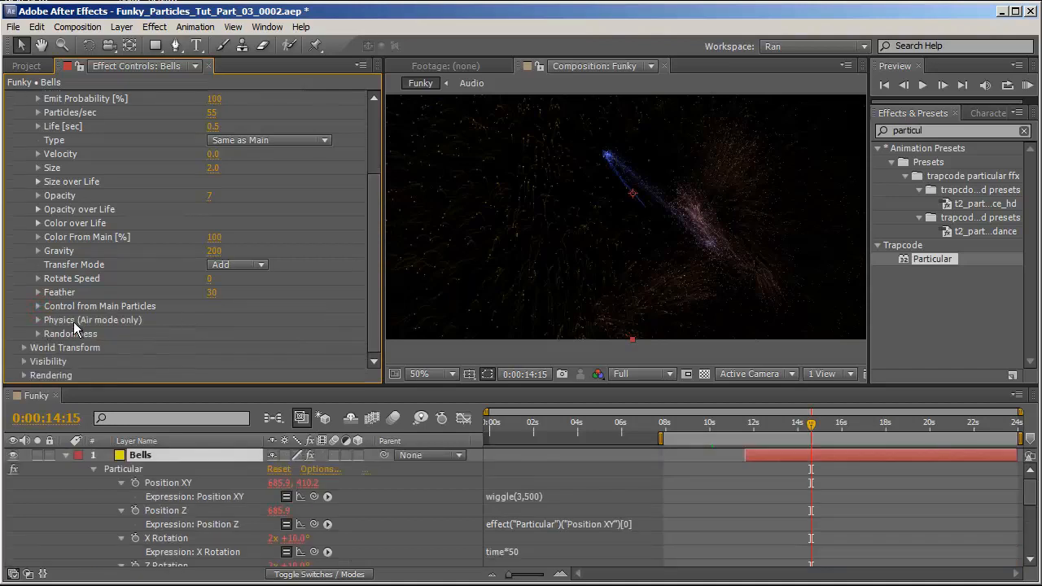
{"action": "left_click", "coordinate": [38, 320]}
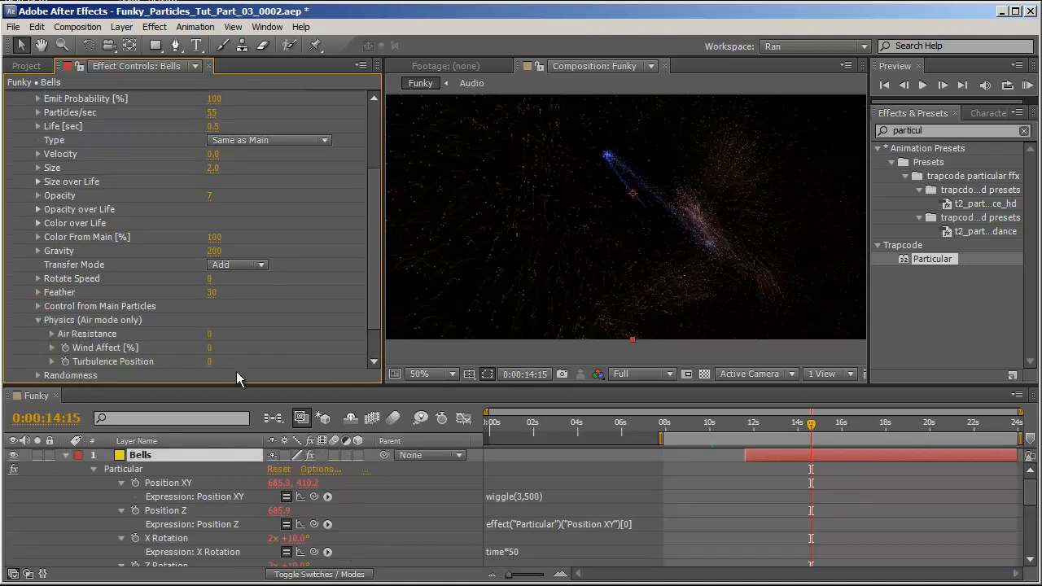
{"action": "left_click", "coordinate": [208, 362]}
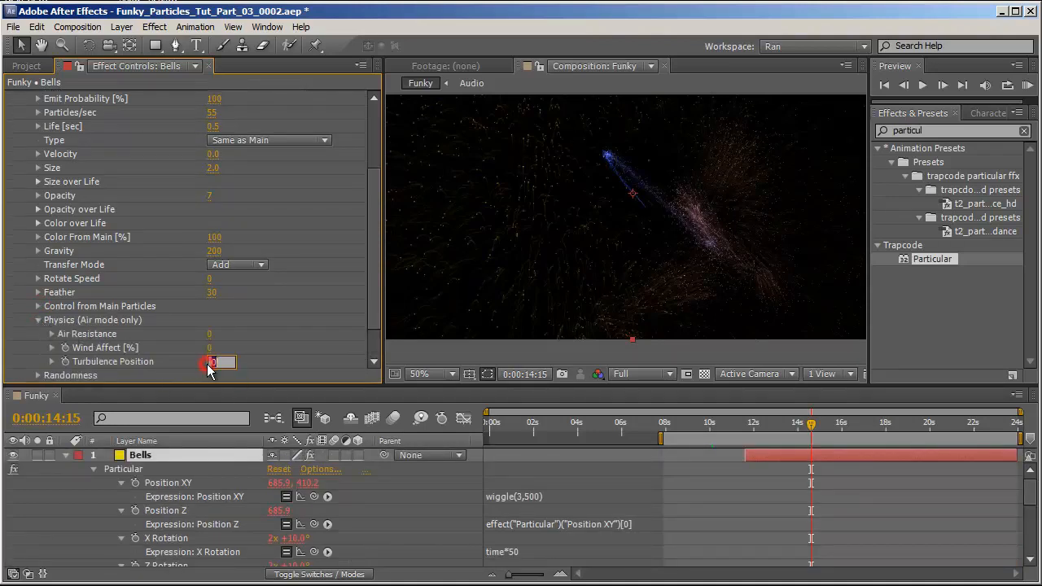
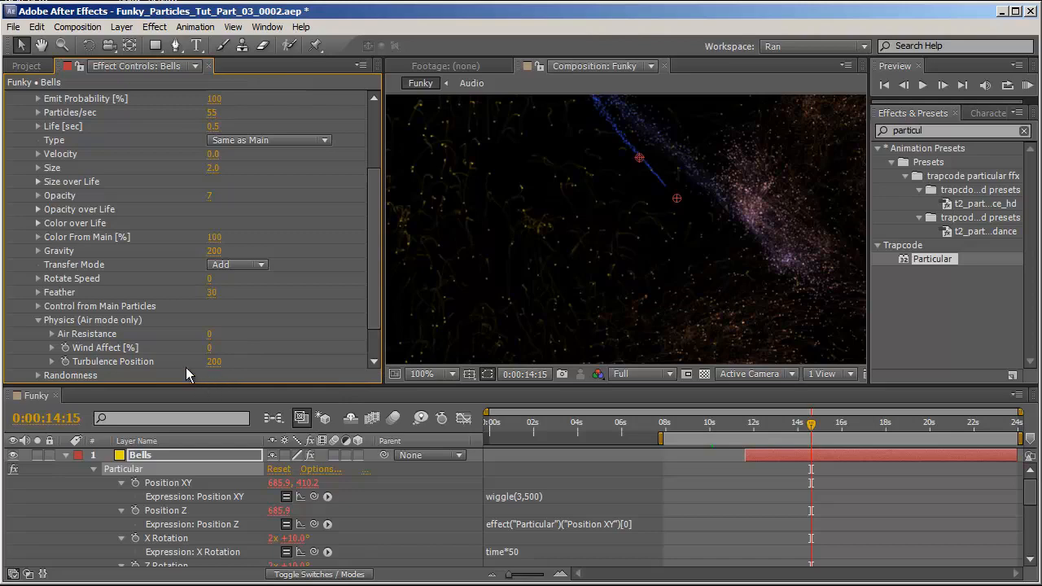
Add an expression to the aux Turbulence Position linking it to the Bells 2 layer's Sound Keys Output 1.
{"action": "left_click", "coordinate": [65, 361], "text": "alt"}
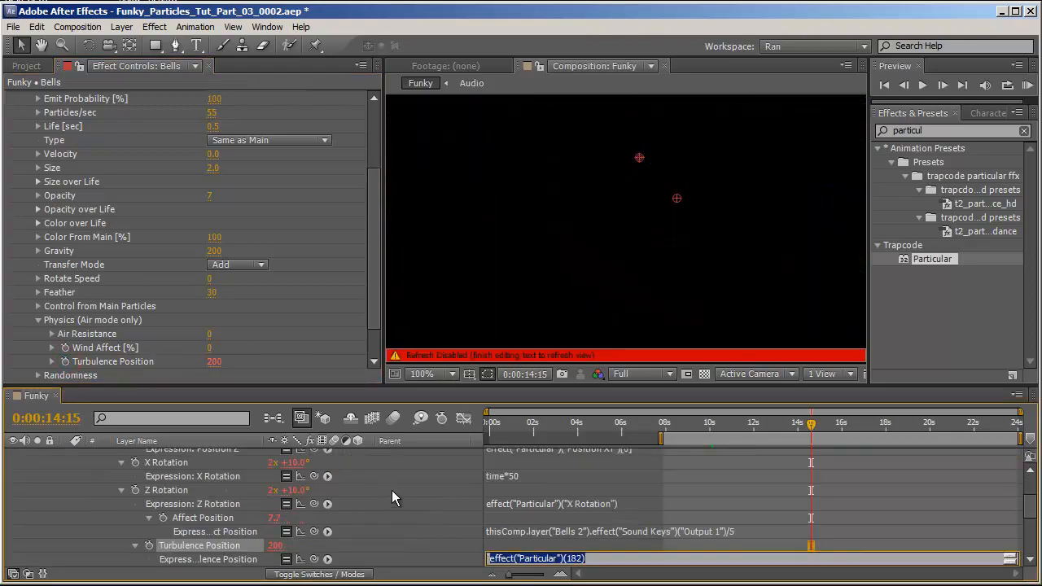
{"action": "left_click_drag", "start_coordinate": [314, 559], "coordinate": [181, 503]}
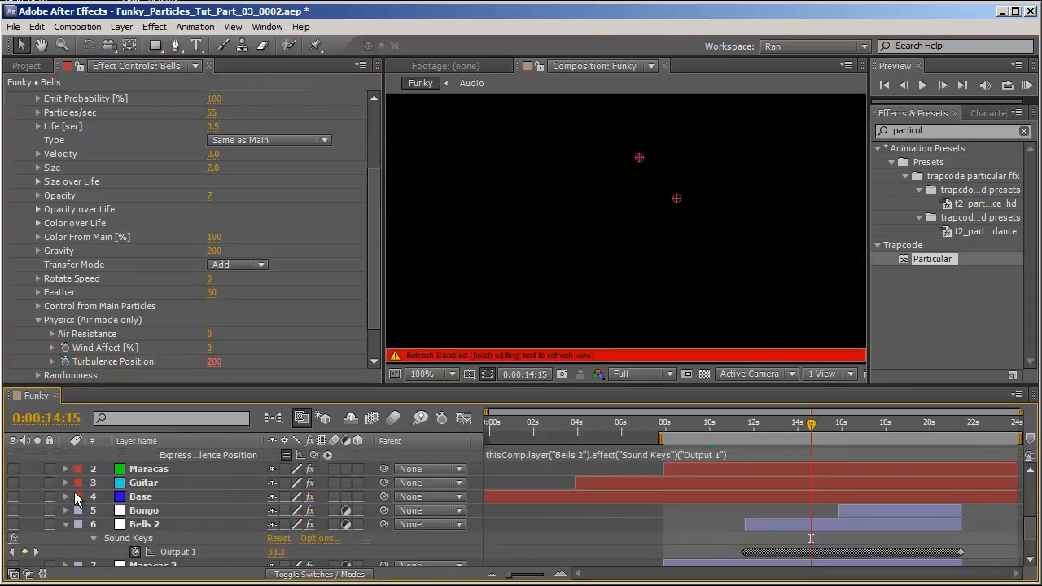
{"action": "left_click", "coordinate": [74, 554]}
{"action": "scroll", "coordinate": [422, 529], "scroll_direction": "up", "scroll_amount": 2}
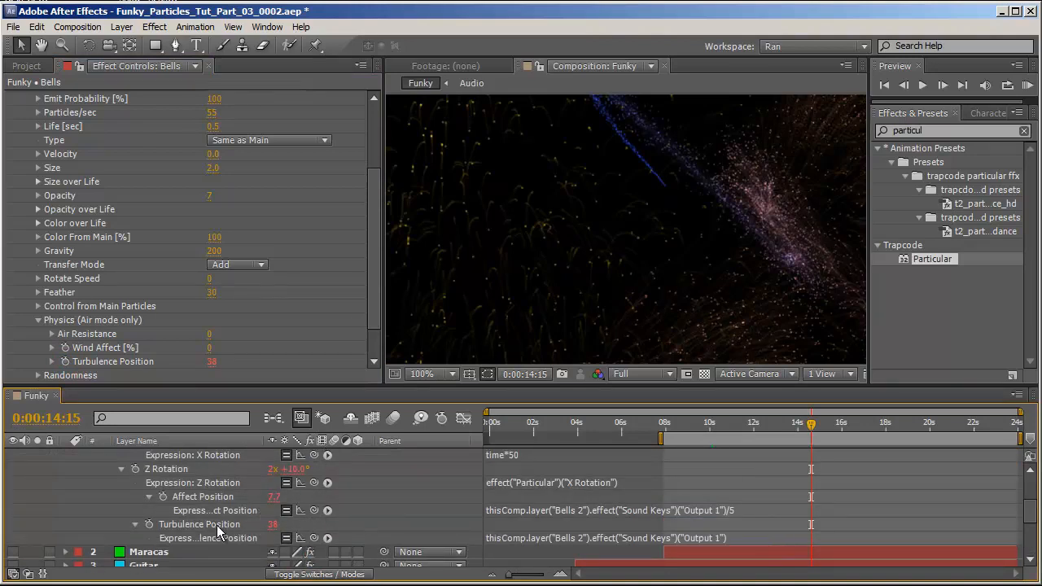
Multiply the Turbulence Position expression by 7.
{"action": "left_click", "coordinate": [741, 537]}
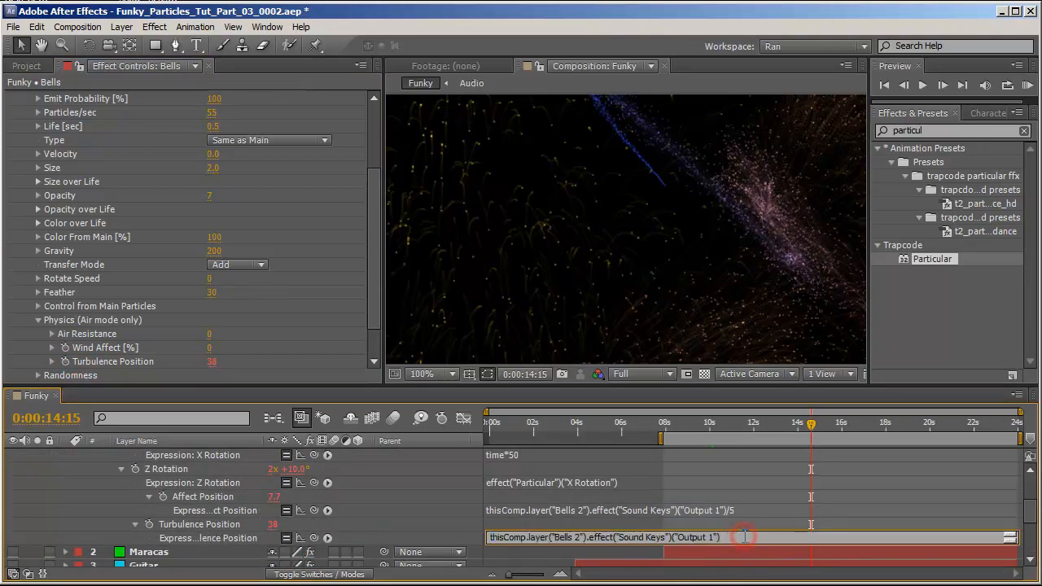
{"action": "type", "text": "*10"}
{"action": "key", "text": "BackSpace"}
{"action": "key", "text": "BackSpace"}
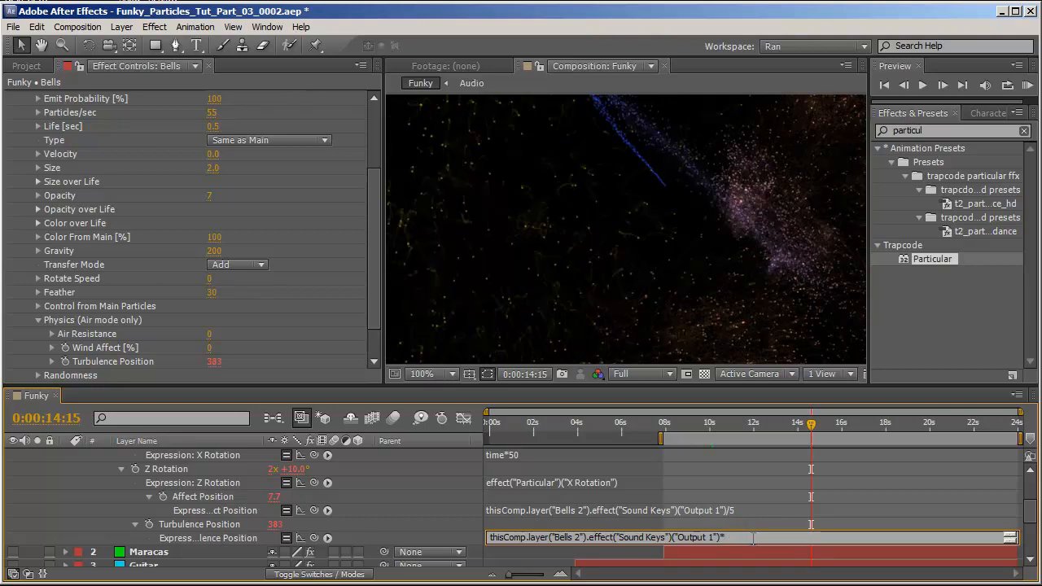
{"action": "type", "text": "7"}
{"action": "left_click", "coordinate": [446, 528]}
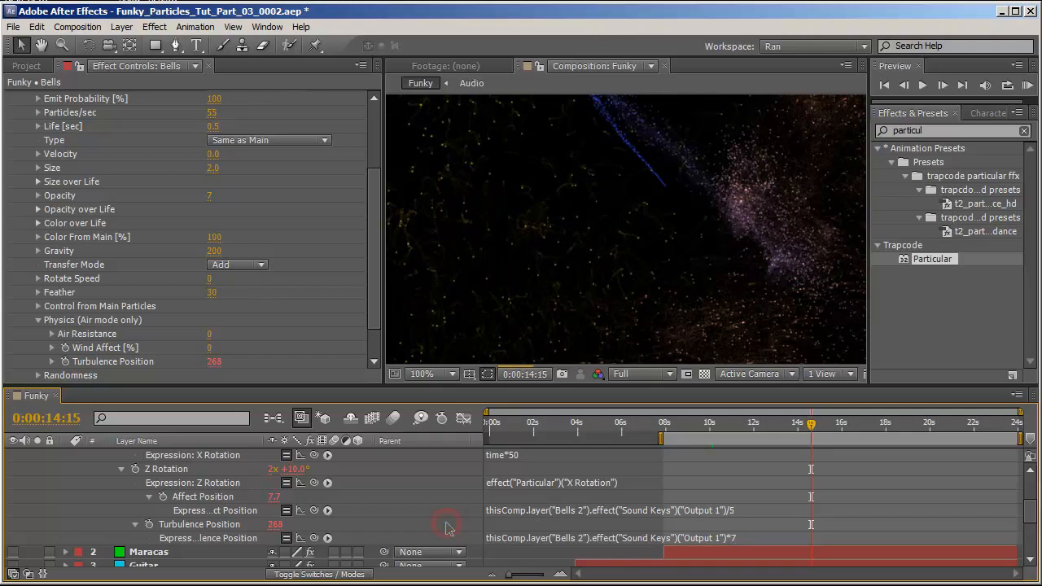
Preview the motion and set the Turbulence Position expression multiplier to 3.
{"action": "left_click_drag", "start_coordinate": [787, 424], "coordinate": [757, 425]}
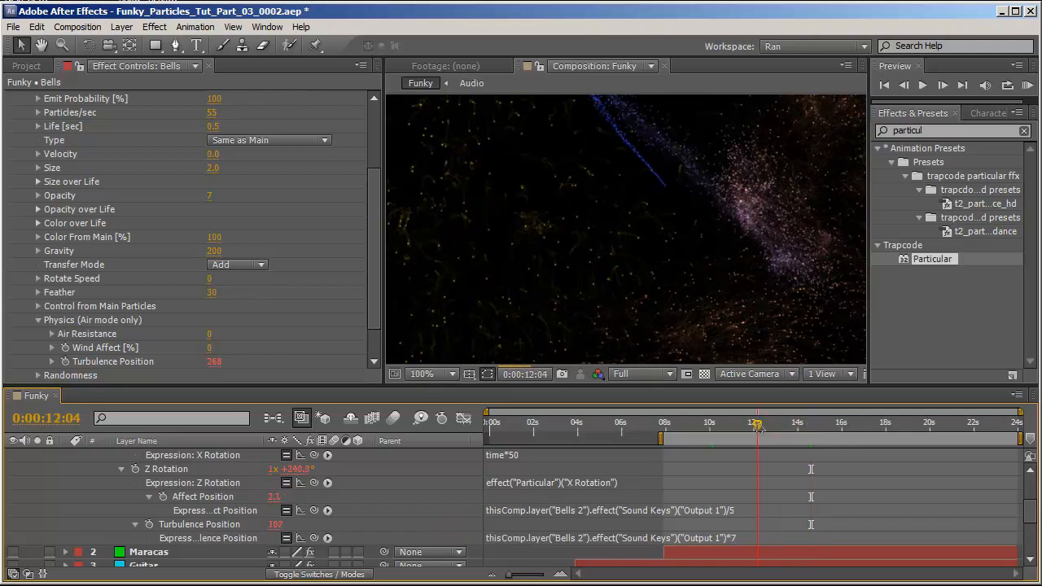
{"action": "key", "text": "space"}
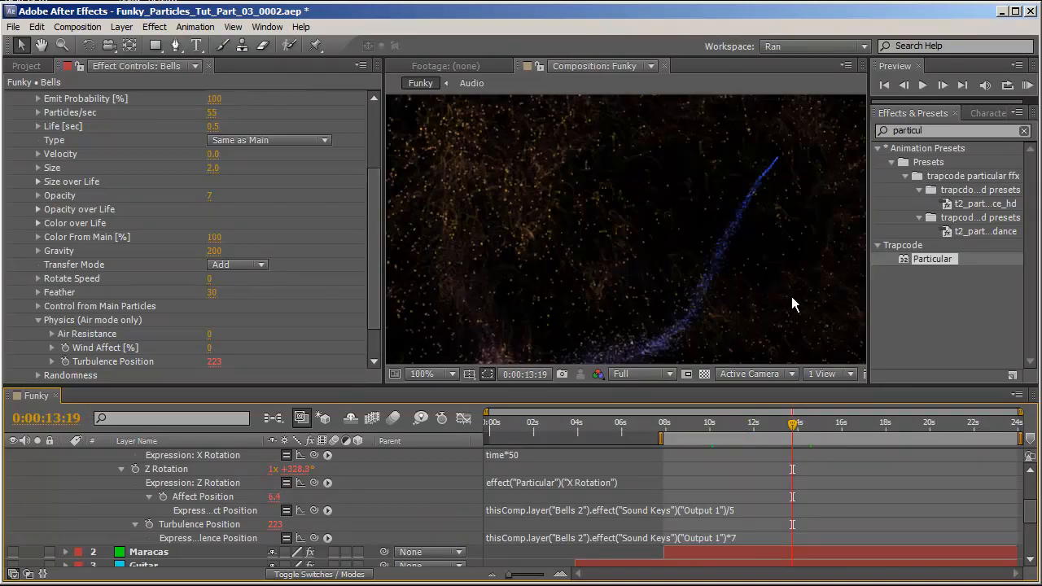
{"action": "scroll", "coordinate": [749, 505], "scroll_direction": "down", "scroll_amount": 1}
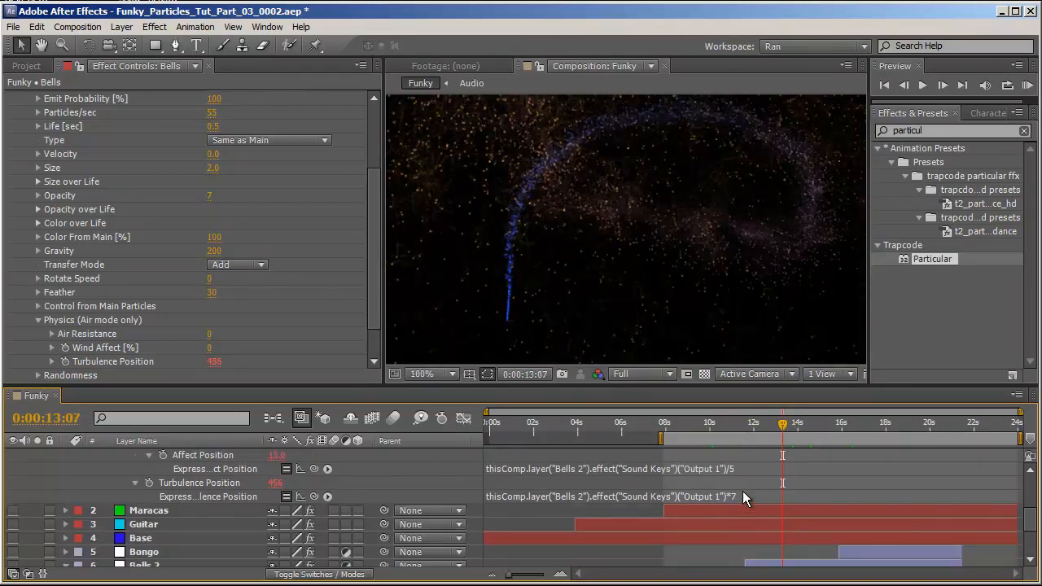
{"action": "left_click", "coordinate": [742, 496]}
{"action": "key", "text": "BackSpace"}
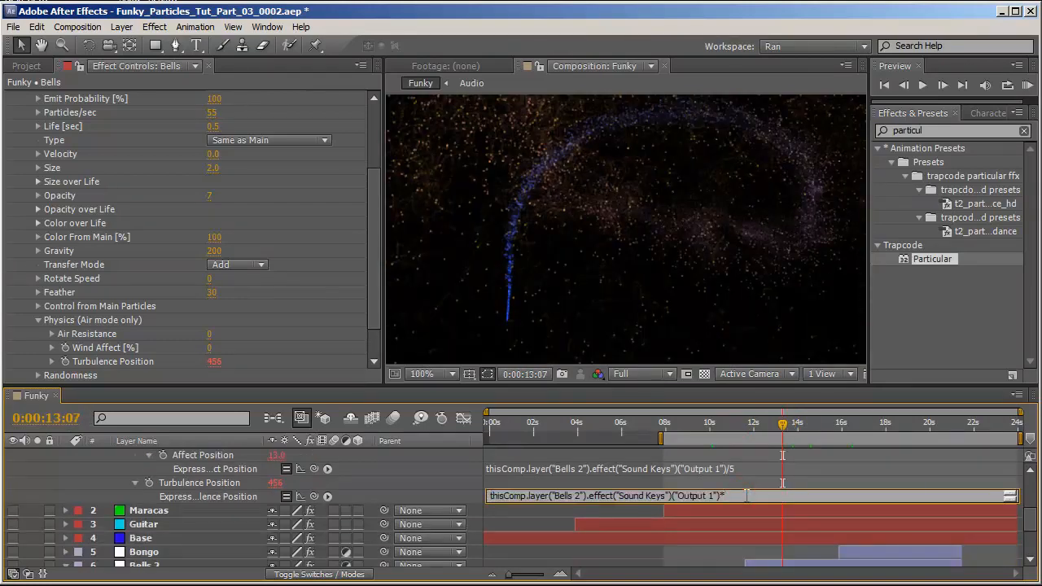
{"action": "type", "text": "3"}
{"action": "mouse_move", "coordinate": [756, 424]}
{"action": "left_mouse_down"}
{"action": "mouse_move", "coordinate": [794, 428]}
{"action": "mouse_move", "coordinate": [775, 424]}
{"action": "left_mouse_up"}
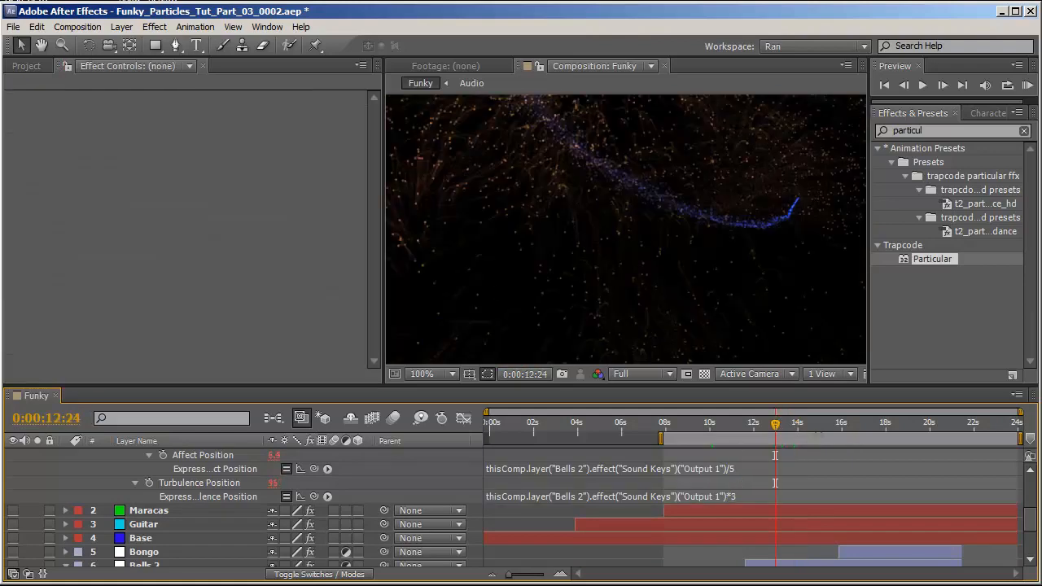
Create a new red solid layer in the Funky composition.
{"action": "scroll", "coordinate": [761, 206], "scroll_direction": "down", "scroll_amount": 4}
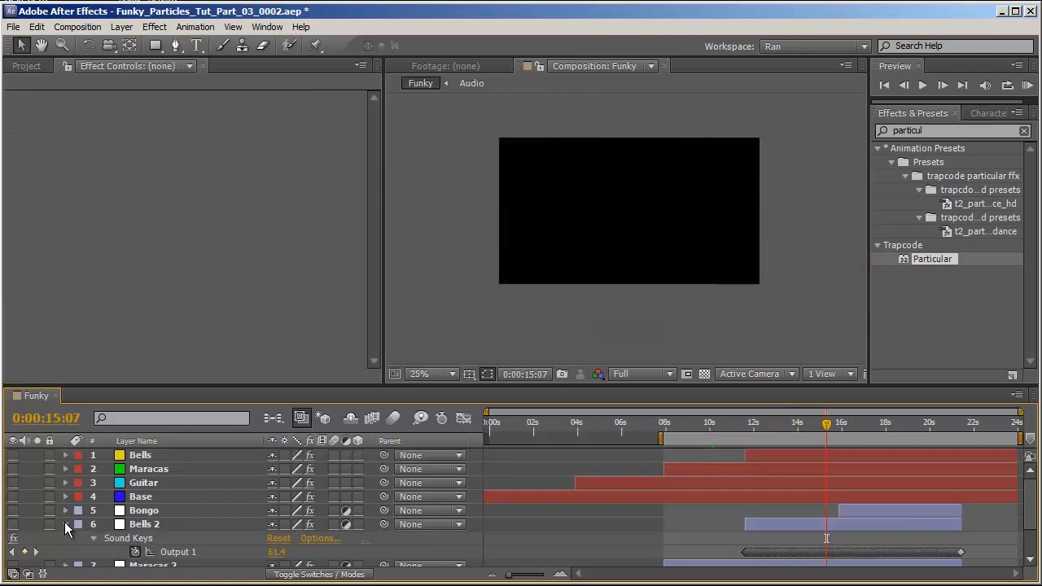
{"action": "left_click", "coordinate": [65, 525]}
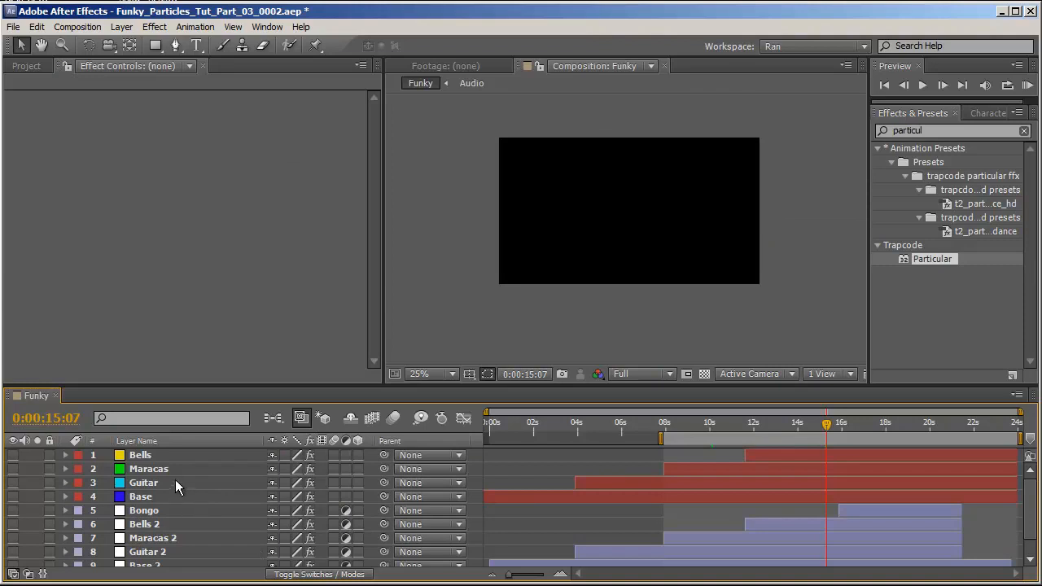
{"action": "left_click", "coordinate": [167, 457]}
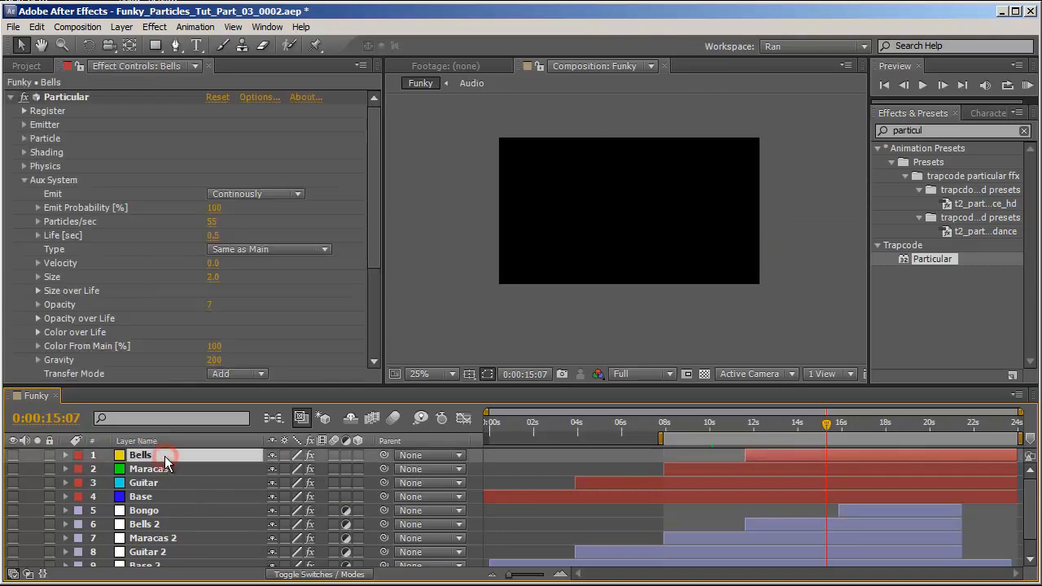
{"action": "left_click", "coordinate": [36, 484]}
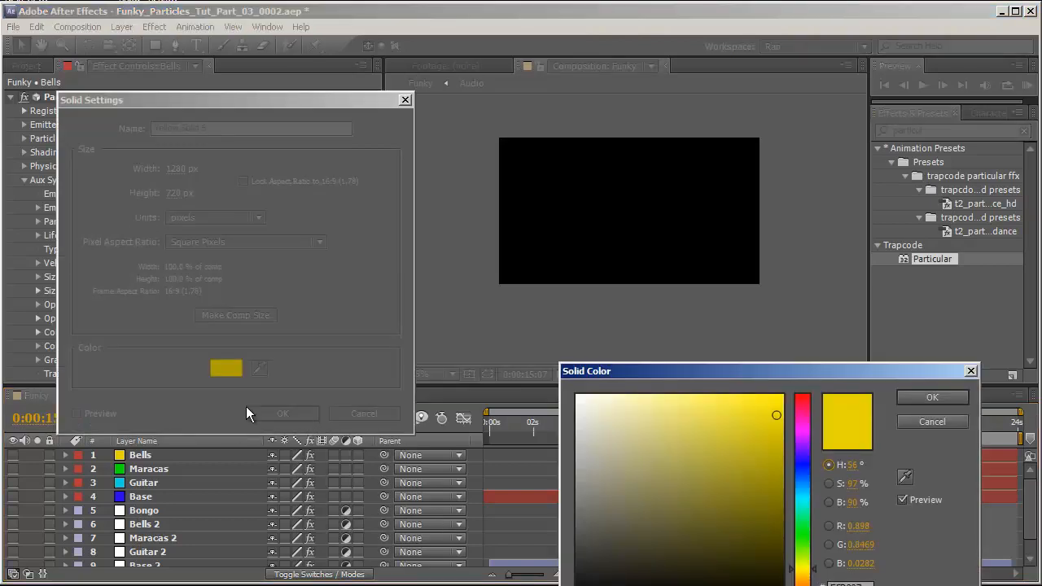
{"action": "left_click_drag", "start_coordinate": [830, 416], "coordinate": [817, 399]}
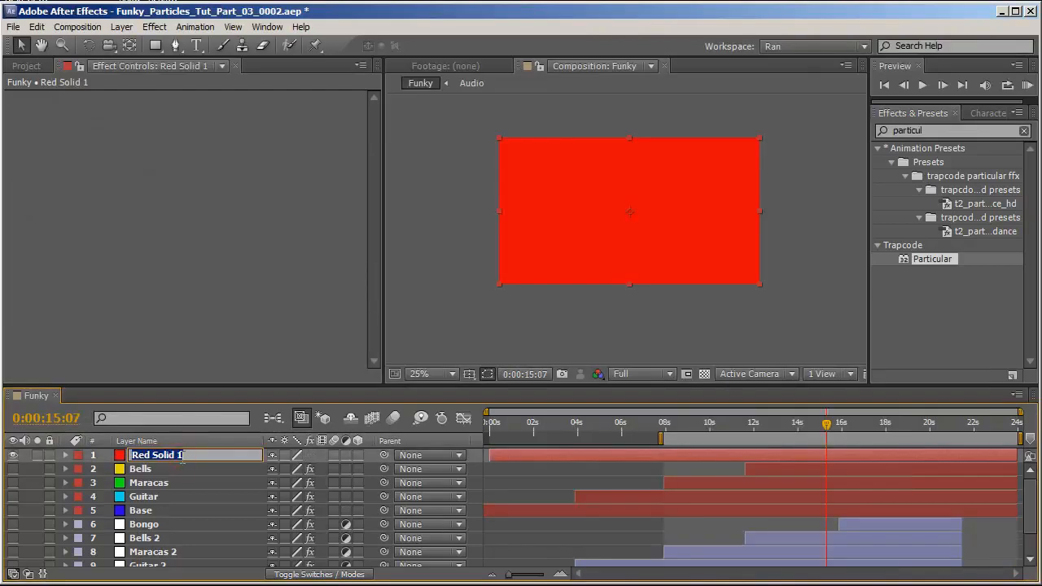
Rename the red solid Bongo_01.
{"action": "type", "text": "Bongo_01"}
{"action": "key", "text": "Return"}
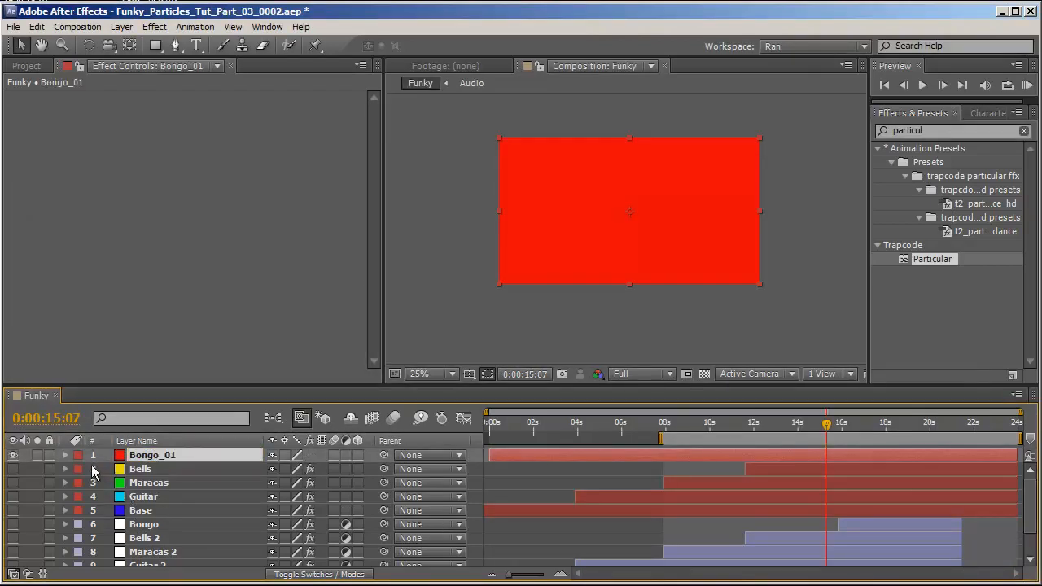
Show the Bongo layer's Sound Keys outputs and apply the Trapcode Form effect to Bongo_01.
{"action": "left_click", "coordinate": [166, 525]}
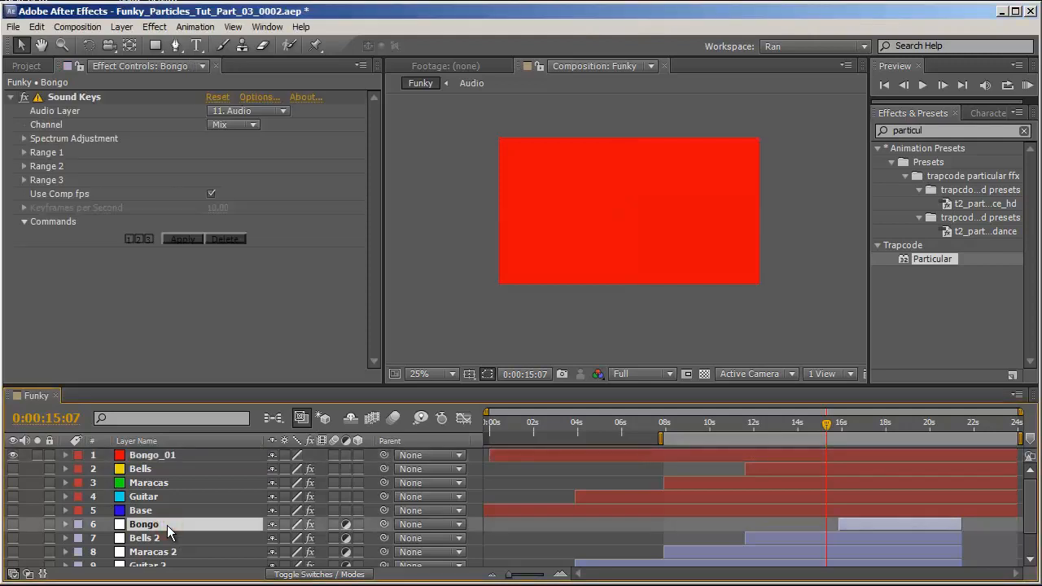
{"action": "key", "text": "u"}
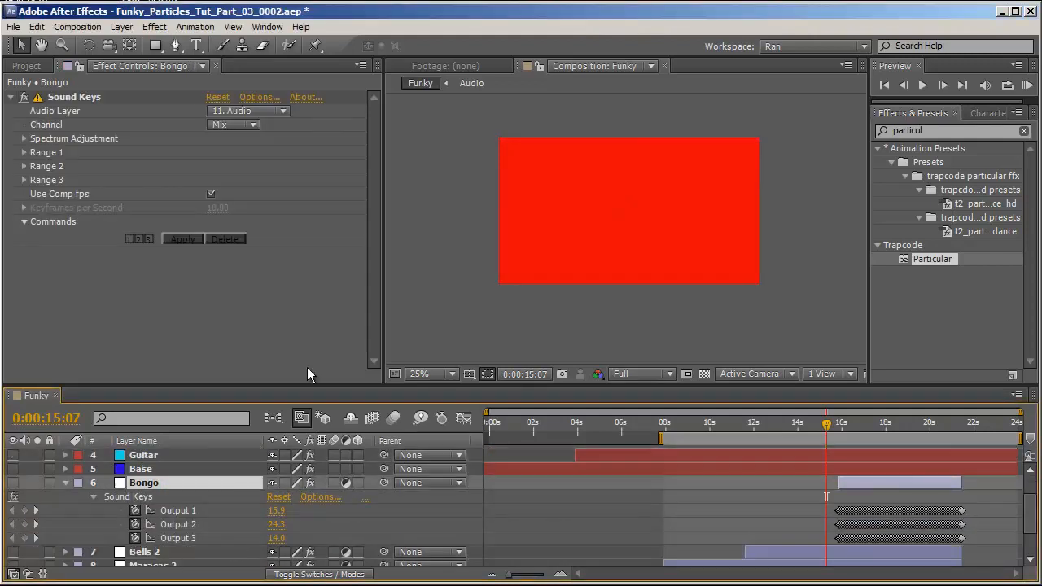
{"action": "left_click", "coordinate": [682, 182]}
{"action": "left_click_drag", "start_coordinate": [954, 130], "coordinate": [765, 99]}
{"action": "key", "text": "BackSpace"}
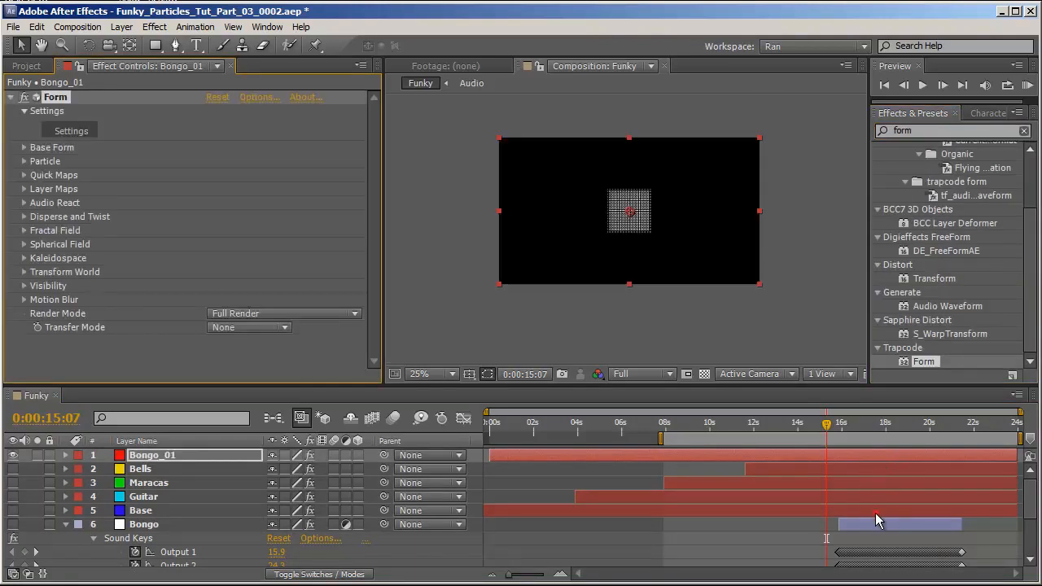
Trim Bongo_01's in point to the start of the Bongo layer.
{"action": "left_click", "coordinate": [877, 521]}
{"action": "key", "text": "i"}
{"action": "left_click", "coordinate": [872, 455]}
{"action": "key", "text": "alt+bracketleft"}
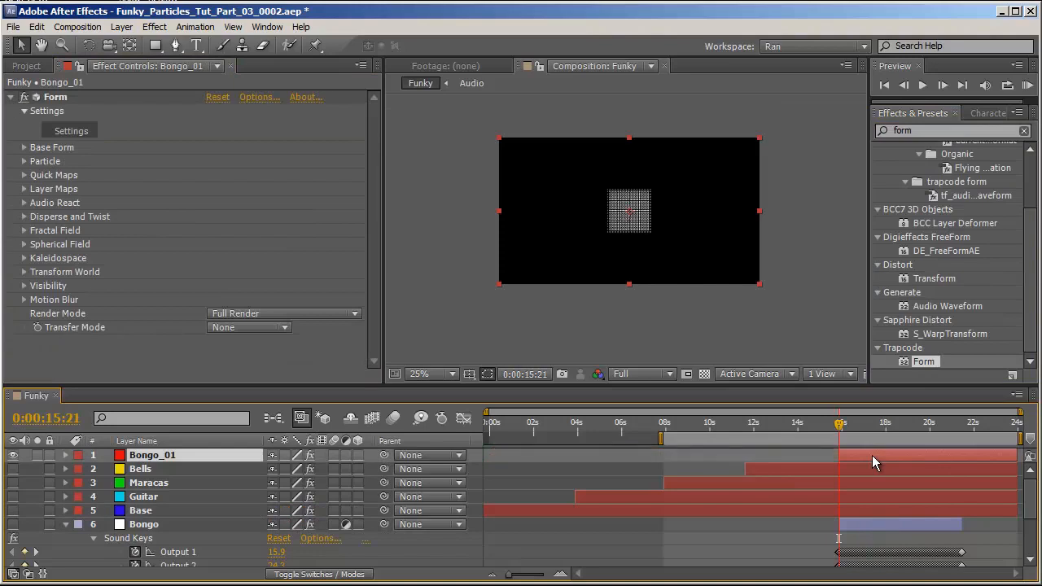
{"action": "left_click", "coordinate": [856, 424]}
Set Form's Base Form to Sphere - Layered.
{"action": "scroll", "coordinate": [625, 227], "scroll_direction": "up", "scroll_amount": 1}
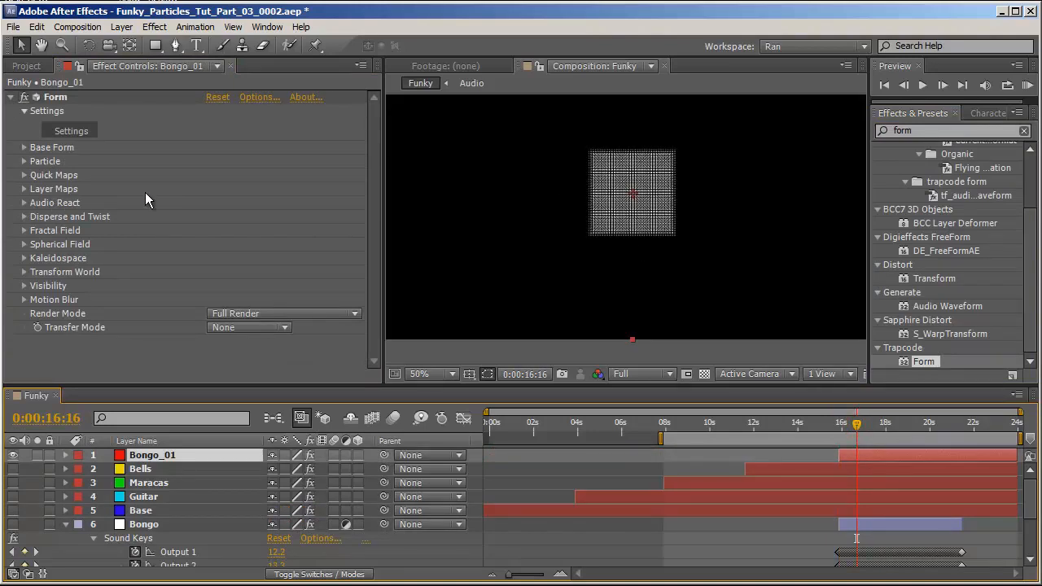
{"action": "left_click", "coordinate": [23, 148]}
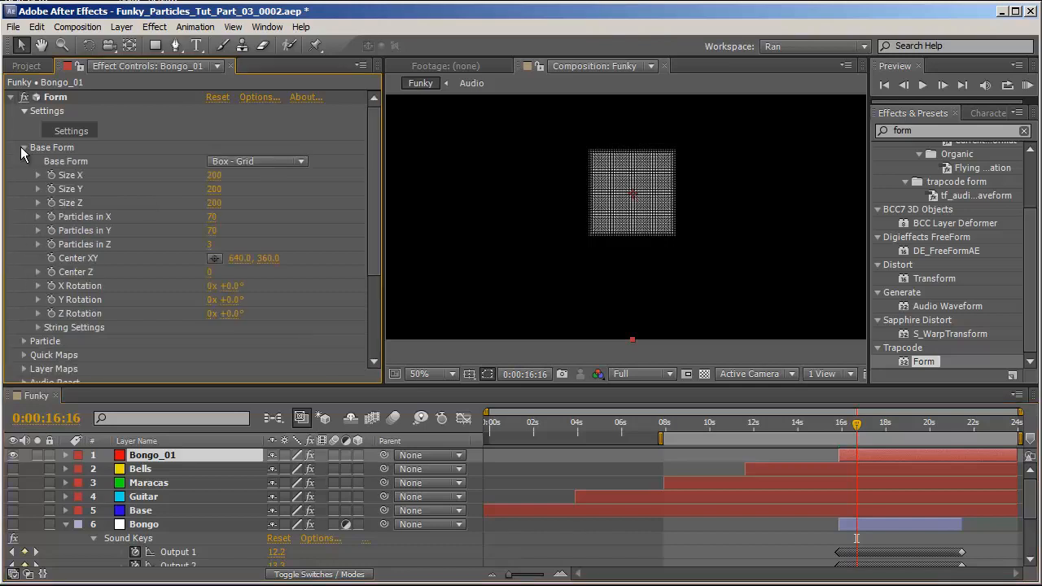
{"action": "left_click", "coordinate": [291, 160]}
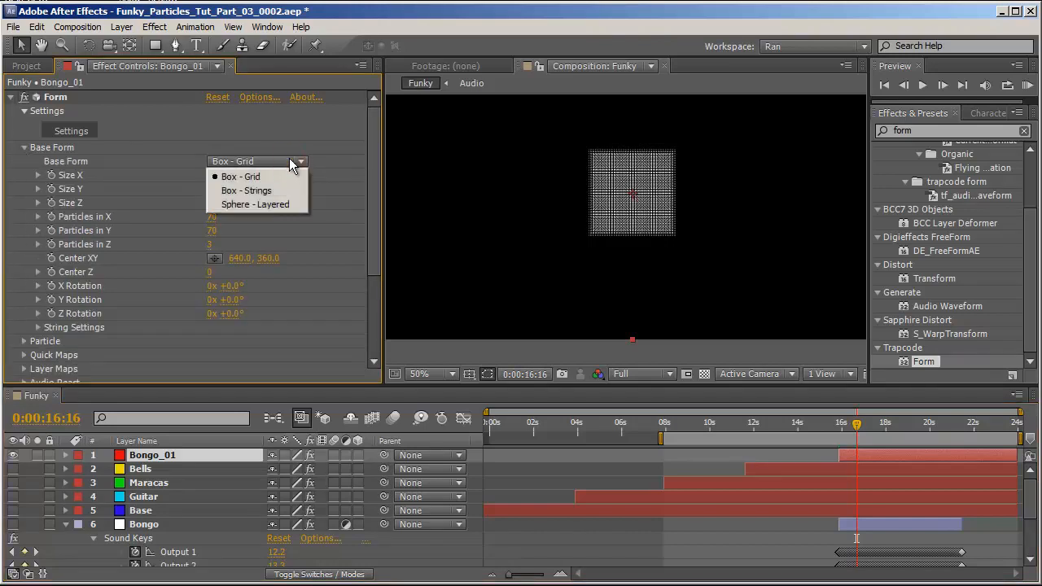
{"action": "left_click", "coordinate": [285, 208]}
Add an expression to Form's Disperse linking it to the Bongo layer's Sound Keys Output 1.
{"action": "scroll", "coordinate": [717, 243], "scroll_direction": "up", "scroll_amount": 1}
{"action": "scroll", "coordinate": [716, 236], "scroll_direction": "up", "scroll_amount": 1}
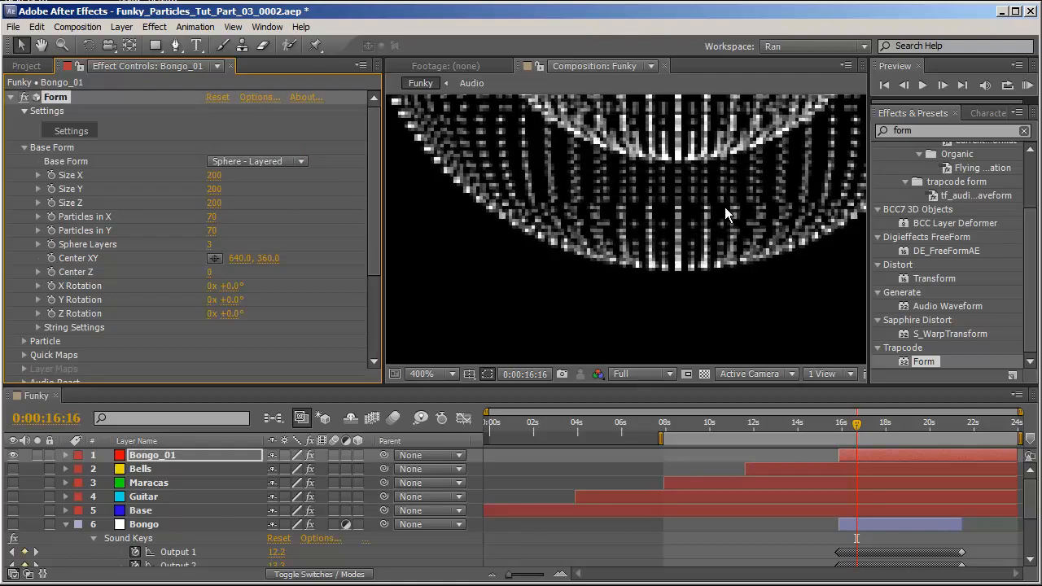
{"action": "scroll", "coordinate": [724, 207], "scroll_direction": "down", "scroll_amount": 1}
{"action": "scroll", "coordinate": [724, 207], "scroll_direction": "down", "scroll_amount": 2}
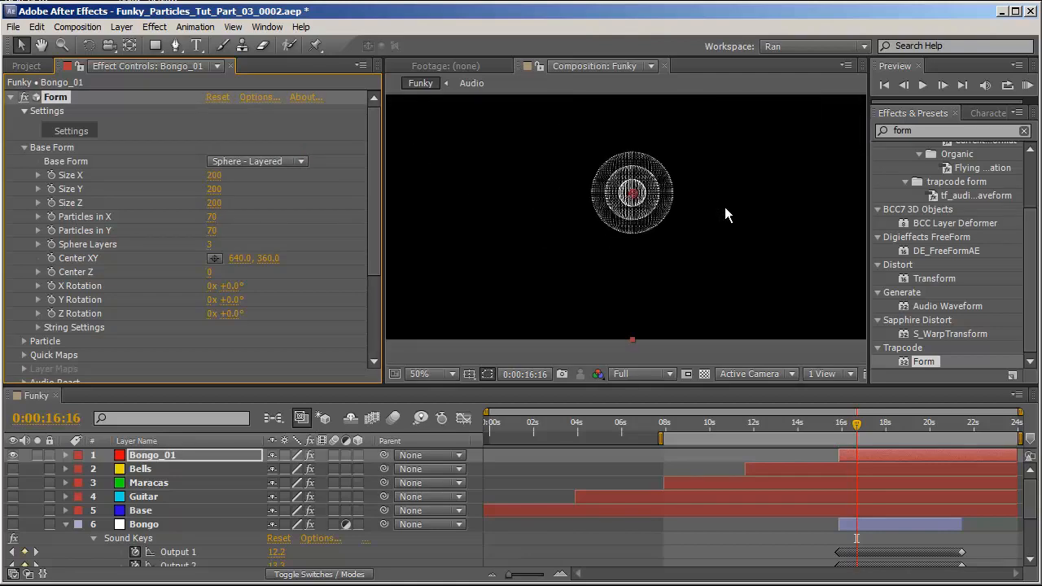
{"action": "scroll", "coordinate": [626, 223], "scroll_direction": "up", "scroll_amount": 2}
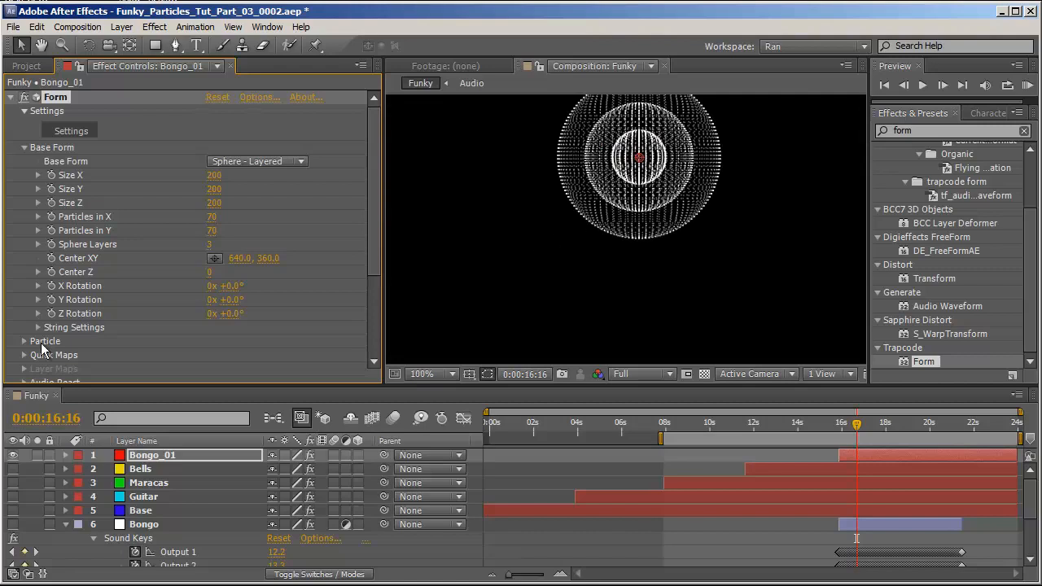
{"action": "scroll", "coordinate": [128, 264], "scroll_direction": "down", "scroll_amount": 3}
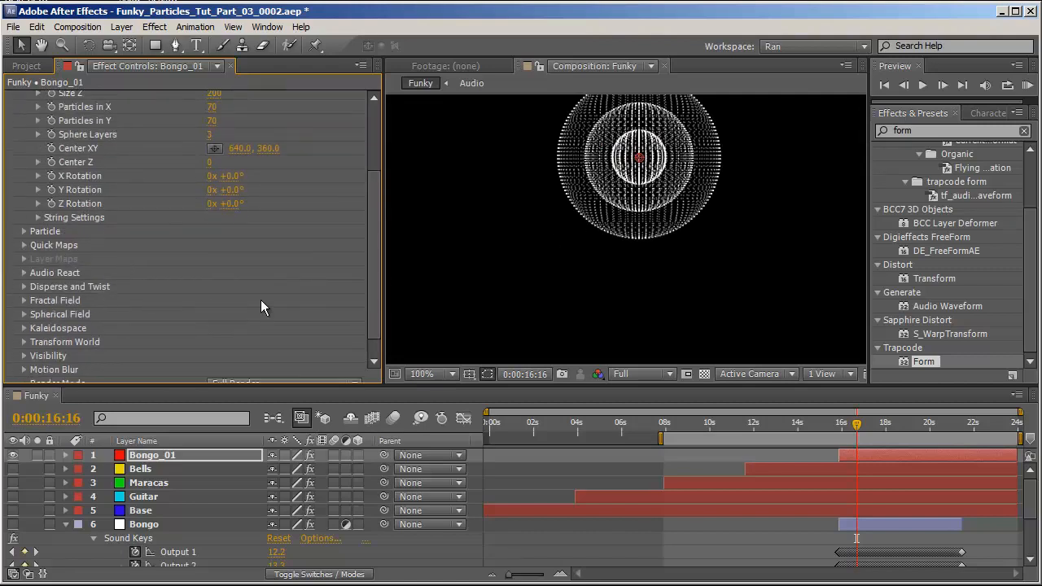
{"action": "left_click", "coordinate": [25, 287]}
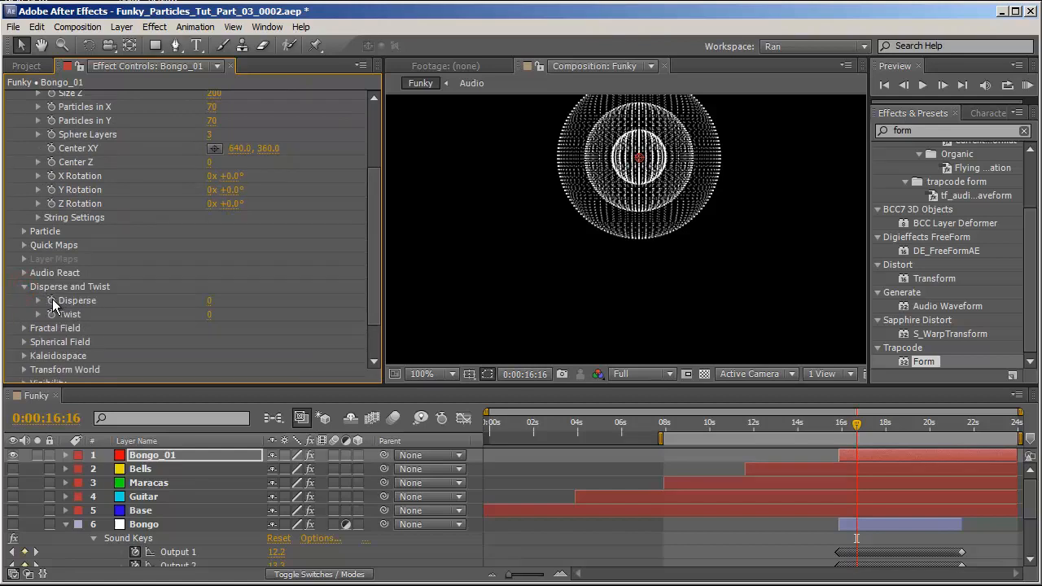
{"action": "left_click", "coordinate": [51, 301], "text": "alt"}
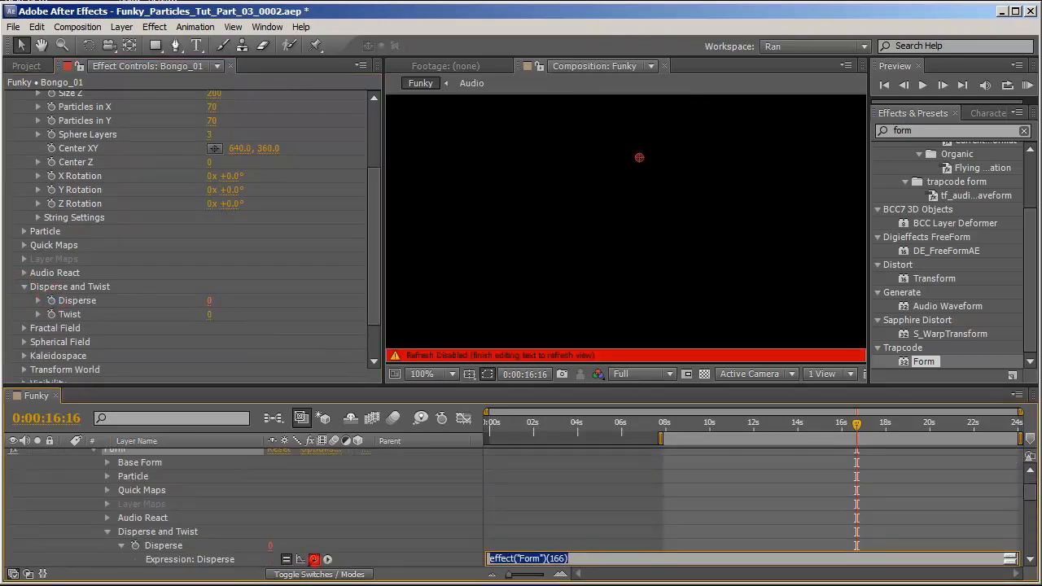
{"action": "left_click_drag", "start_coordinate": [314, 559], "coordinate": [213, 549]}
{"action": "left_click", "coordinate": [796, 477]}
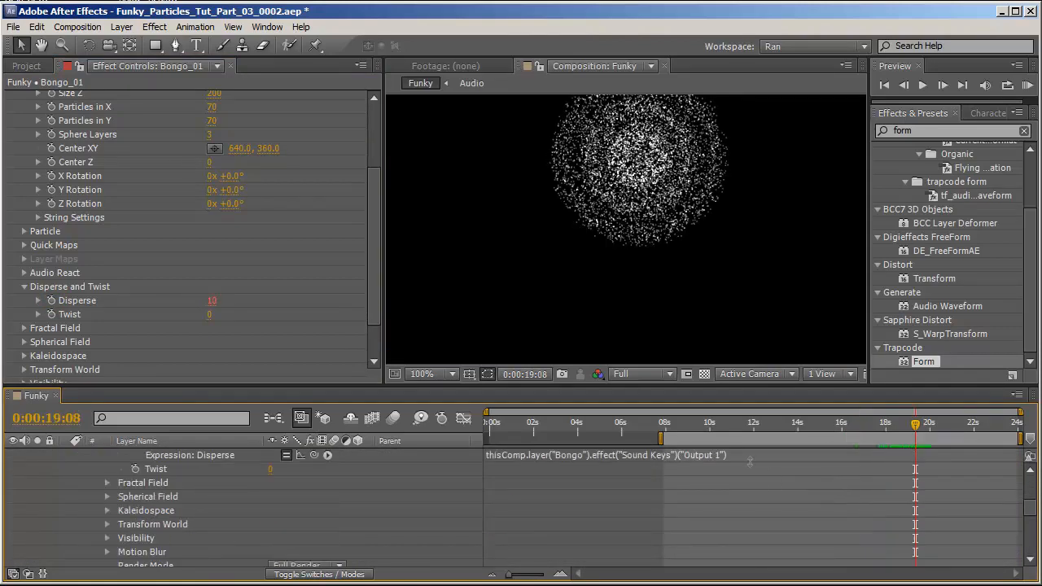
Divide the Disperse expression by 5 and scrub the timeline to check it.
{"action": "left_click", "coordinate": [749, 458]}
{"action": "left_click", "coordinate": [738, 455]}
{"action": "type", "text": "/"}
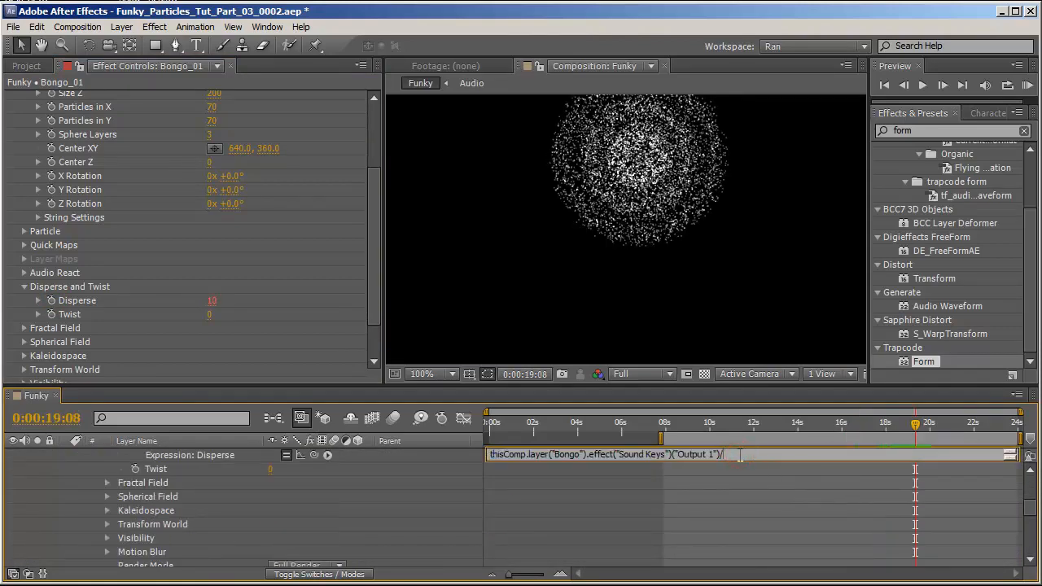
{"action": "type", "text": "5"}
{"action": "left_click_drag", "start_coordinate": [883, 425], "coordinate": [896, 424]}
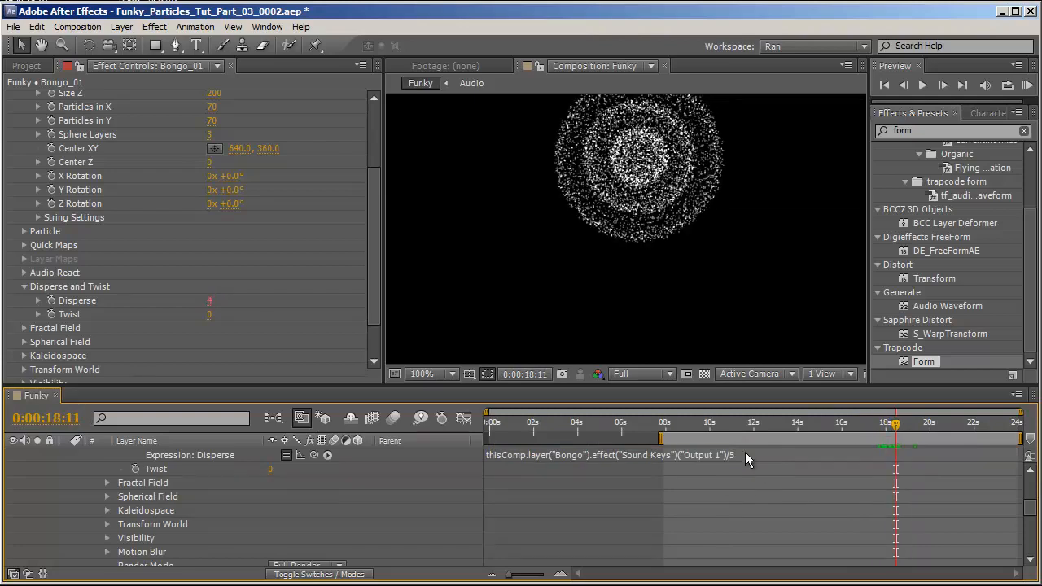
Change the Disperse expression divisor to 8.
{"action": "left_click", "coordinate": [745, 452]}
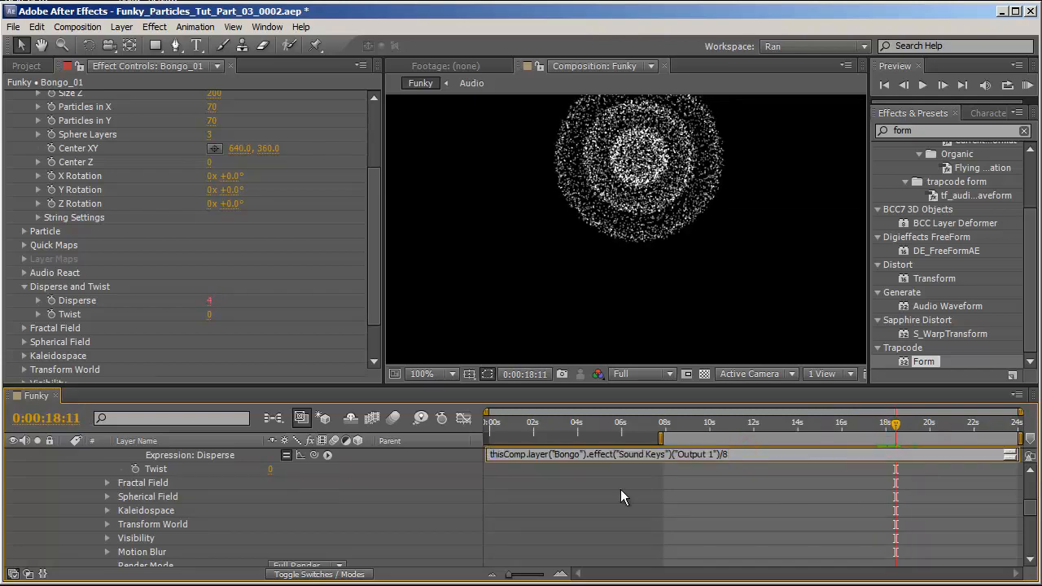
{"action": "left_click", "coordinate": [420, 463]}
{"action": "scroll", "coordinate": [295, 199], "scroll_direction": "up", "scroll_amount": 4}
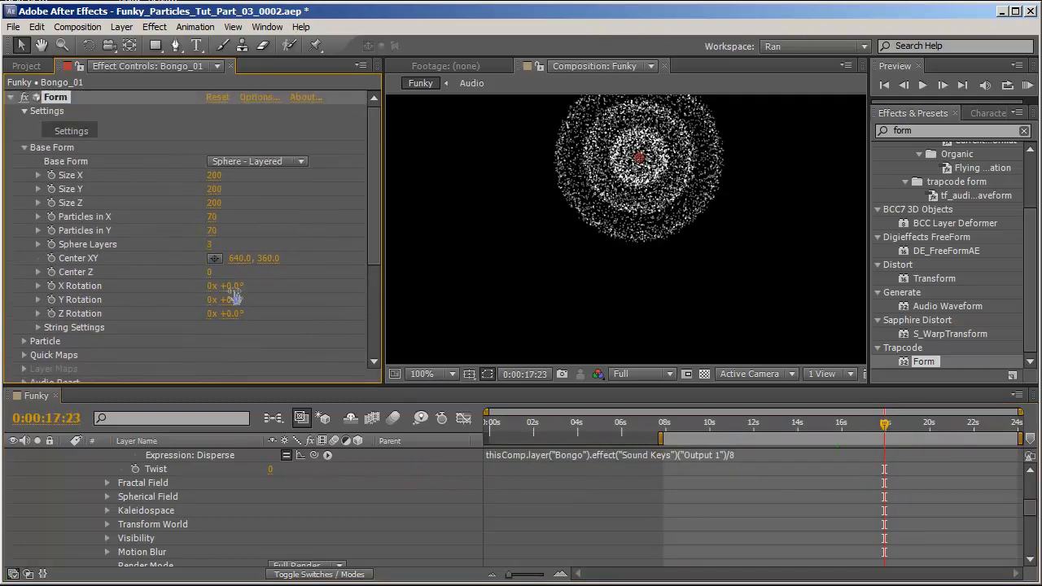
Open Form's Audio React settings and set the Audio Layer to 11. Audio.
{"action": "scroll", "coordinate": [307, 293], "scroll_direction": "down", "scroll_amount": 3}
{"action": "scroll", "coordinate": [124, 317], "scroll_direction": "up", "scroll_amount": 3}
{"action": "scroll", "coordinate": [106, 305], "scroll_direction": "down", "scroll_amount": 5}
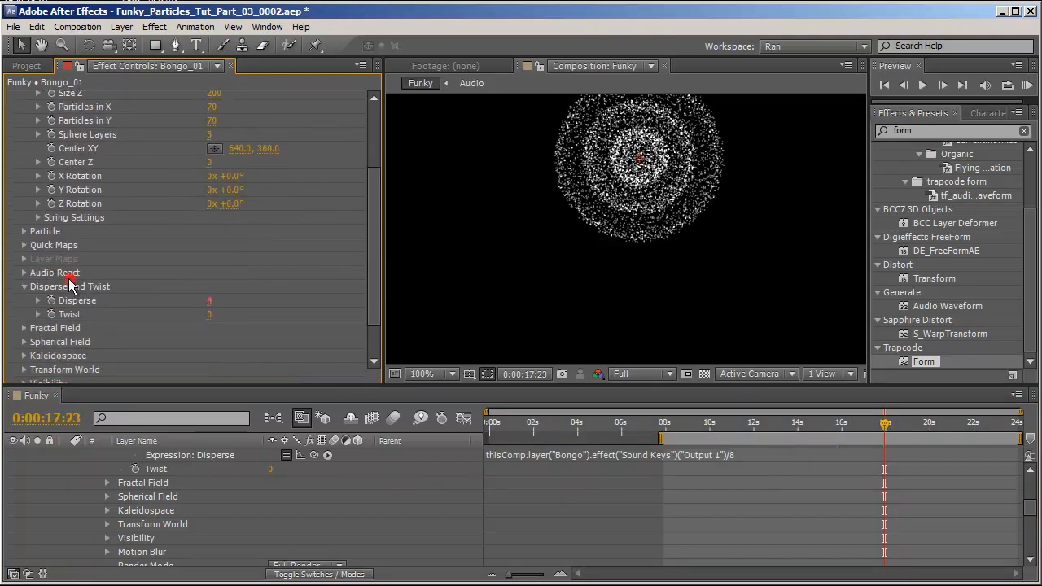
{"action": "left_click", "coordinate": [25, 286]}
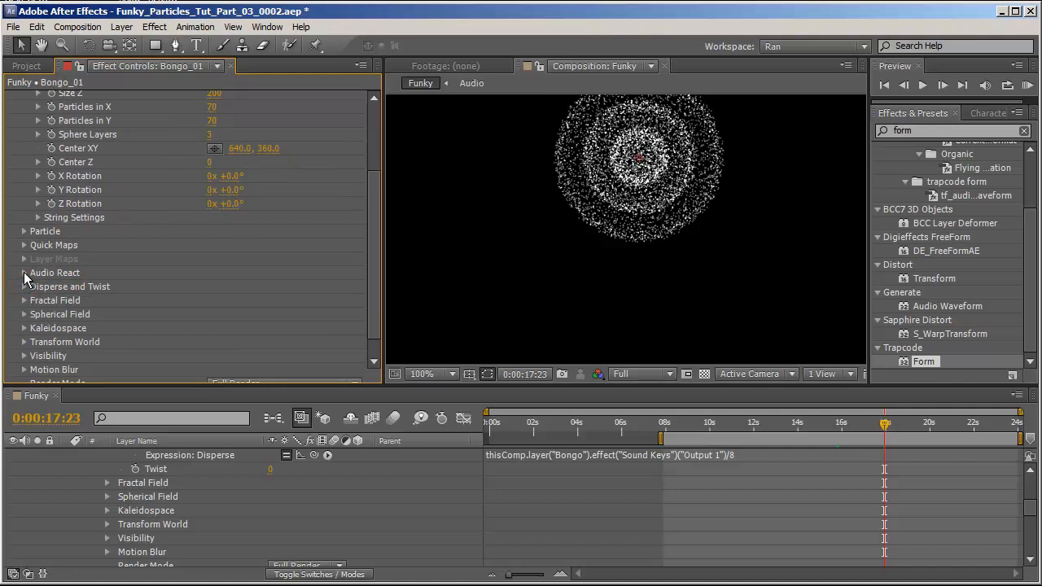
{"action": "left_click", "coordinate": [24, 274]}
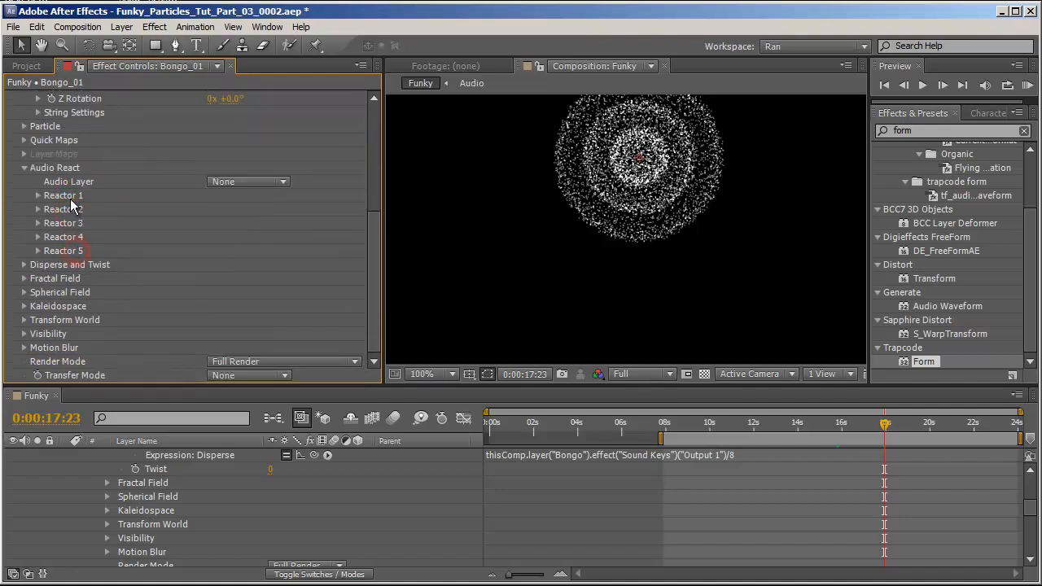
{"action": "left_click", "coordinate": [70, 195]}
{"action": "left_click", "coordinate": [248, 182]}
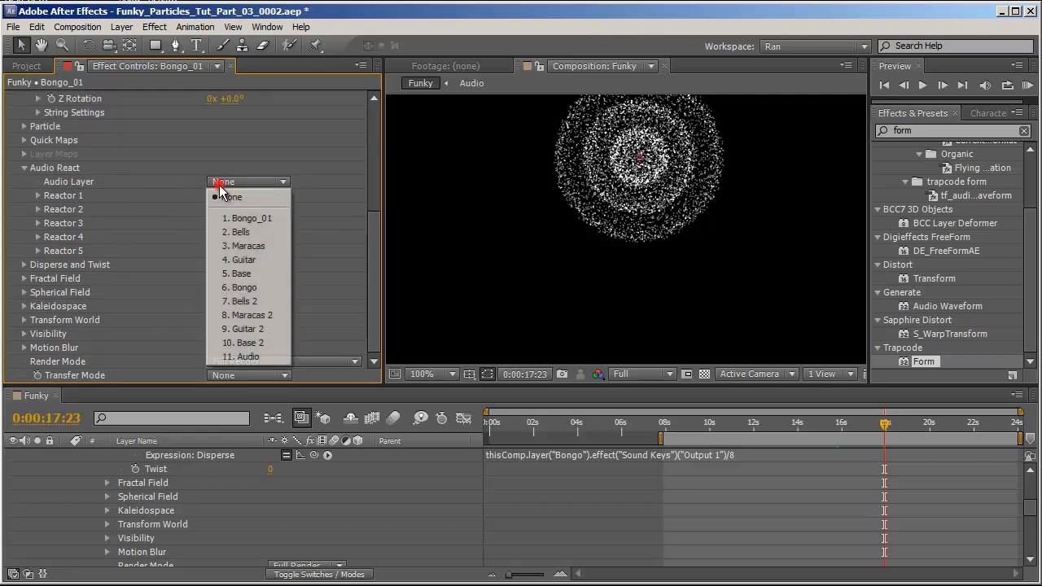
{"action": "left_click", "coordinate": [261, 356]}
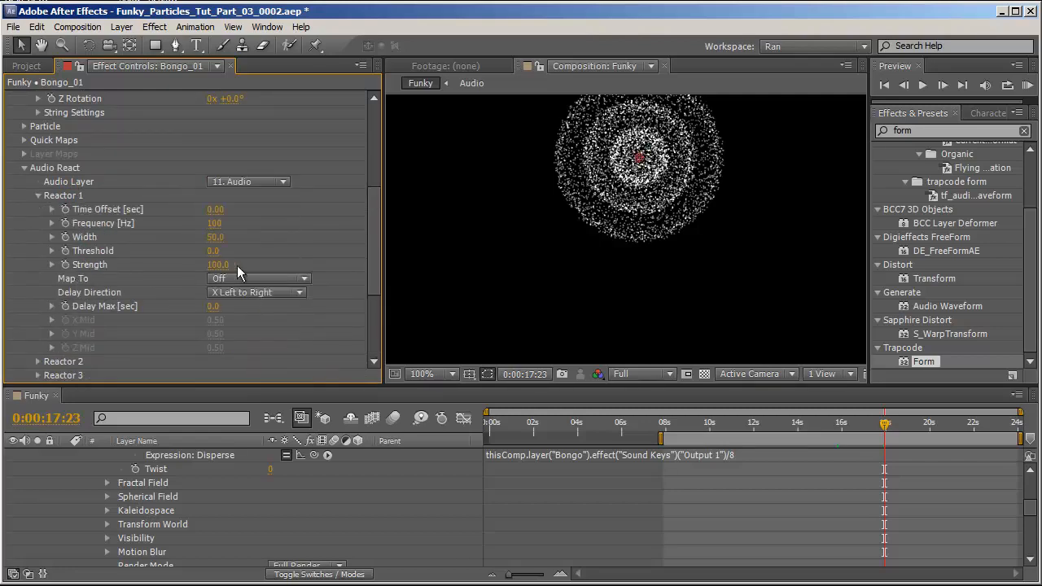
Map Reactor 1 to Sphere 1 Strength and scrub the timeline to preview the reaction.
{"action": "left_click", "coordinate": [244, 278]}
{"action": "left_click", "coordinate": [304, 419]}
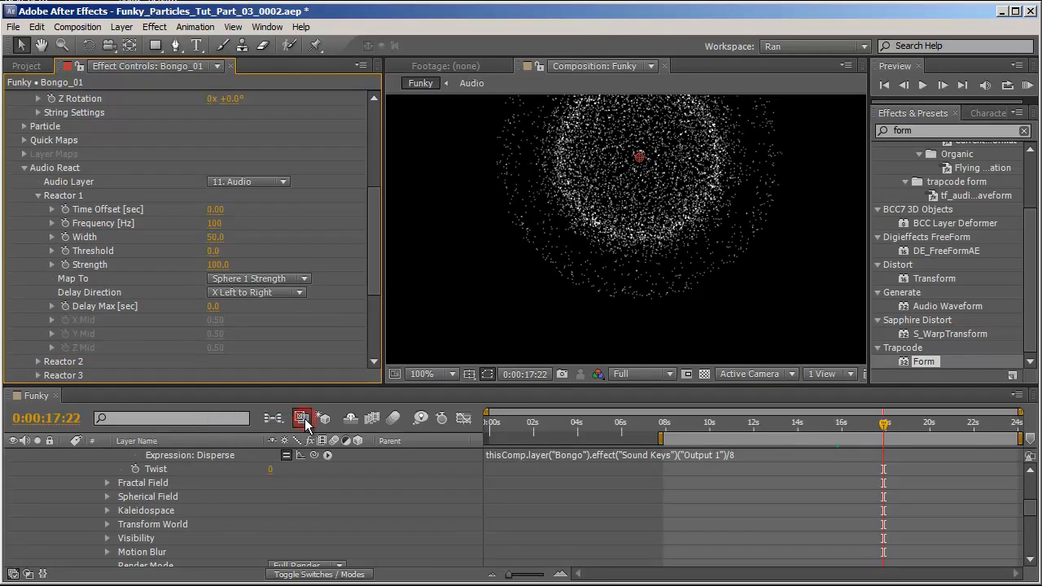
{"action": "scroll", "coordinate": [817, 213], "scroll_direction": "down", "scroll_amount": 2}
{"action": "left_click_drag", "start_coordinate": [774, 423], "coordinate": [865, 422]}
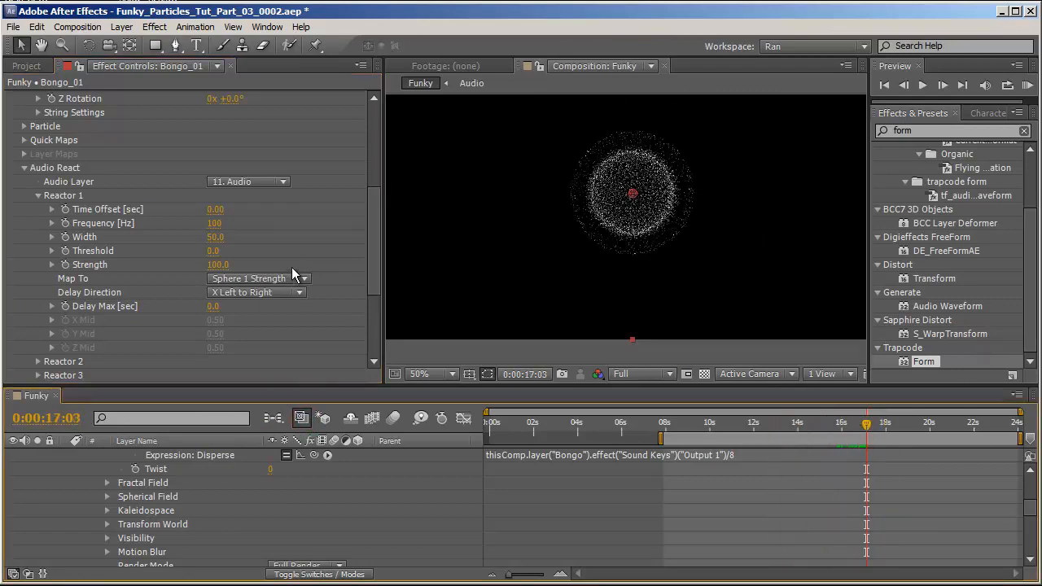
Set the Audio React layer back to None and collapse Audio React.
{"action": "left_click", "coordinate": [246, 179]}
{"action": "left_click", "coordinate": [232, 196]}
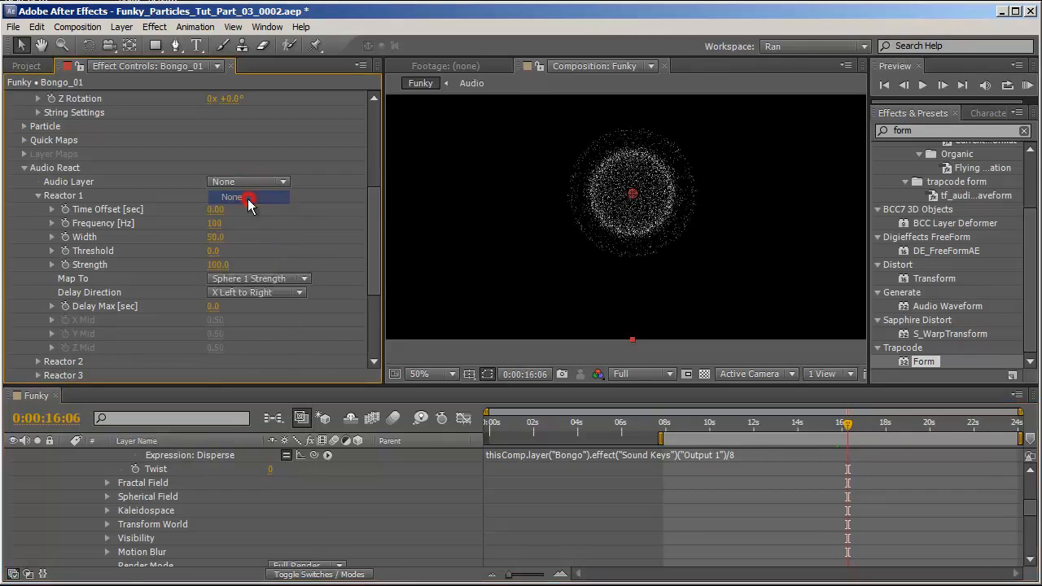
{"action": "left_click", "coordinate": [25, 168]}
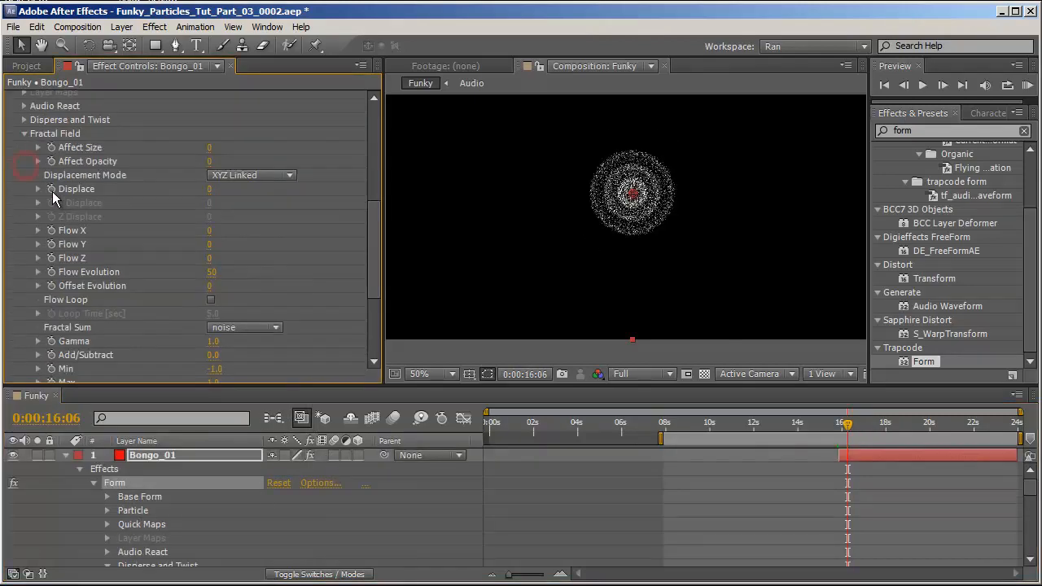
Link Fractal Field's Displace to the Bongo layer's Sound Keys Output 2 with an expression divided by 2.
{"action": "left_click", "coordinate": [52, 191], "text": "alt"}
{"action": "left_click_drag", "start_coordinate": [327, 558], "coordinate": [206, 536]}
{"action": "left_click", "coordinate": [893, 437]}
{"action": "left_click", "coordinate": [855, 437]}
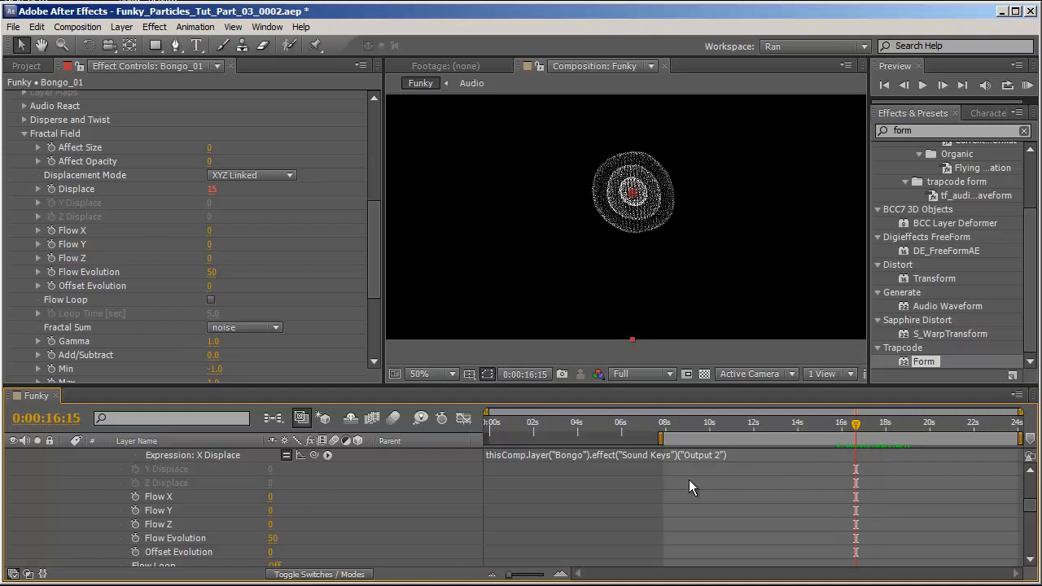
{"action": "scroll", "coordinate": [688, 479], "scroll_direction": "up", "scroll_amount": 1}
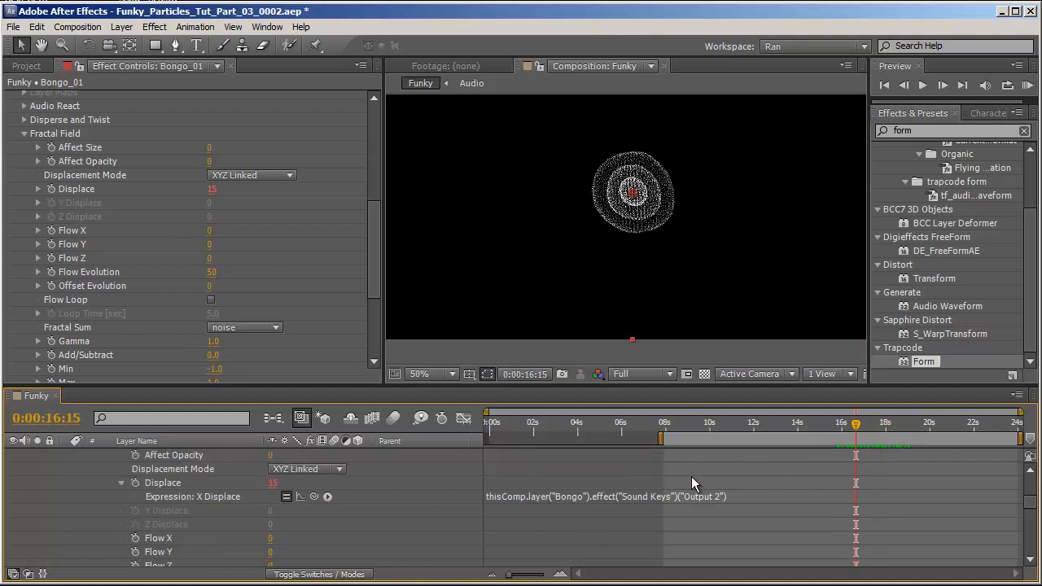
{"action": "left_click", "coordinate": [765, 494]}
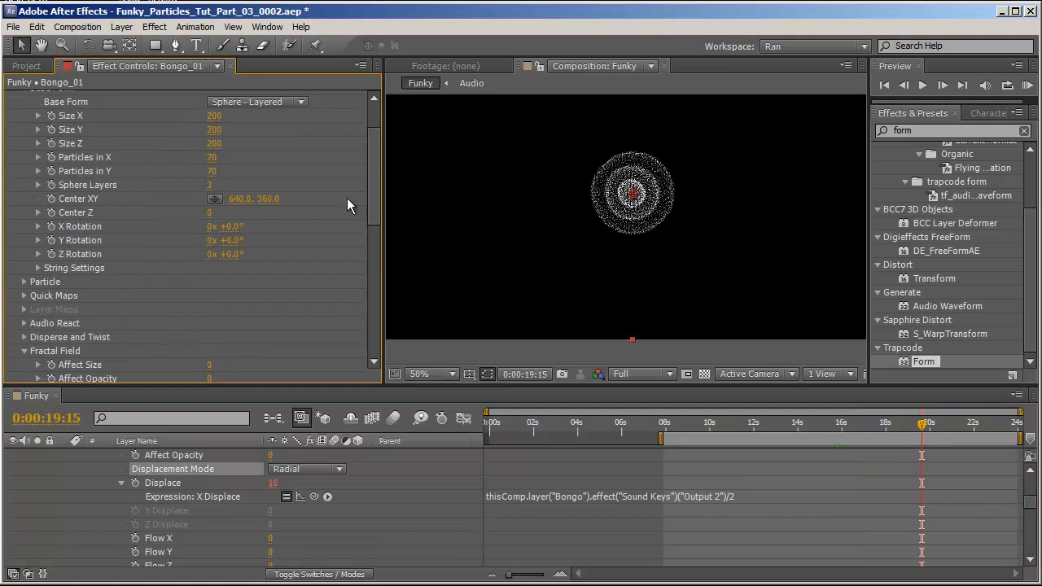
Add an expression to Center Z linking it to Bongo's Sound Keys Output 3, multiplied by 8.
{"action": "scroll", "coordinate": [65, 232], "scroll_direction": "up", "scroll_amount": 2}
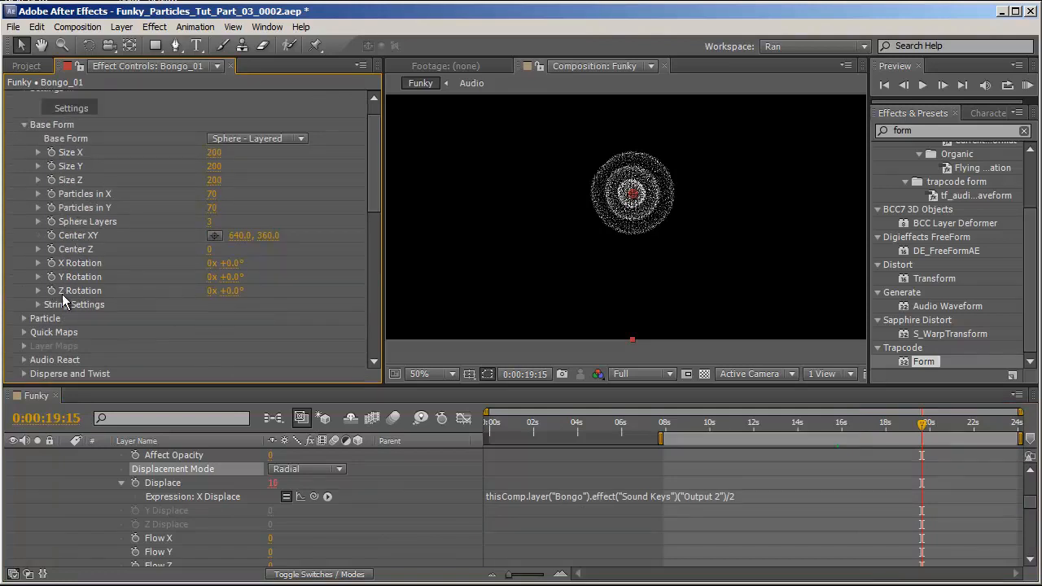
{"action": "left_click", "coordinate": [51, 249], "text": "alt"}
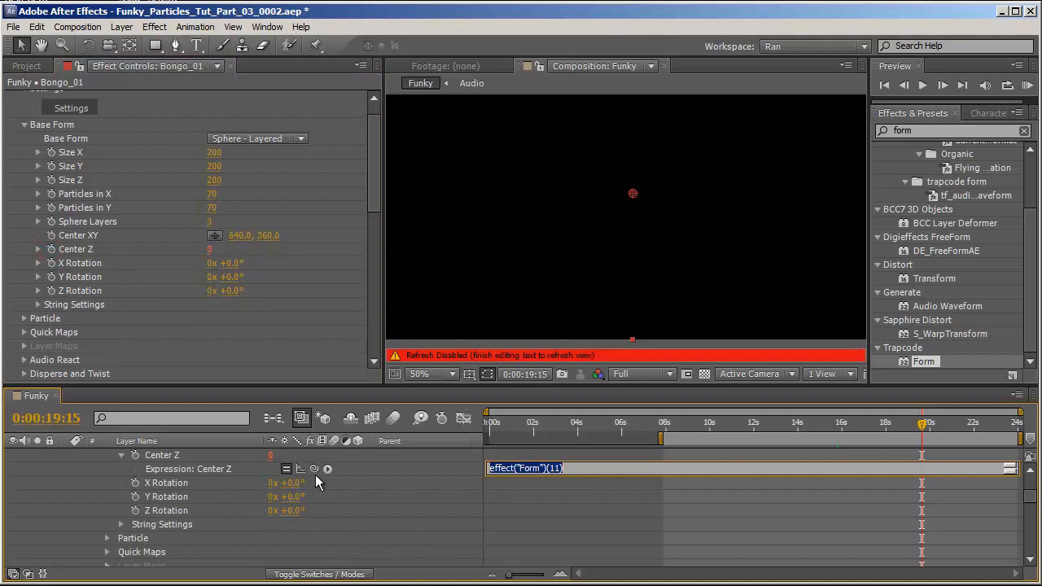
{"action": "left_click_drag", "start_coordinate": [327, 470], "coordinate": [231, 575]}
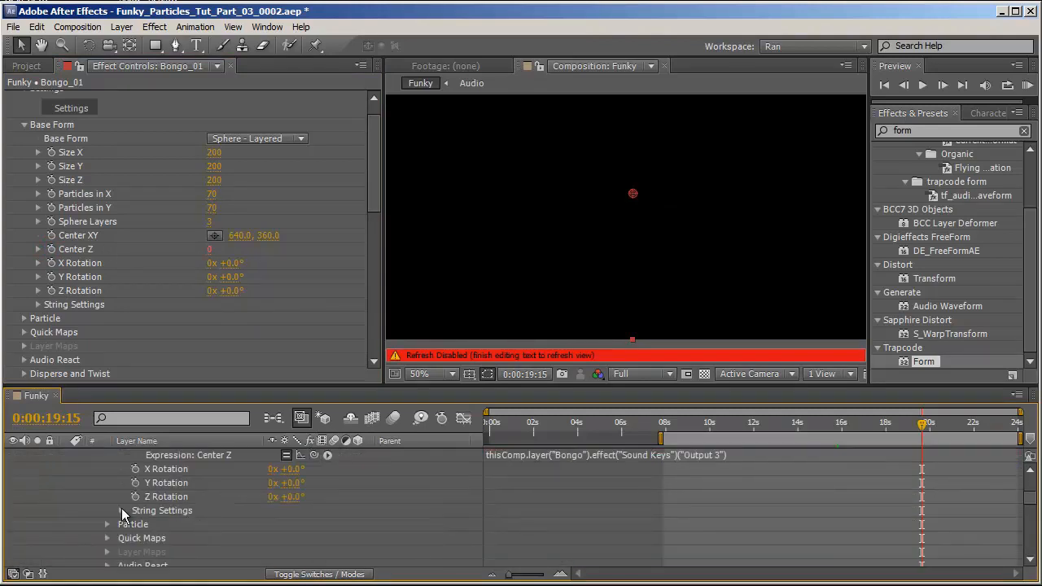
{"action": "left_click", "coordinate": [85, 499]}
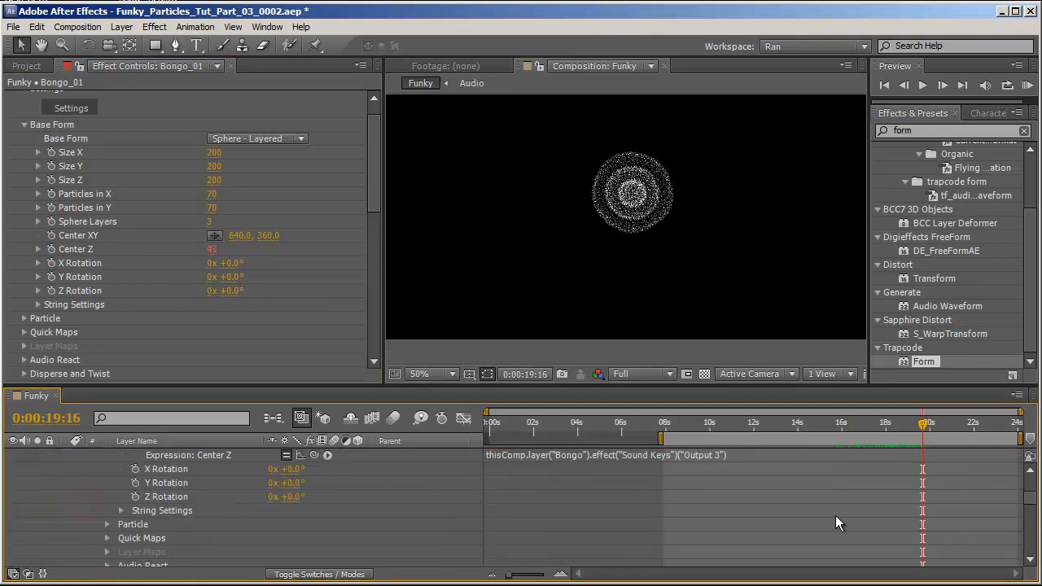
{"action": "scroll", "coordinate": [733, 506], "scroll_direction": "up", "scroll_amount": 1}
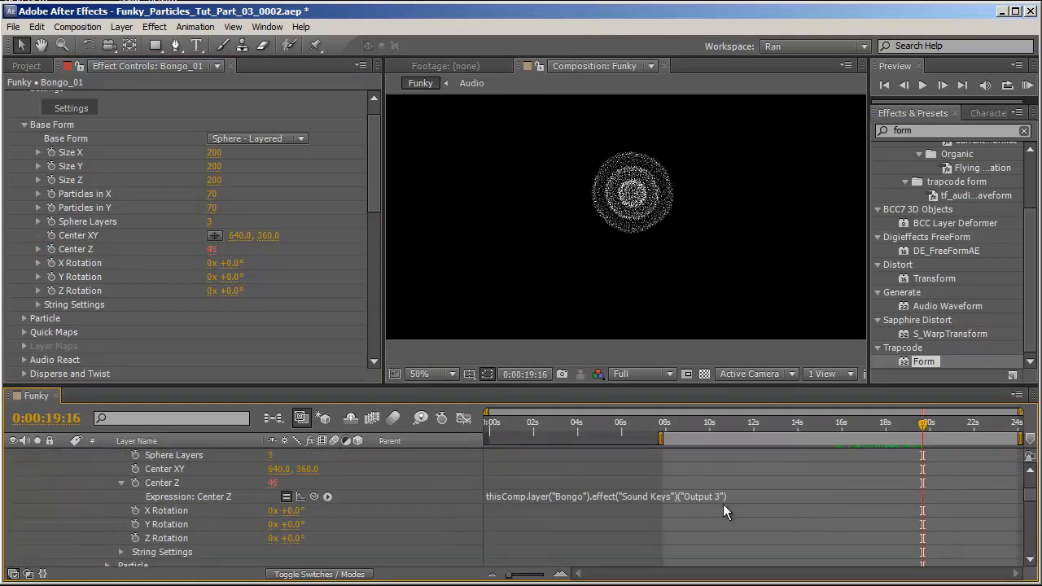
{"action": "left_click", "coordinate": [740, 500]}
{"action": "type", "text": "*4"}
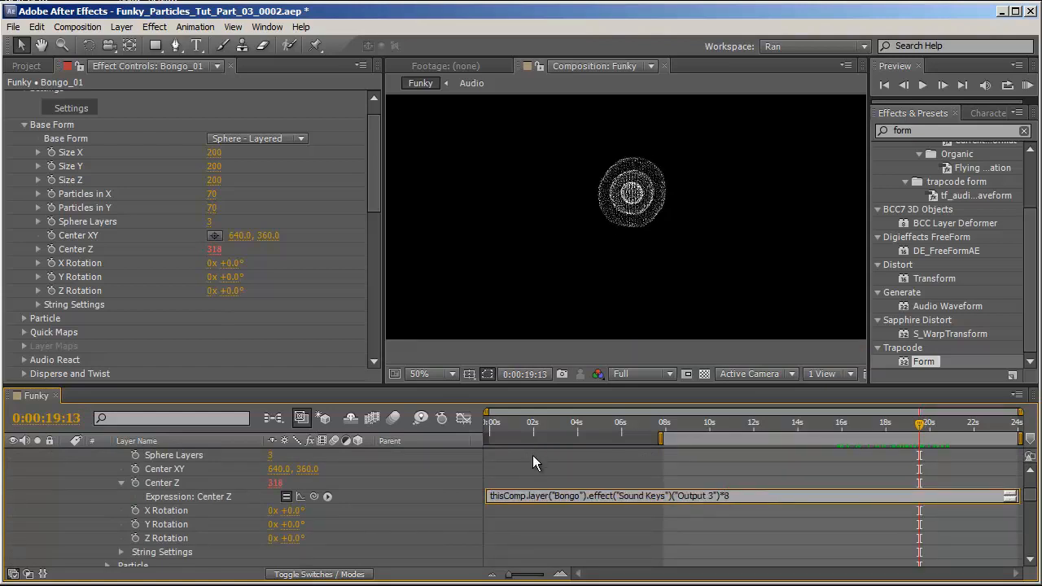
Move the Form's Center XY to about 74, 360 near the composition's left edge.
{"action": "left_click", "coordinate": [439, 474]}
{"action": "left_click_drag", "start_coordinate": [863, 428], "coordinate": [865, 451]}
{"action": "left_click_drag", "start_coordinate": [633, 193], "coordinate": [561, 193]}
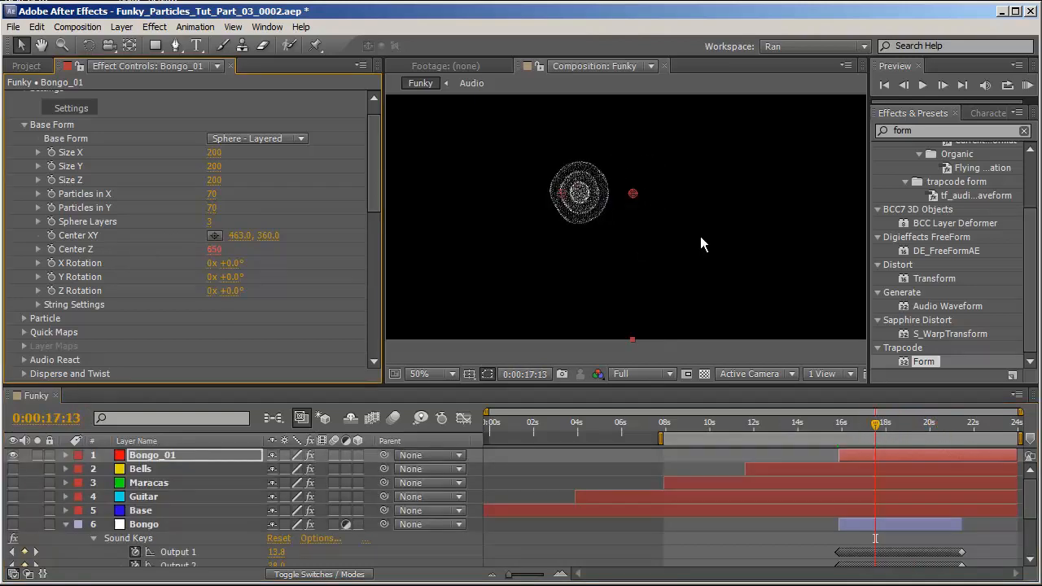
{"action": "left_click_drag", "start_coordinate": [374, 144], "coordinate": [374, 174]}
{"action": "left_click_drag", "start_coordinate": [472, 152], "coordinate": [640, 177]}
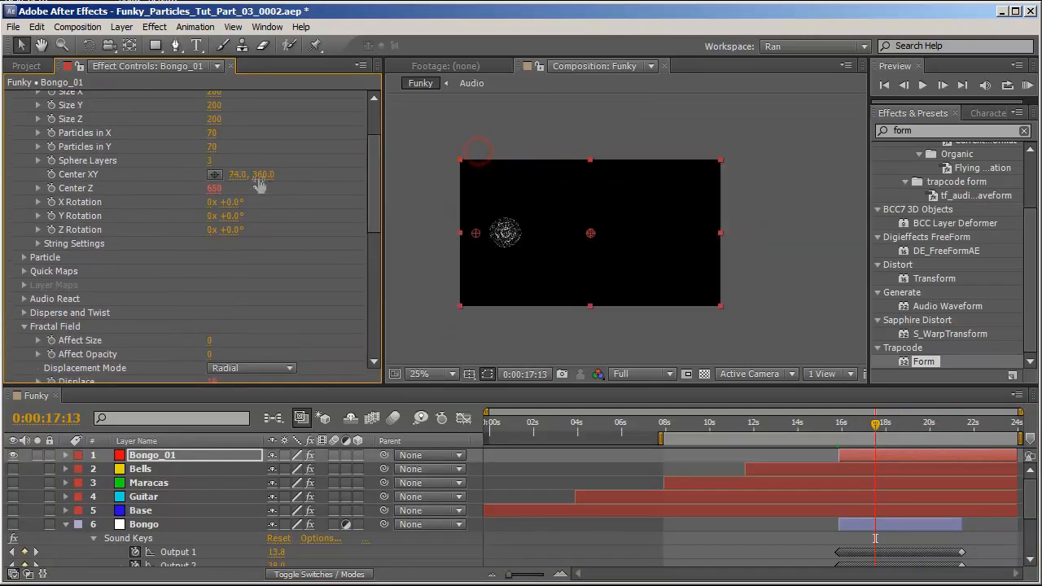
Set the Form's Size X, Size Y and Size Z to 400.
{"action": "scroll", "coordinate": [178, 130], "scroll_direction": "up", "scroll_amount": 2}
{"action": "left_click", "coordinate": [216, 165]}
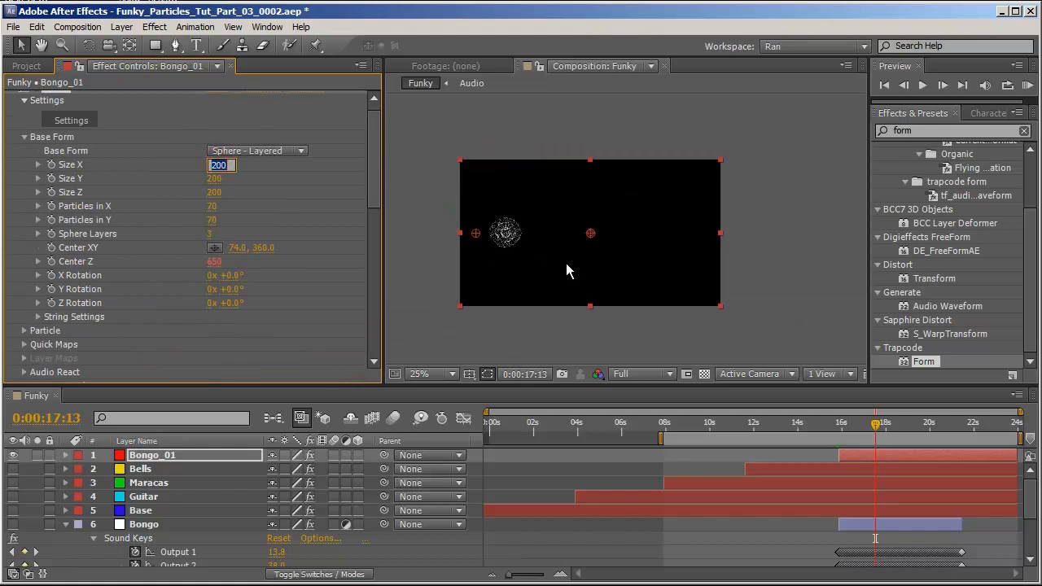
{"action": "type", "text": "400"}
{"action": "key", "text": "Tab"}
{"action": "type", "text": "400"}
{"action": "scroll", "coordinate": [566, 265], "scroll_direction": "down", "scroll_amount": 1}
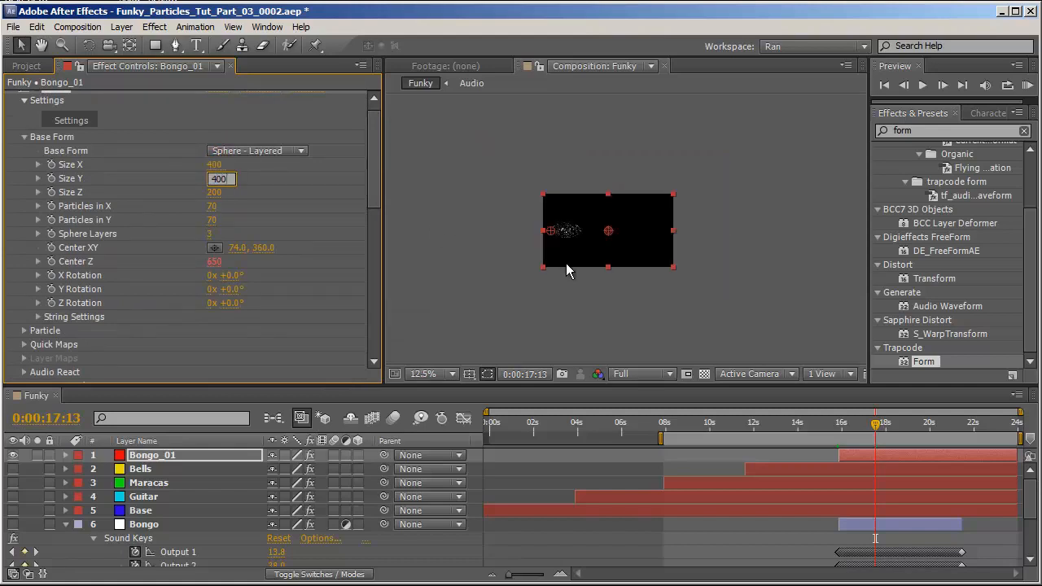
{"action": "key", "text": "Tab"}
{"action": "type", "text": "400"}
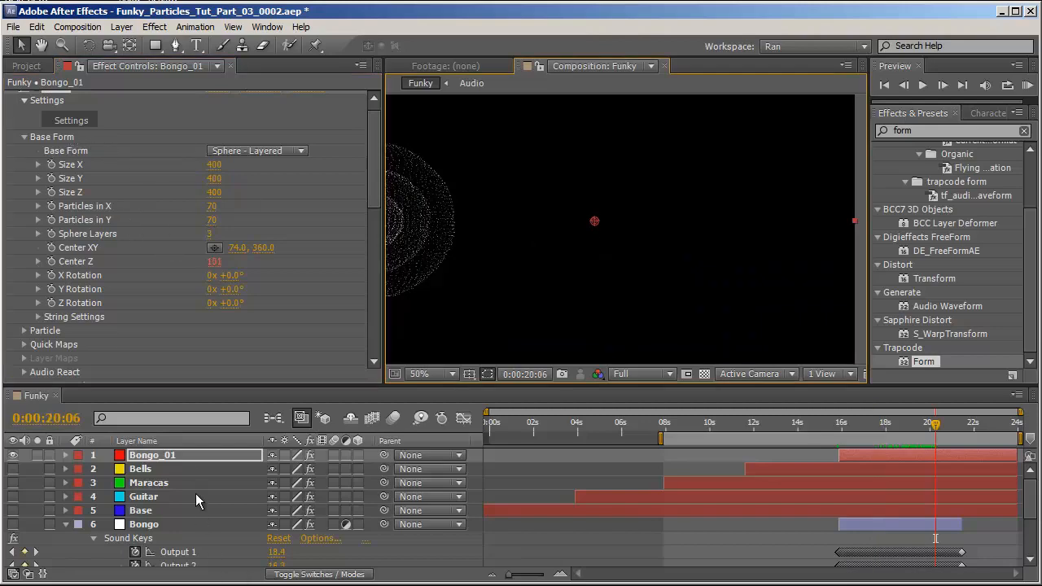
Duplicate the Bongo_01 layer and move the copy's Center XY to about 641, 360.
{"action": "left_click", "coordinate": [182, 456]}
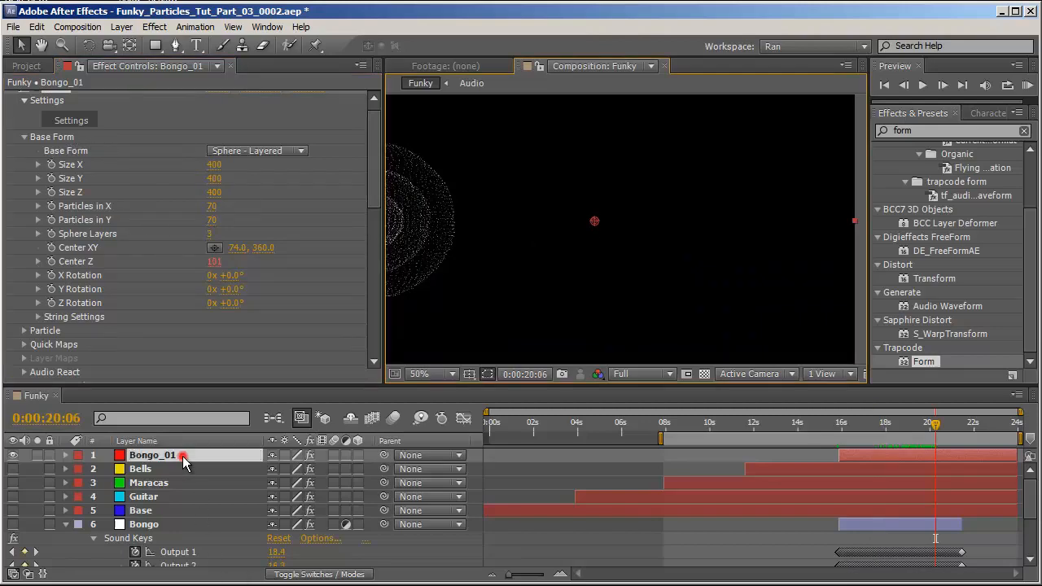
{"action": "key", "text": "ctrl+d"}
{"action": "left_click_drag", "start_coordinate": [237, 258], "coordinate": [714, 276]}
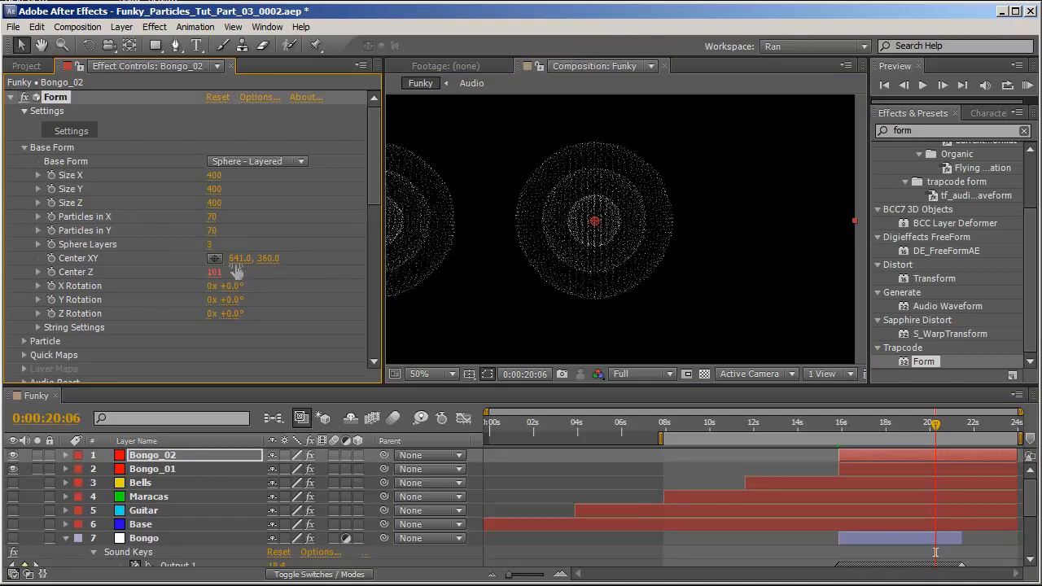
Duplicate Bongo_02 and move the new copy's Center XY to about 1211, 360.
{"action": "key", "text": "comma"}
{"action": "left_click", "coordinate": [171, 456]}
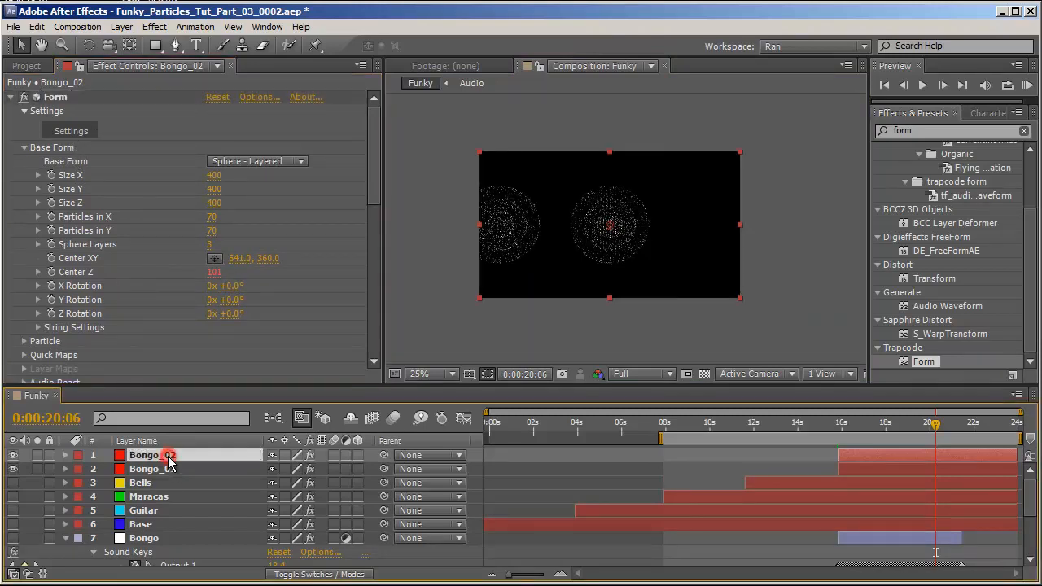
{"action": "key", "text": "ctrl+d"}
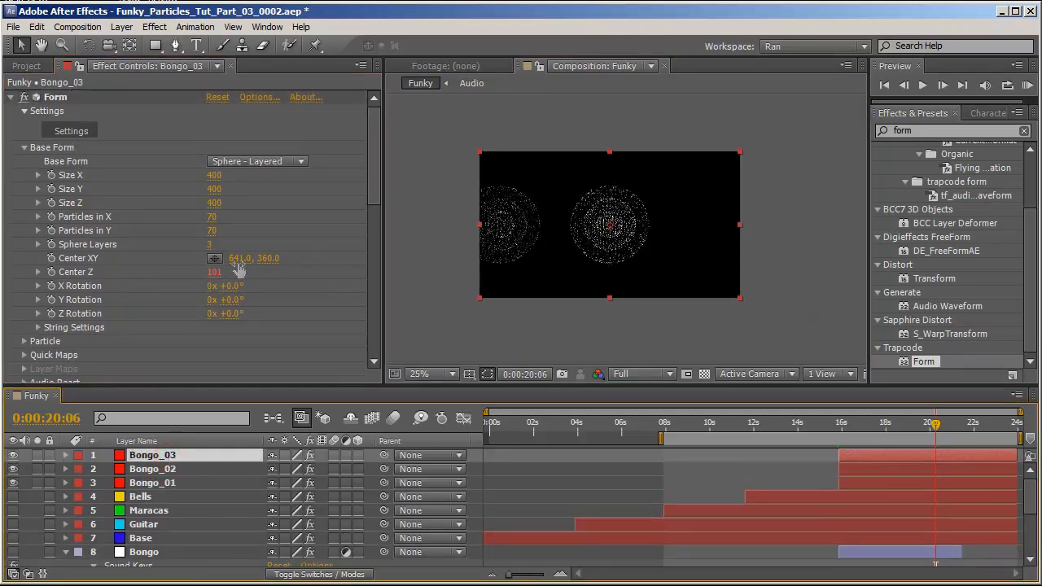
{"action": "left_click_drag", "start_coordinate": [240, 258], "coordinate": [723, 282]}
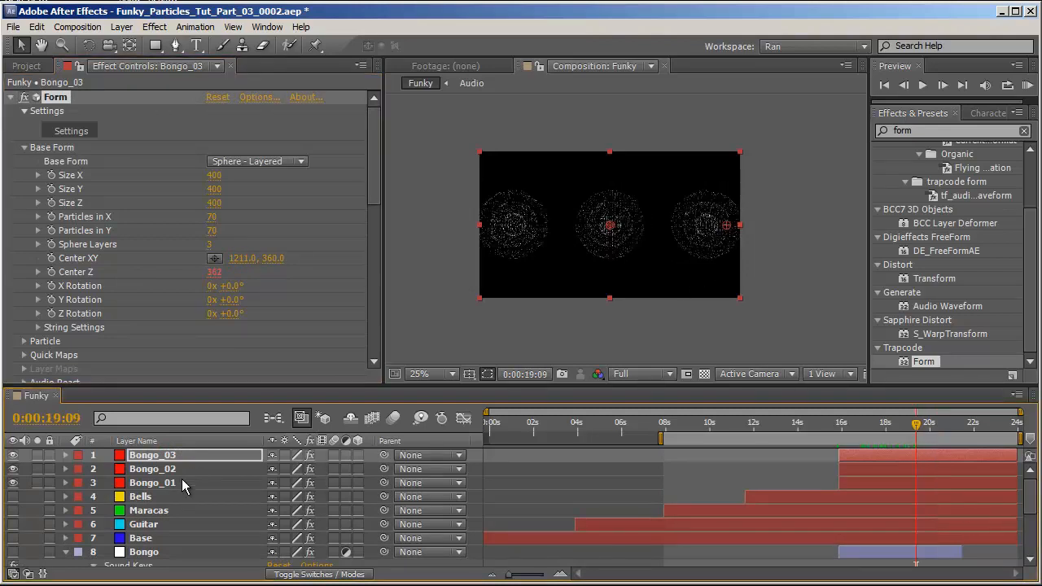
Reveal the expressions of the three Bongo layers and change Bongo_03's Center Z expression to Output 1.
{"action": "left_click", "coordinate": [177, 484], "text": "shift"}
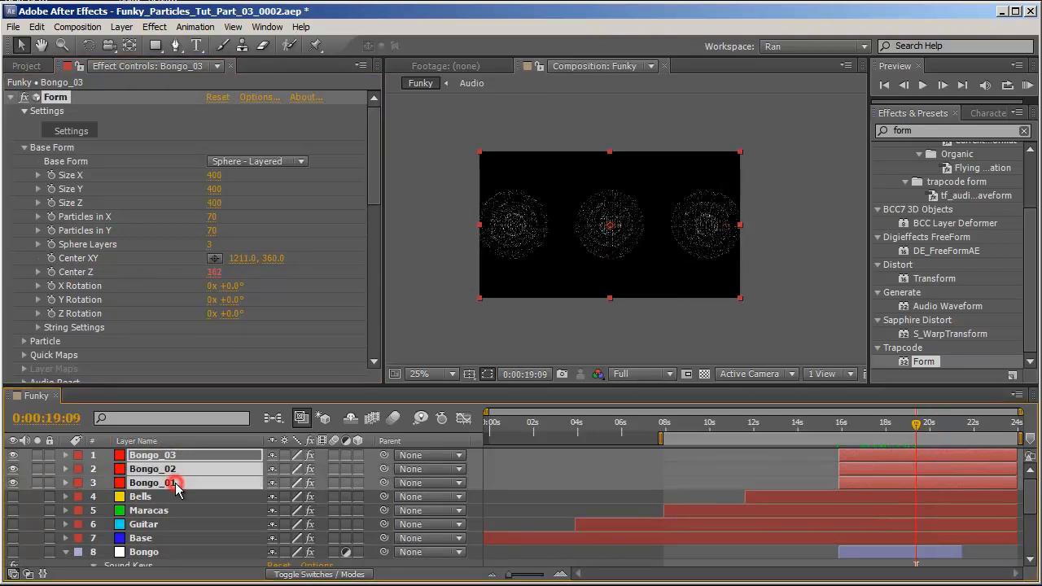
{"action": "key", "text": "e"}
{"action": "key", "text": "e"}
{"action": "left_click", "coordinate": [70, 498]}
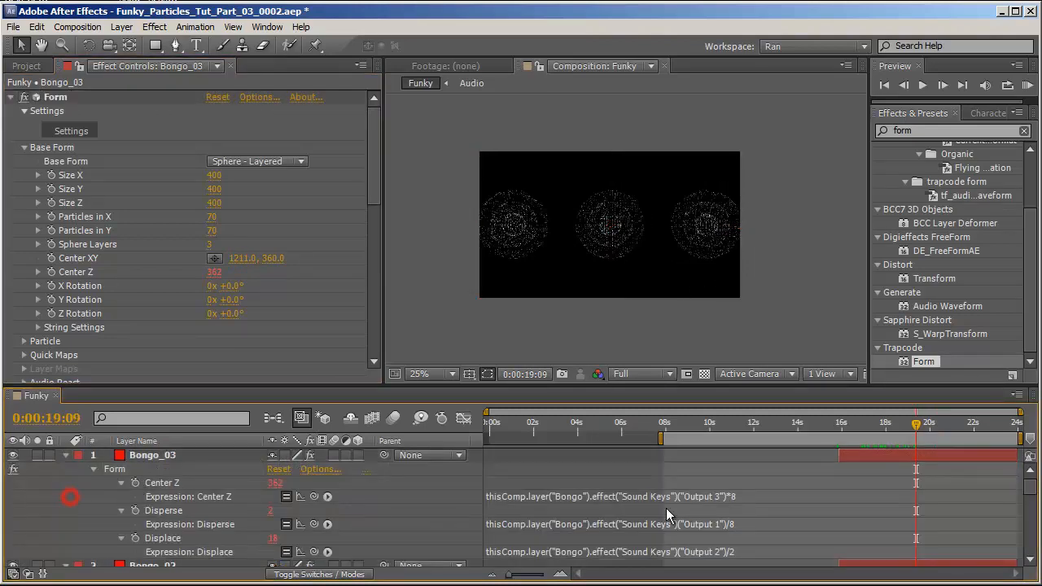
{"action": "left_click", "coordinate": [734, 495]}
{"action": "double_click", "coordinate": [709, 496]}
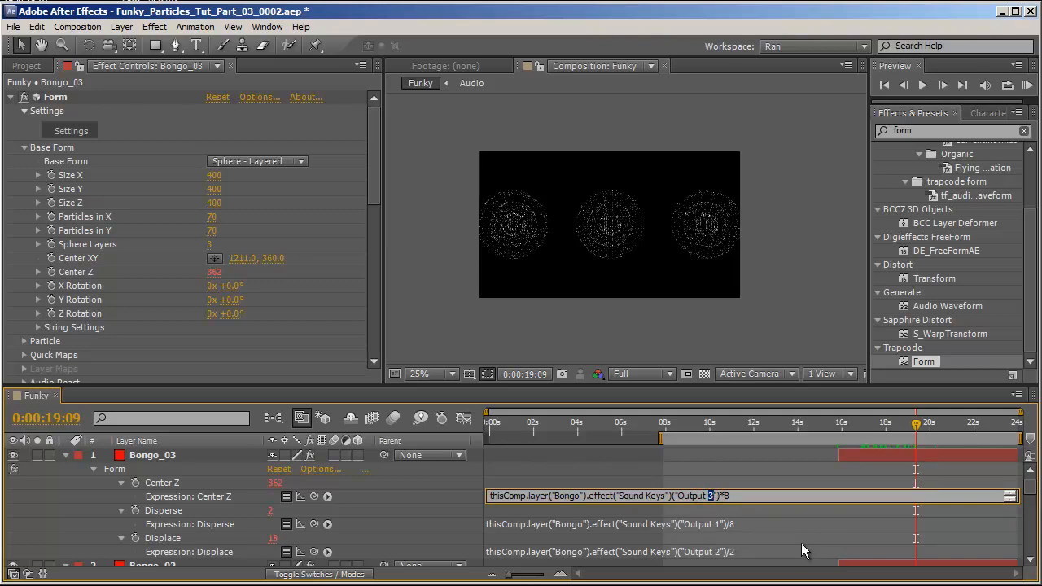
{"action": "type", "text": "1"}
Change Bongo_03's Disperse expression to Output 2 and its Displace expression to Output 3.
{"action": "left_click", "coordinate": [716, 523]}
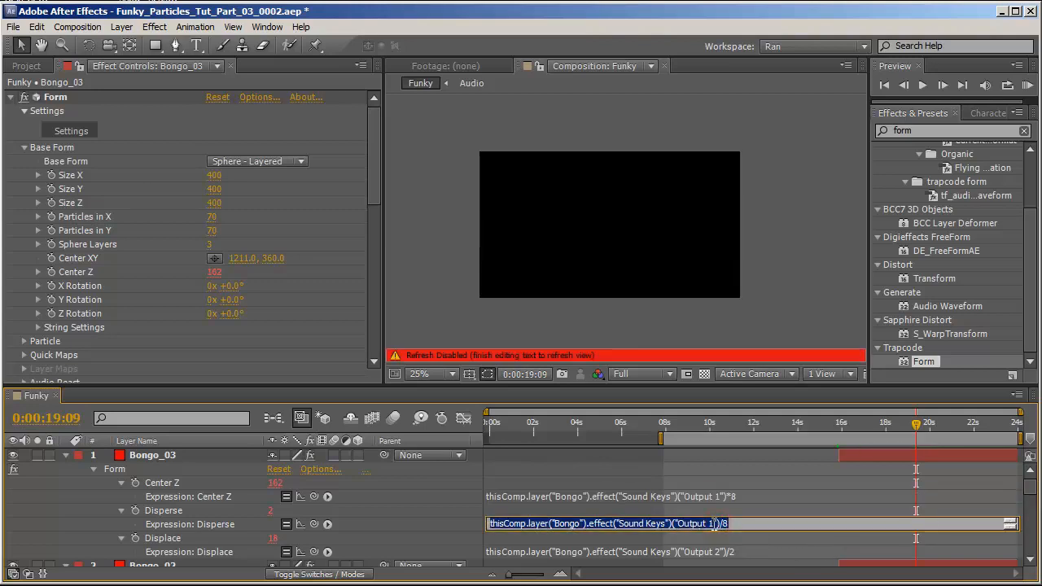
{"action": "double_click", "coordinate": [712, 523]}
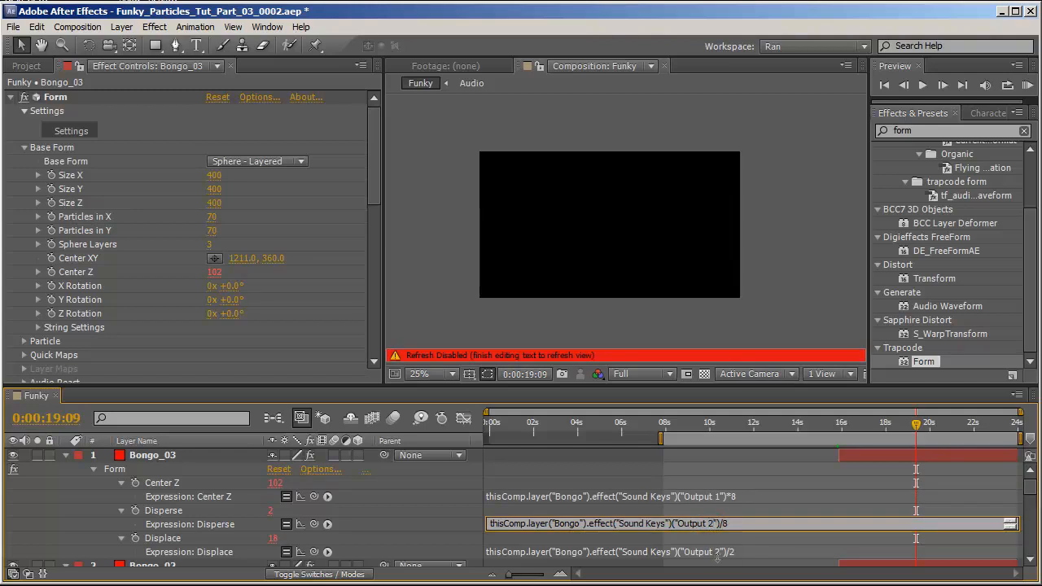
{"action": "left_click", "coordinate": [718, 551]}
{"action": "double_click", "coordinate": [709, 551]}
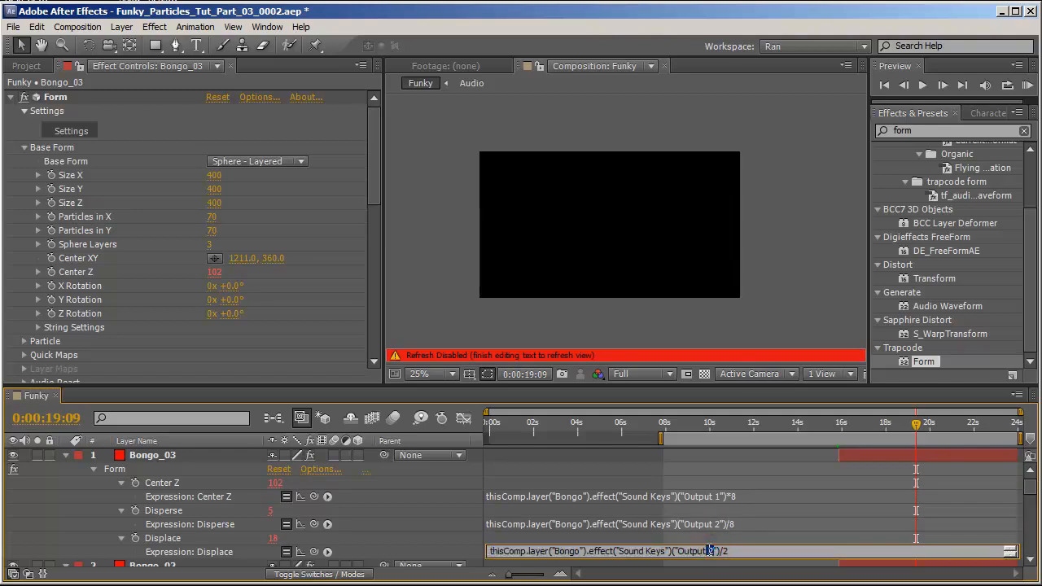
{"action": "double_click", "coordinate": [710, 553]}
{"action": "type", "text": "3"}
{"action": "left_click", "coordinate": [430, 525]}
Reassign Bongo_02's expressions to Output 2 for Center Z, Output 3 for Disperse and Output 1 for Displace.
{"action": "left_click_drag", "start_coordinate": [865, 424], "coordinate": [925, 427]}
{"action": "scroll", "coordinate": [797, 489], "scroll_direction": "down", "scroll_amount": 3}
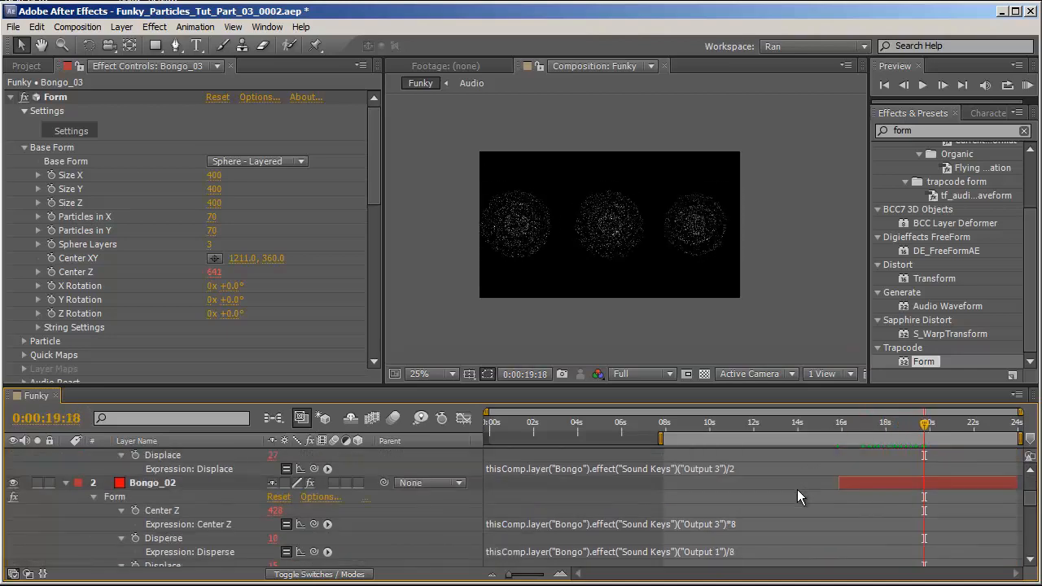
{"action": "scroll", "coordinate": [796, 489], "scroll_direction": "down", "scroll_amount": 2}
{"action": "left_click", "coordinate": [719, 538]}
{"action": "left_click_drag", "start_coordinate": [716, 536], "coordinate": [710, 535]}
{"action": "left_click", "coordinate": [434, 512]}
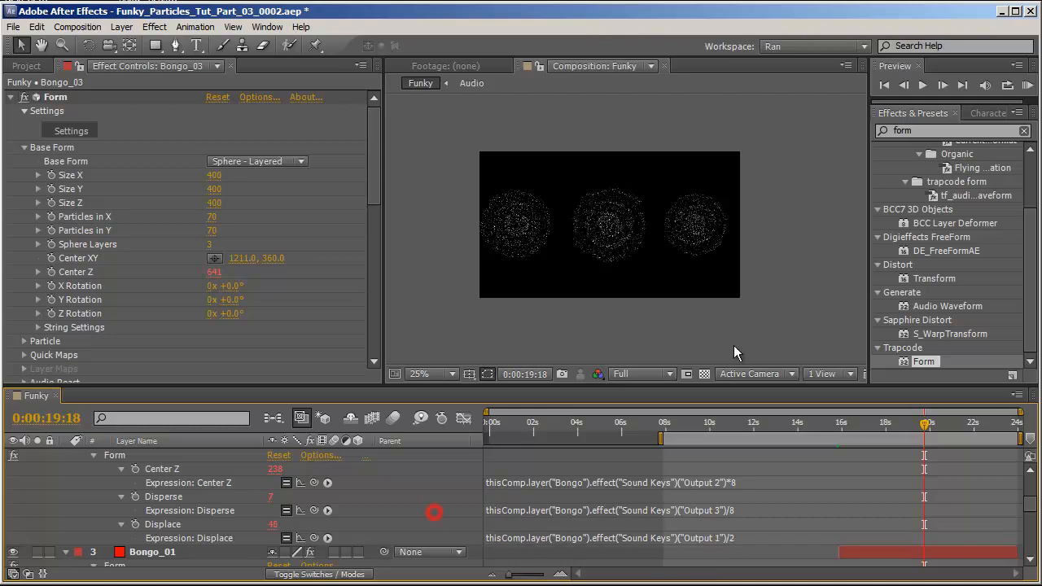
Scrub to about 0:00:20:08 and zoom the viewer in and out to inspect the three Bongo spheres.
{"action": "mouse_move", "coordinate": [922, 422]}
{"action": "left_mouse_down"}
{"action": "mouse_move", "coordinate": [870, 428]}
{"action": "mouse_move", "coordinate": [961, 434]}
{"action": "mouse_move", "coordinate": [937, 431]}
{"action": "left_mouse_up"}
{"action": "key", "text": "period"}
{"action": "key", "text": "period"}
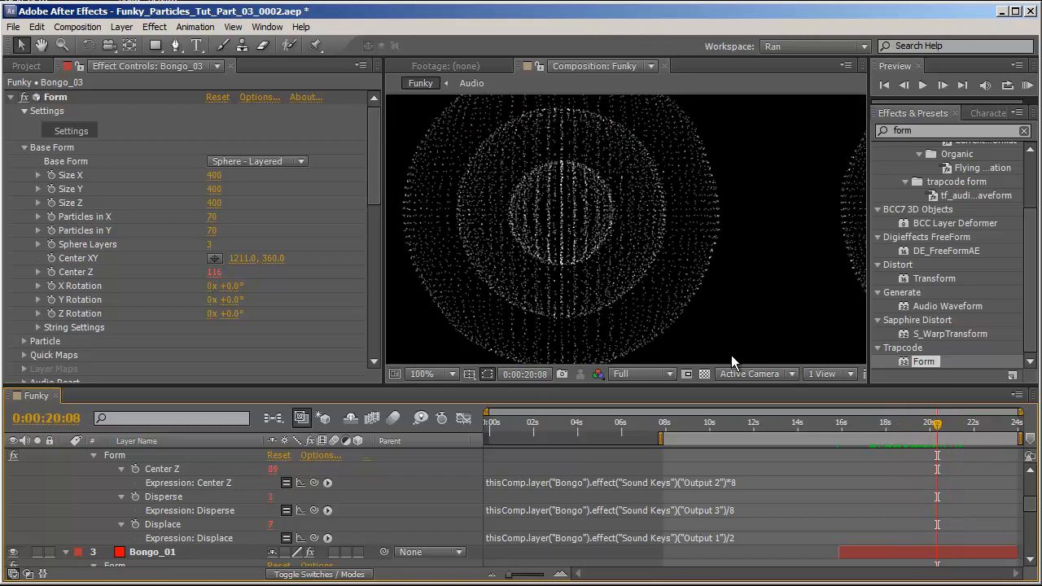
{"action": "key", "text": "comma"}
{"action": "key", "text": "comma"}
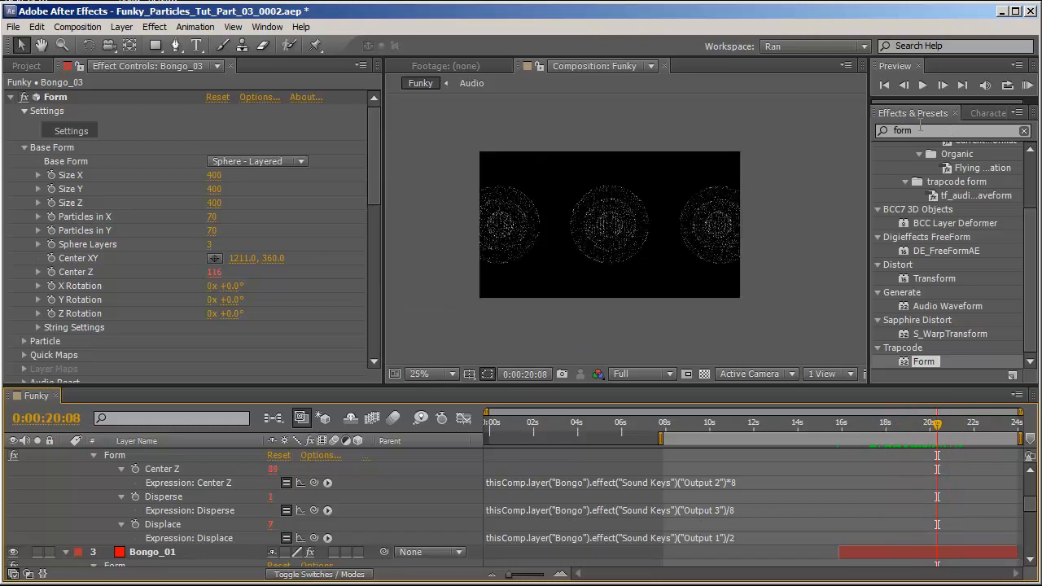
Set the Form particle color of Bongo_01 to red and of Bongo_02 to green.
{"action": "scroll", "coordinate": [253, 285], "scroll_direction": "down", "scroll_amount": 5}
{"action": "scroll", "coordinate": [173, 537], "scroll_direction": "down", "scroll_amount": 2}
{"action": "left_click", "coordinate": [163, 469]}
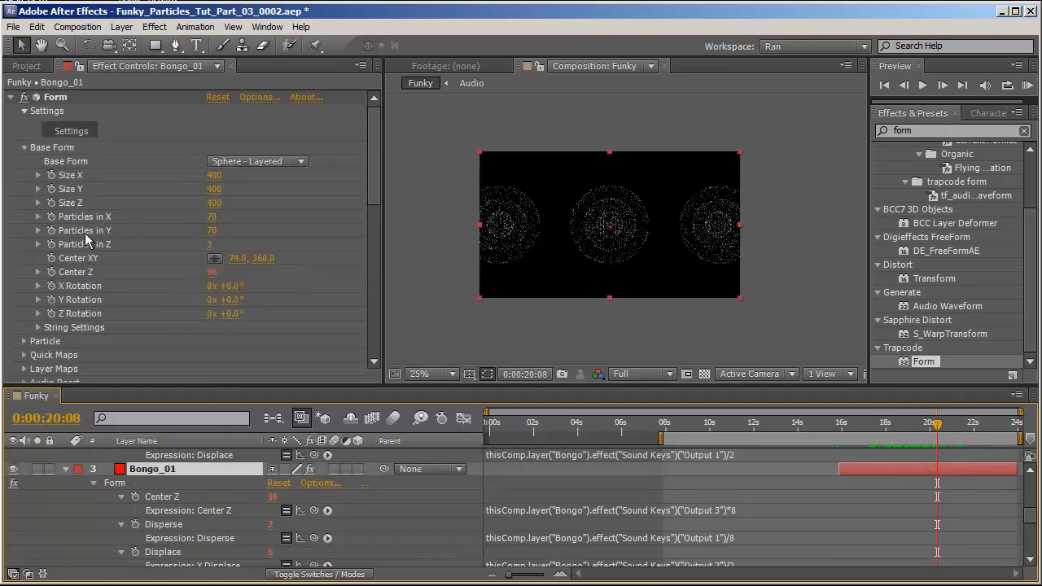
{"action": "left_click", "coordinate": [24, 147]}
{"action": "left_click", "coordinate": [24, 230]}
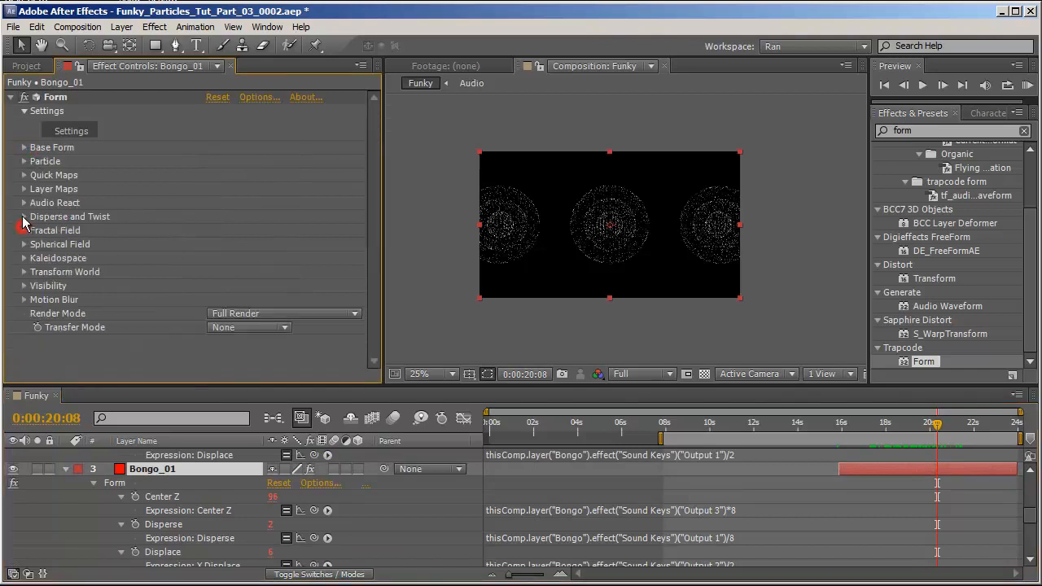
{"action": "left_click", "coordinate": [24, 161]}
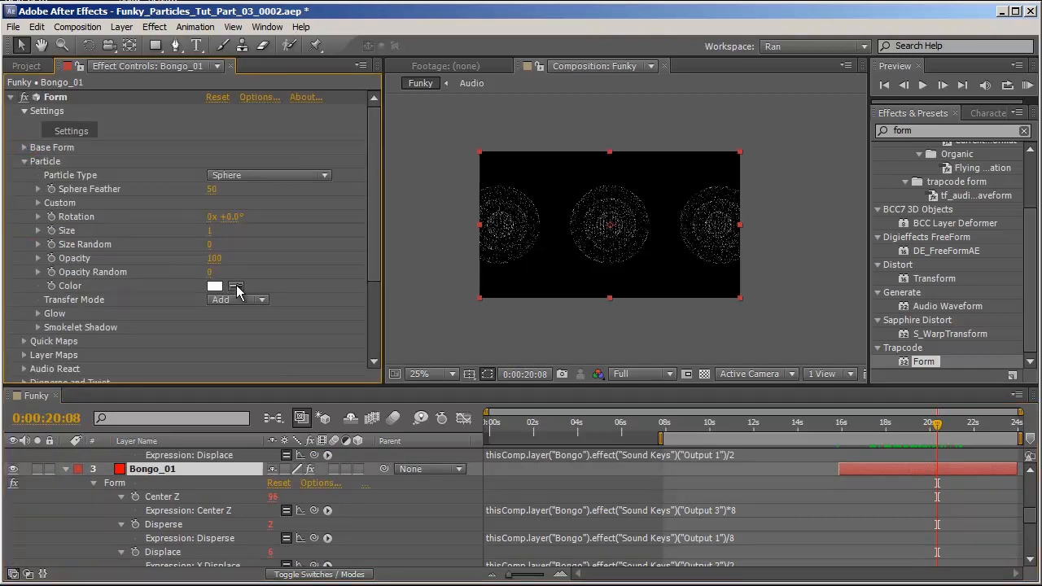
{"action": "left_click", "coordinate": [213, 286]}
{"action": "left_click", "coordinate": [802, 549]}
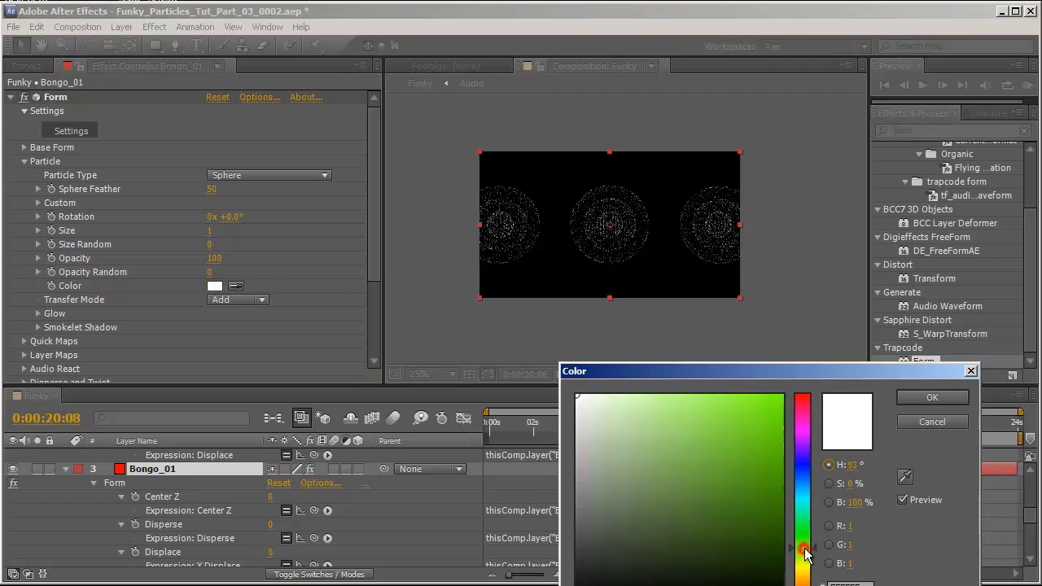
{"action": "left_click_drag", "start_coordinate": [805, 488], "coordinate": [802, 394]}
{"action": "left_click", "coordinate": [792, 413]}
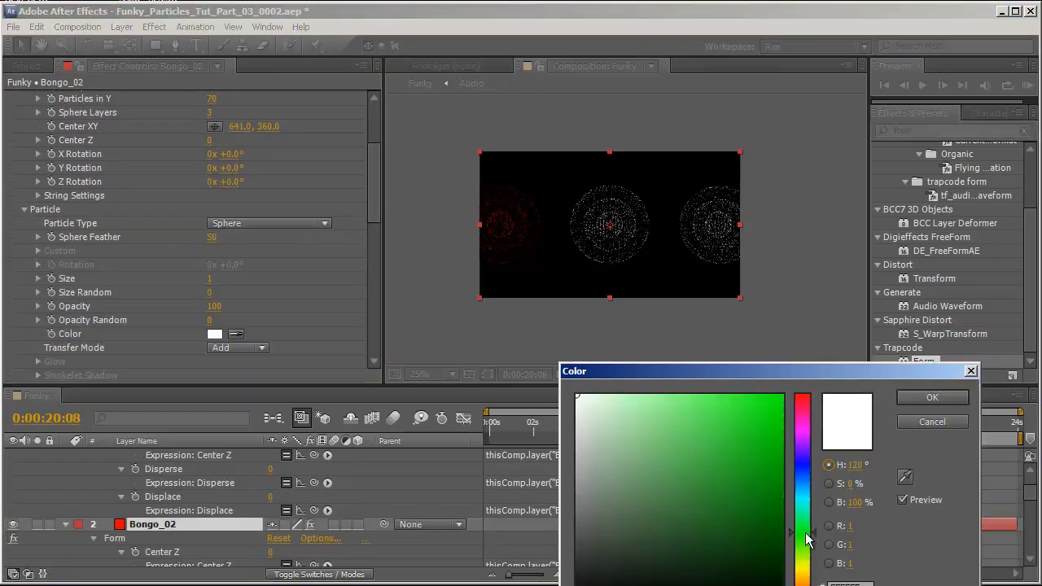
{"action": "left_click", "coordinate": [779, 467]}
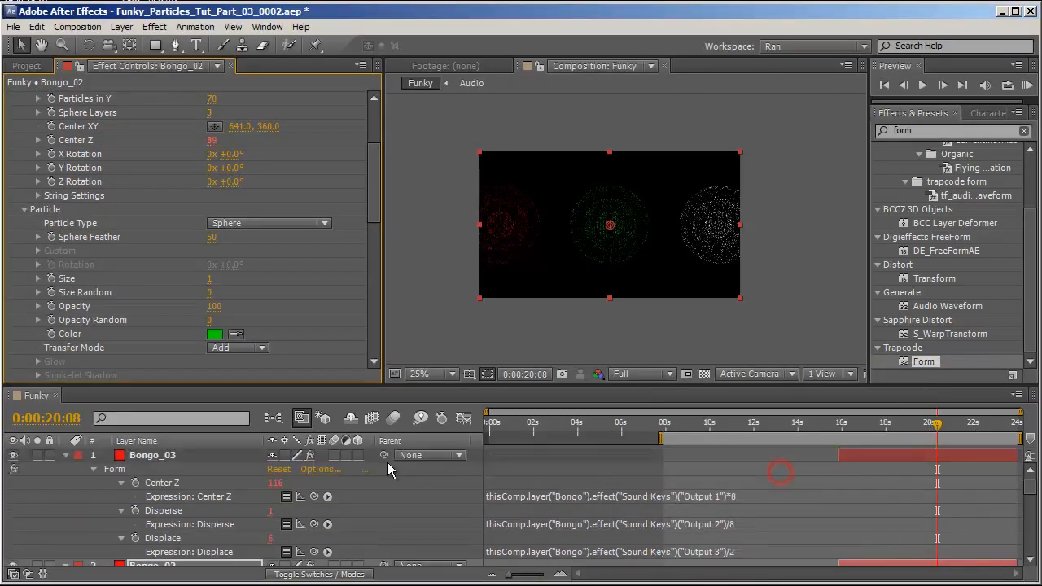
Set Bongo_03's Form particle color to blue.
{"action": "left_click", "coordinate": [167, 455]}
{"action": "scroll", "coordinate": [246, 268], "scroll_direction": "down", "scroll_amount": 4}
{"action": "left_click", "coordinate": [25, 209]}
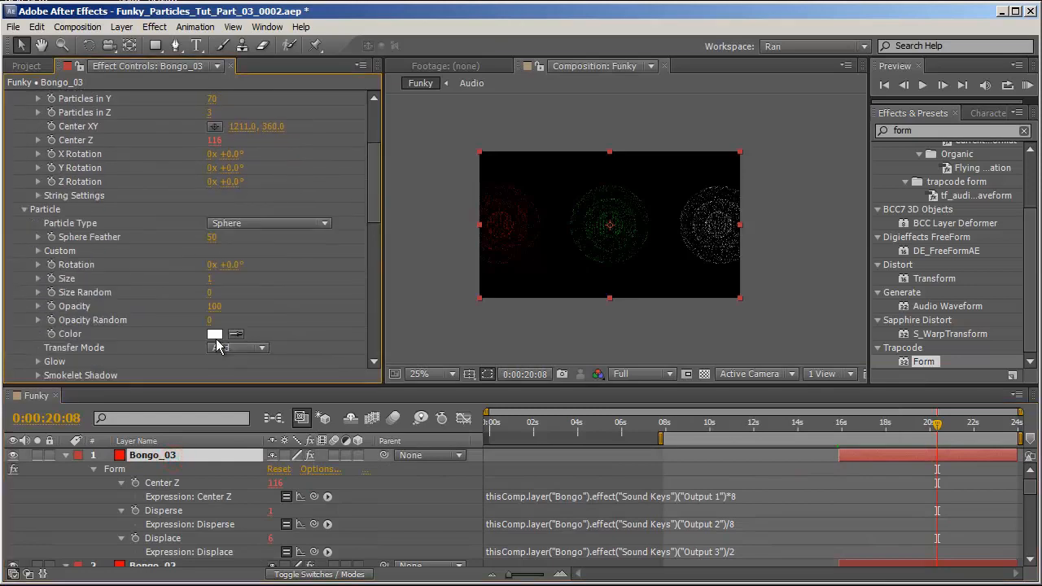
{"action": "left_click", "coordinate": [214, 334]}
{"action": "left_click", "coordinate": [802, 465]}
{"action": "left_click", "coordinate": [781, 425]}
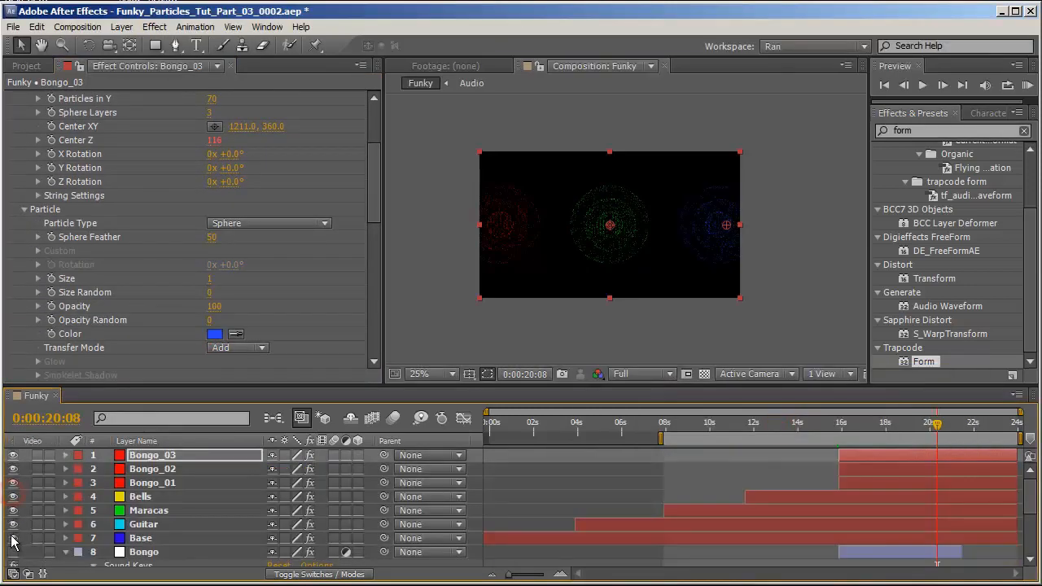
{"action": "left_click_drag", "start_coordinate": [12, 535], "coordinate": [12, 543]}
Reveal the Maracas layer's Opacity and enter a new opacity value.
{"action": "left_click", "coordinate": [22, 521]}
{"action": "key", "text": "F2"}
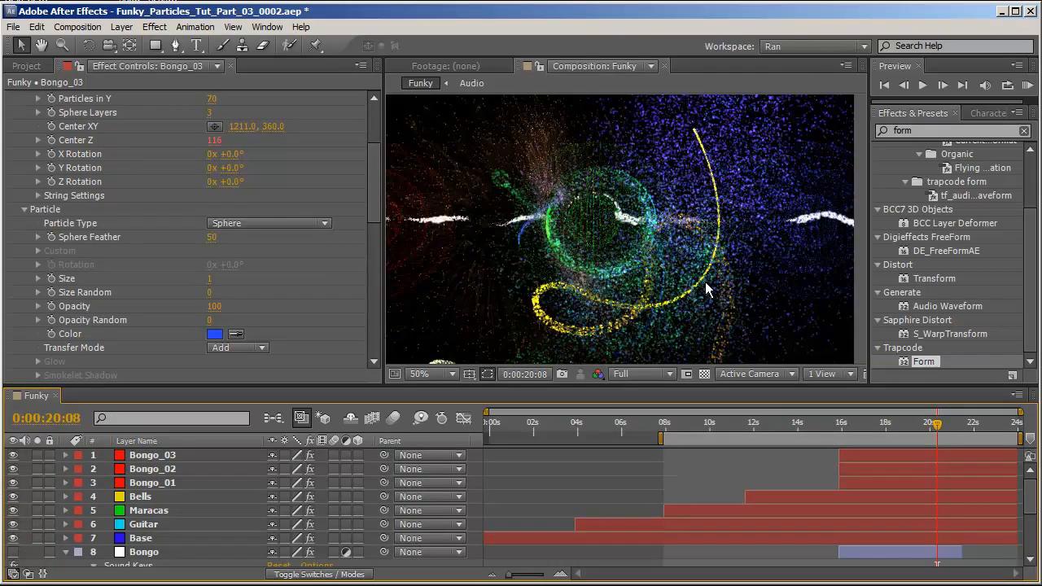
{"action": "left_click", "coordinate": [151, 524]}
{"action": "left_click", "coordinate": [170, 511]}
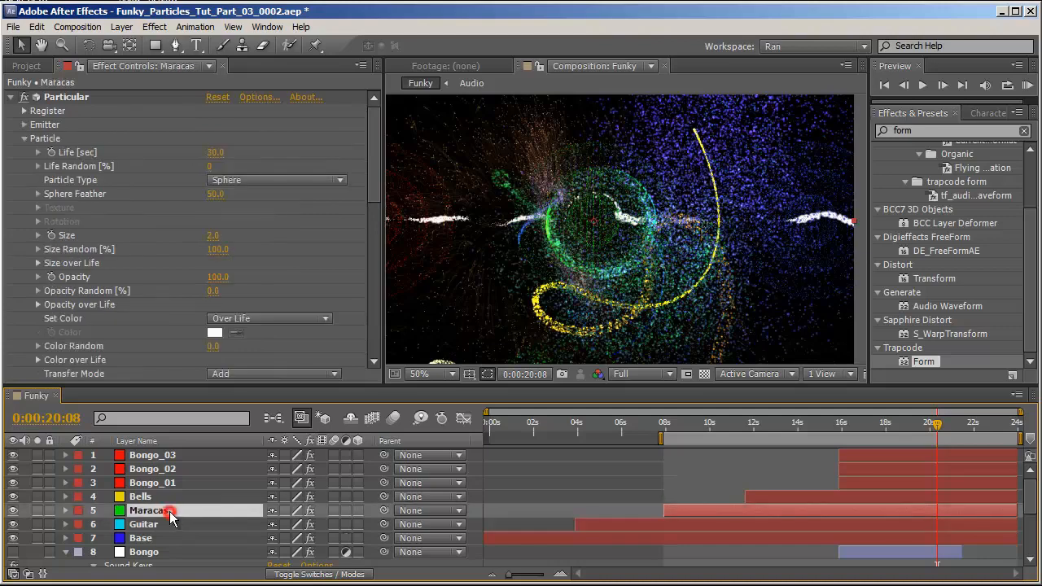
{"action": "key", "text": "t"}
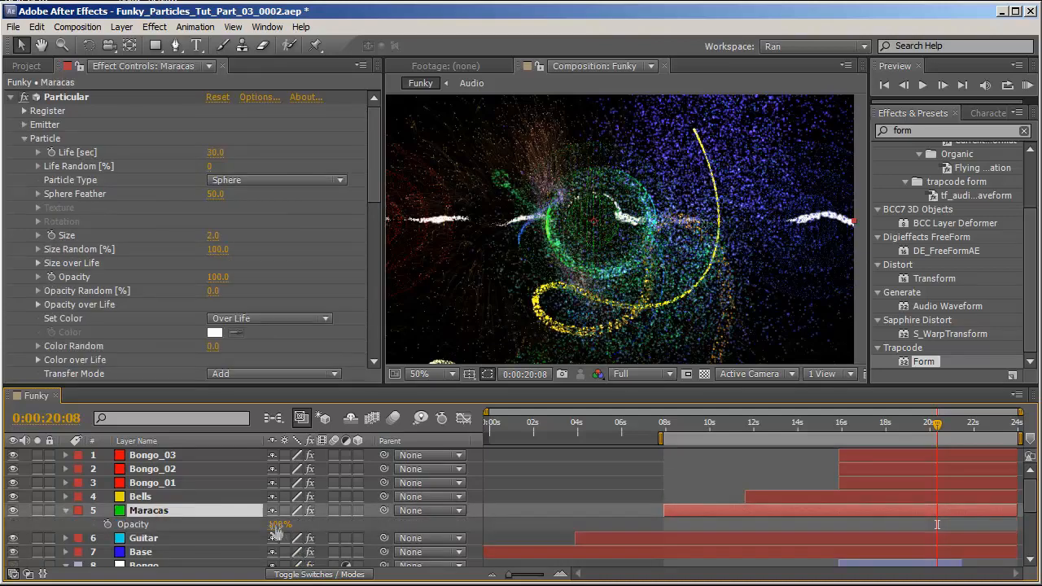
{"action": "left_click", "coordinate": [279, 524]}
{"action": "key", "text": "Return"}
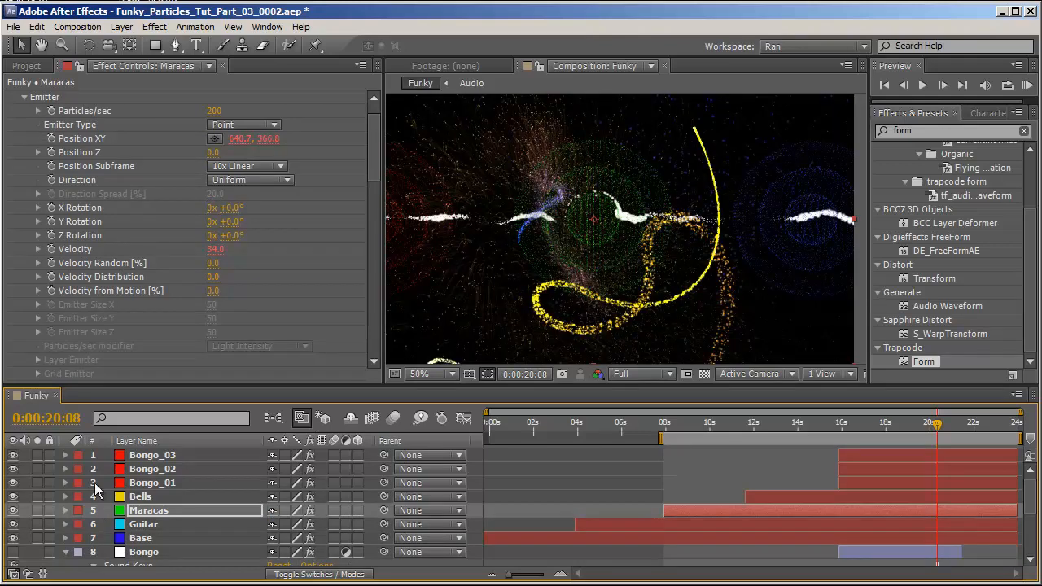
Apply the Glow effect to the Base layer with Glow Threshold 43.5% and Glow Radius 49.
{"action": "key", "text": "F2"}
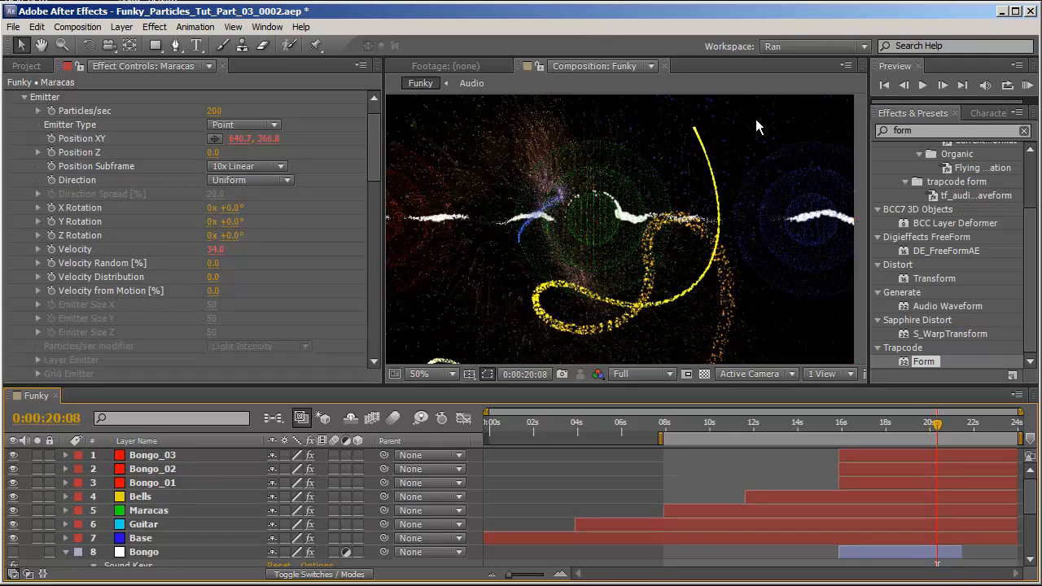
{"action": "left_click", "coordinate": [944, 131]}
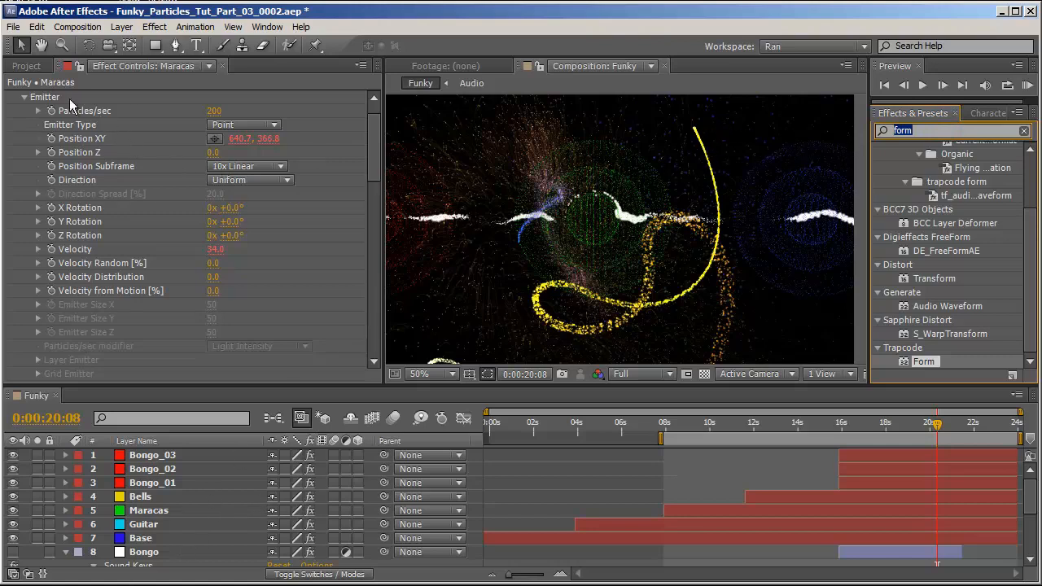
{"action": "left_click", "coordinate": [164, 522]}
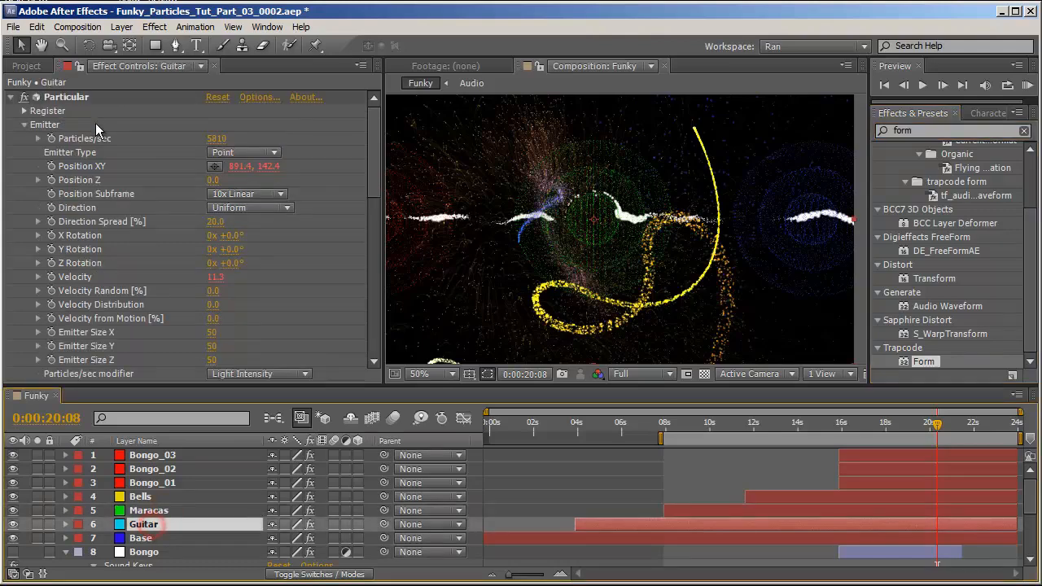
{"action": "left_click", "coordinate": [91, 167]}
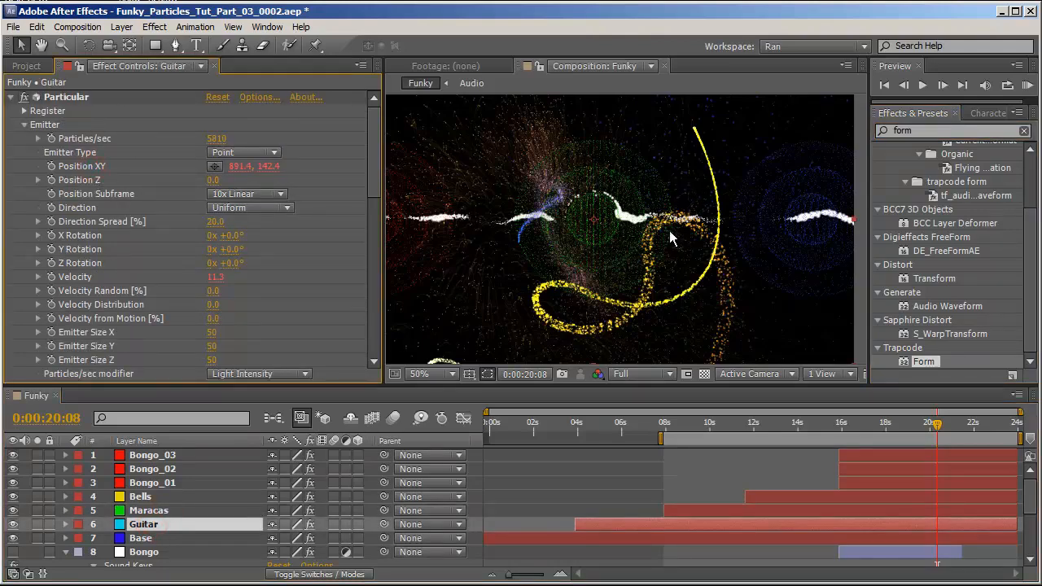
{"action": "key", "text": "space"}
{"action": "left_click_drag", "start_coordinate": [809, 215], "coordinate": [666, 184]}
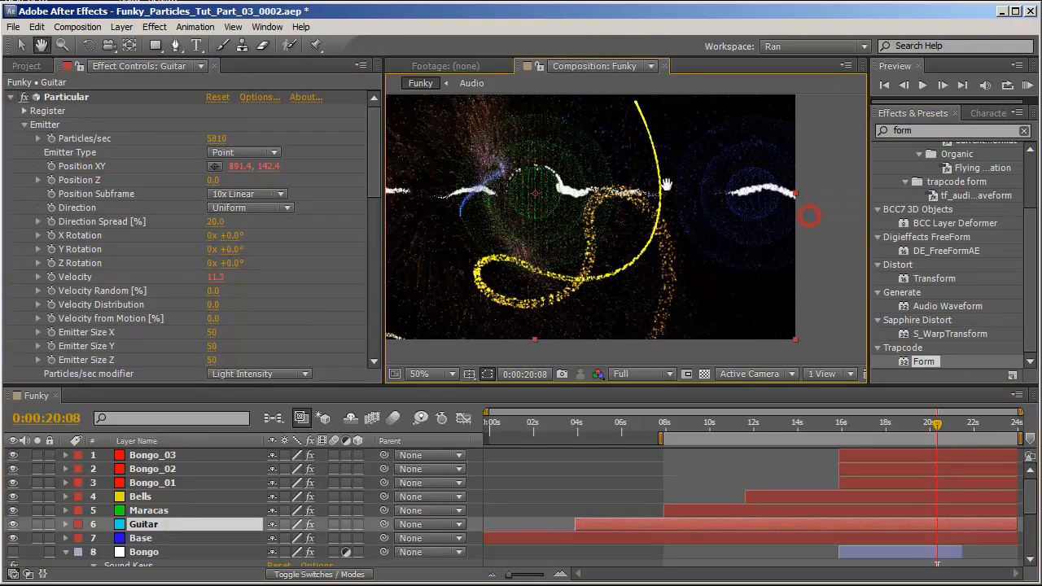
{"action": "left_click_drag", "start_coordinate": [570, 215], "coordinate": [693, 256]}
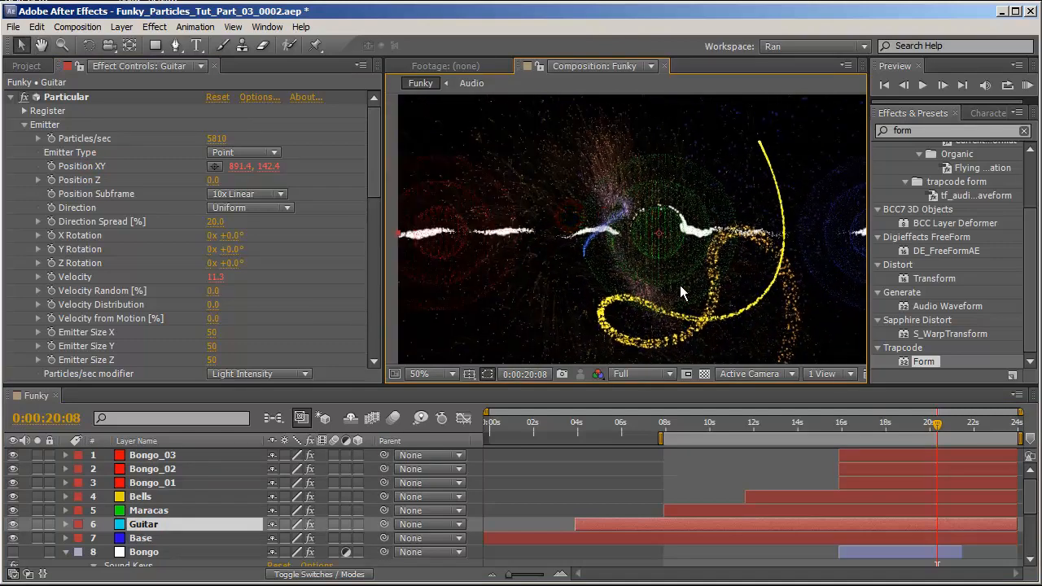
{"action": "left_click", "coordinate": [404, 538]}
{"action": "key", "text": "ctrl+5"}
{"action": "type", "text": "glow"}
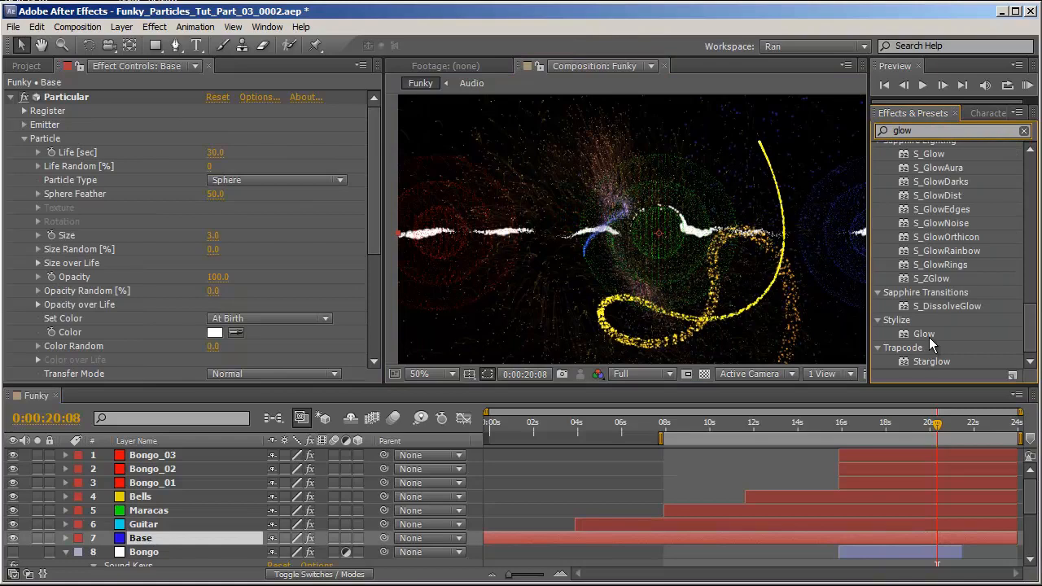
{"action": "double_click", "coordinate": [924, 335]}
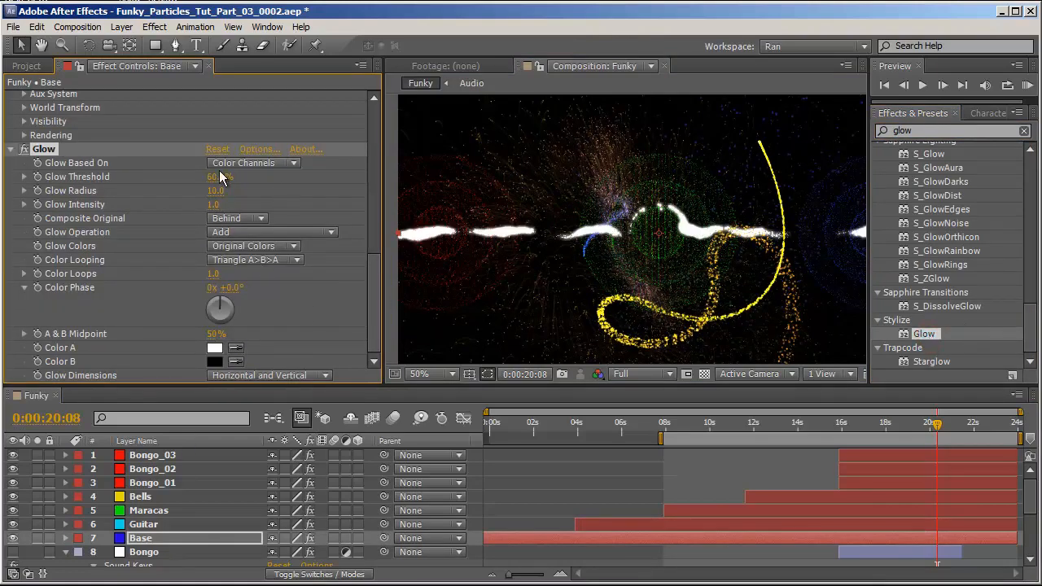
{"action": "mouse_move", "coordinate": [222, 177]}
{"action": "left_mouse_down"}
{"action": "mouse_move", "coordinate": [191, 178]}
{"action": "mouse_move", "coordinate": [249, 191]}
{"action": "left_mouse_up"}
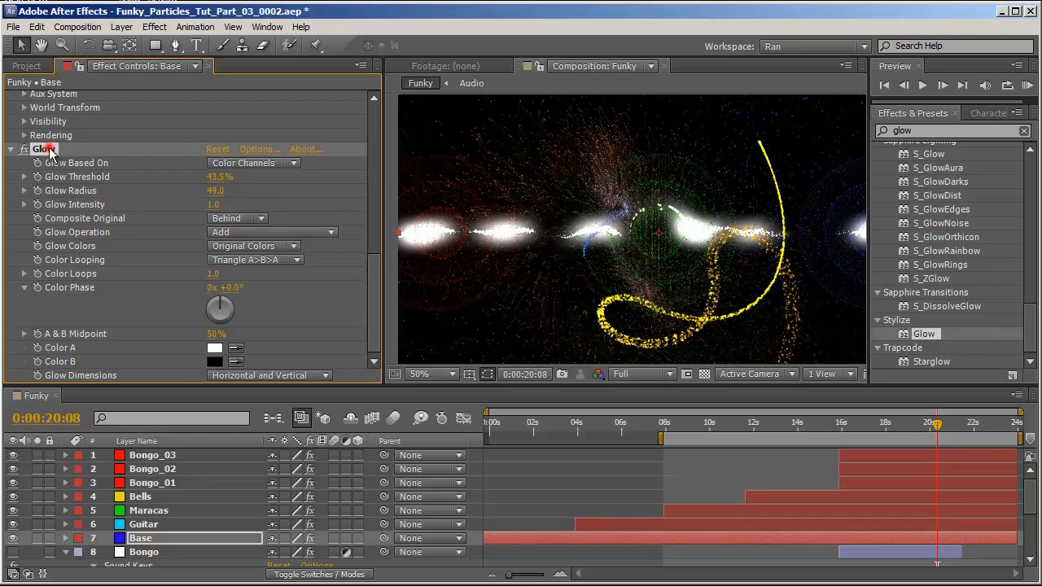
Paste the Glow effect onto the Guitar, Maracas, Bells and three Bongo layers.
{"action": "left_click", "coordinate": [150, 525]}
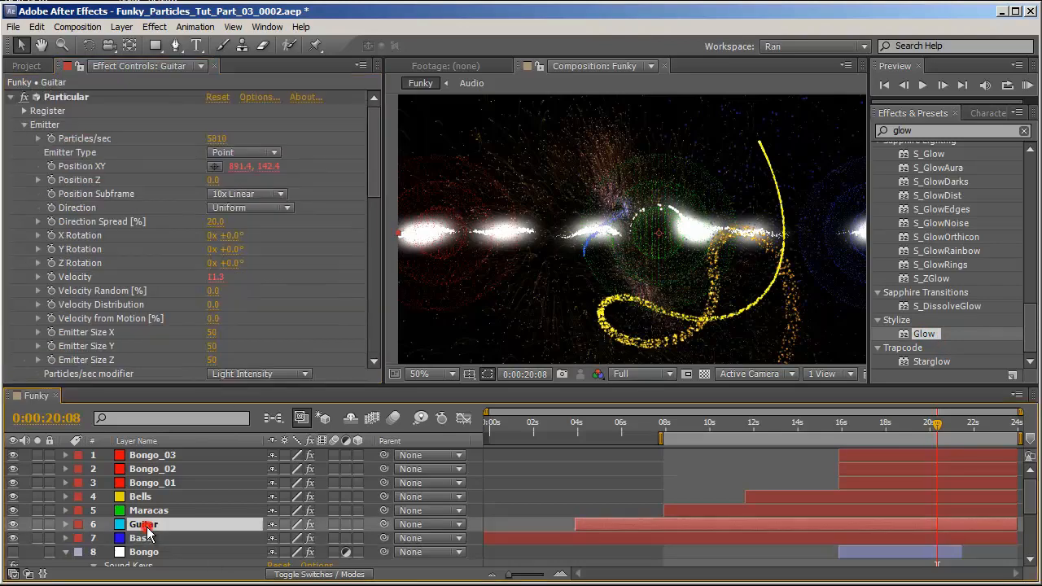
{"action": "left_click", "coordinate": [160, 457], "text": "shift"}
{"action": "key", "text": "ctrl+v"}
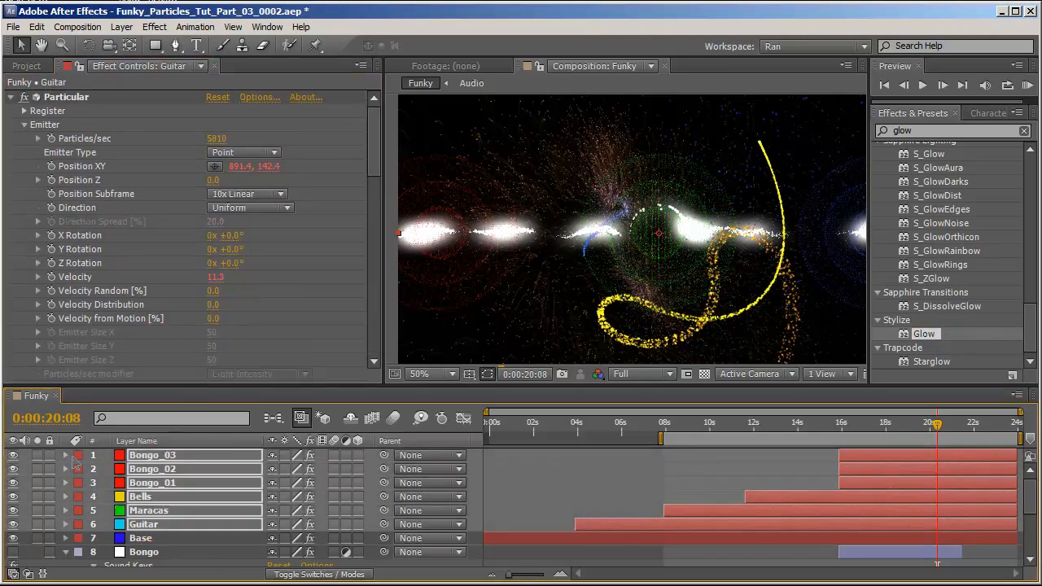
Switch the project colour depth to 8 bpc and back to 32 bpc to compare the glow.
{"action": "left_click_drag", "start_coordinate": [694, 295], "coordinate": [607, 244]}
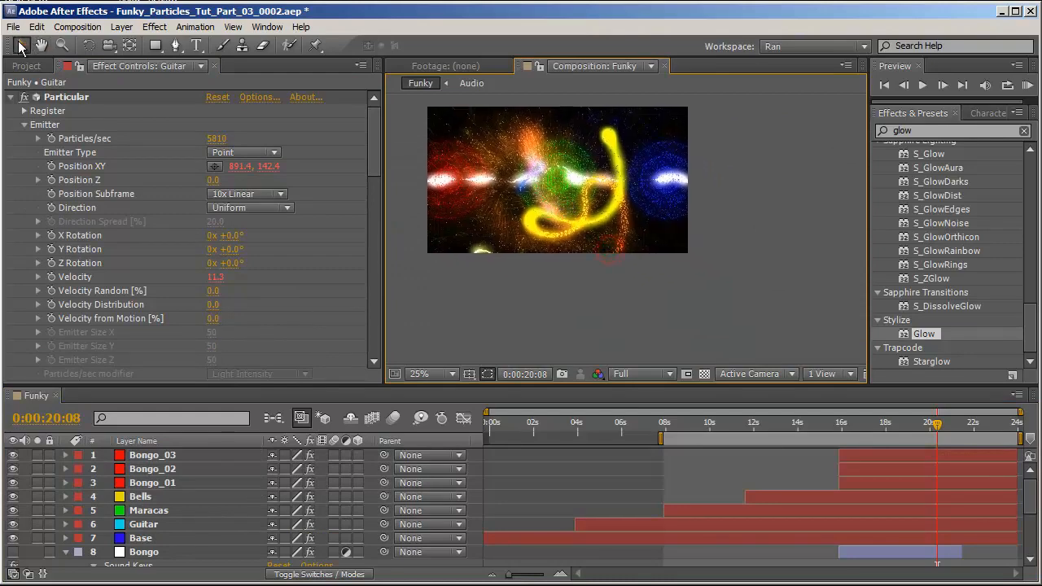
{"action": "left_click", "coordinate": [25, 67]}
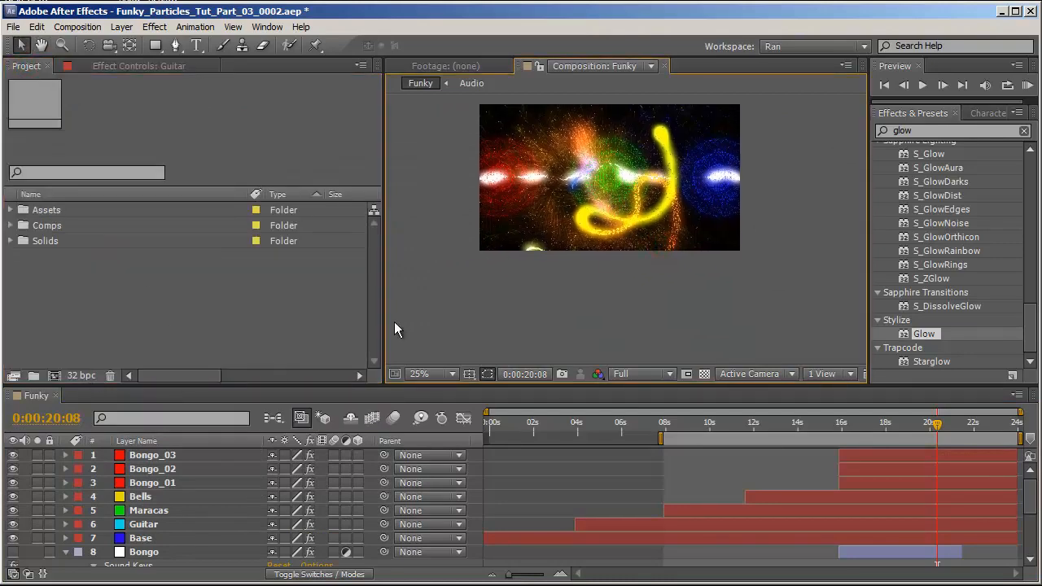
{"action": "left_click_drag", "start_coordinate": [643, 193], "coordinate": [715, 241]}
{"action": "scroll", "coordinate": [667, 232], "scroll_direction": "up", "scroll_amount": 2}
{"action": "scroll", "coordinate": [643, 218], "scroll_direction": "down", "scroll_amount": 2}
{"action": "scroll", "coordinate": [573, 228], "scroll_direction": "up", "scroll_amount": 2}
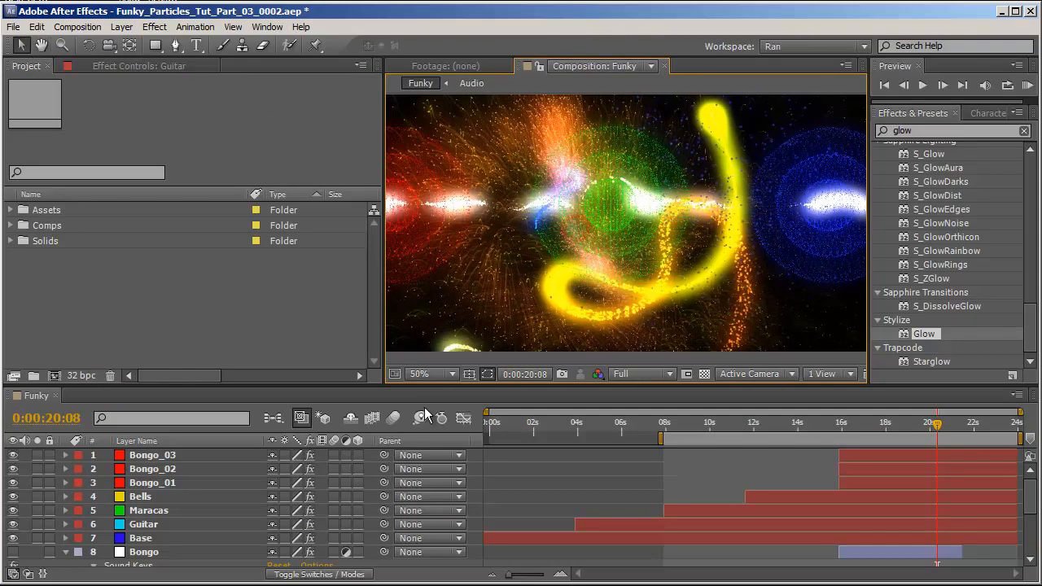
{"action": "left_click", "coordinate": [78, 375]}
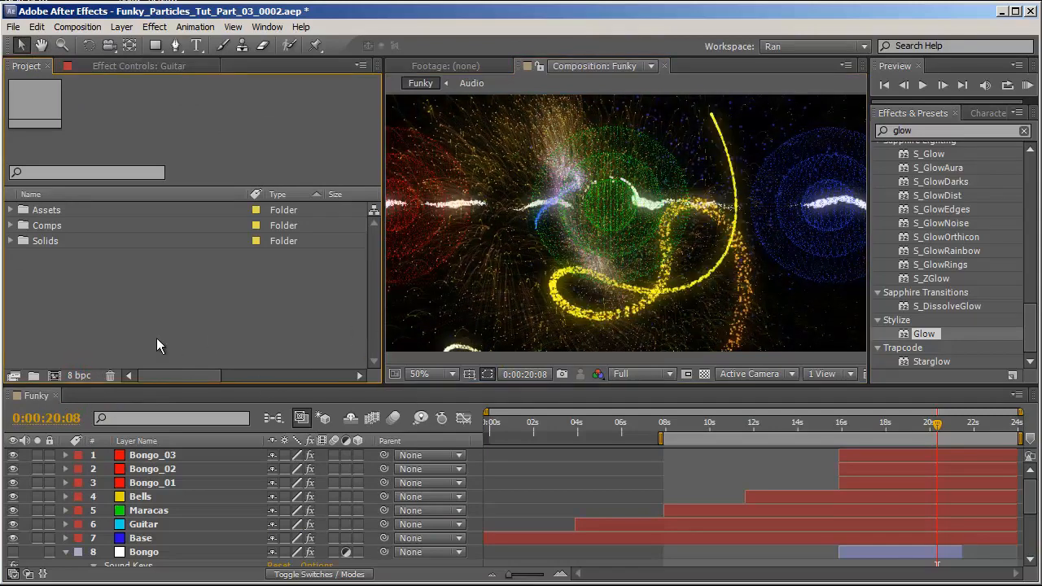
{"action": "left_click", "coordinate": [80, 379]}
{"action": "left_click", "coordinate": [81, 378], "text": "alt"}
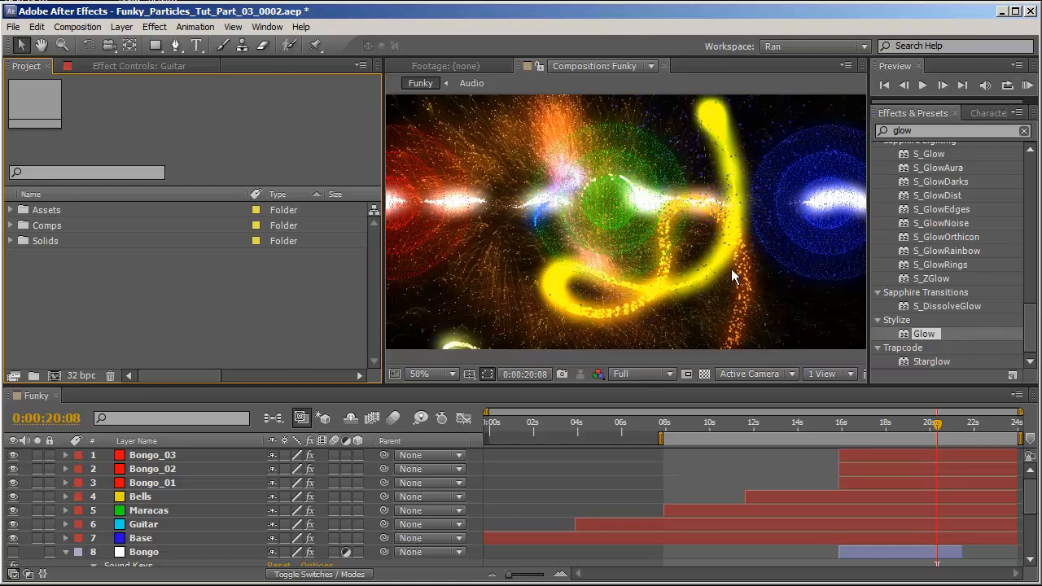
Set the Base layer's blending mode to Add.
{"action": "left_click_drag", "start_coordinate": [385, 225], "coordinate": [237, 226]}
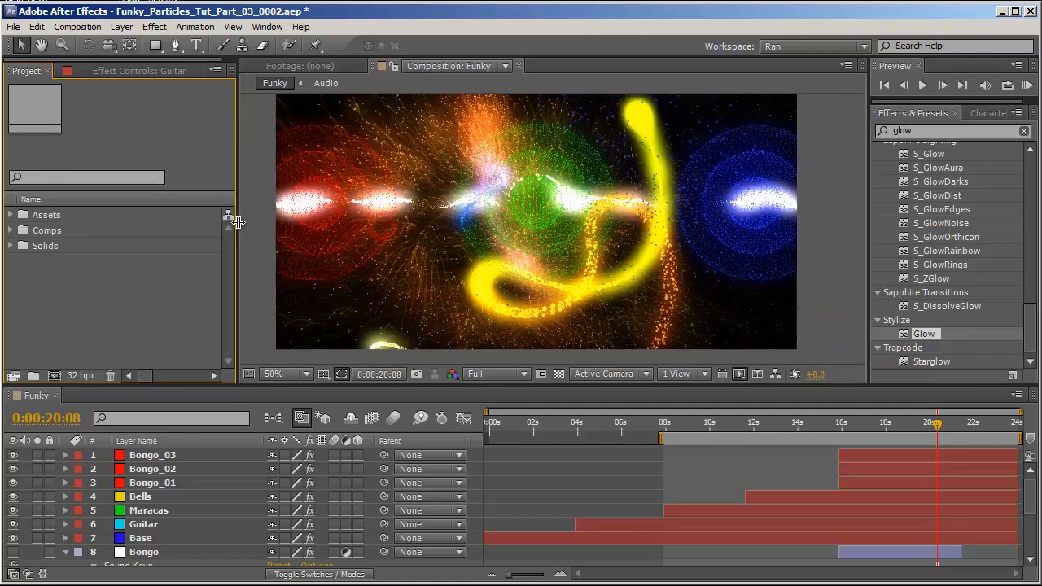
{"action": "left_click_drag", "start_coordinate": [651, 386], "coordinate": [651, 434]}
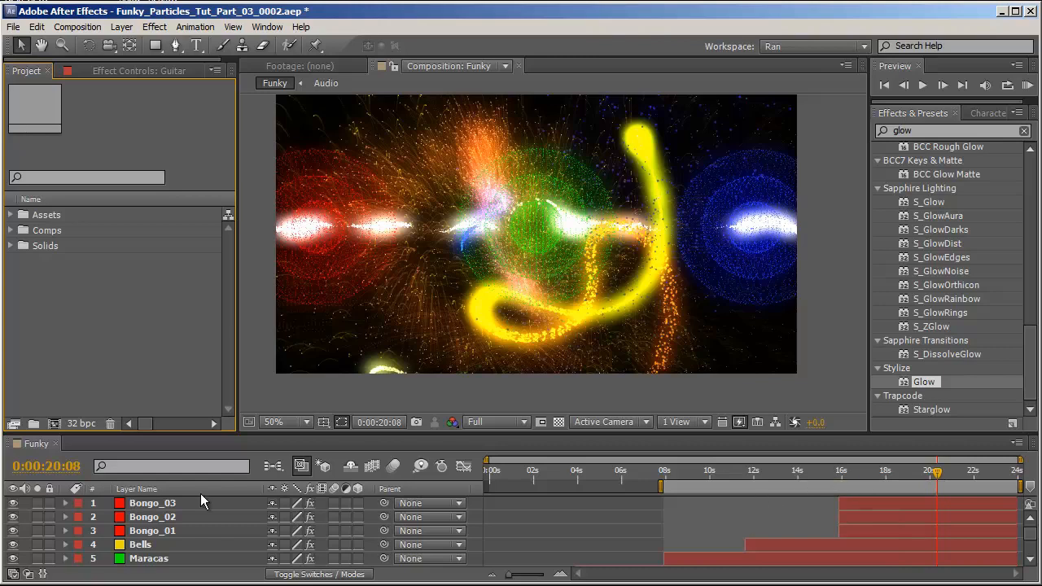
{"action": "scroll", "coordinate": [195, 513], "scroll_direction": "down", "scroll_amount": 3}
{"action": "left_click", "coordinate": [148, 503]}
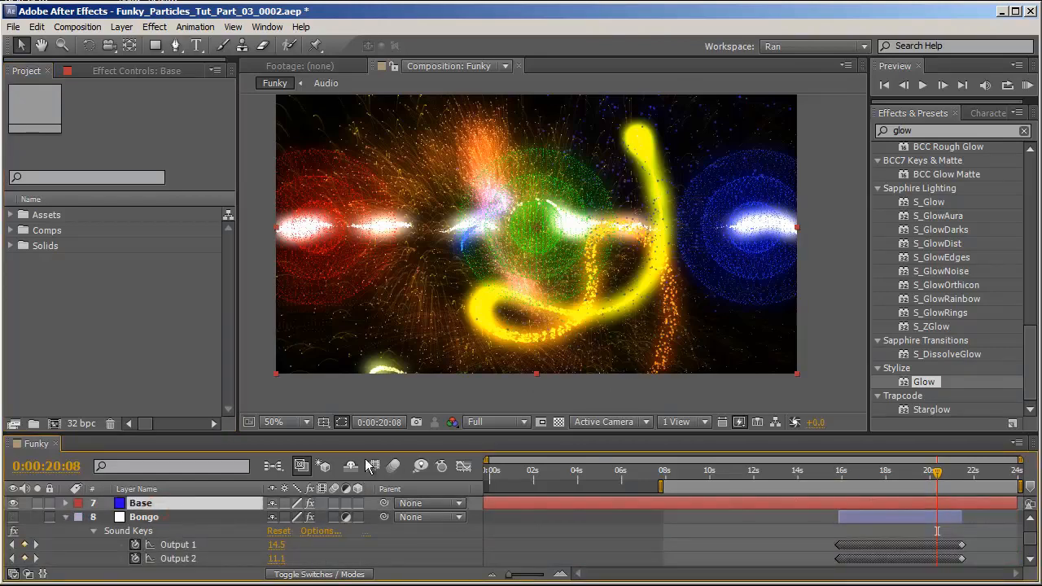
{"action": "scroll", "coordinate": [354, 573], "scroll_direction": "up", "scroll_amount": 2}
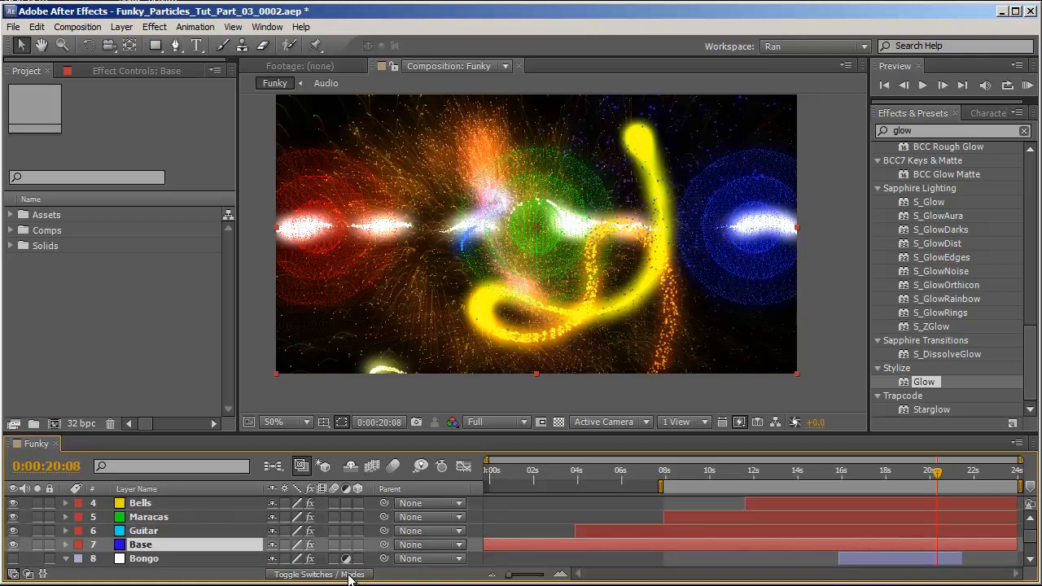
{"action": "left_click", "coordinate": [346, 575]}
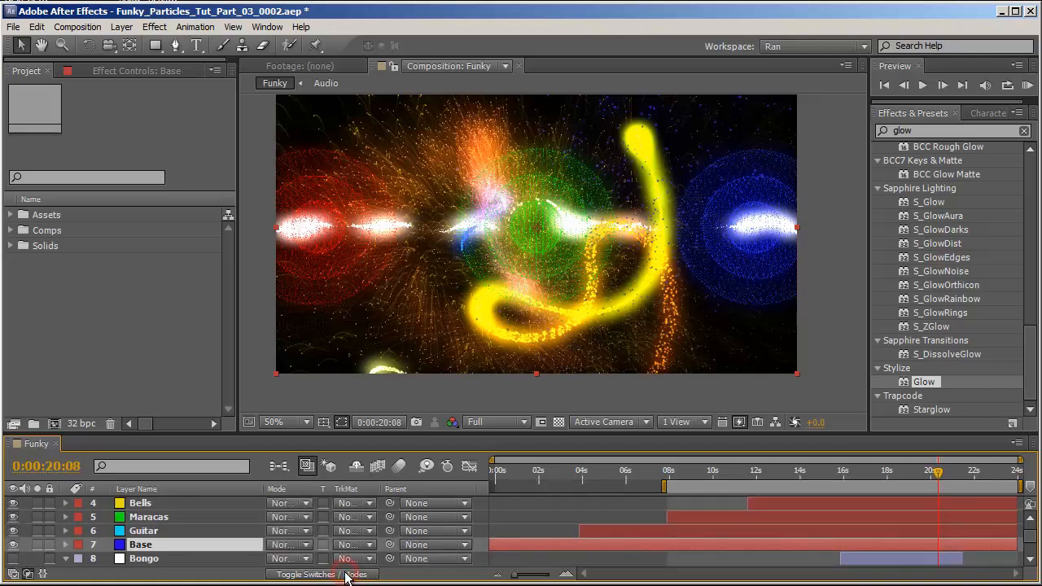
{"action": "left_click", "coordinate": [286, 544]}
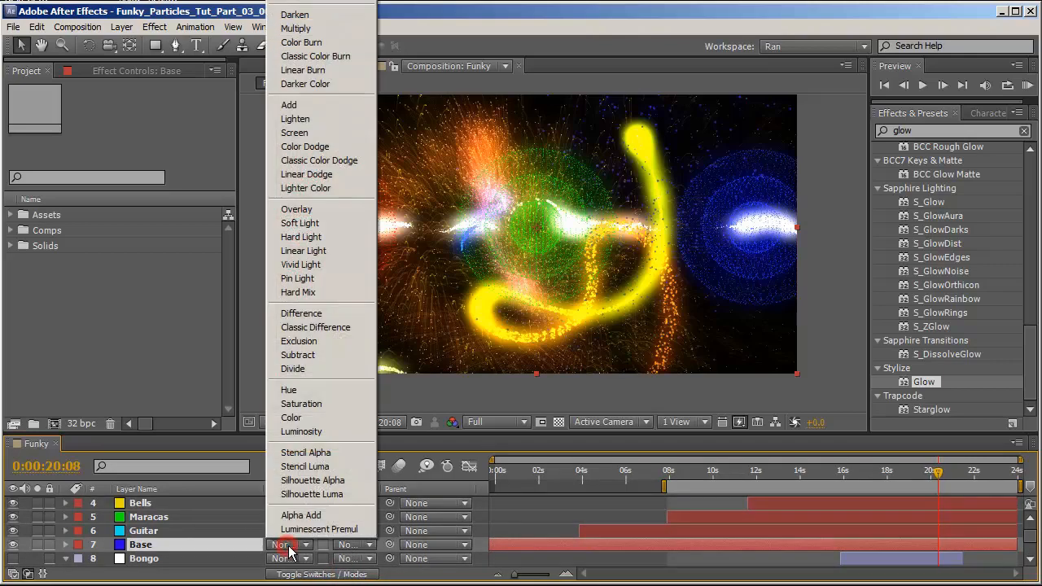
{"action": "left_click", "coordinate": [354, 106]}
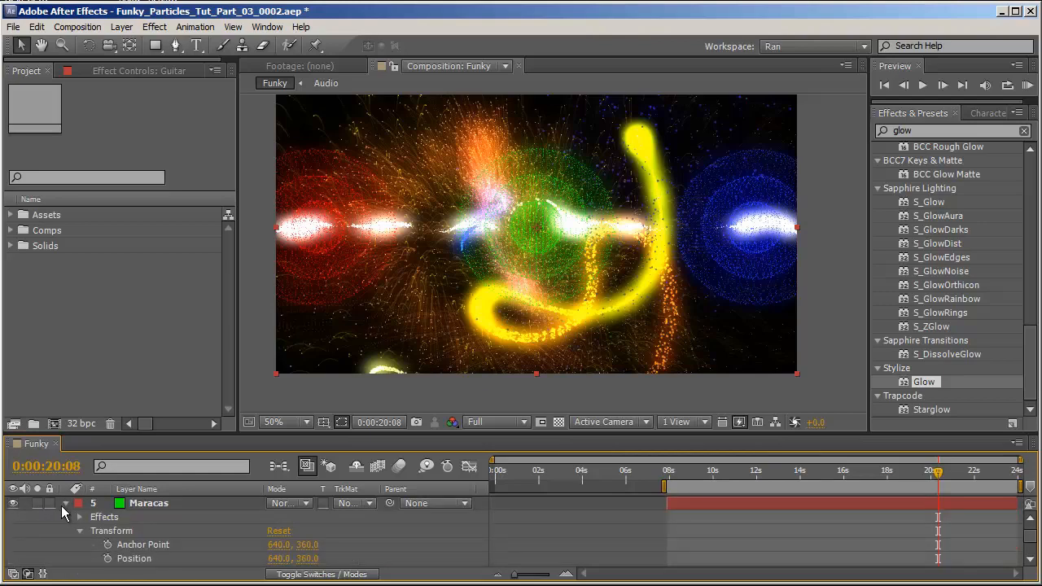
Create a new adjustment layer and apply the RSMB motion blur effect to it.
{"action": "left_click", "coordinate": [65, 503]}
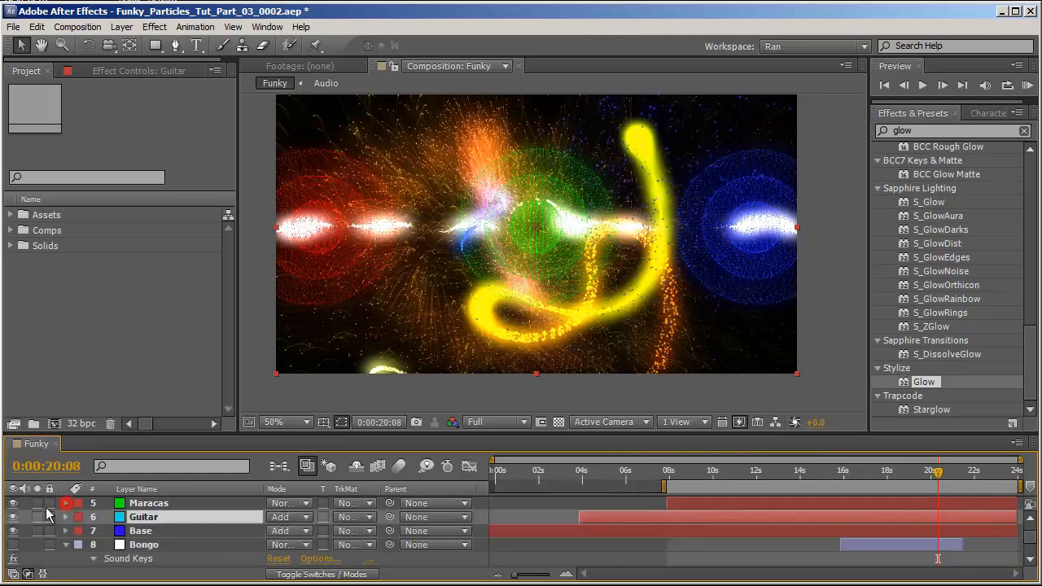
{"action": "right_click", "coordinate": [19, 509]}
{"action": "left_click", "coordinate": [51, 518]}
{"action": "left_click", "coordinate": [934, 132]}
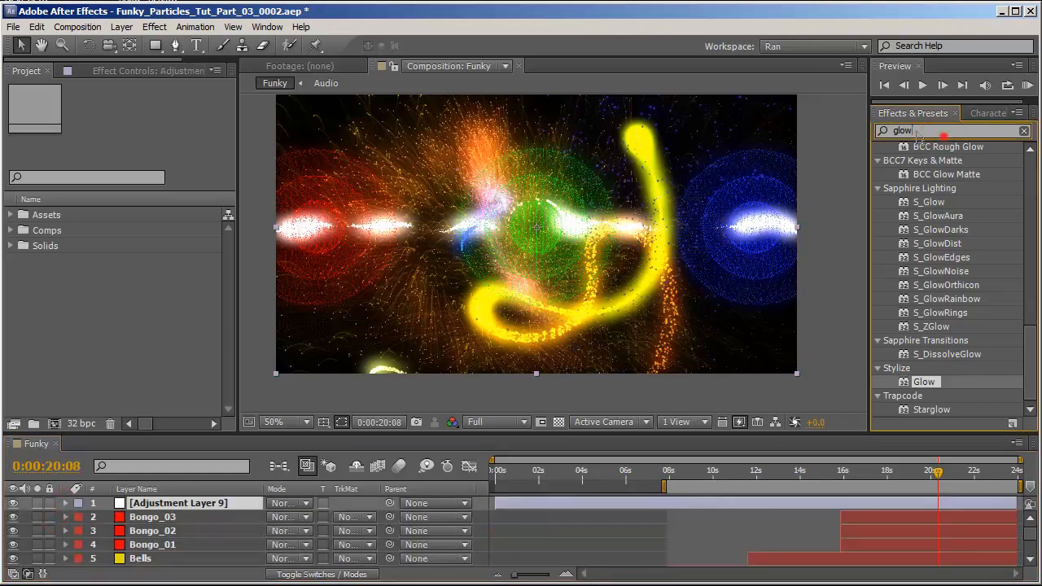
{"action": "double_click", "coordinate": [943, 133]}
{"action": "type", "text": "rsm"}
{"action": "double_click", "coordinate": [930, 163]}
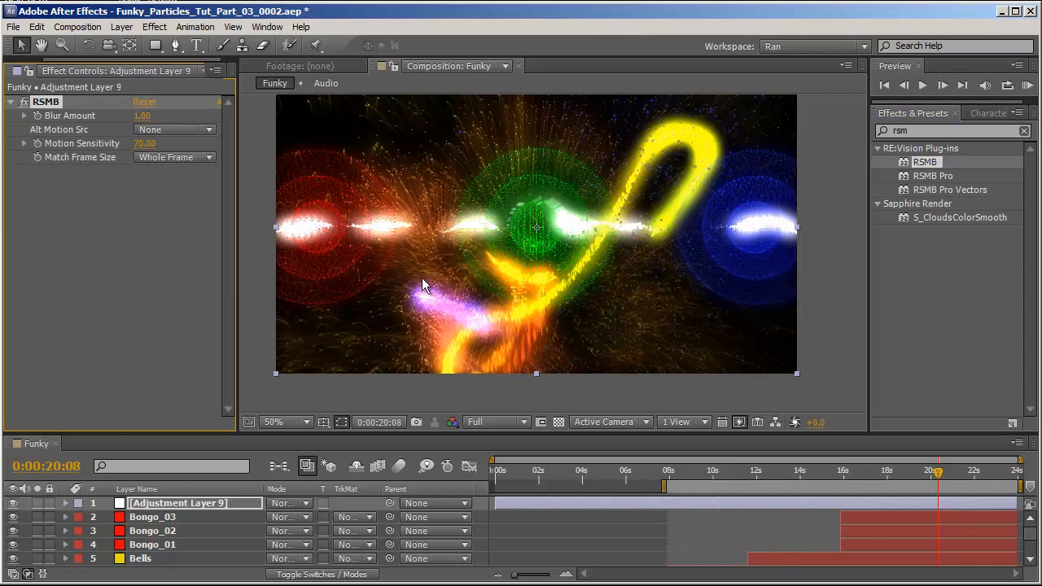
Create a new solid layer and apply the 4-Color Gradient effect to it.
{"action": "right_click", "coordinate": [28, 514]}
{"action": "mouse_move", "coordinate": [122, 521]}
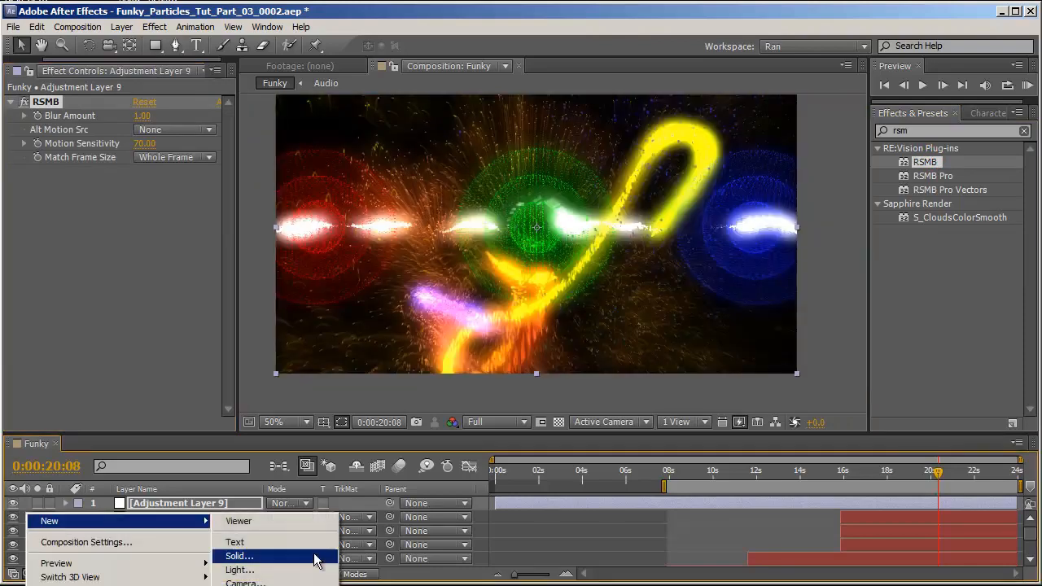
{"action": "left_click", "coordinate": [238, 555]}
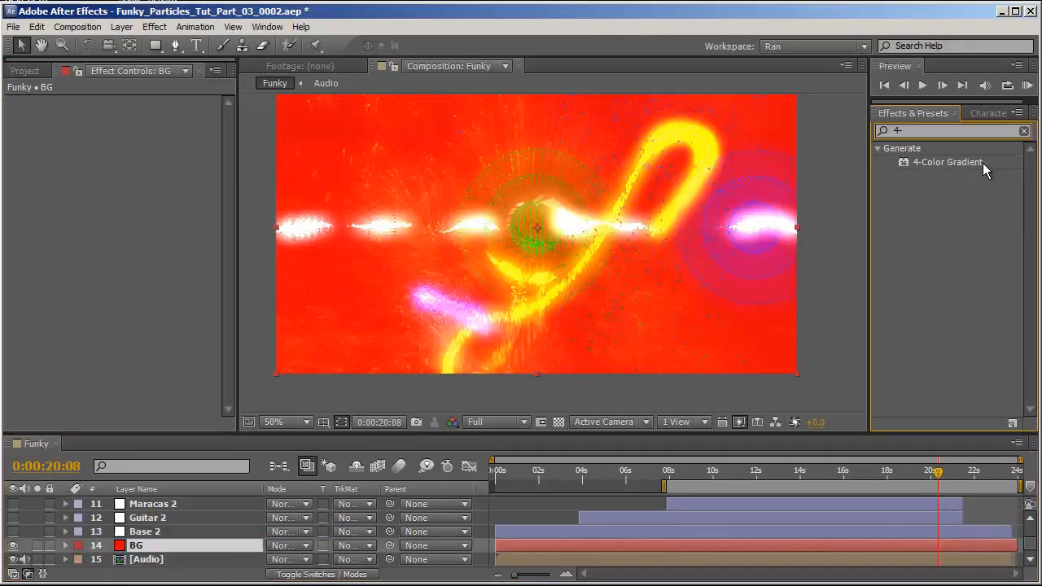
{"action": "double_click", "coordinate": [975, 162]}
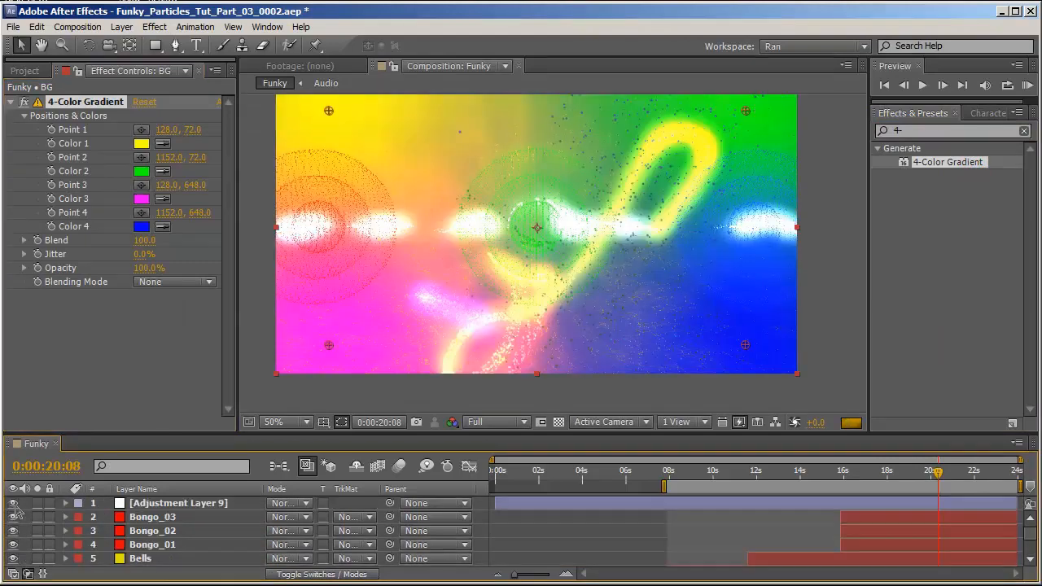
Hide the adjustment layer, solo the BG solid and change the gradient colours to dark greens and blues.
{"action": "left_click", "coordinate": [12, 502]}
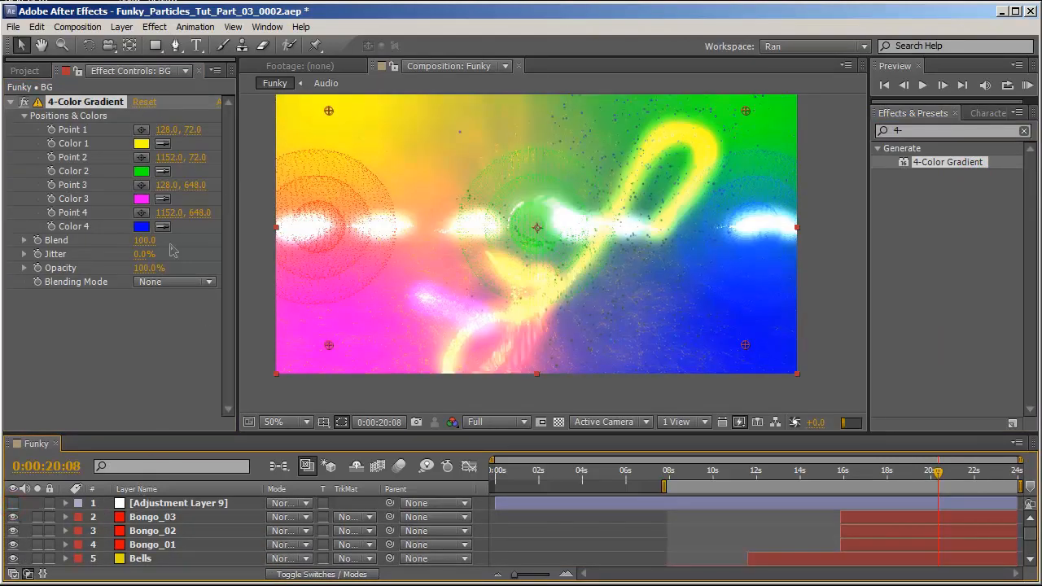
{"action": "scroll", "coordinate": [70, 545], "scroll_direction": "down", "scroll_amount": 5}
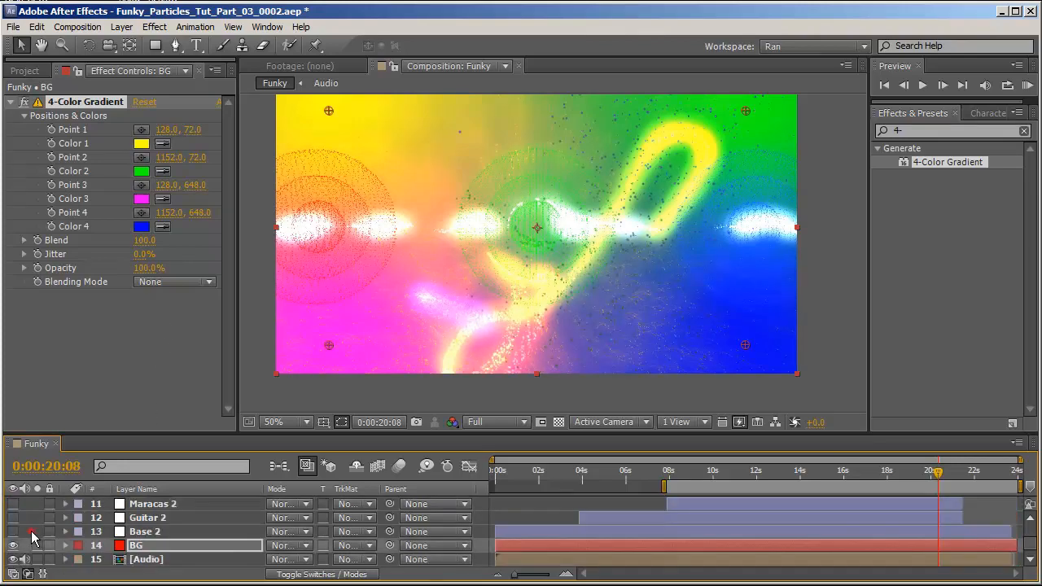
{"action": "left_click", "coordinate": [37, 545]}
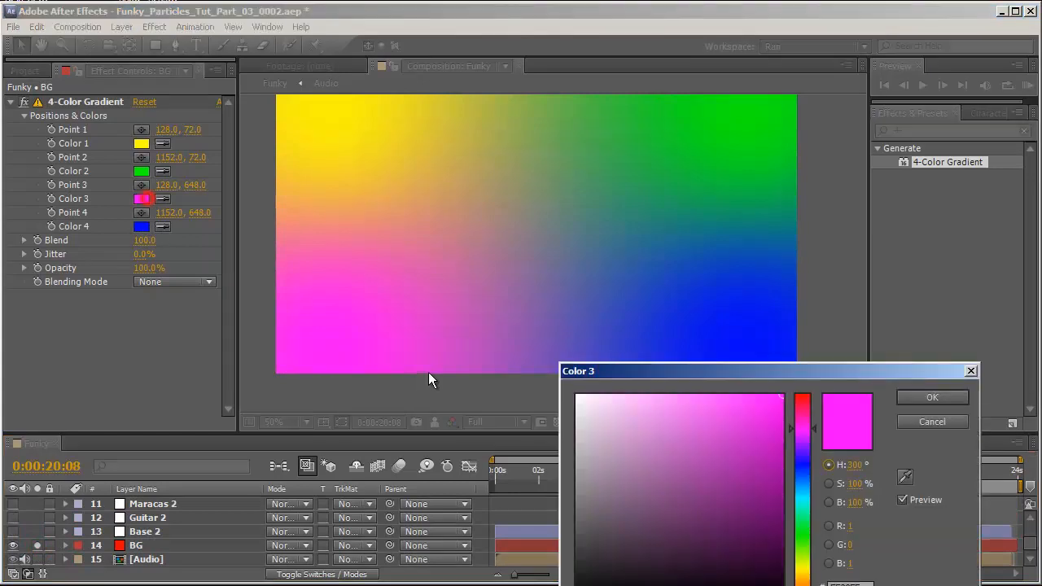
{"action": "left_click", "coordinate": [142, 198]}
{"action": "left_click_drag", "start_coordinate": [809, 470], "coordinate": [814, 525]}
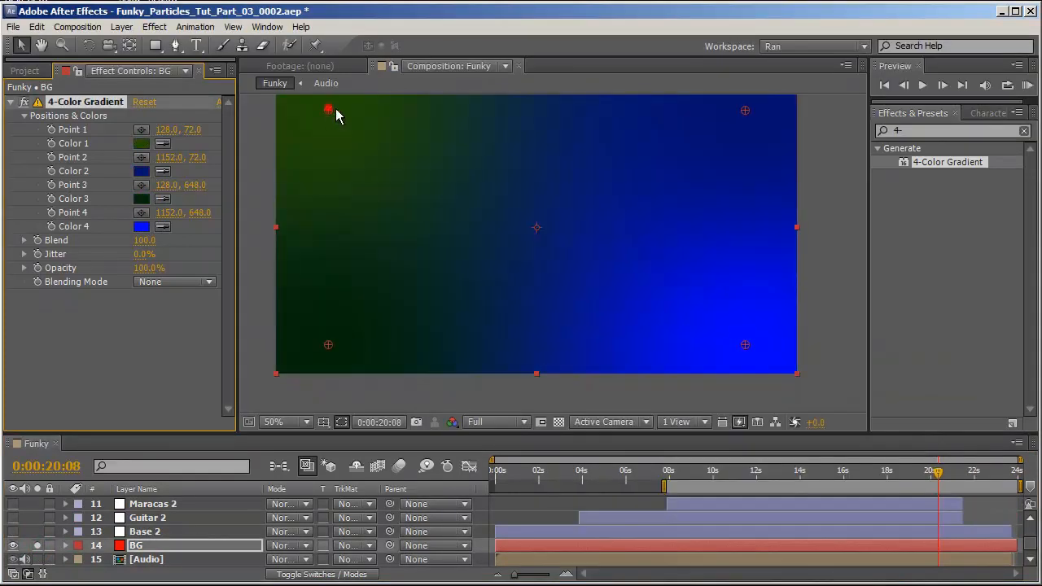
Reposition the gradient's colour points across the BG solid to rearrange the background colour areas.
{"action": "left_click_drag", "start_coordinate": [335, 109], "coordinate": [646, 160]}
{"action": "left_click_drag", "start_coordinate": [745, 350], "coordinate": [511, 392]}
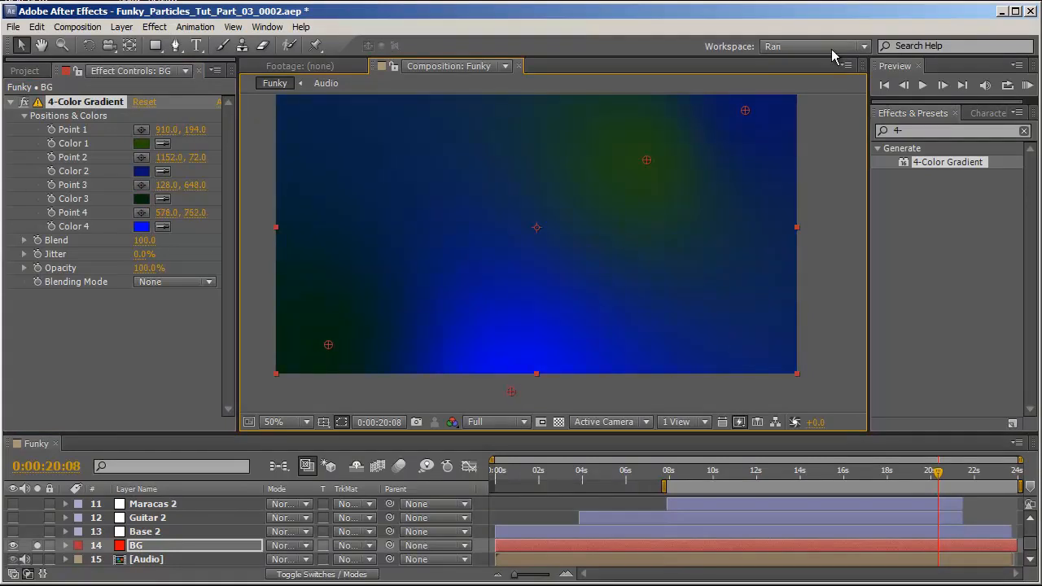
{"action": "left_click_drag", "start_coordinate": [745, 110], "coordinate": [710, 210]}
{"action": "left_click_drag", "start_coordinate": [646, 160], "coordinate": [603, 226]}
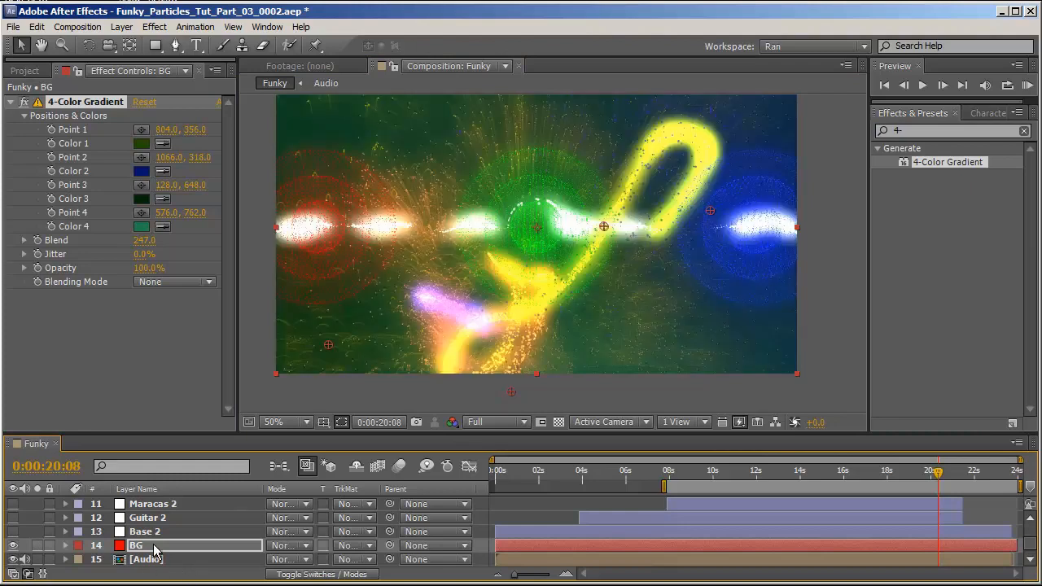
Turn the adjustment layer's visibility back on and select the Bongo_03 layer.
{"action": "scroll", "coordinate": [158, 553], "scroll_direction": "up", "scroll_amount": 5}
{"action": "left_click", "coordinate": [12, 503]}
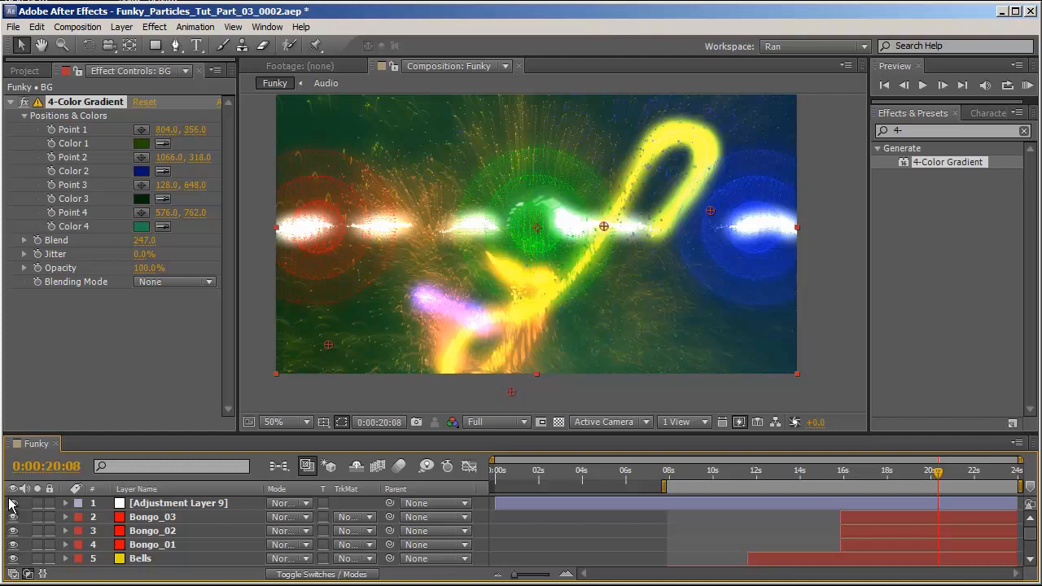
{"action": "left_click", "coordinate": [26, 517]}
{"action": "scroll", "coordinate": [26, 519], "scroll_direction": "down", "scroll_amount": 1}
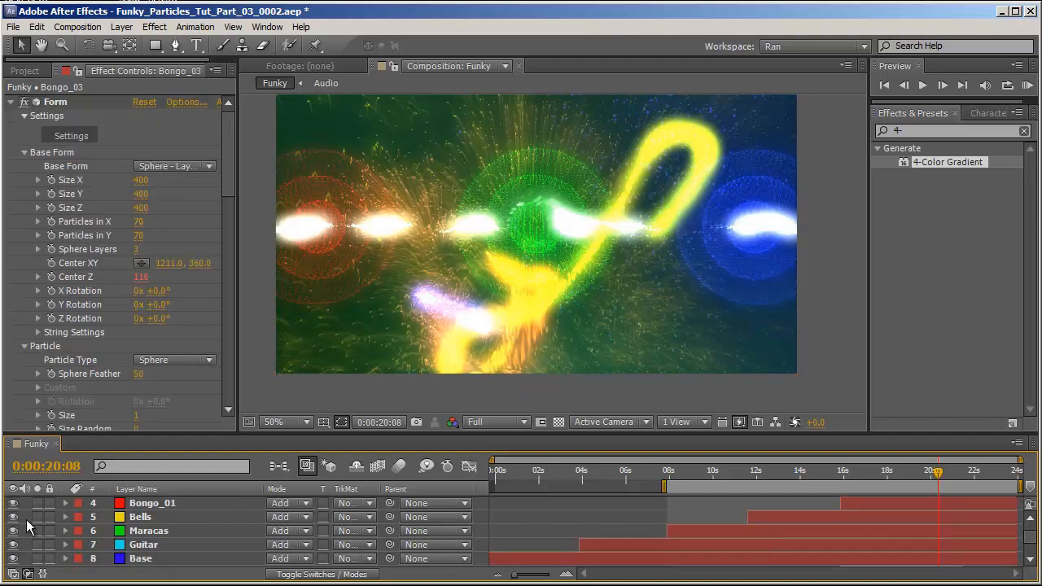